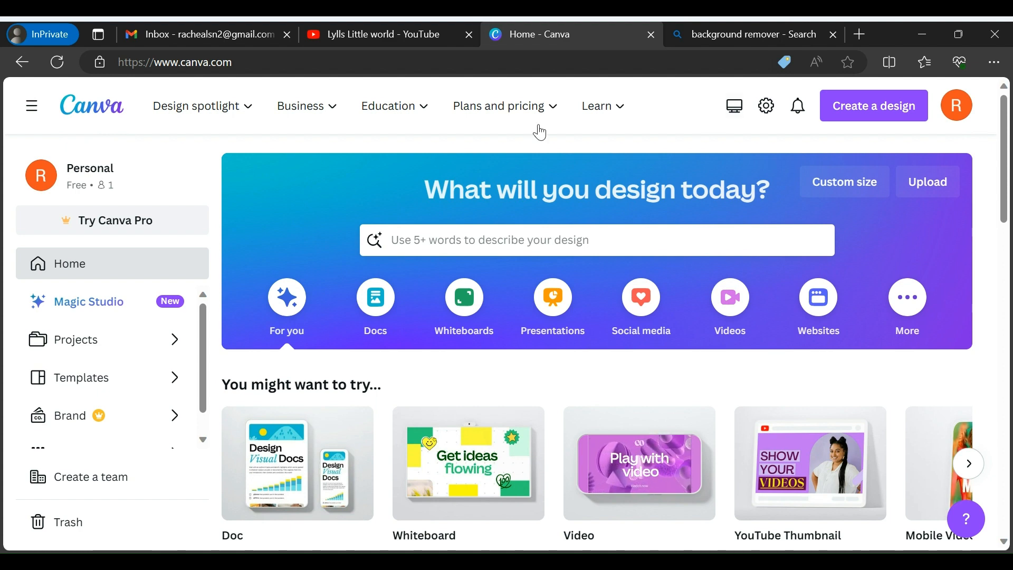
click(174, 129)
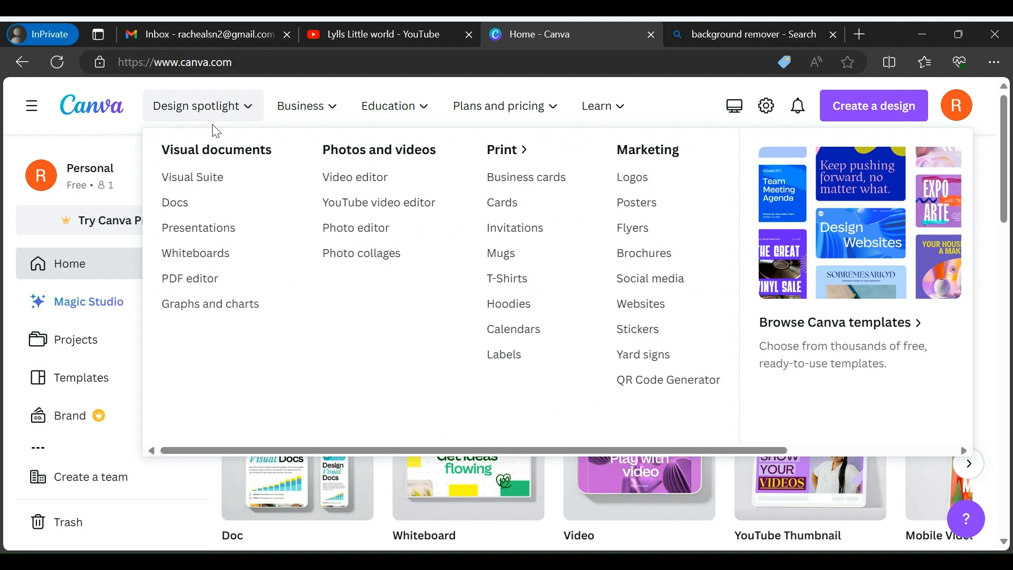
mouse_move(475, 124)
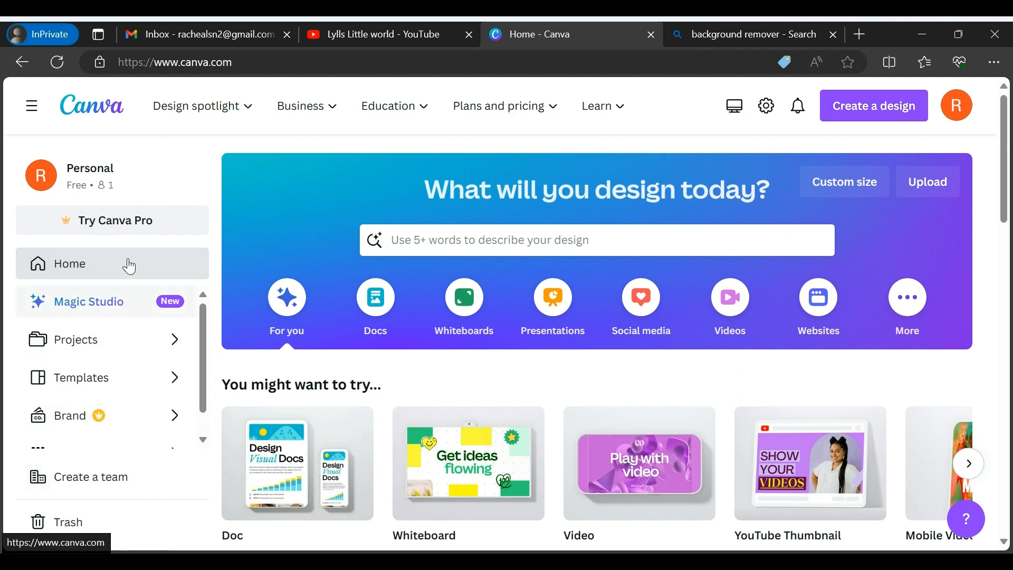
Create a YouTube Thumbnail design and apply the Yellow & Black Earn Money YouTube Thumbnail template
click(889, 102)
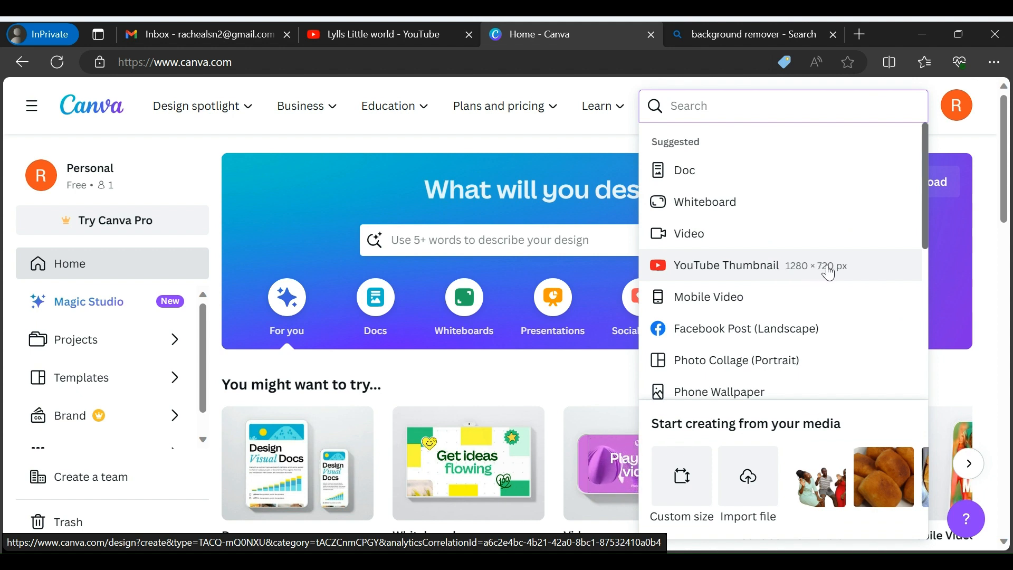
click(727, 269)
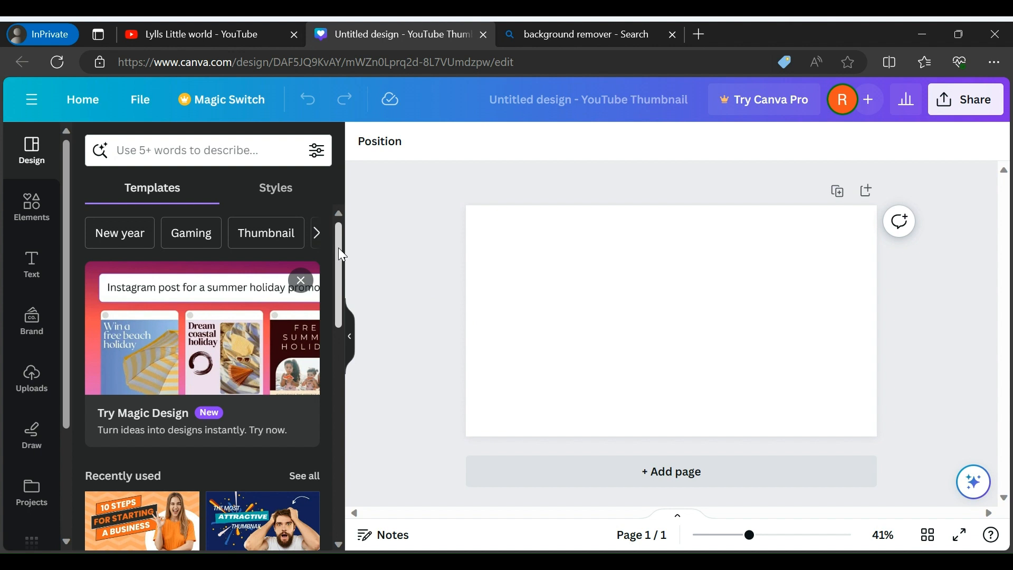
drag(339, 248, 324, 393)
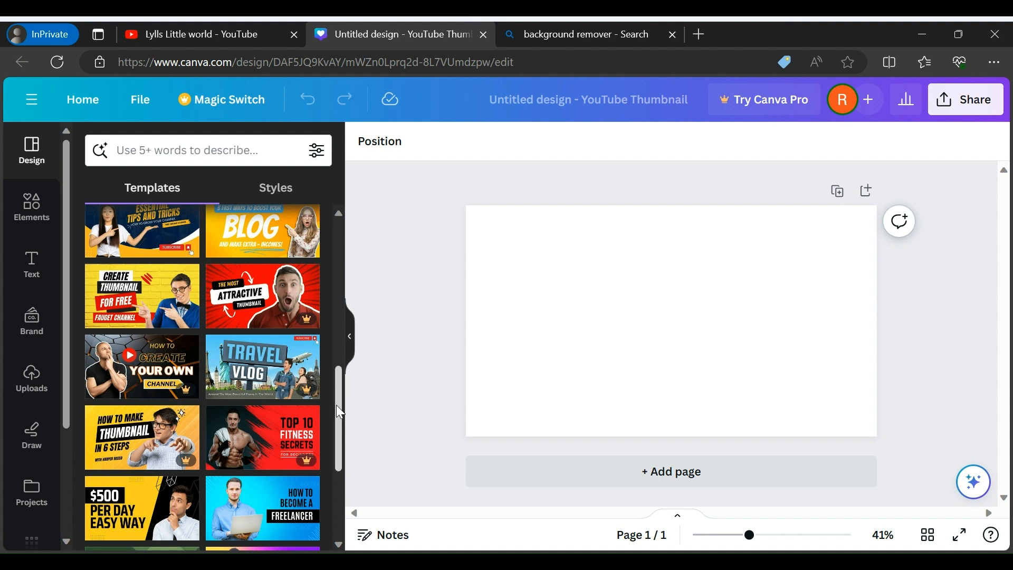
drag(337, 403, 336, 432)
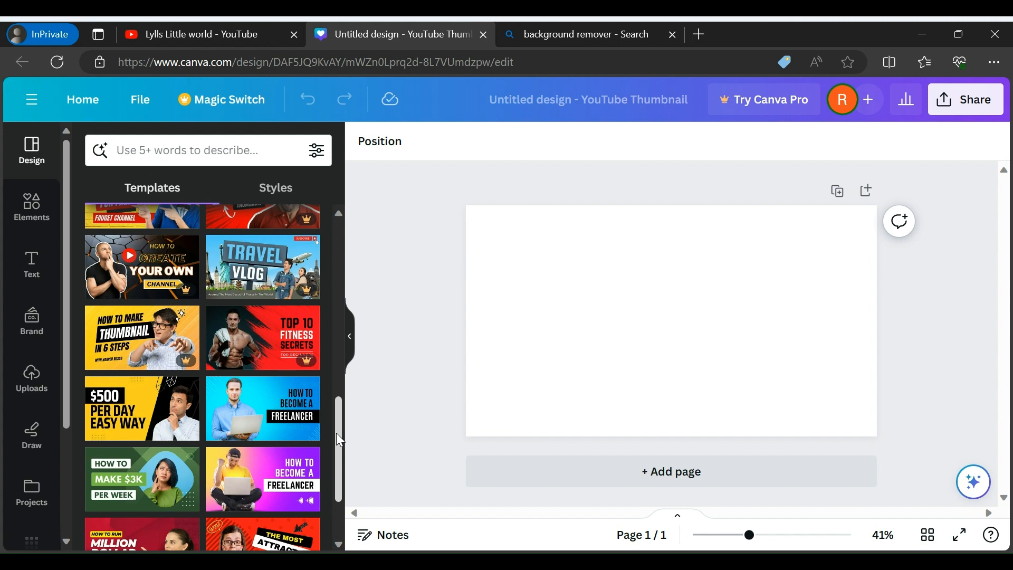
click(123, 418)
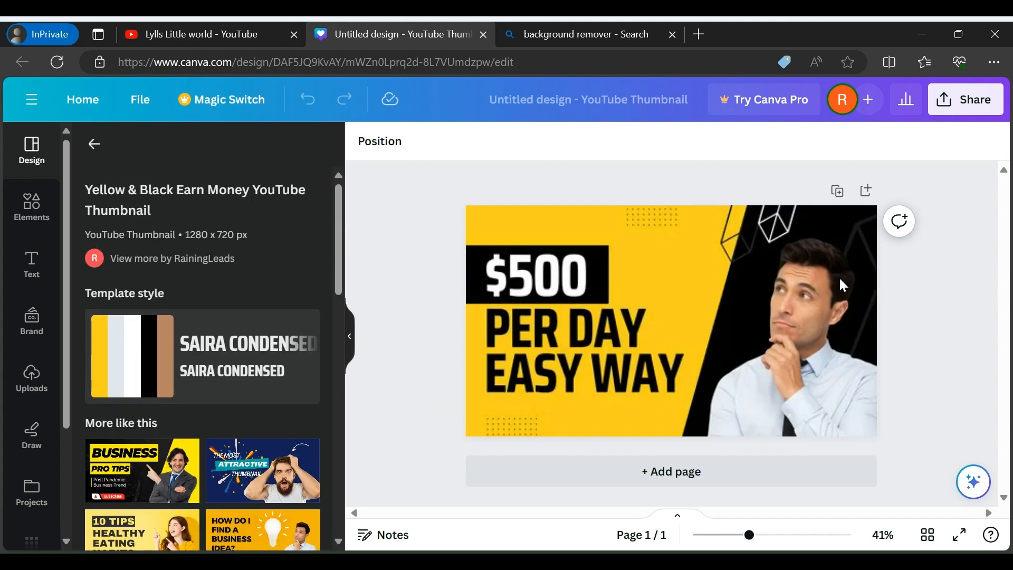
click(637, 260)
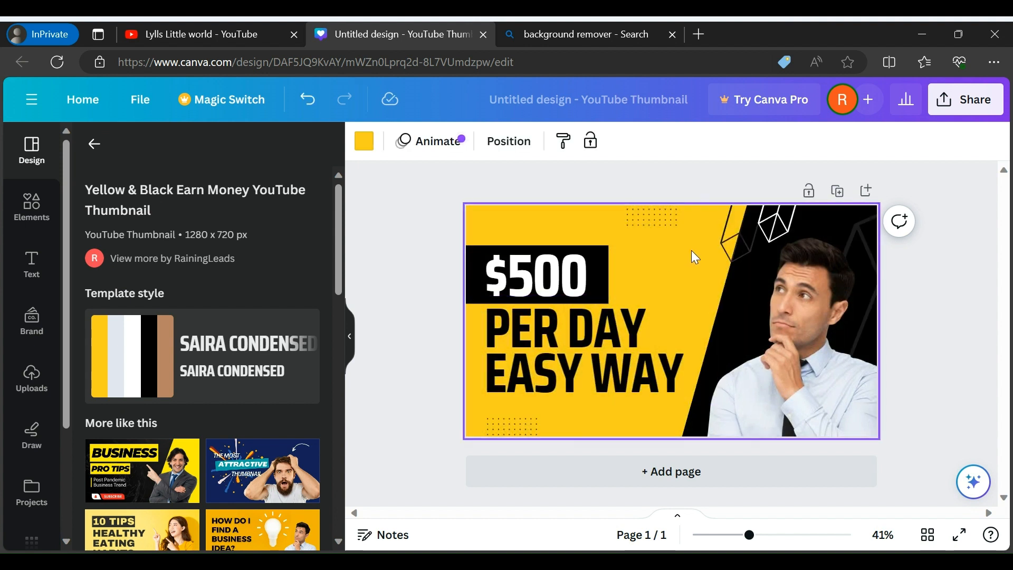
Replace the template's photo of the man with the uploaded cutout of the woman in the blue top
click(802, 305)
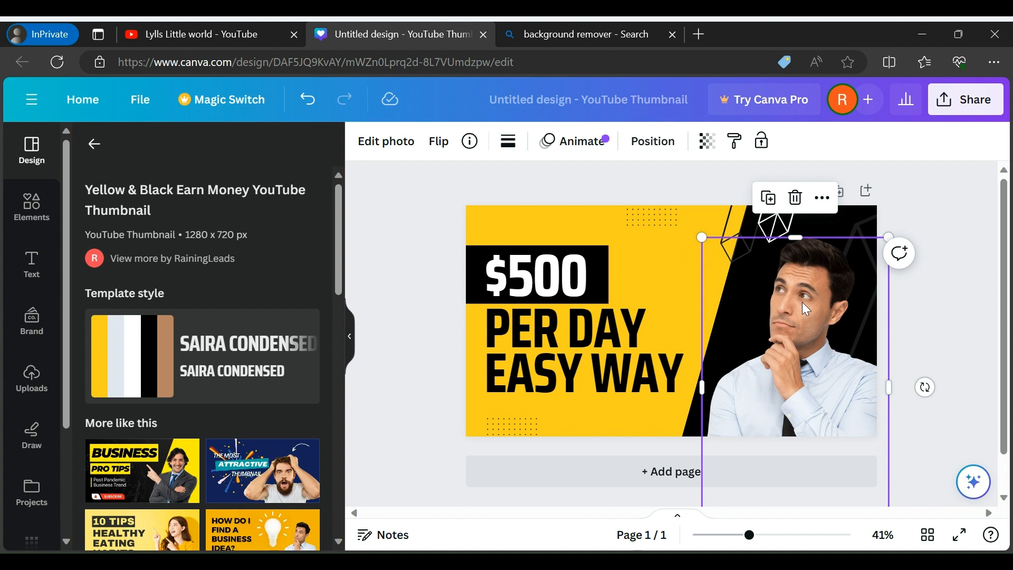
key(Delete)
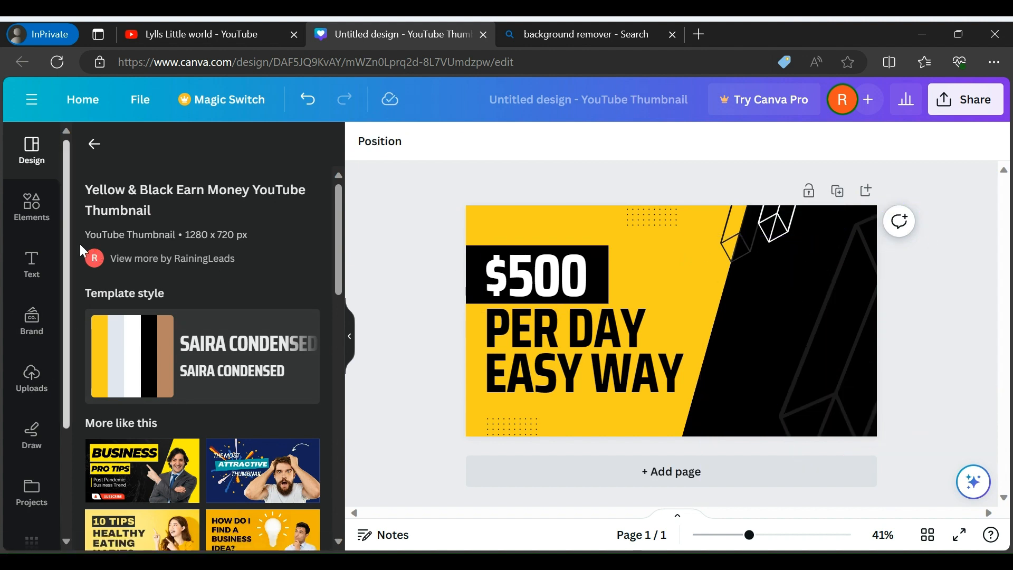
click(31, 383)
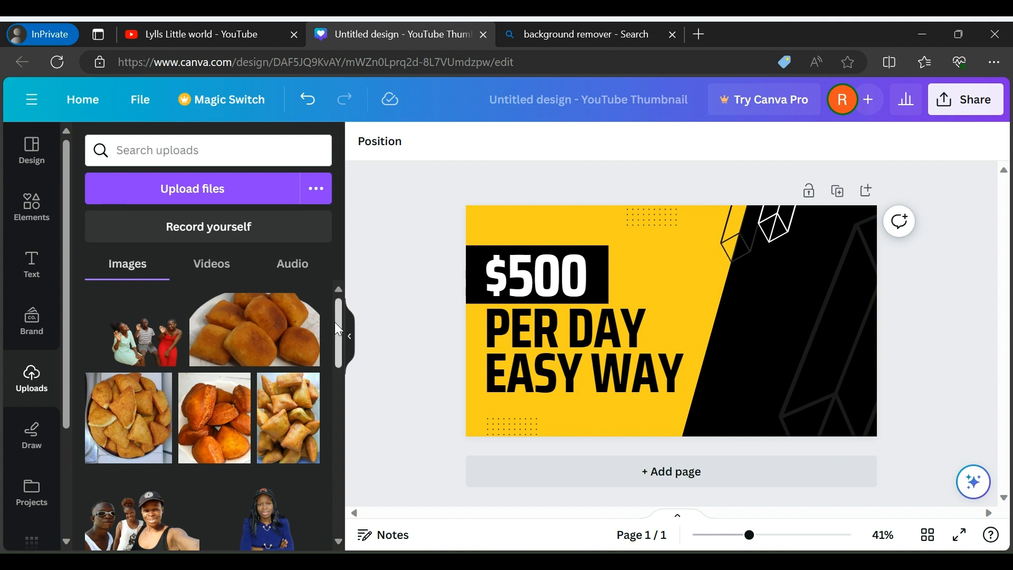
drag(335, 323, 333, 366)
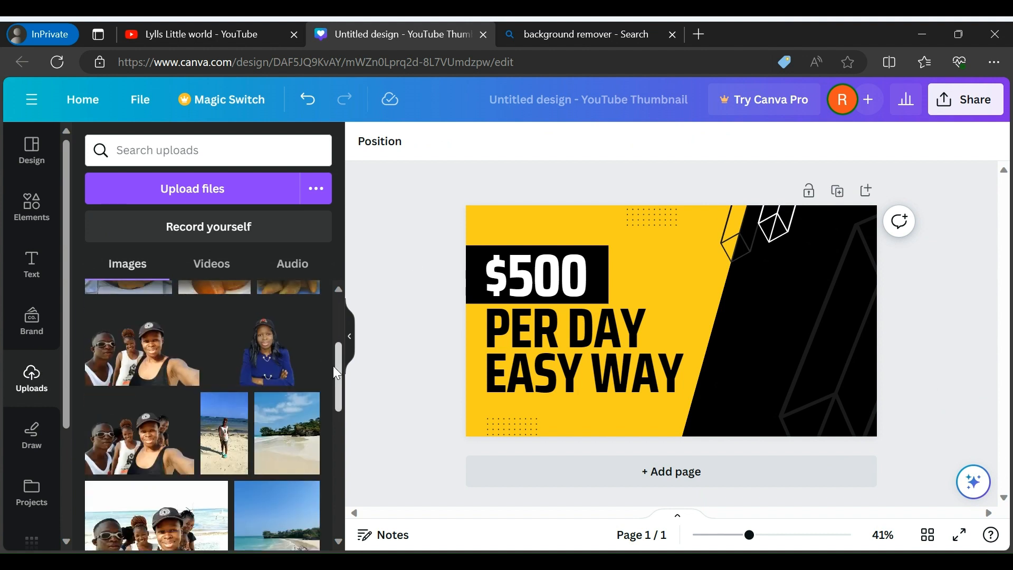
click(266, 373)
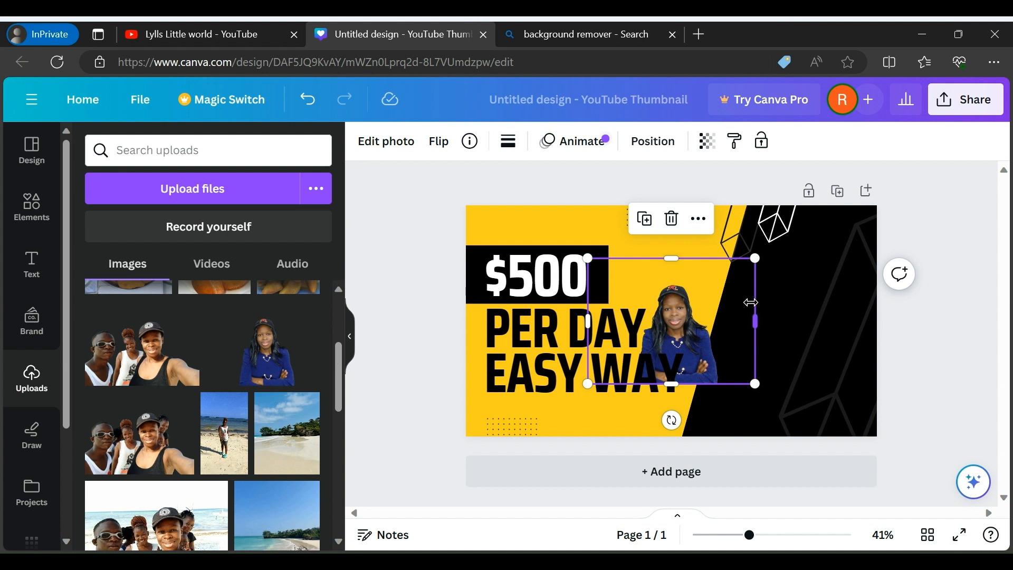
Move the woman's photo onto the black area and enlarge it to fill the page height, extending it to the page's outer edge
drag(674, 338, 779, 321)
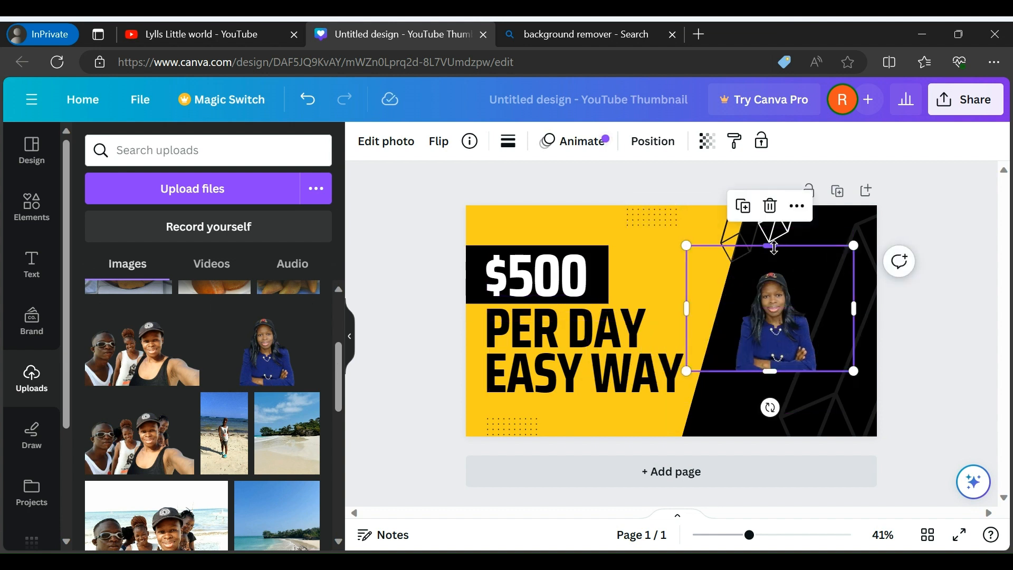
drag(774, 247, 782, 170)
drag(770, 371, 790, 433)
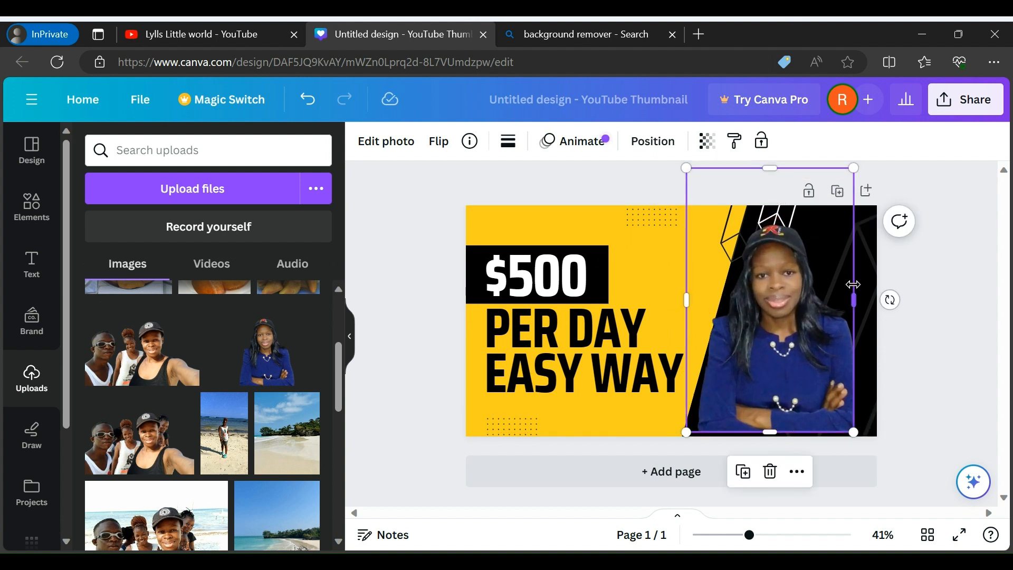
drag(856, 299, 877, 300)
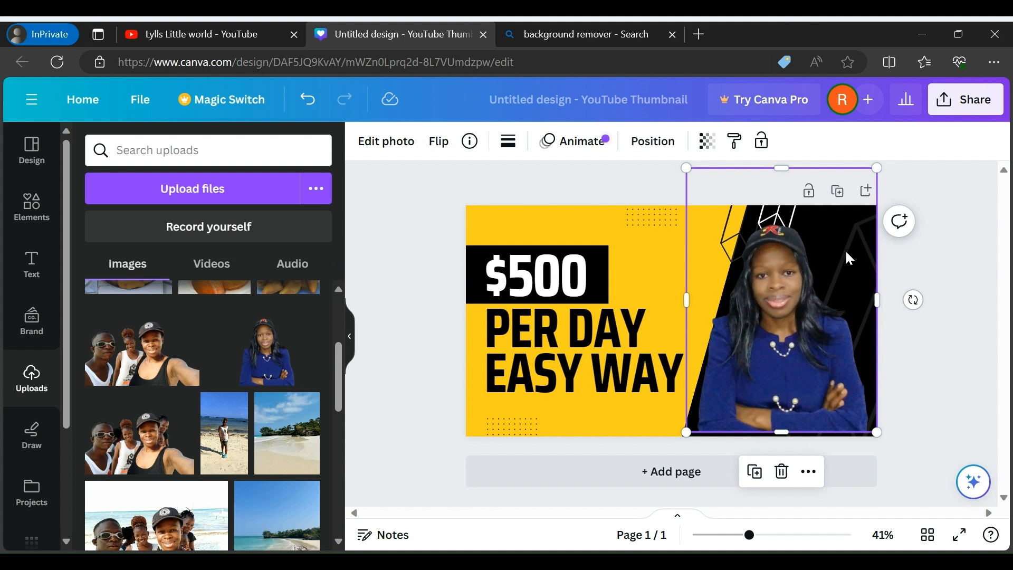
click(647, 265)
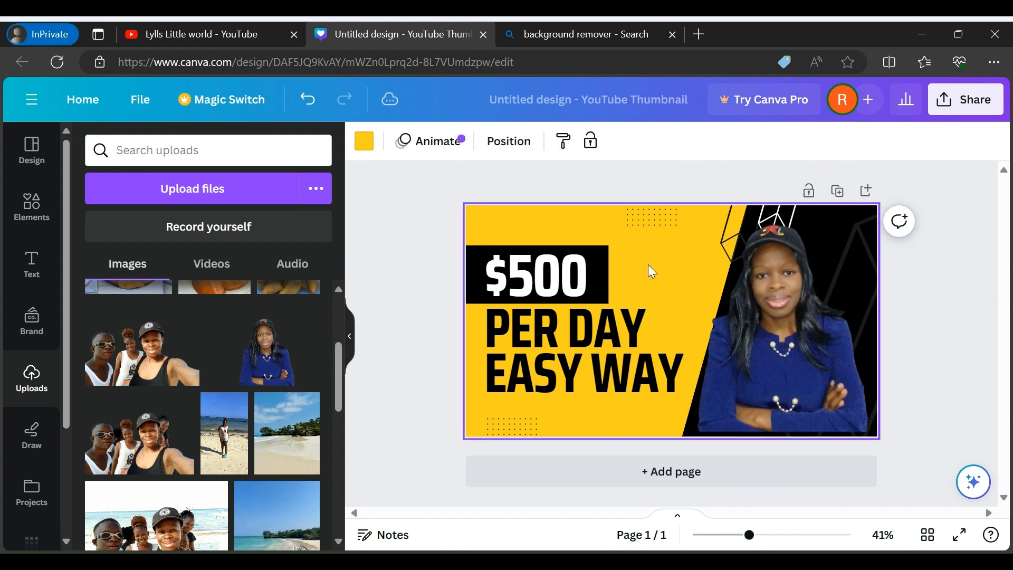
Move the woman's photo aside over the text and check the colour options of the geometric outline graphic on the black area
click(838, 218)
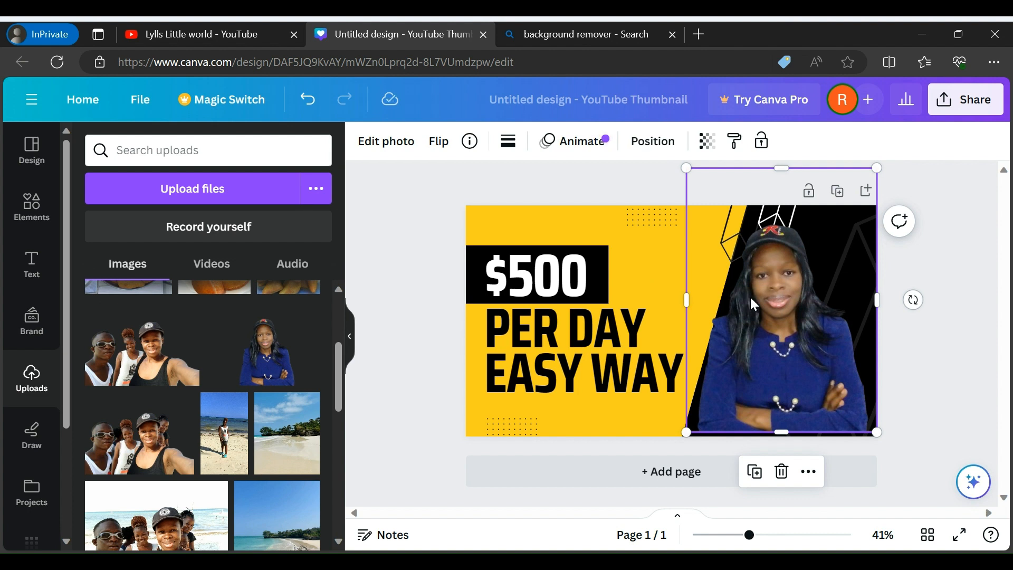
drag(743, 296, 599, 293)
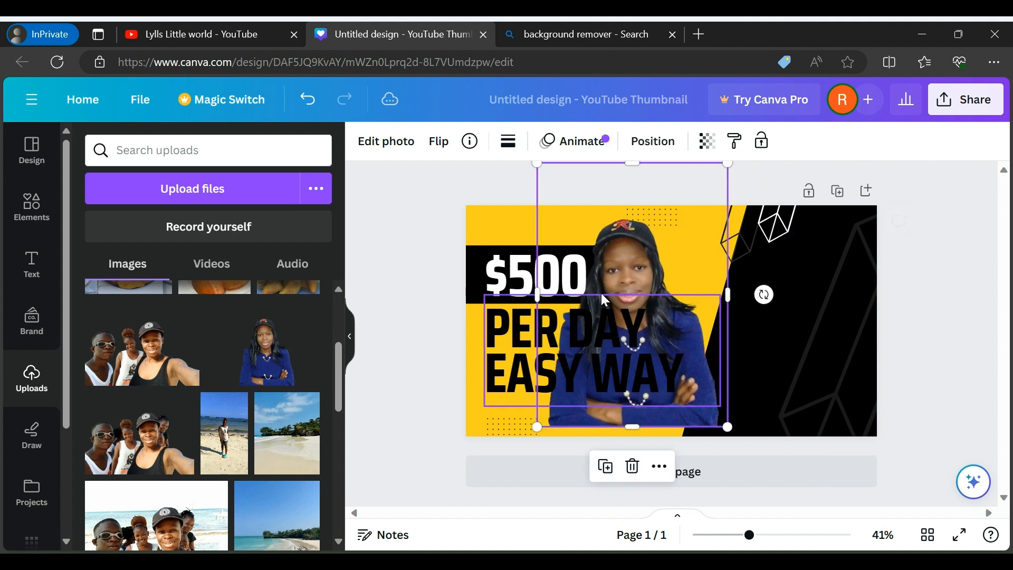
click(798, 297)
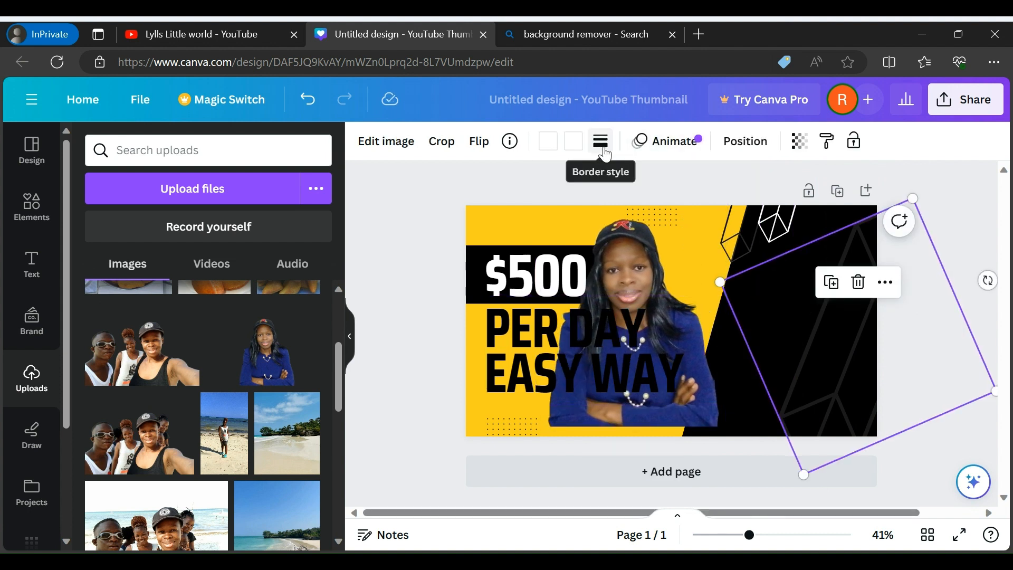
click(554, 147)
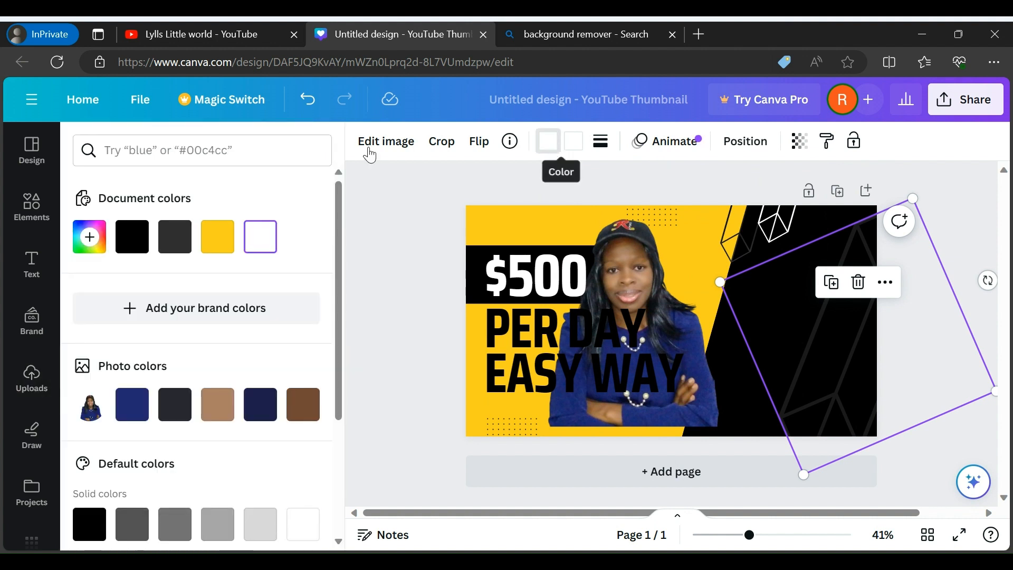
click(262, 245)
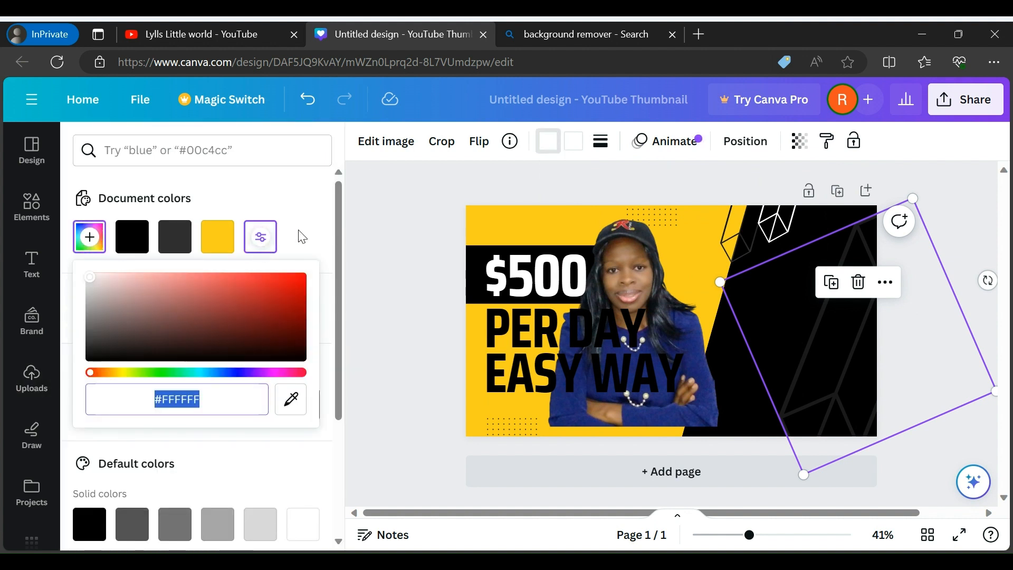
click(317, 249)
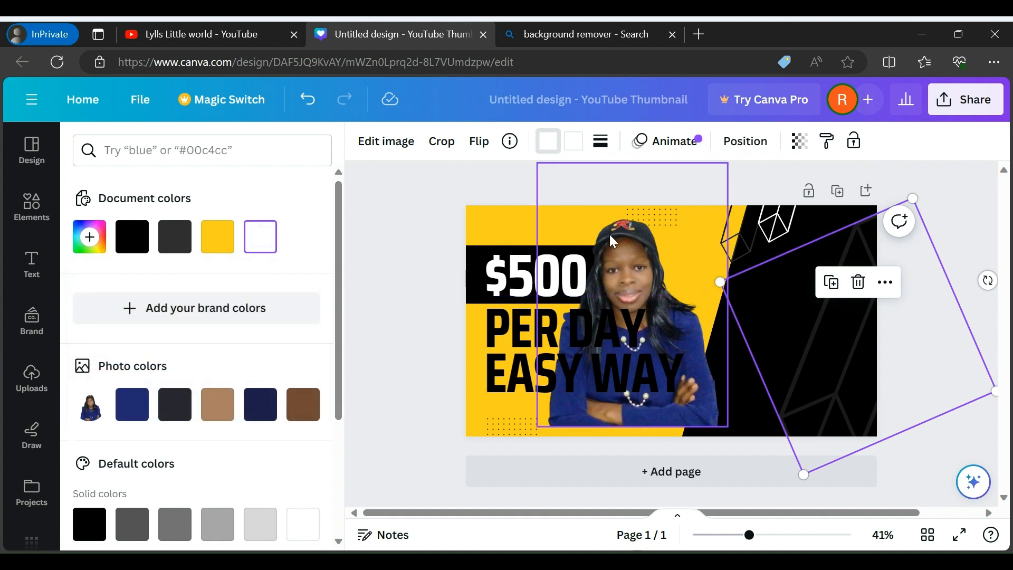
Place the woman's photo back over the black area, enlarge it slightly downward and nudge it toward the text
drag(624, 251, 791, 244)
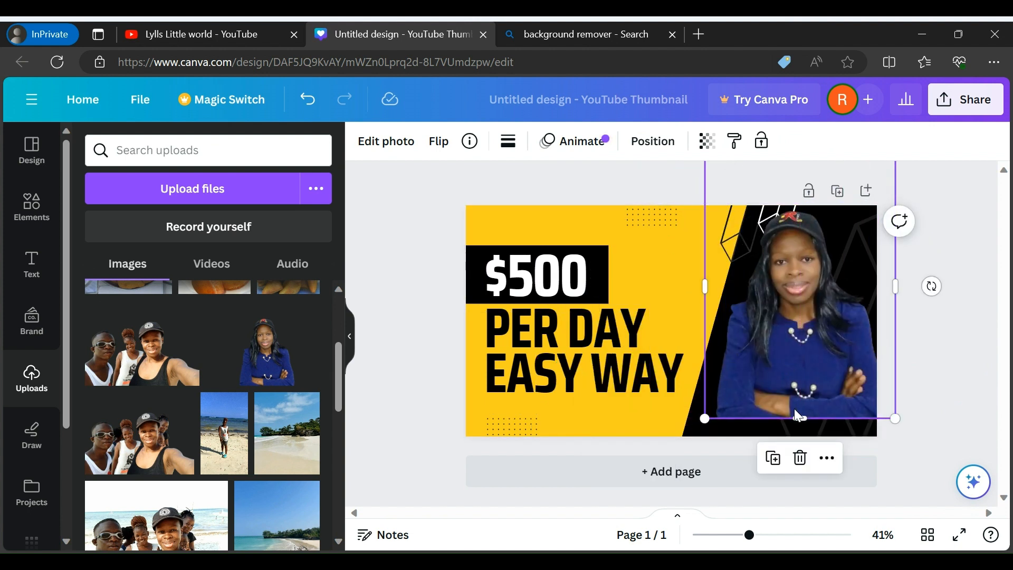
drag(800, 418, 796, 437)
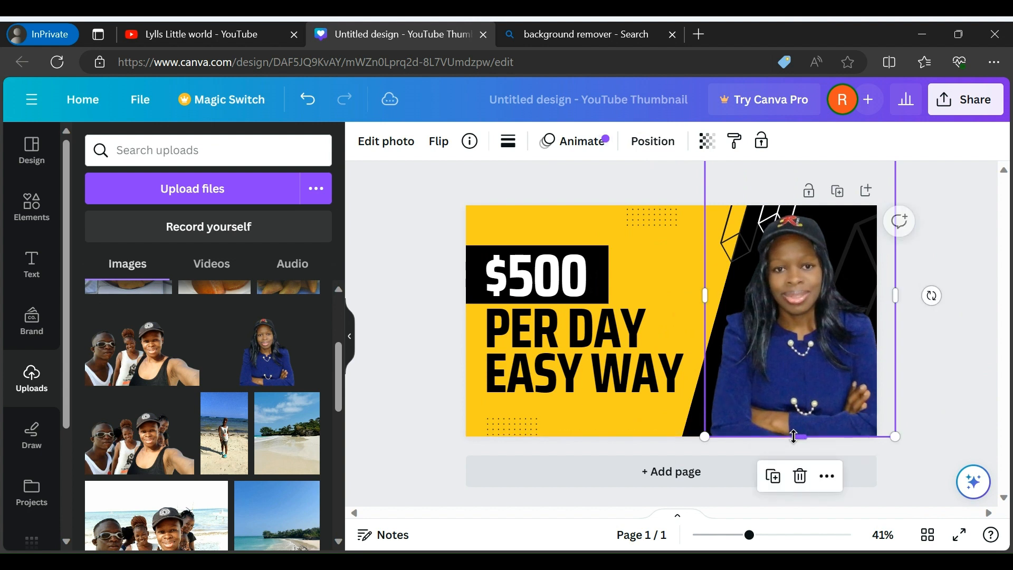
mouse_move(821, 365)
mouse_down()
mouse_move(792, 358)
mouse_move(806, 351)
mouse_up()
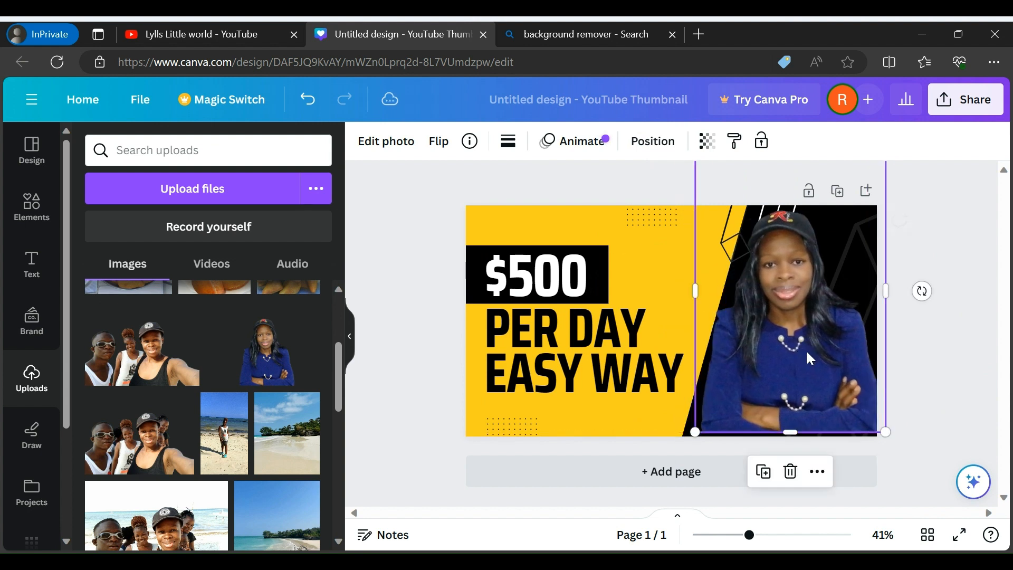
Replace the "$500" heading text with "LETS CREATE A THUMBNAIL"
click(597, 280)
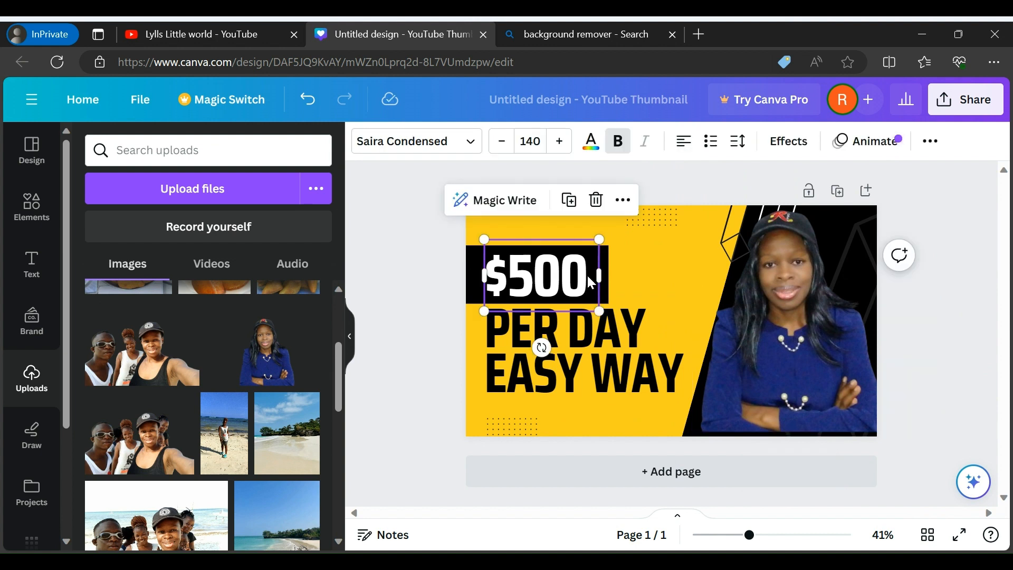
double_click(593, 273)
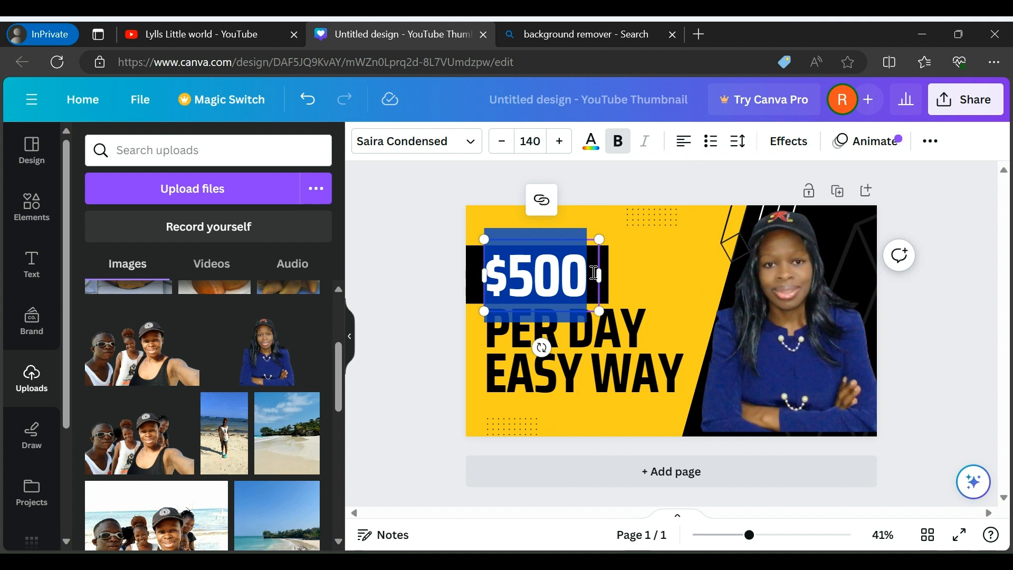
text(LETS)
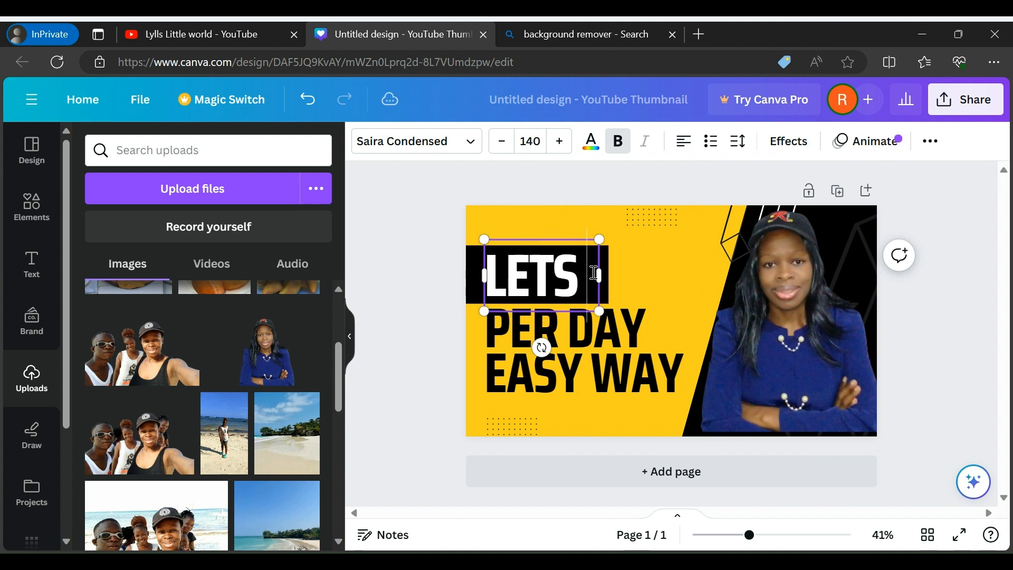
text( CREATE)
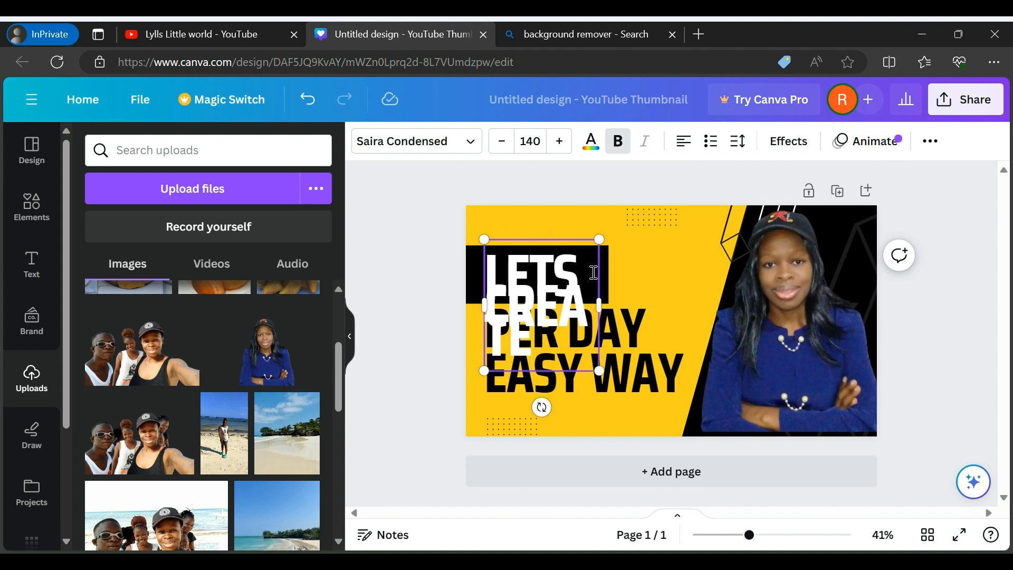
text(A THU)
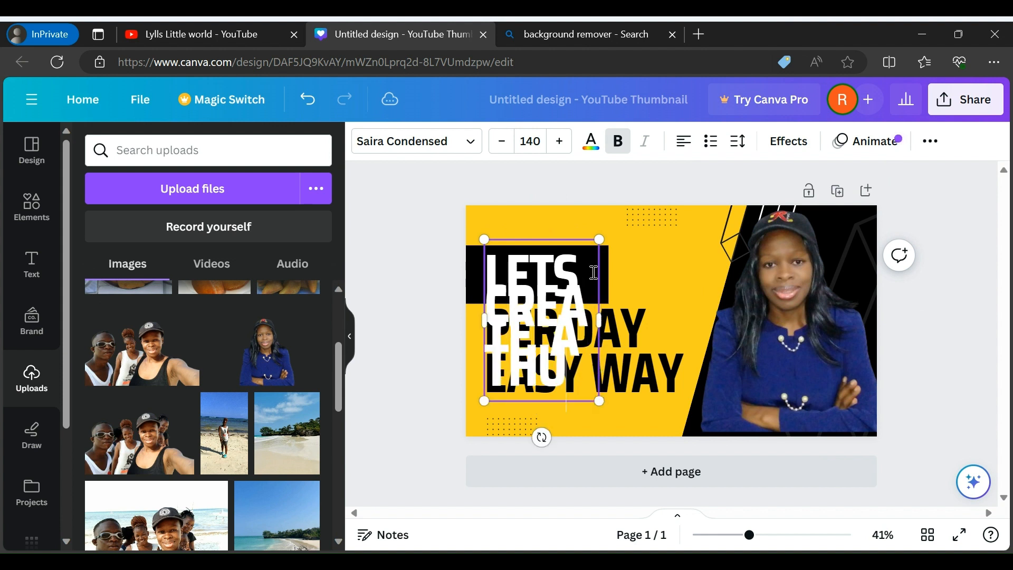
text(MBNAIL)
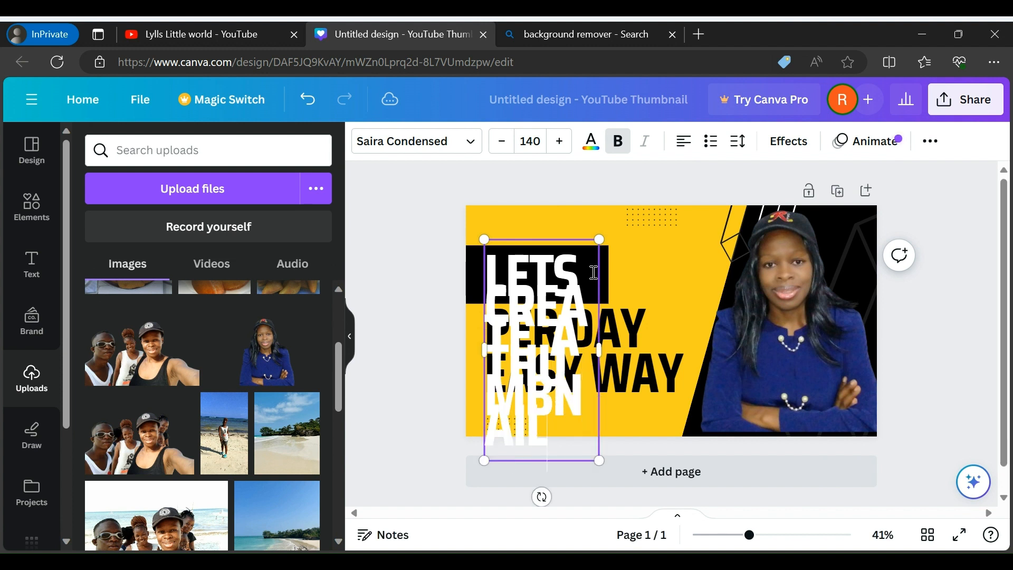
Delete the "PER DAY EASY WAY" text from the thumbnail
click(640, 344)
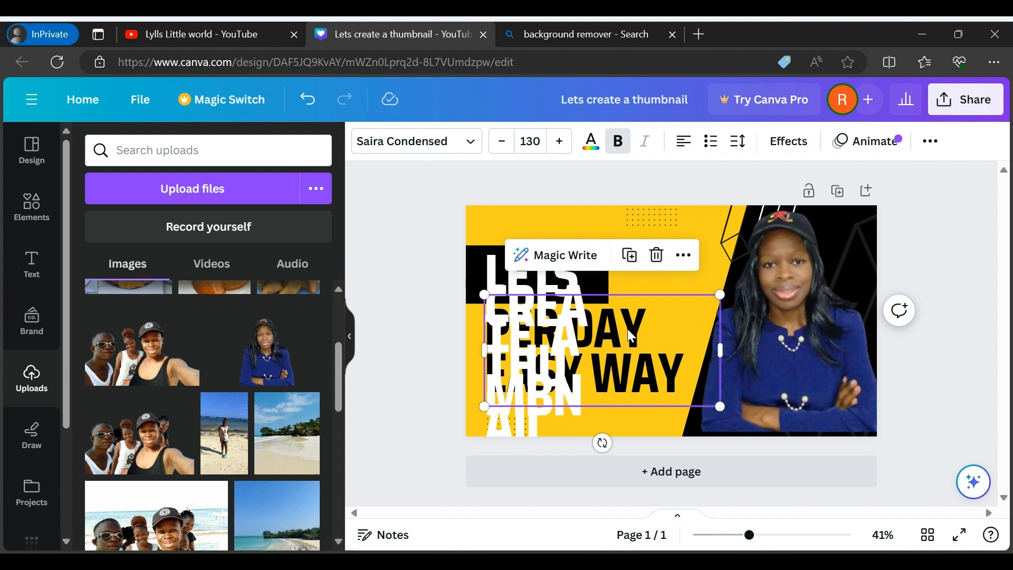
key(Delete)
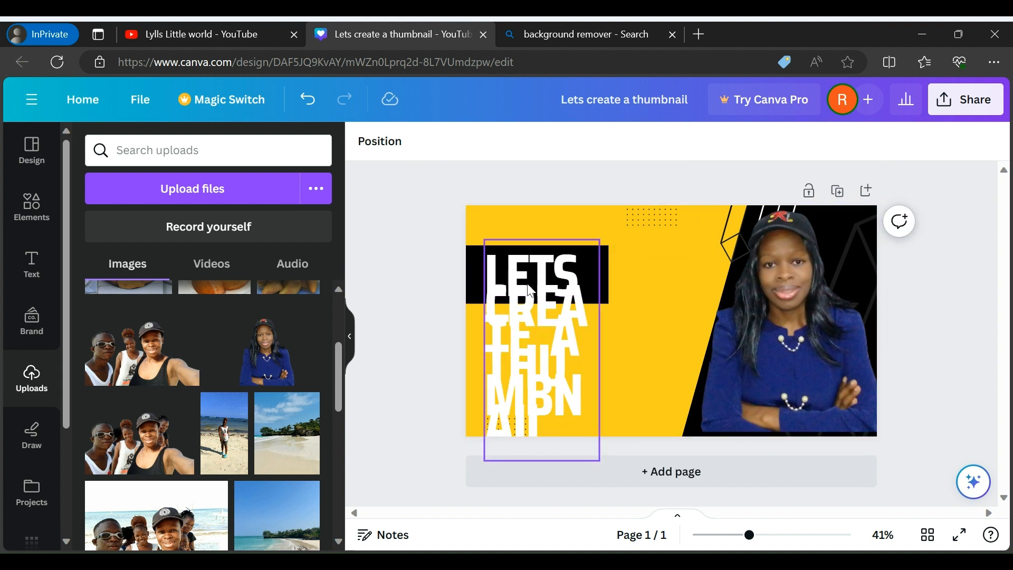
Widen the black rectangle behind the heading across the yellow background up to the slanted black area
click(531, 290)
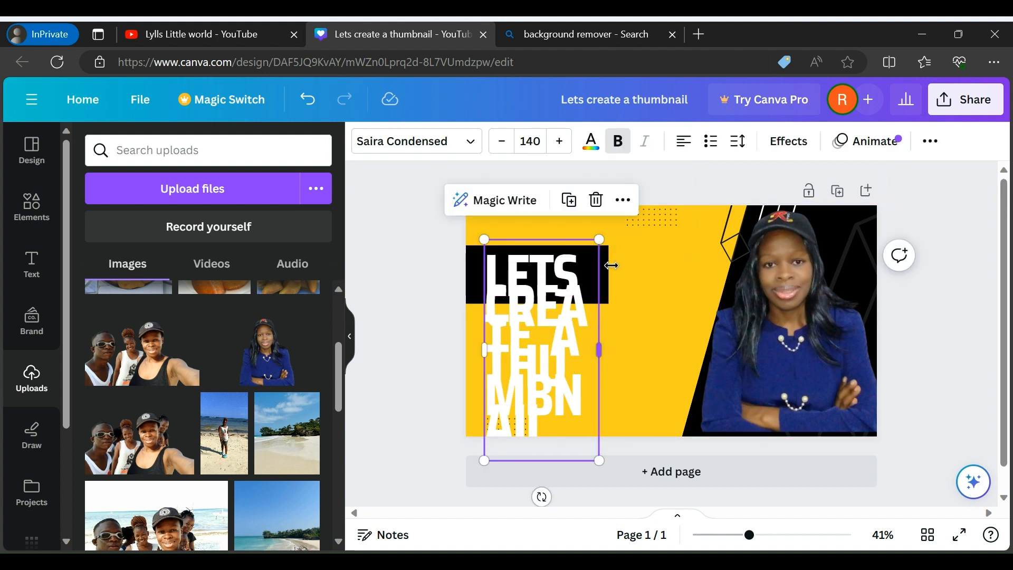
click(644, 268)
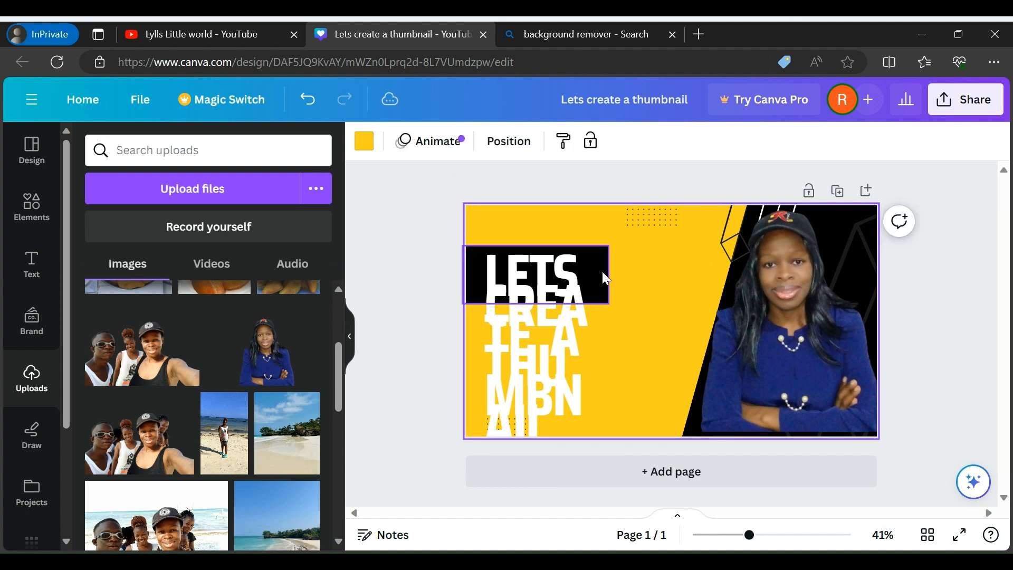
click(603, 277)
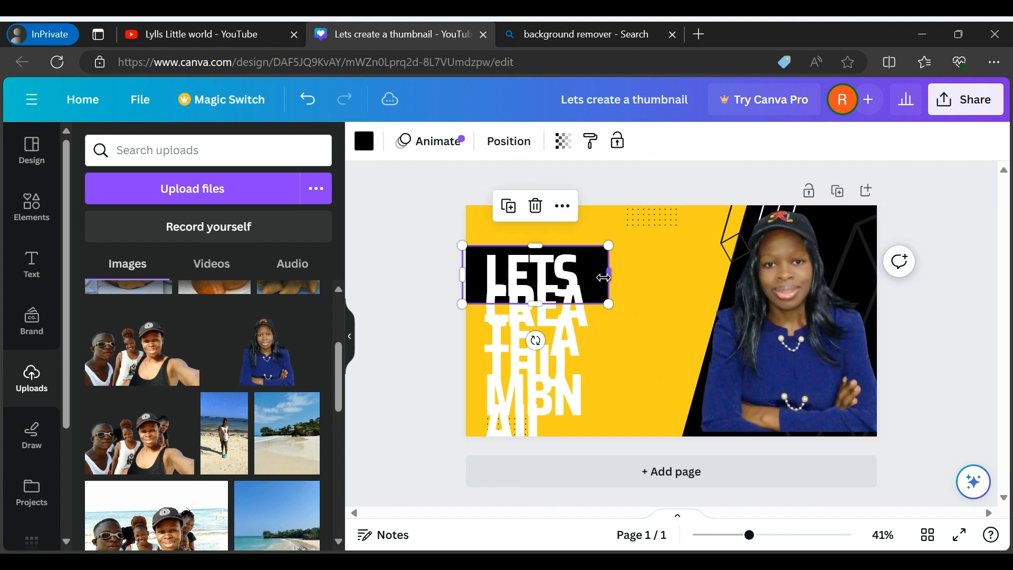
drag(611, 274, 720, 272)
Shrink the heading text and place it over the black bar in a wider text box
click(540, 363)
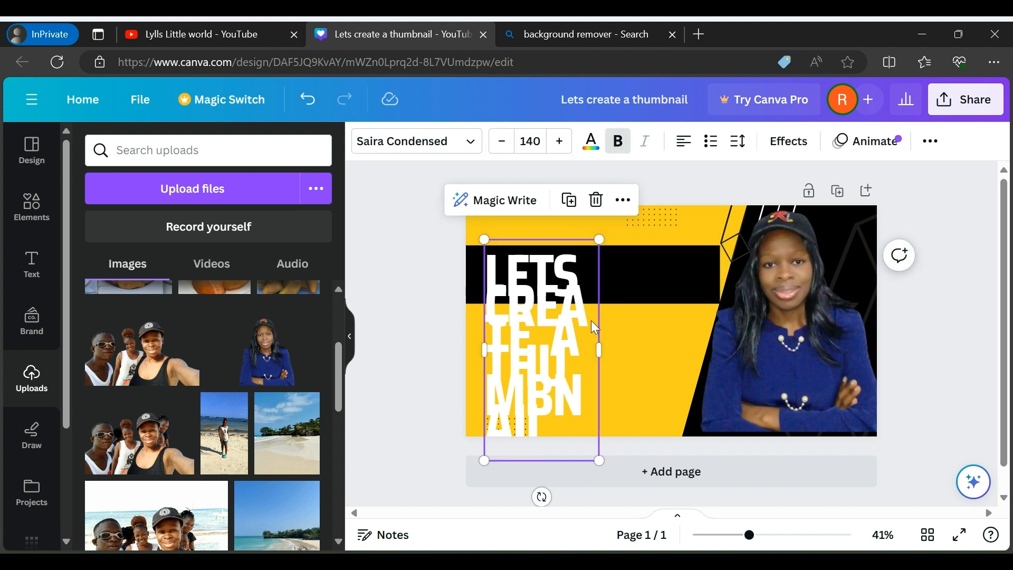
drag(484, 461, 393, 293)
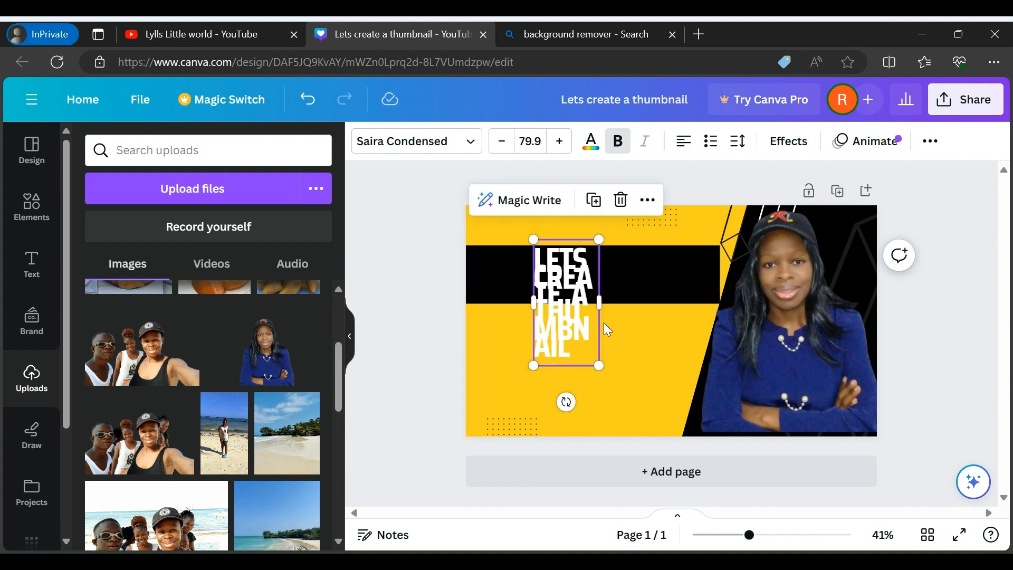
click(625, 332)
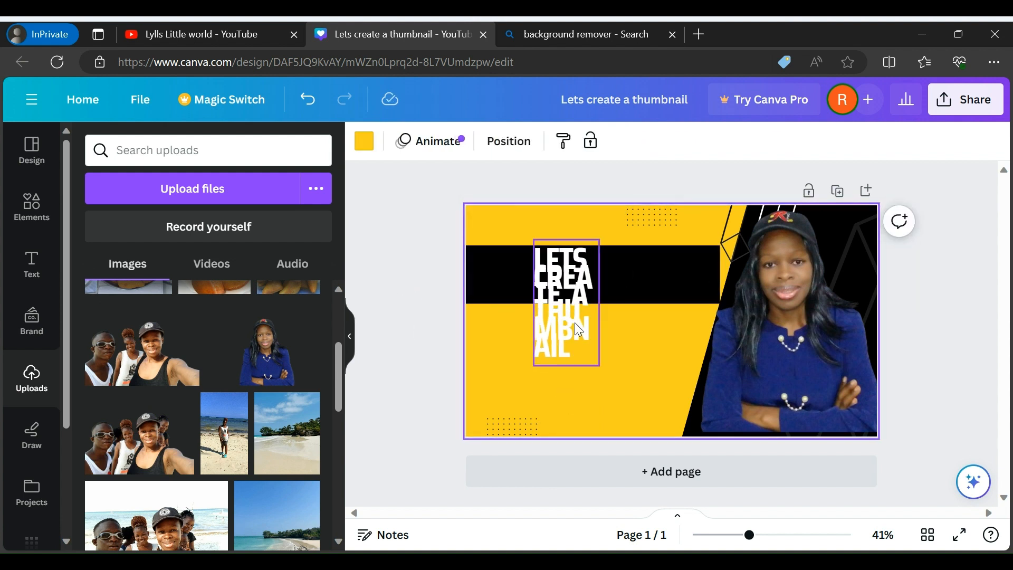
drag(575, 322, 615, 280)
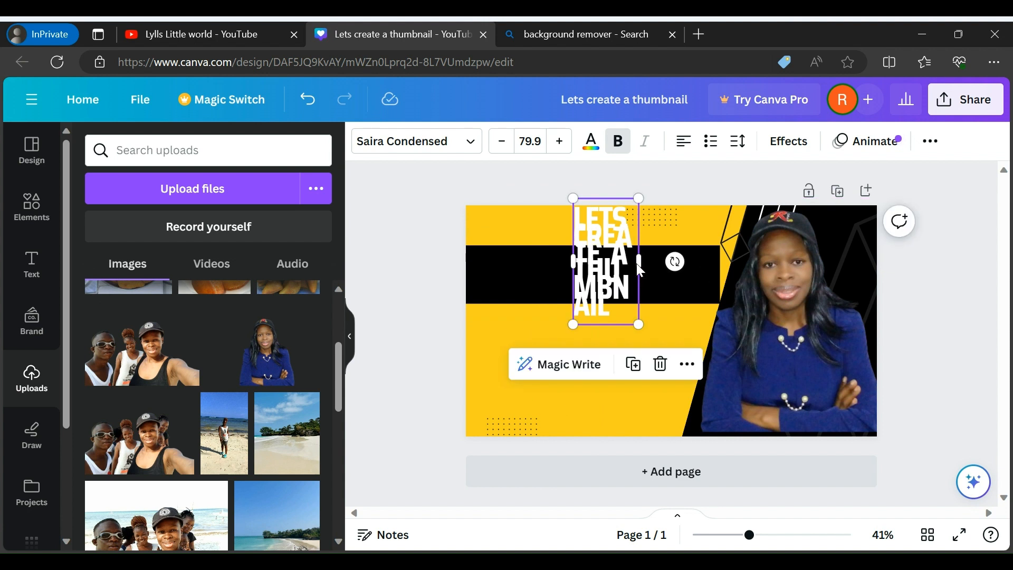
click(637, 261)
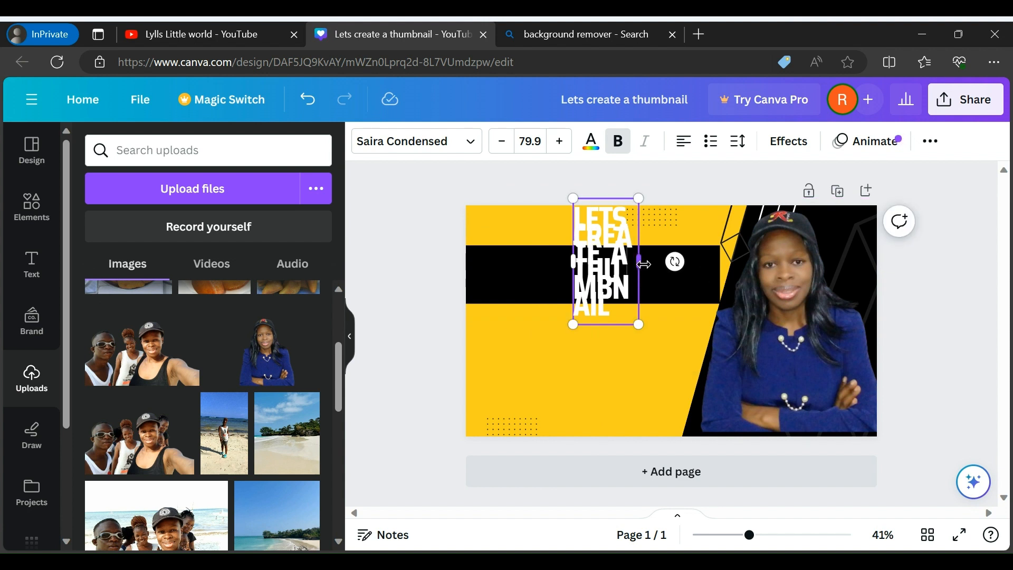
drag(640, 263, 715, 254)
Replace the heading text on the black bar with "THUMBNAIL"
text(NAIL)
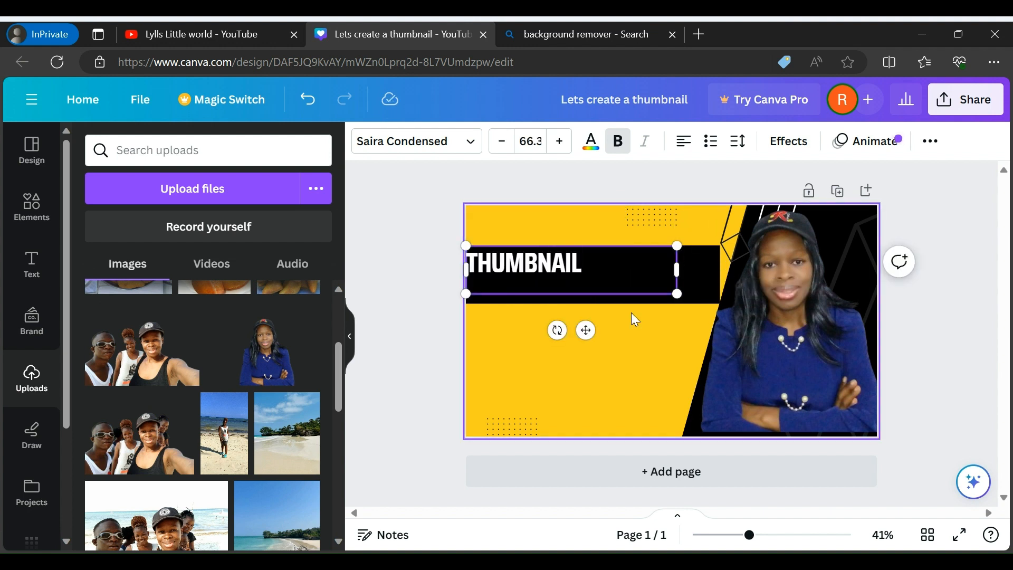
click(653, 344)
click(581, 270)
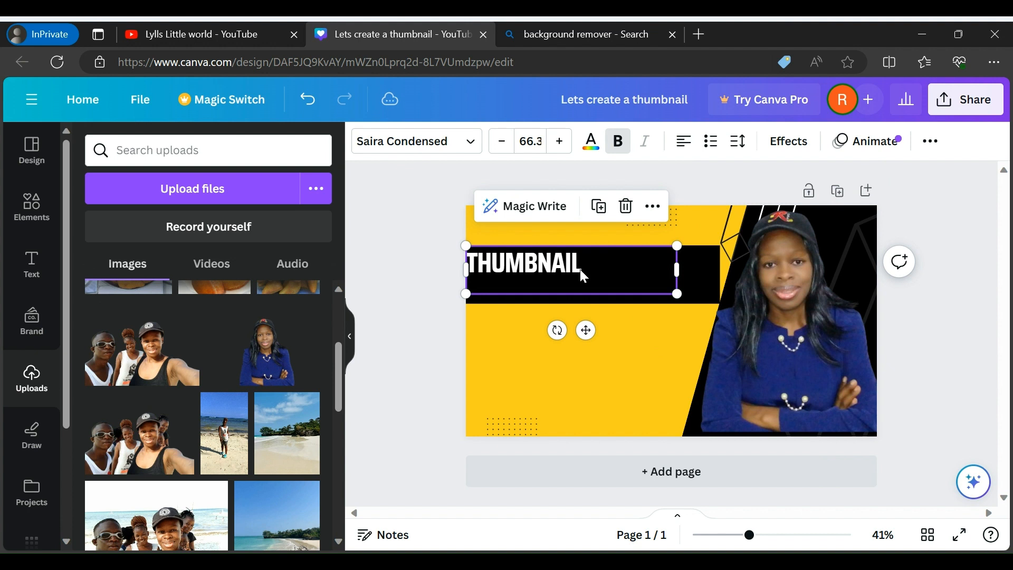
click(613, 269)
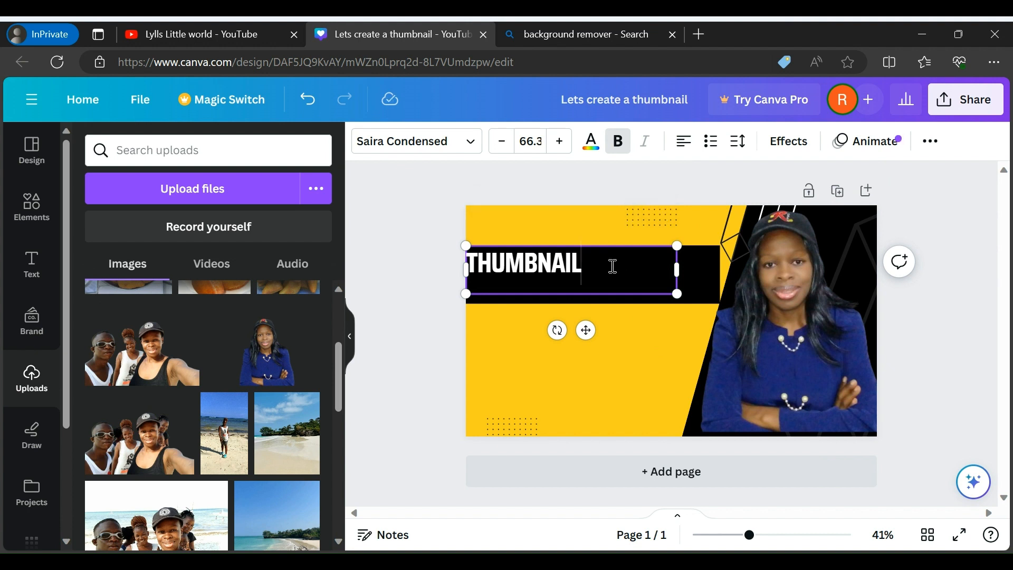
Insert "CREATING A" before "THUMBNAIL" in the heading and widen the text box so it fits on one line
key(Left)
key(Left)
key(Left)
key(Left)
key(Left)
key(Left)
key(Left)
key(Left)
text(C)
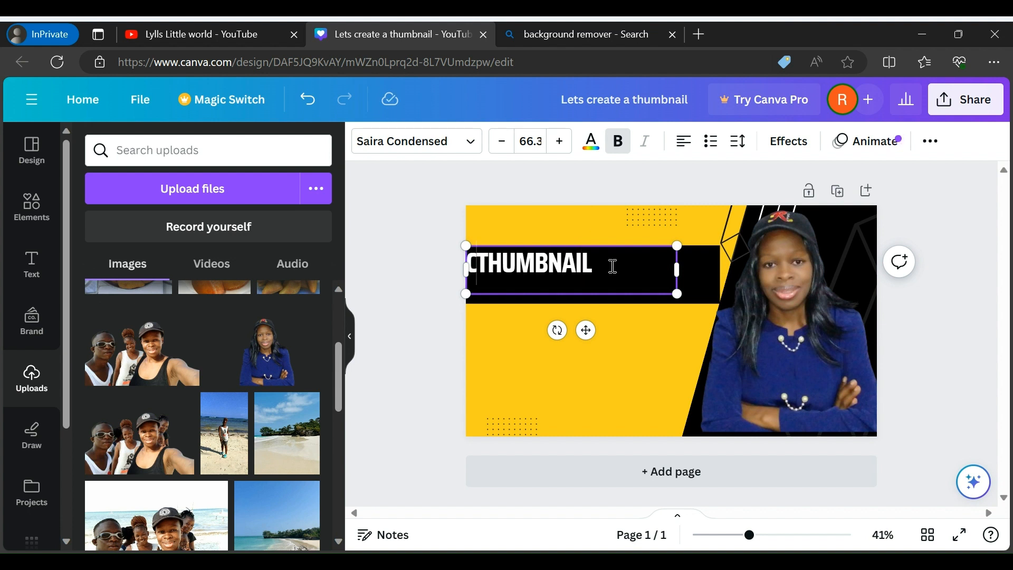
text(REAT)
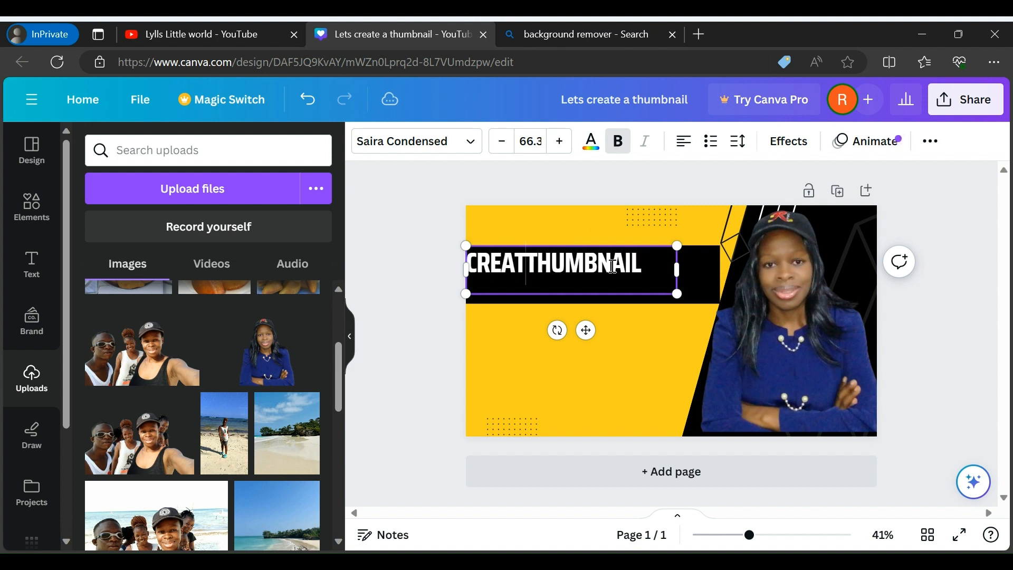
text(ING A)
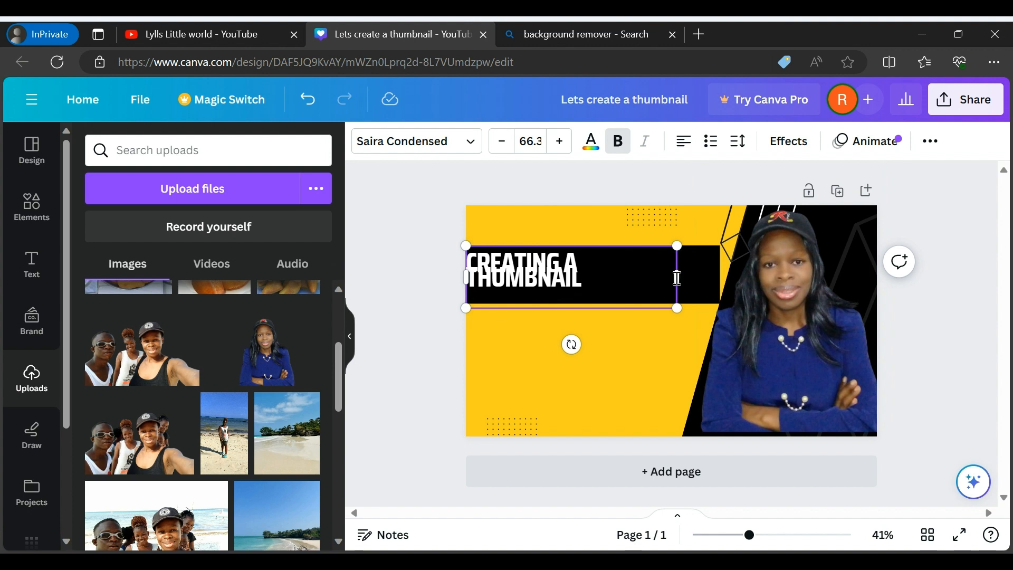
drag(679, 275, 727, 269)
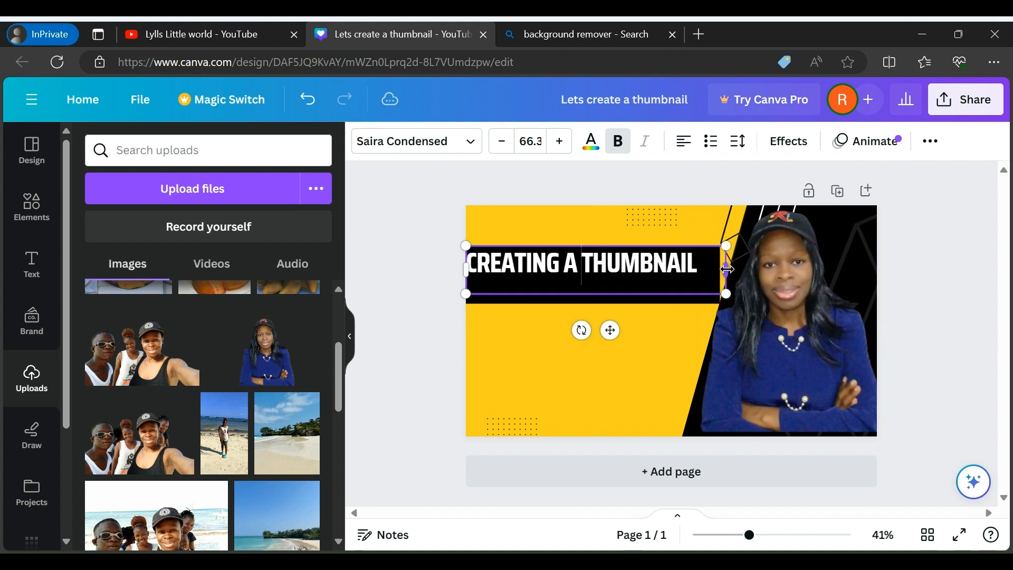
click(583, 344)
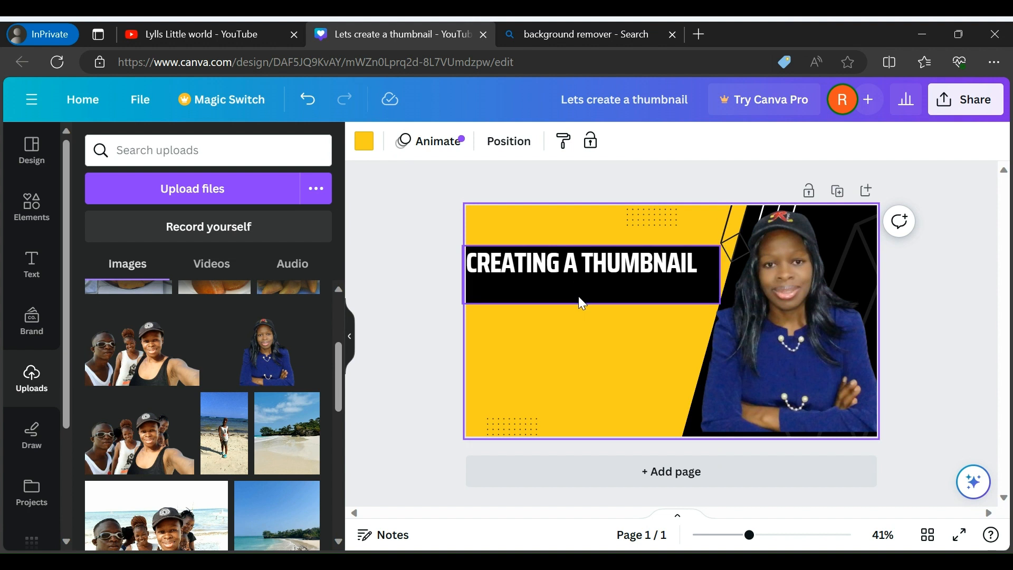
Change the fill of the black rectangle behind the heading to the document's yellow, #face1b
click(578, 296)
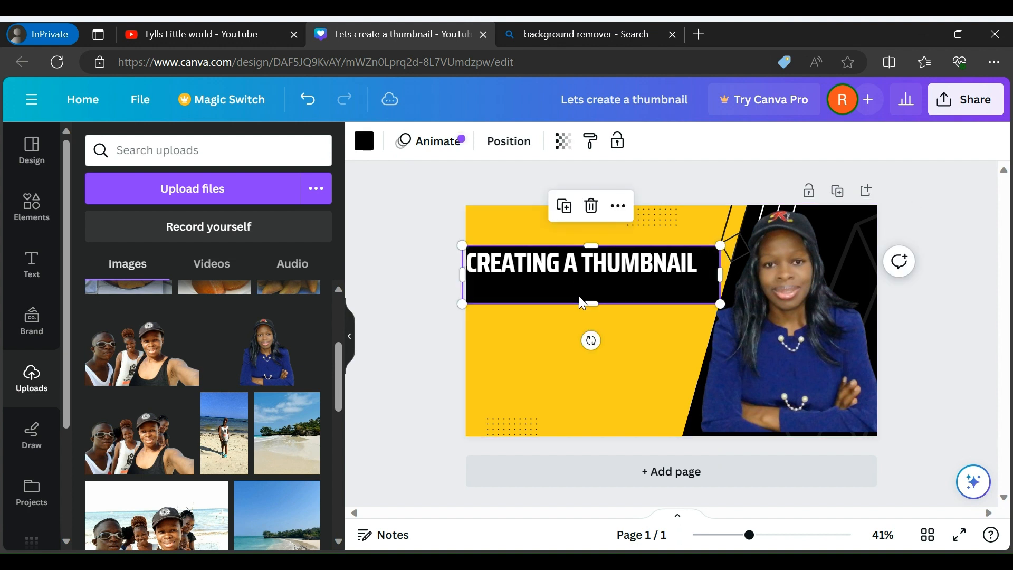
click(368, 142)
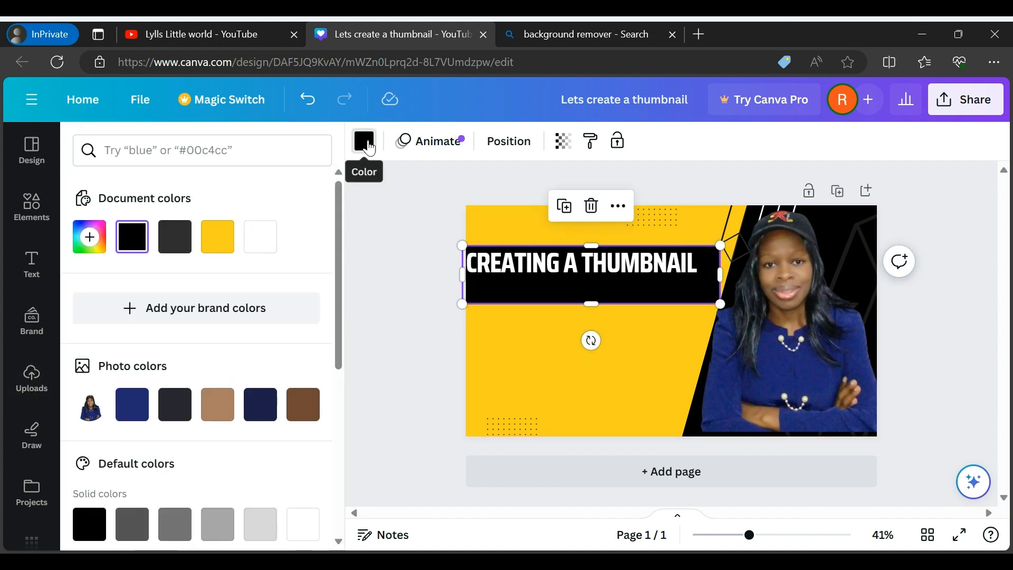
click(218, 240)
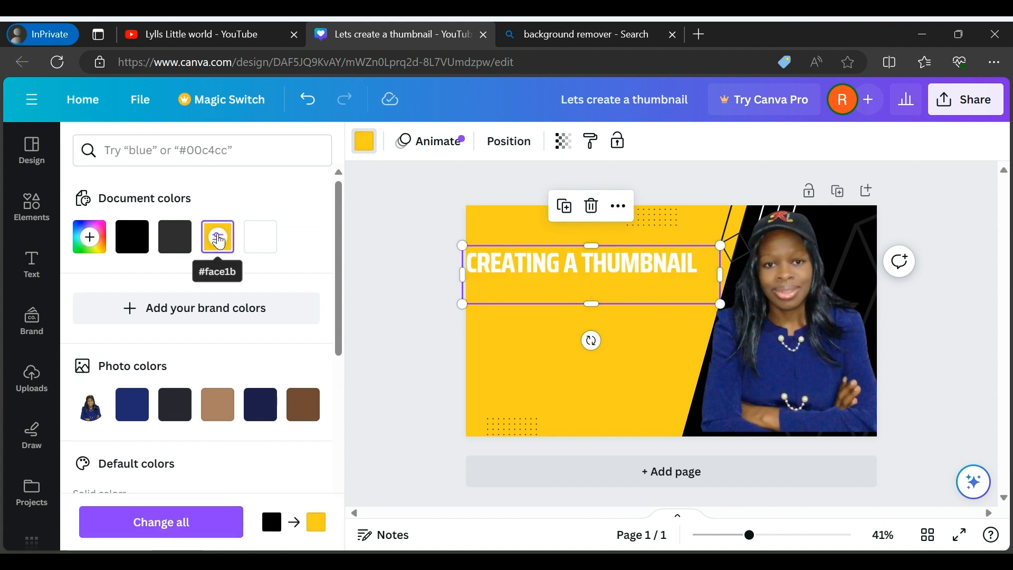
Change the "CREATING A THUMBNAIL" heading text colour to black
click(620, 270)
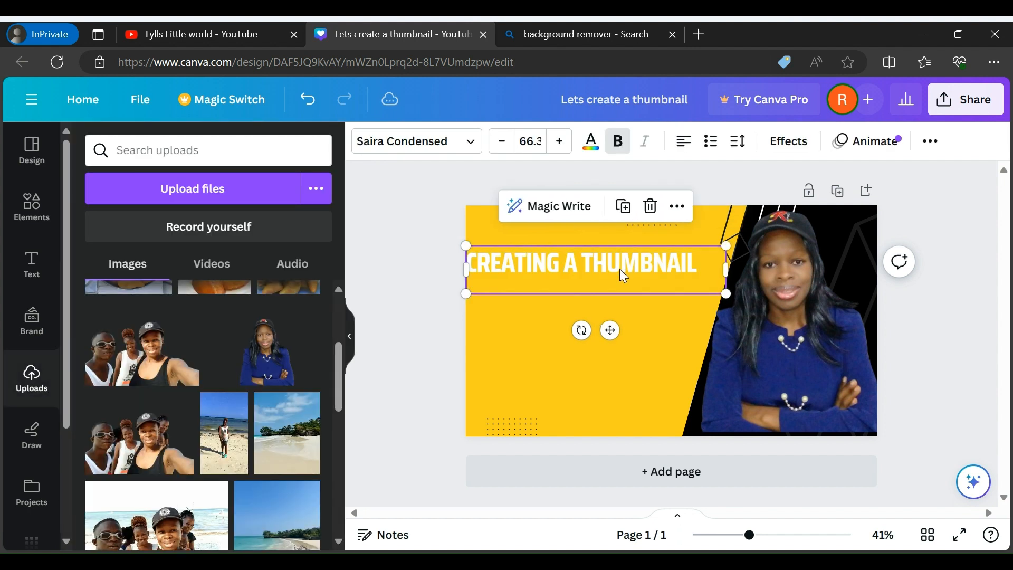
click(591, 141)
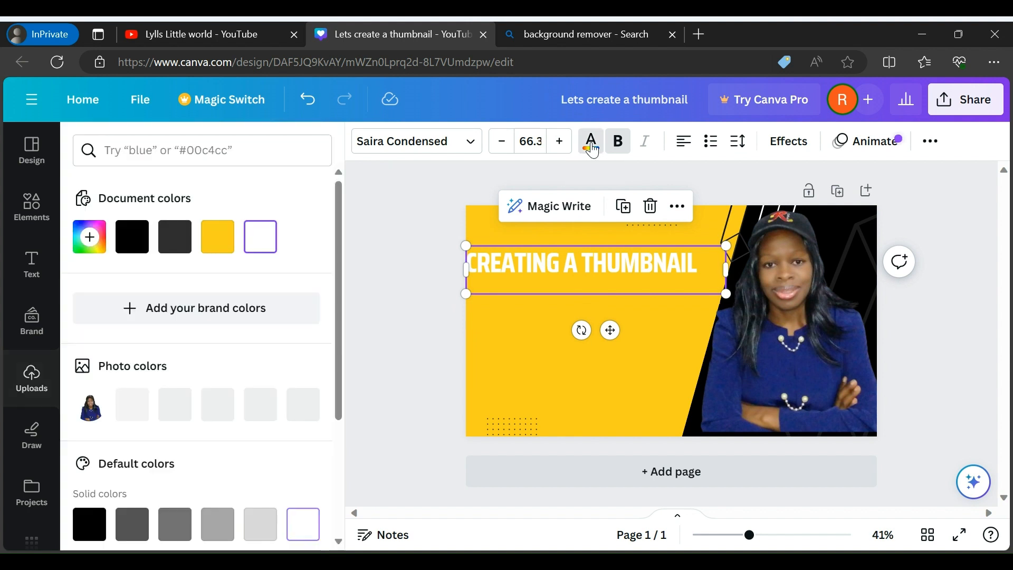
click(133, 236)
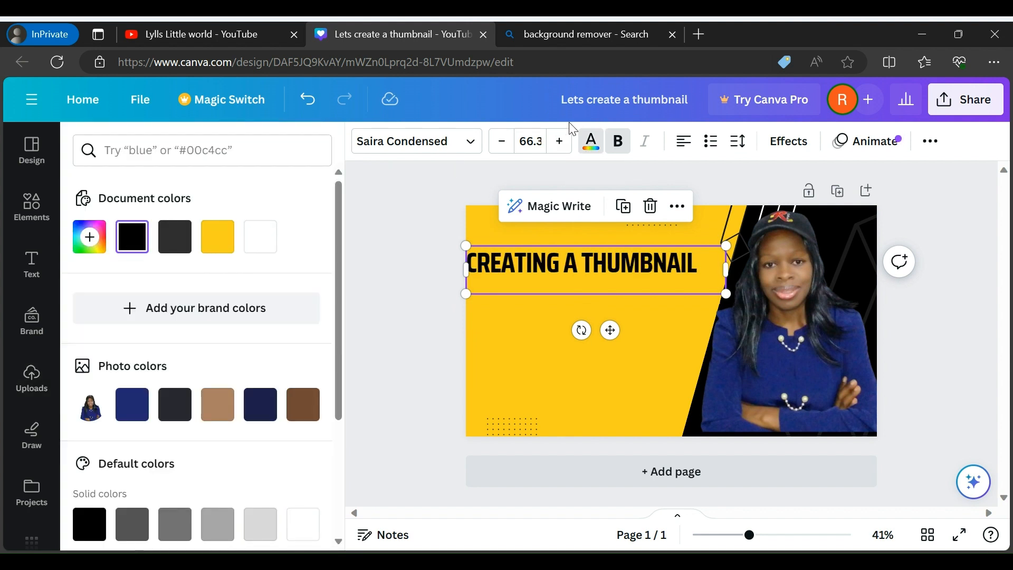
Set the heading font to Alfa Slab One and widen its text box over the woman's photo
click(474, 147)
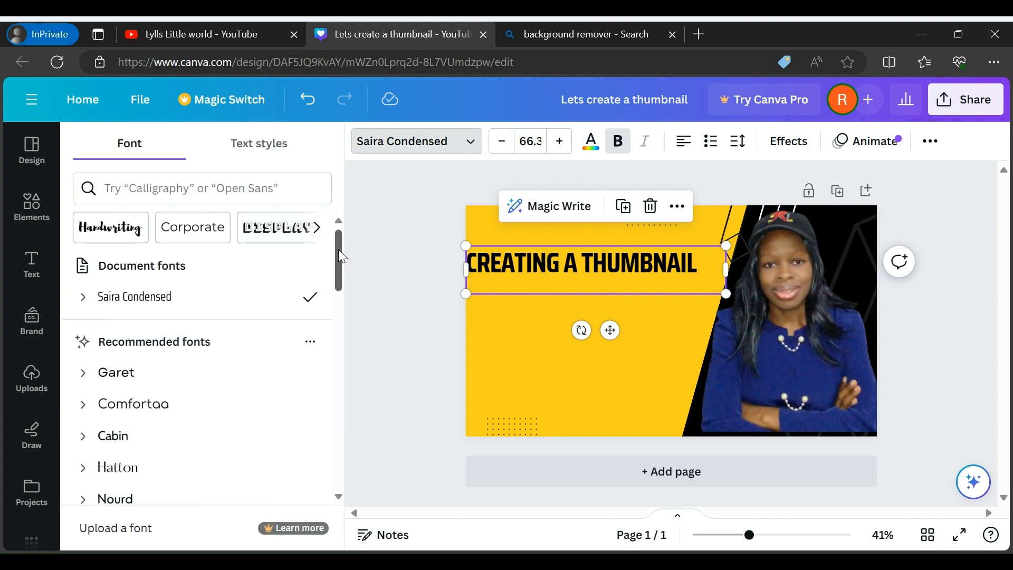
drag(342, 257, 333, 300)
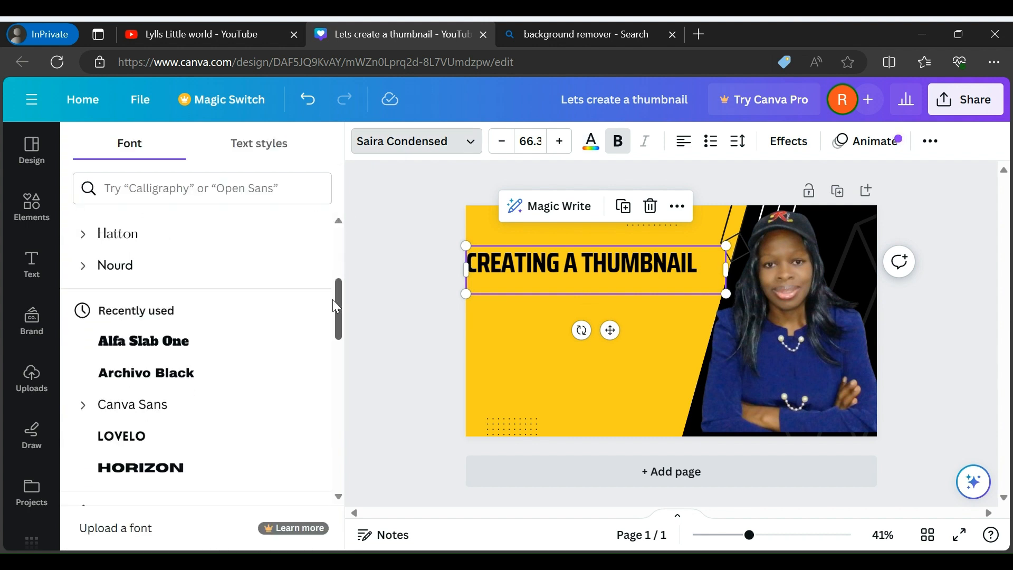
click(155, 345)
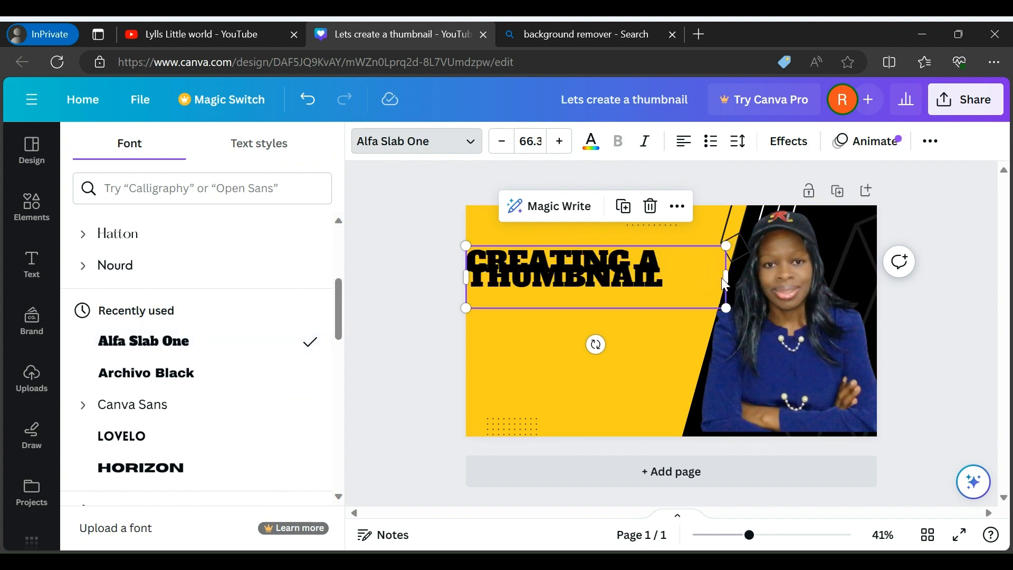
drag(726, 278, 797, 262)
Break the heading after "CREATING A" onto a second line and narrow the text box from both sides to fit the yellow area
double_click(649, 262)
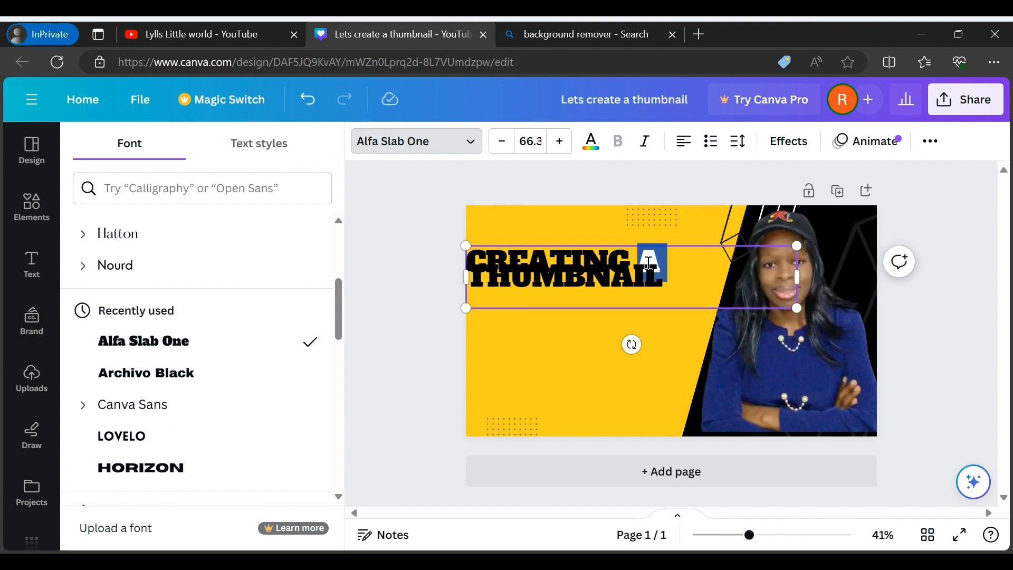
click(621, 390)
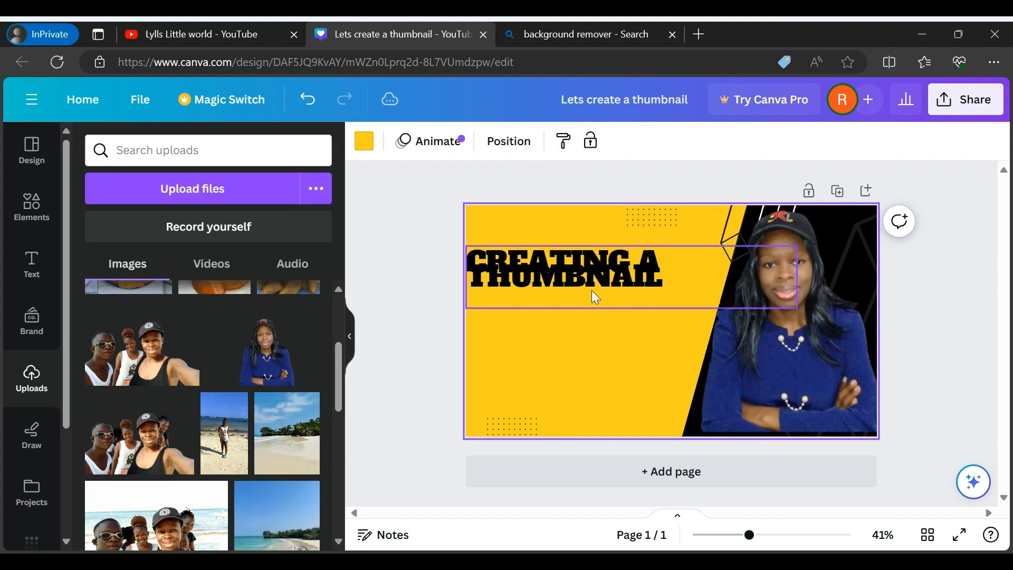
click(595, 271)
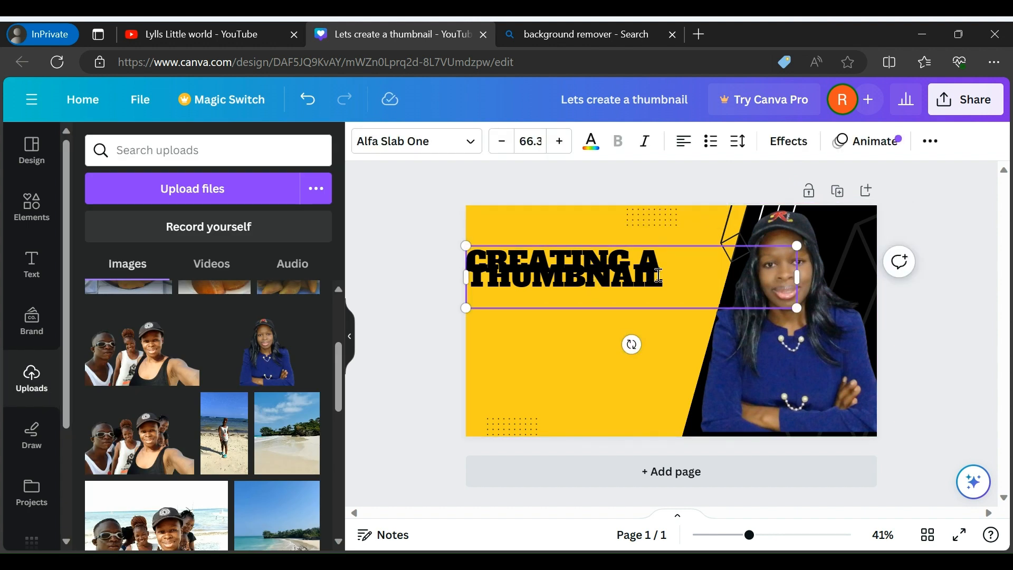
click(674, 262)
key(Return)
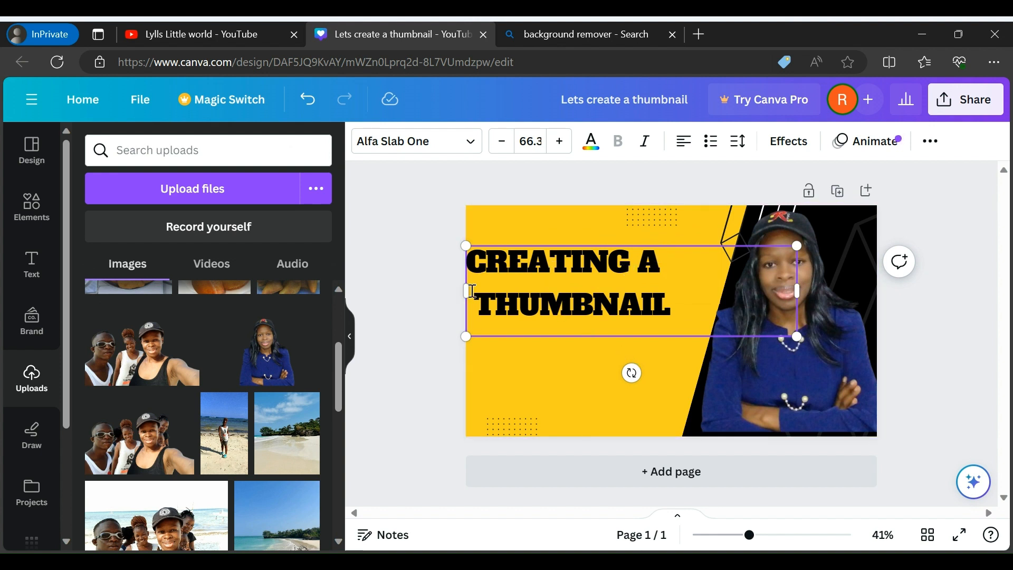
drag(465, 292, 480, 291)
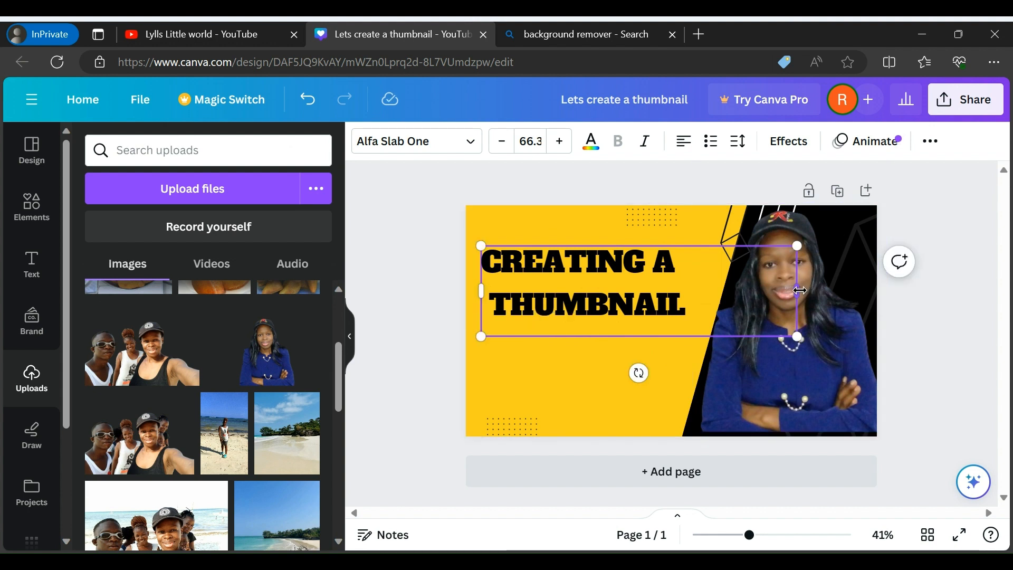
drag(797, 291, 711, 291)
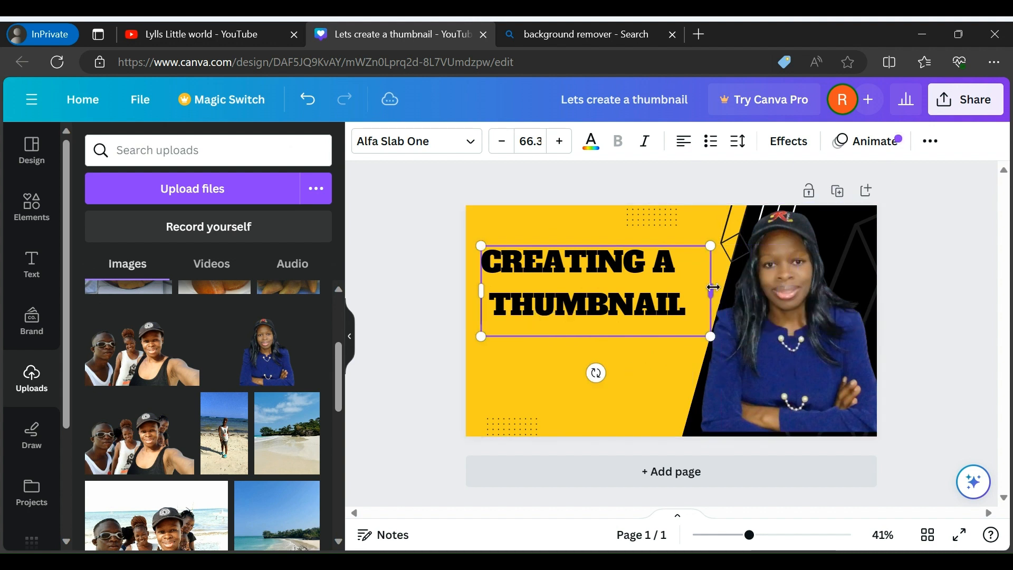
Increase the font size of the "THUMBNAIL" line to 76.3 and undo the last size increase
triple_click(561, 144)
triple_click(561, 144)
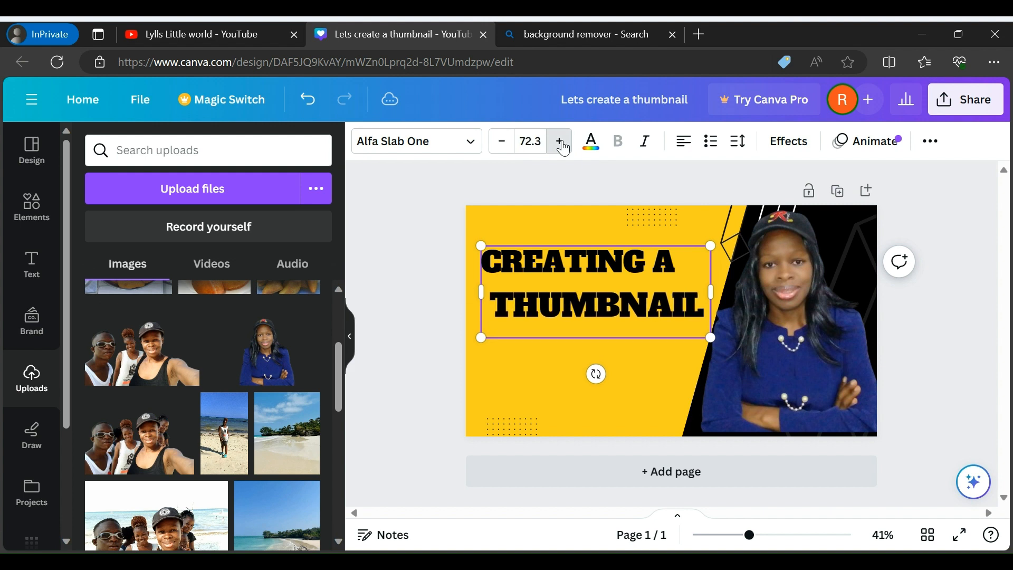
triple_click(561, 143)
click(561, 144)
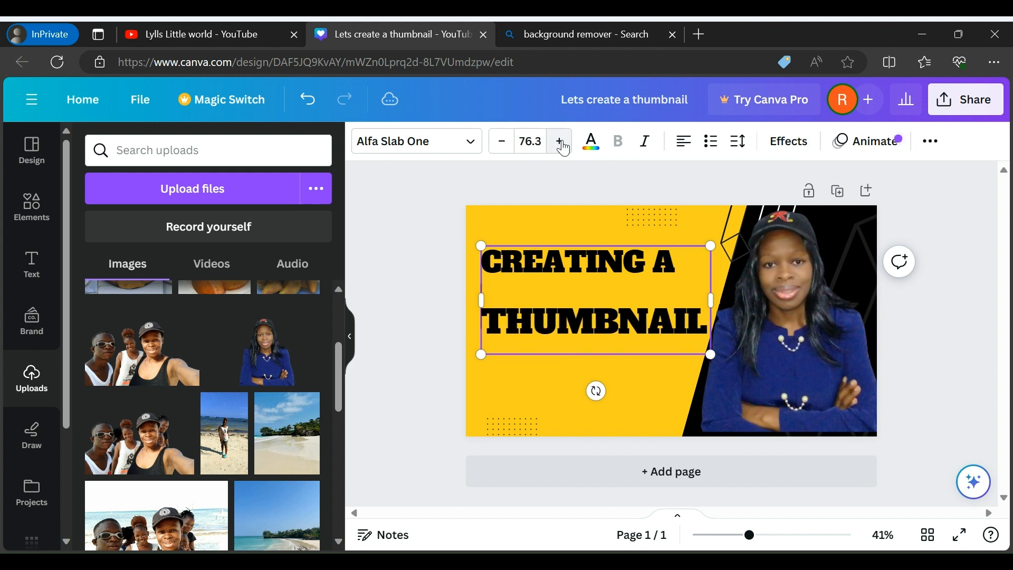
click(601, 402)
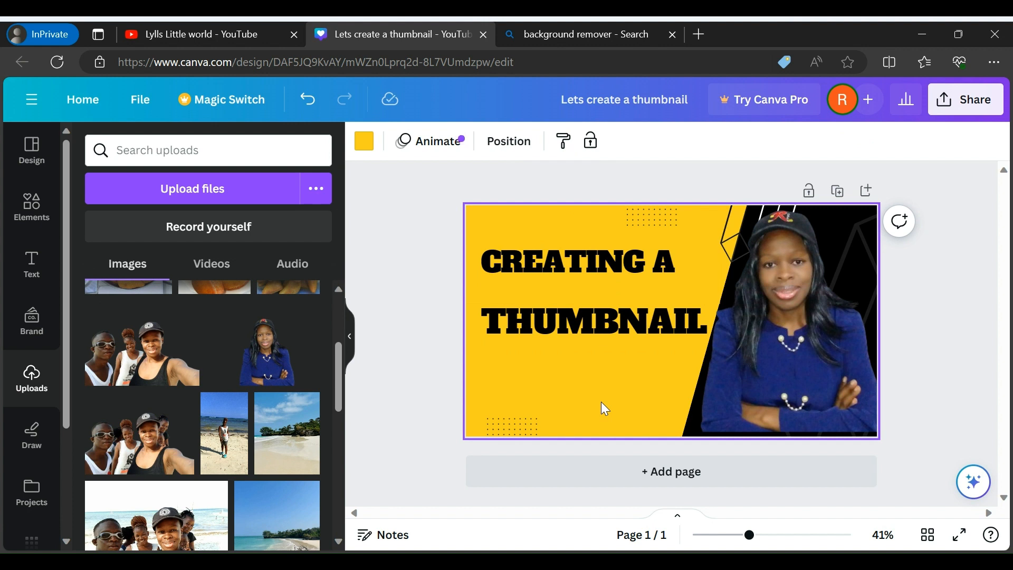
click(307, 99)
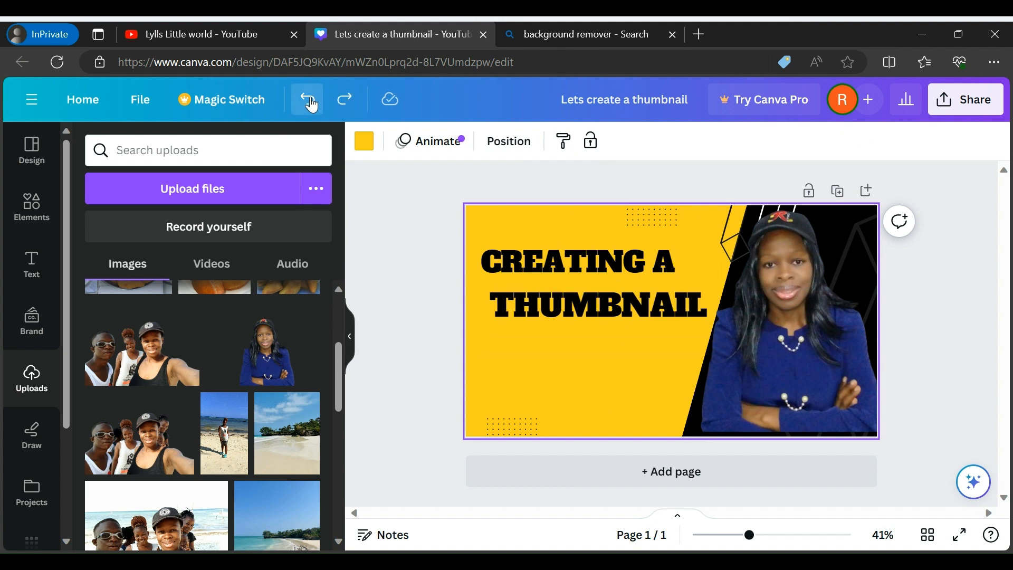
Undo the recent heading edits step by step until the white "LETS CREATE A THUMB" text on the black bar is restored
click(307, 99)
click(307, 99)
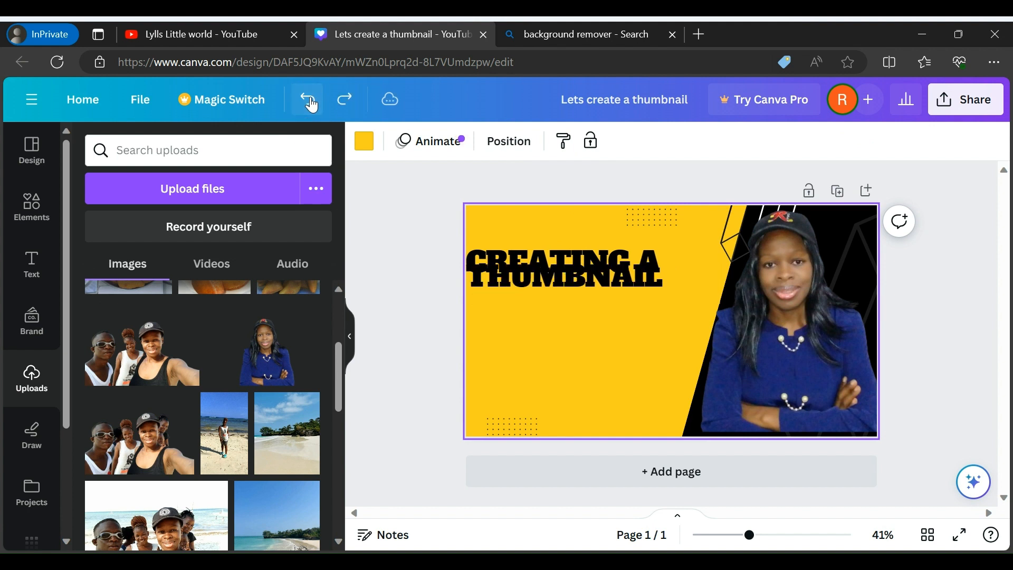
click(311, 103)
click(310, 103)
click(310, 103)
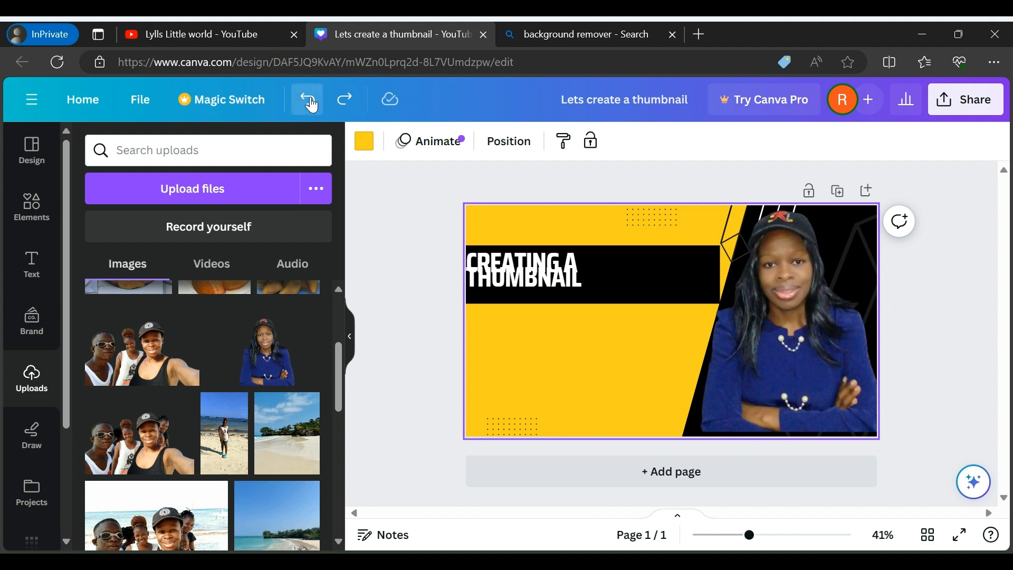
click(311, 103)
click(311, 103)
click(310, 103)
click(310, 103)
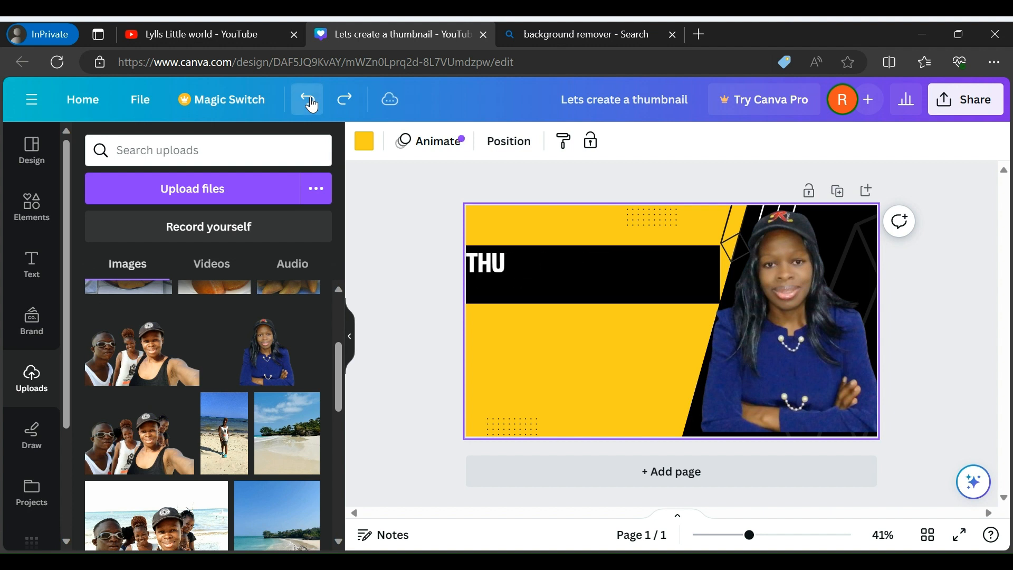
click(310, 103)
click(310, 103)
click(310, 102)
click(310, 103)
click(310, 103)
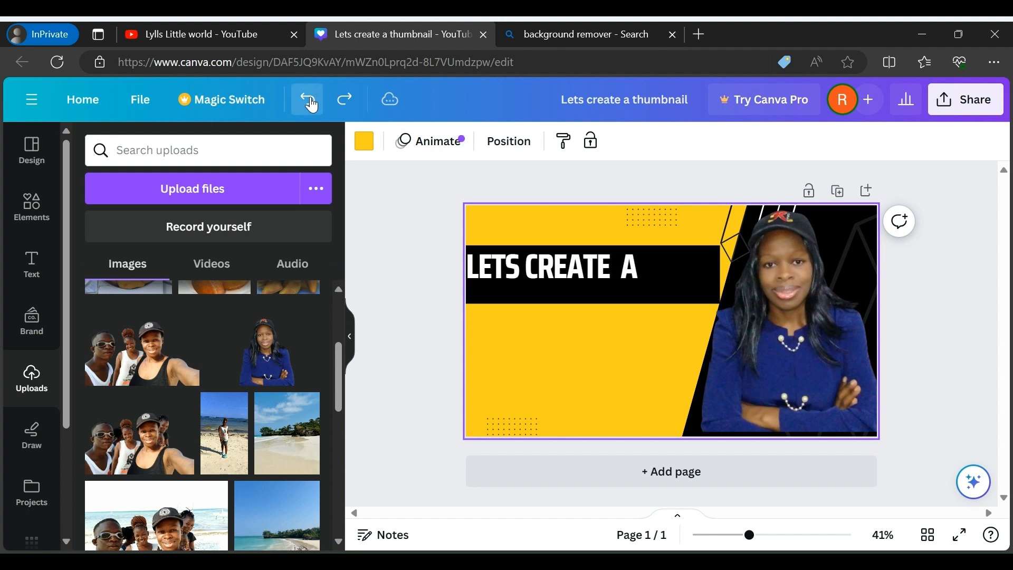
click(311, 103)
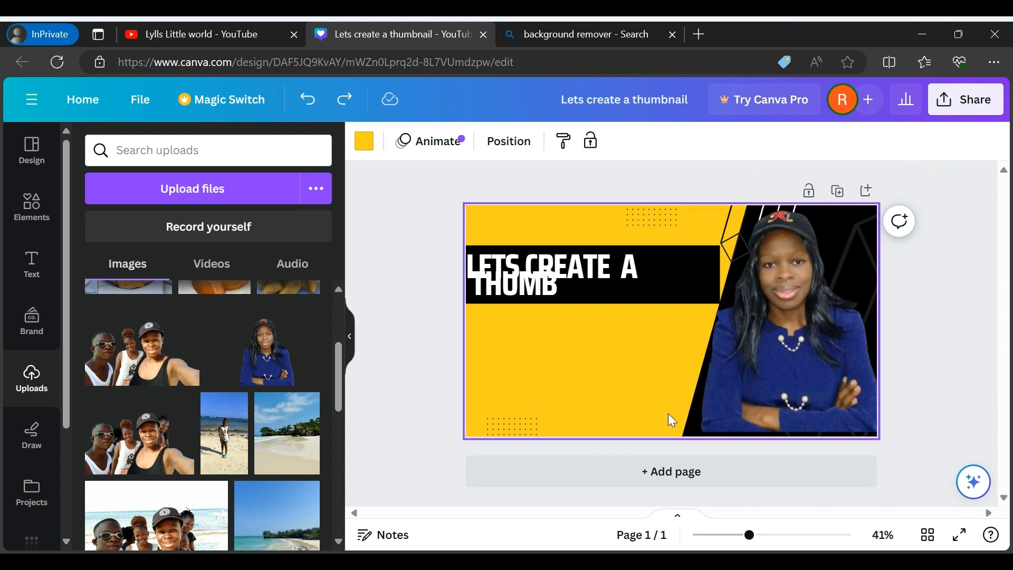
Delete the woman's cutout photo, the yellow background and the slanted black panel from the page
click(770, 406)
key(Delete)
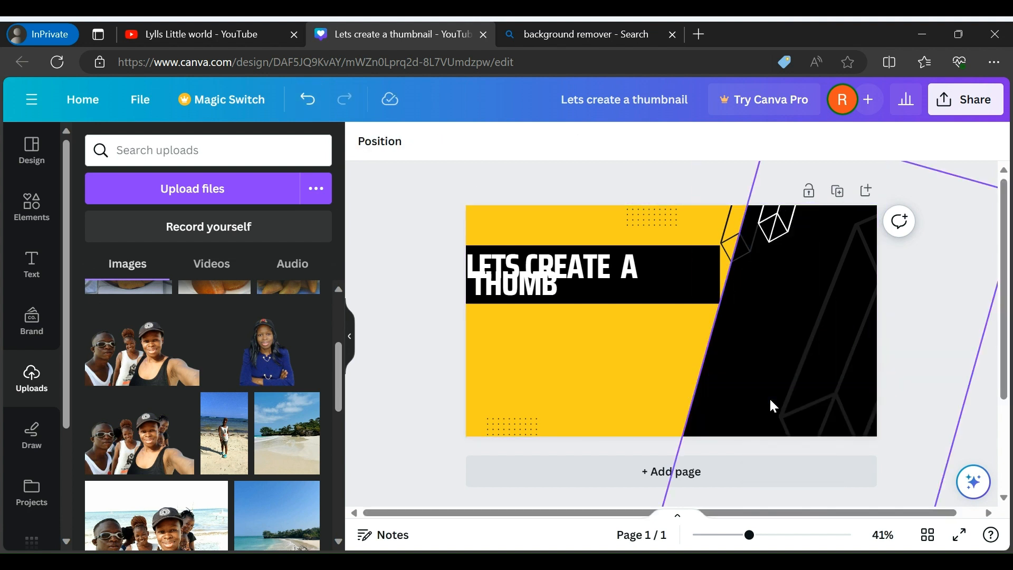
click(626, 385)
key(Delete)
click(740, 386)
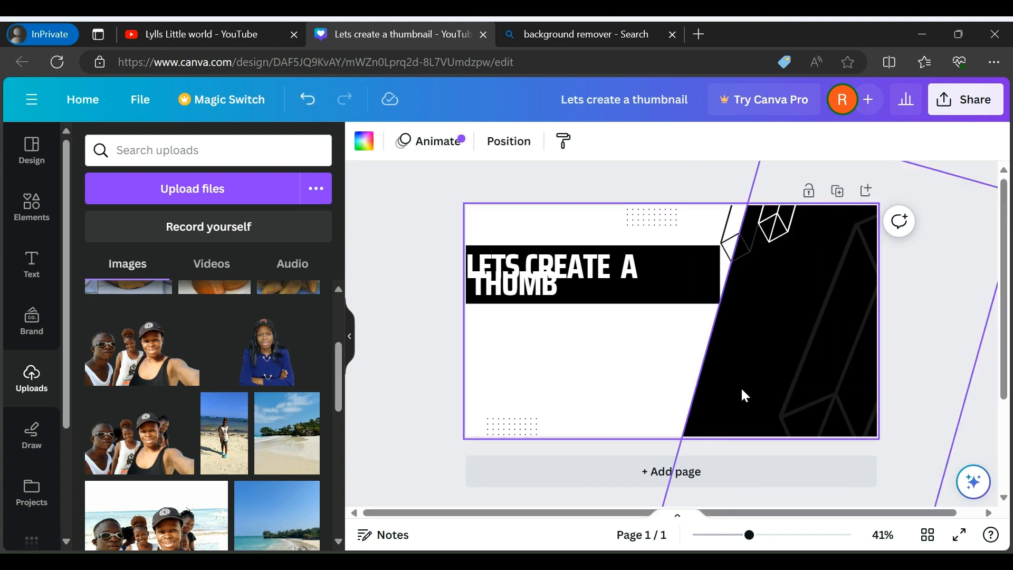
key(Delete)
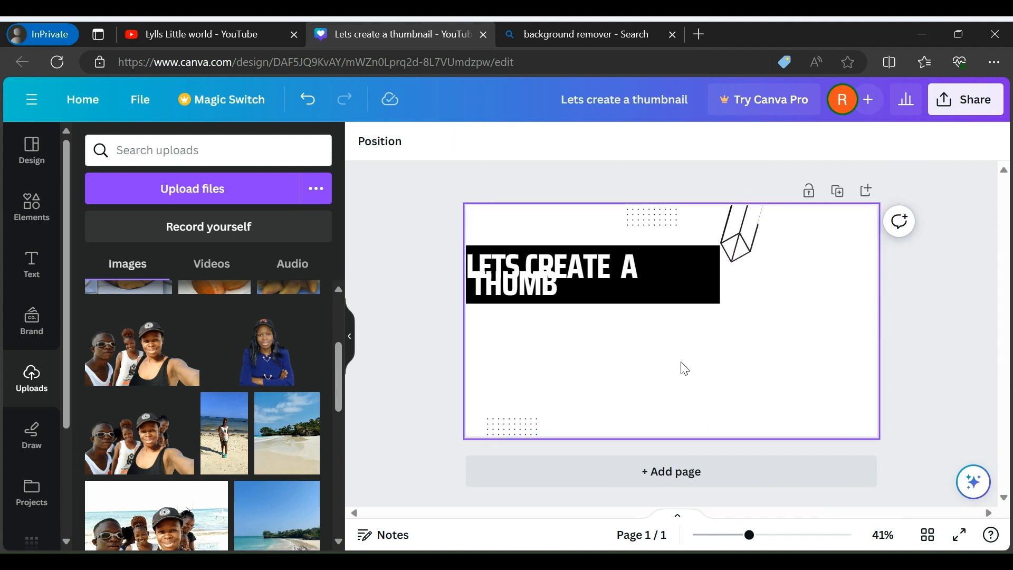
Clear the rest of the page by deleting the heading text, black bar, geometric line shape and both dot patterns
click(685, 368)
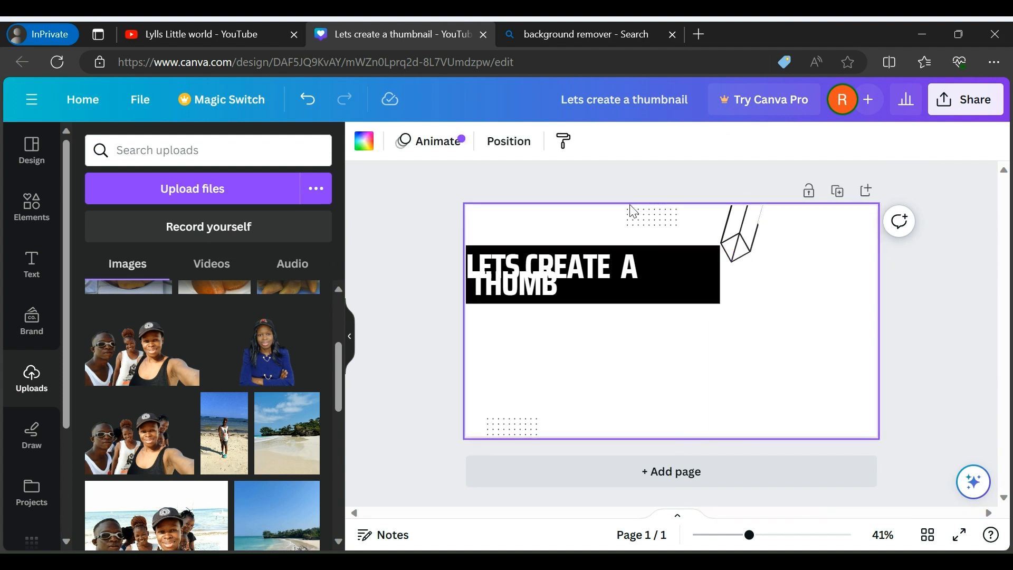
click(615, 302)
key(Delete)
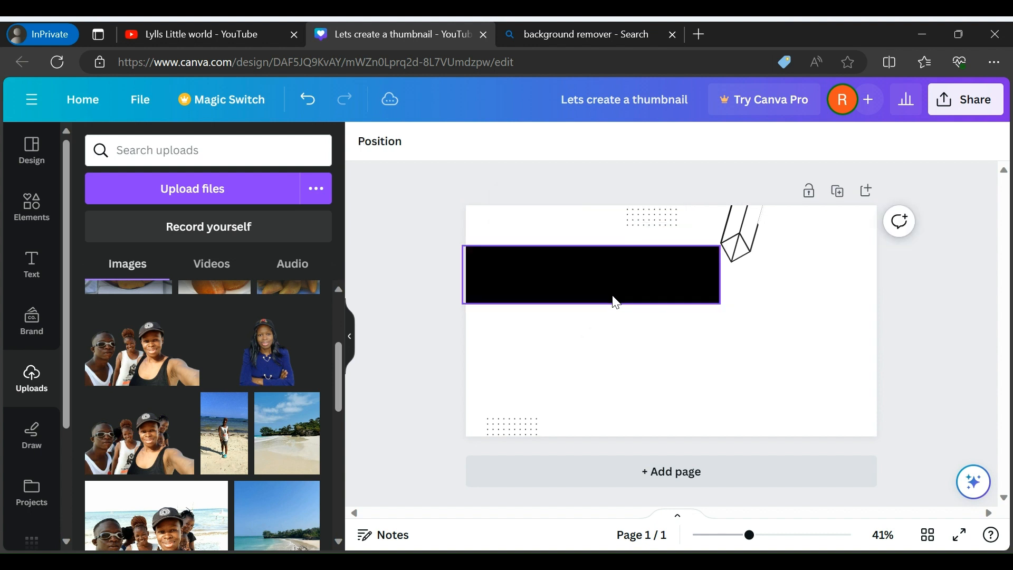
click(616, 302)
key(Delete)
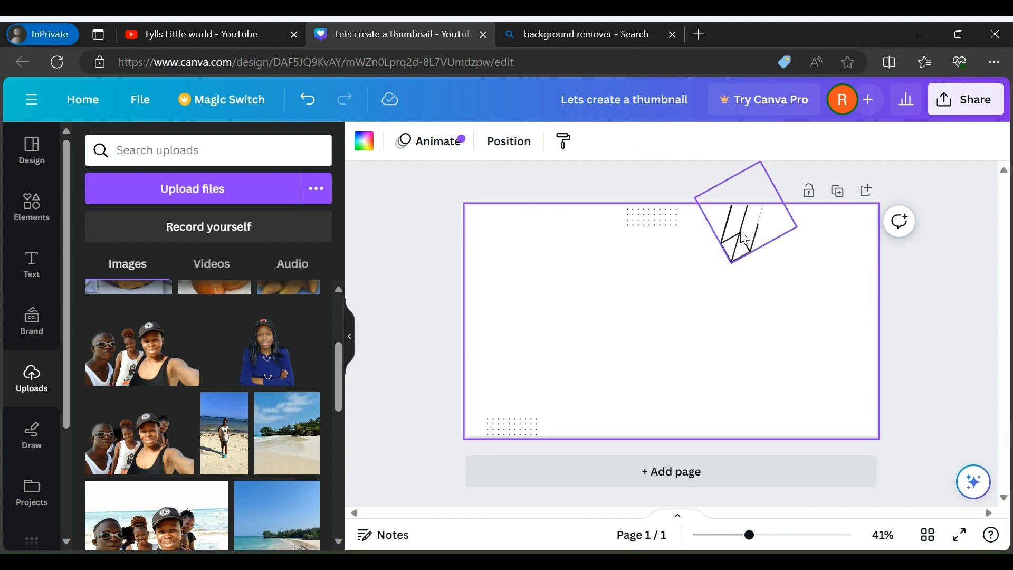
click(637, 222)
drag(637, 222, 510, 428)
key(Delete)
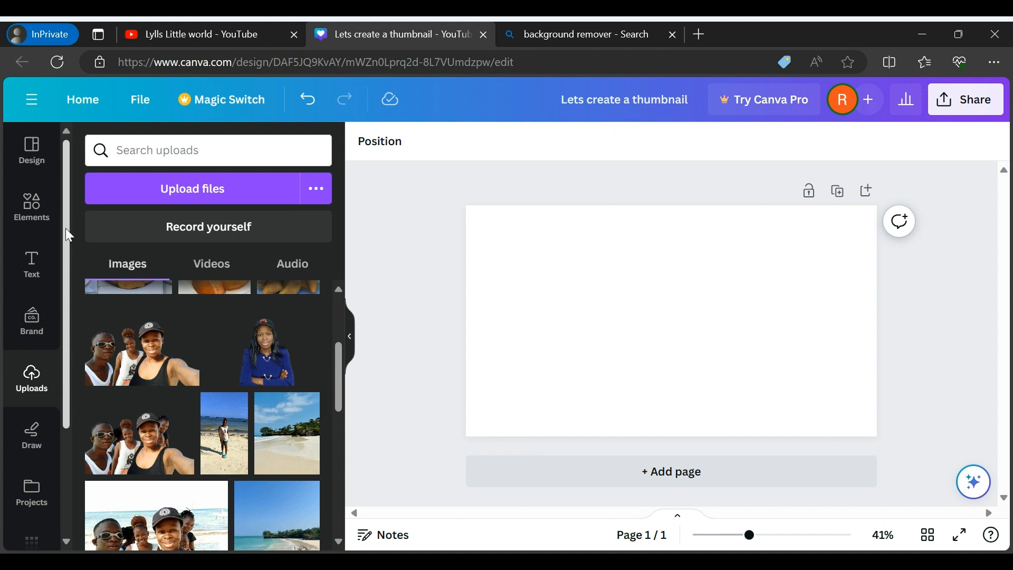
Search the stock photo library for "kitchen counter" and browse the photos
drag(65, 275, 64, 423)
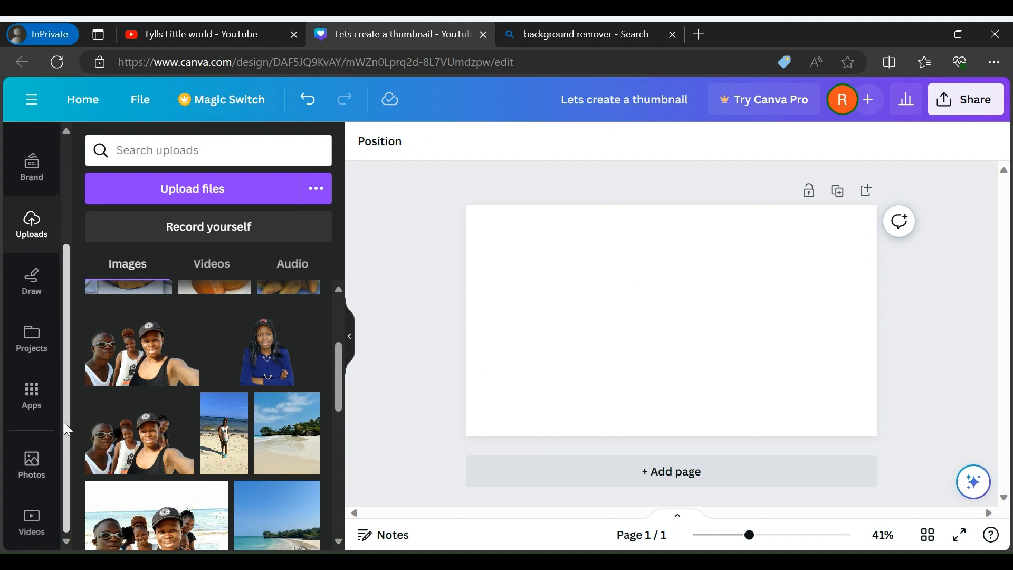
click(27, 472)
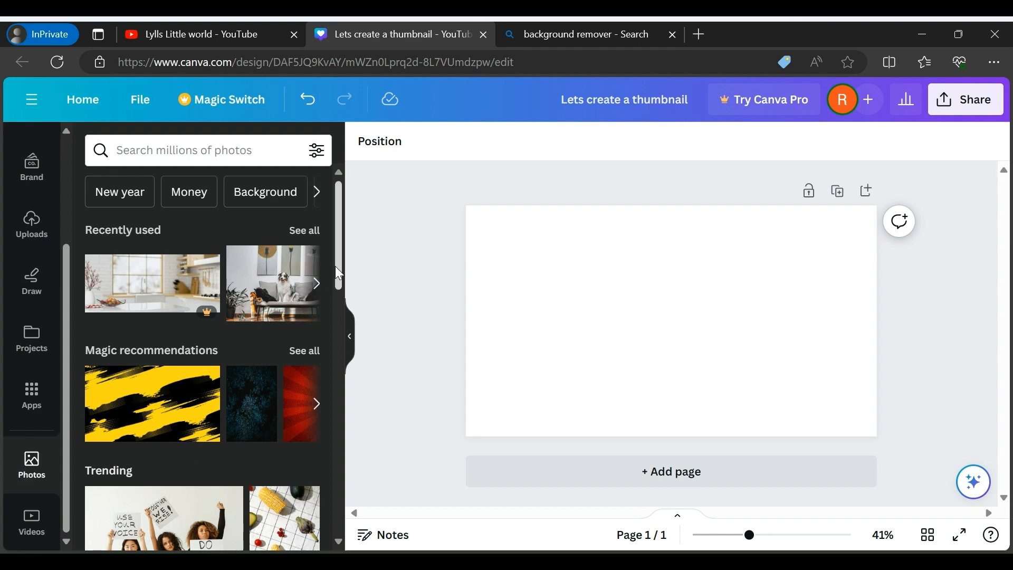
drag(338, 272, 349, 238)
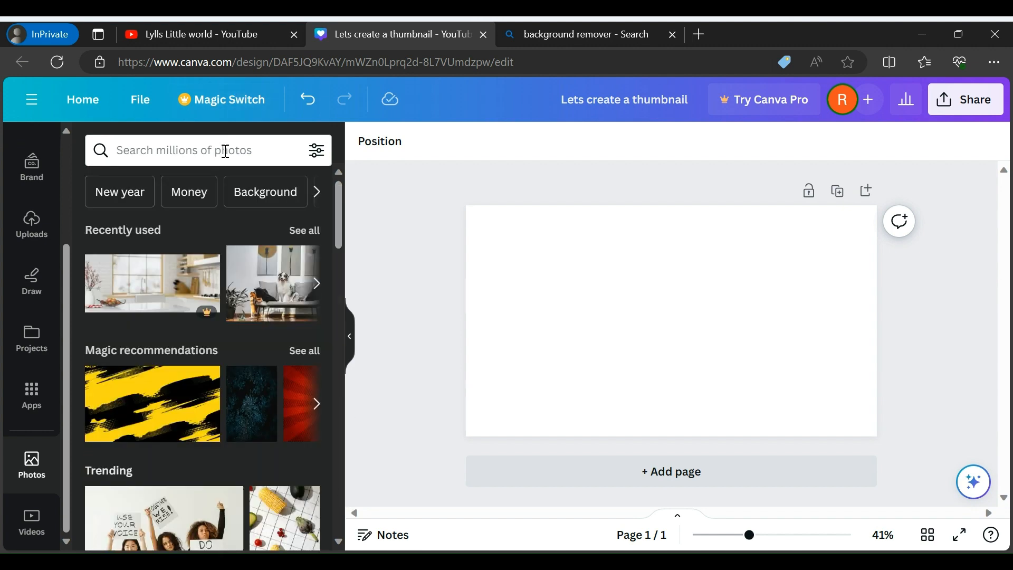
click(225, 152)
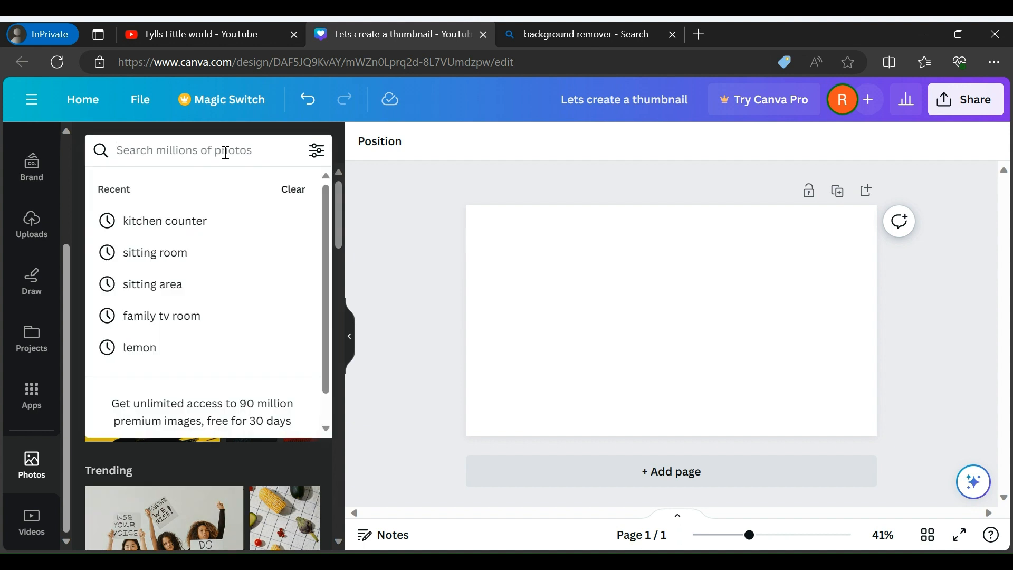
click(198, 219)
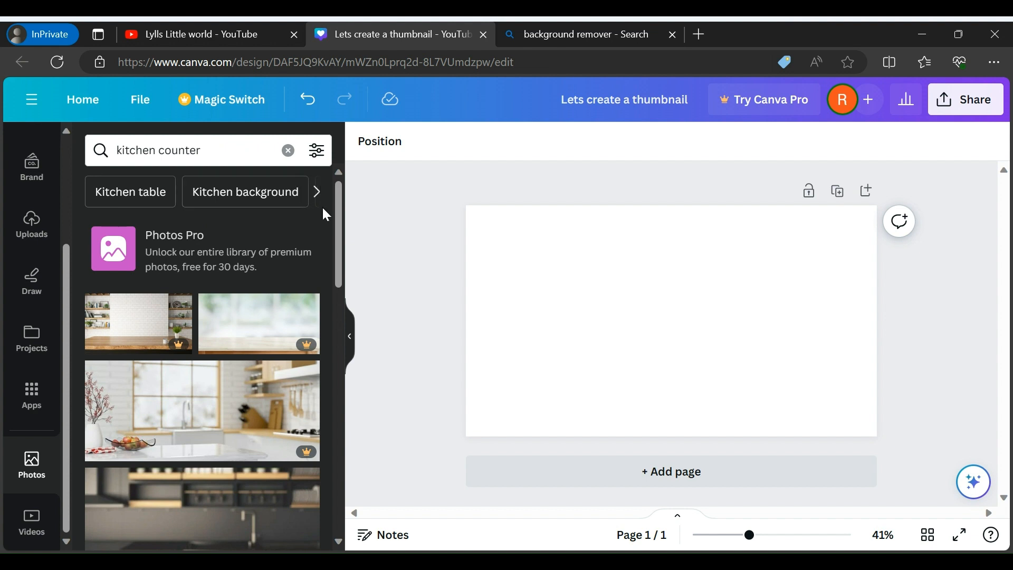
drag(341, 227, 334, 346)
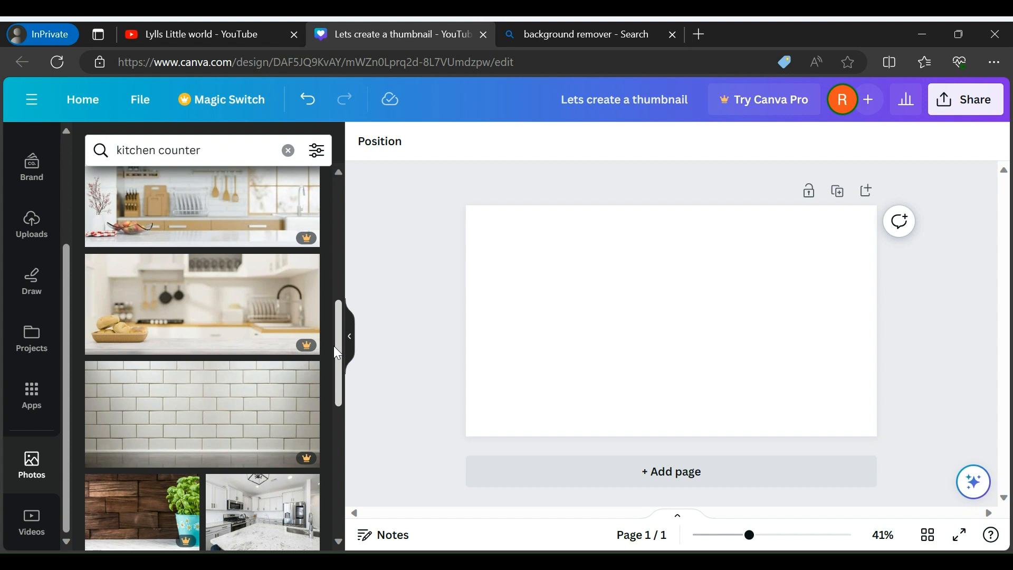
drag(334, 347, 336, 152)
Search the stock photos for "sitting room" and add the living-room photo with the black-and-white zigzag rug to the page
click(288, 150)
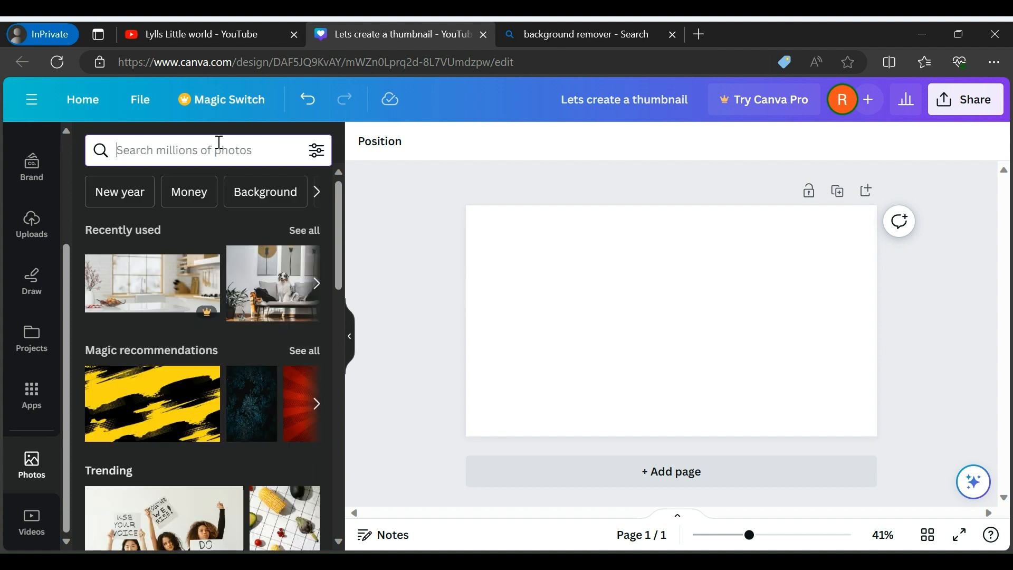
text(si)
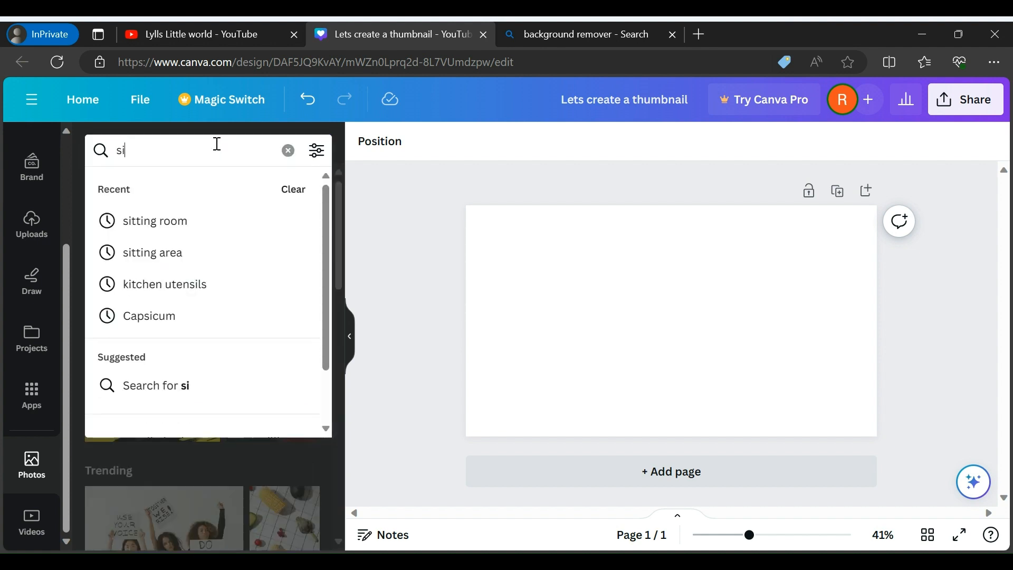
text(tti)
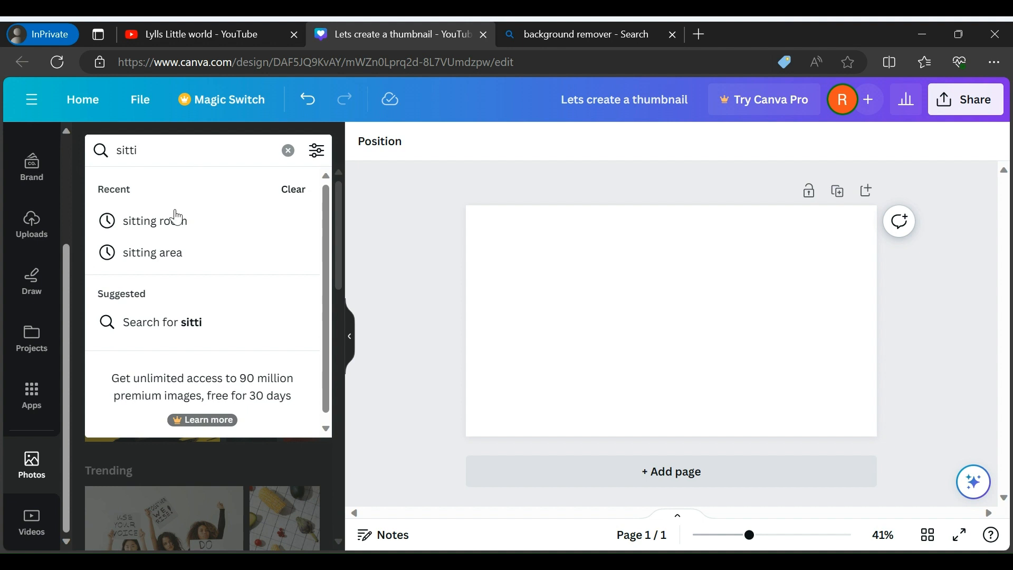
click(161, 232)
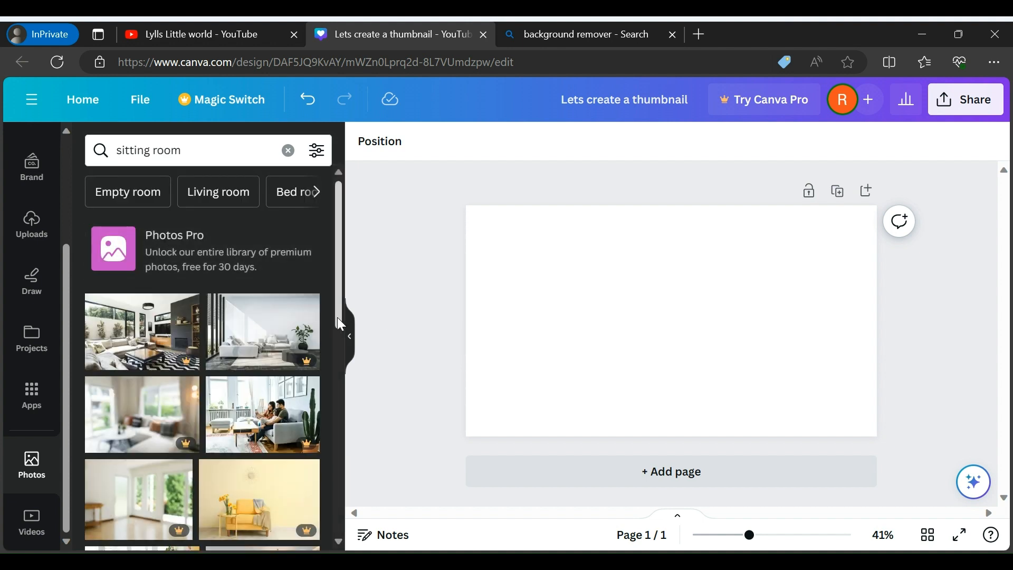
drag(337, 301, 338, 478)
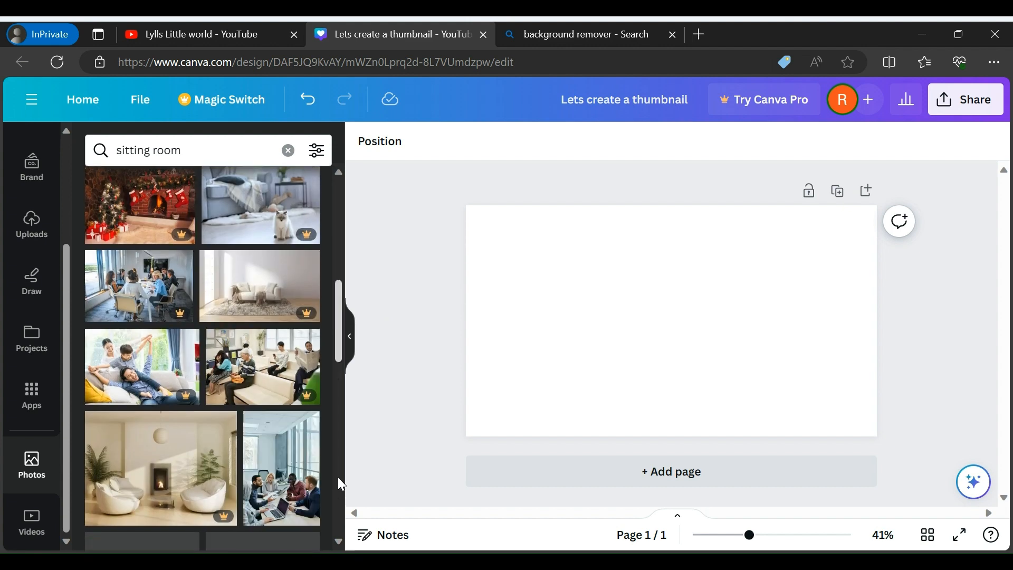
scroll(338, 477, down, 3)
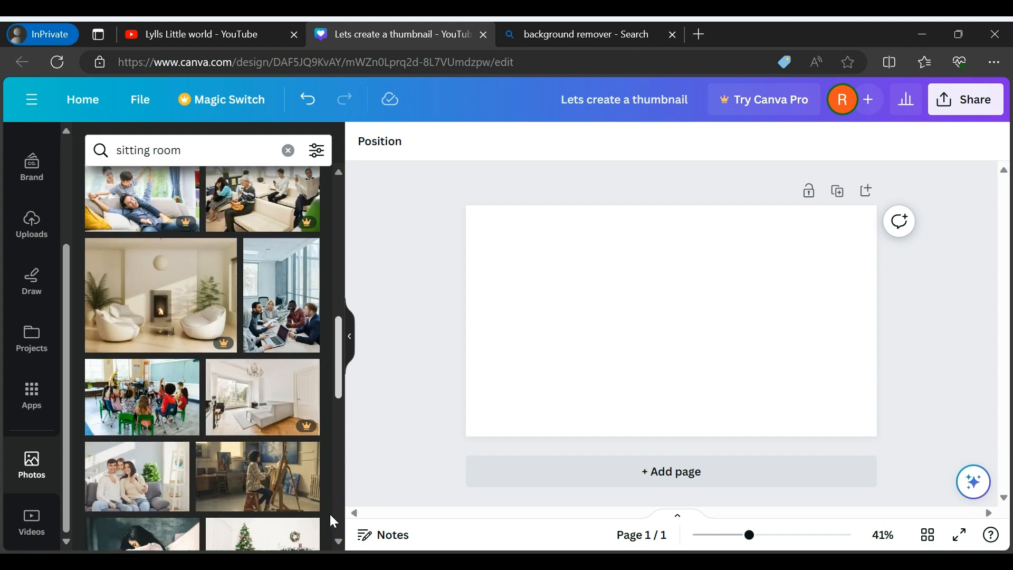
scroll(333, 521, down, 4)
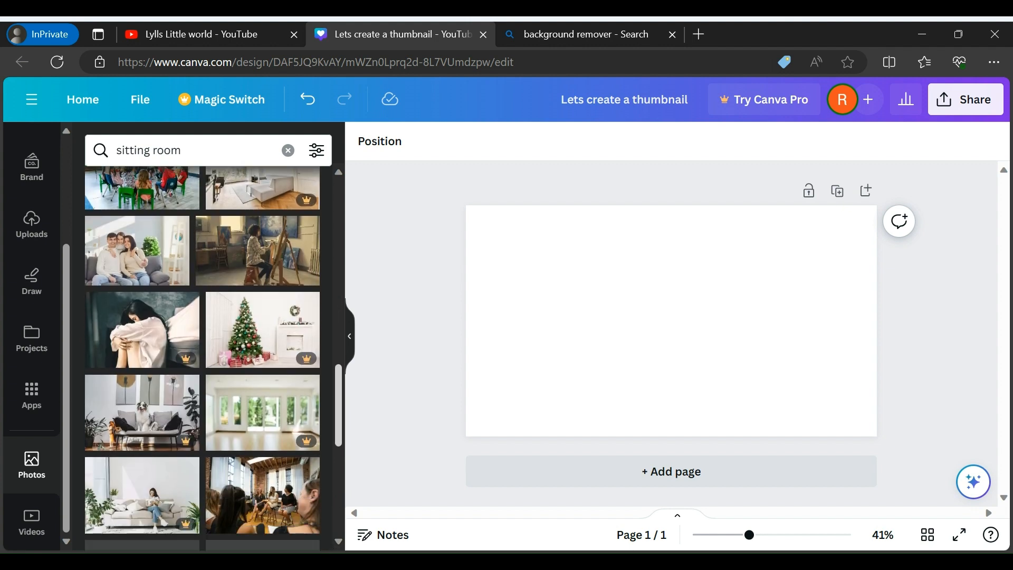
click(349, 344)
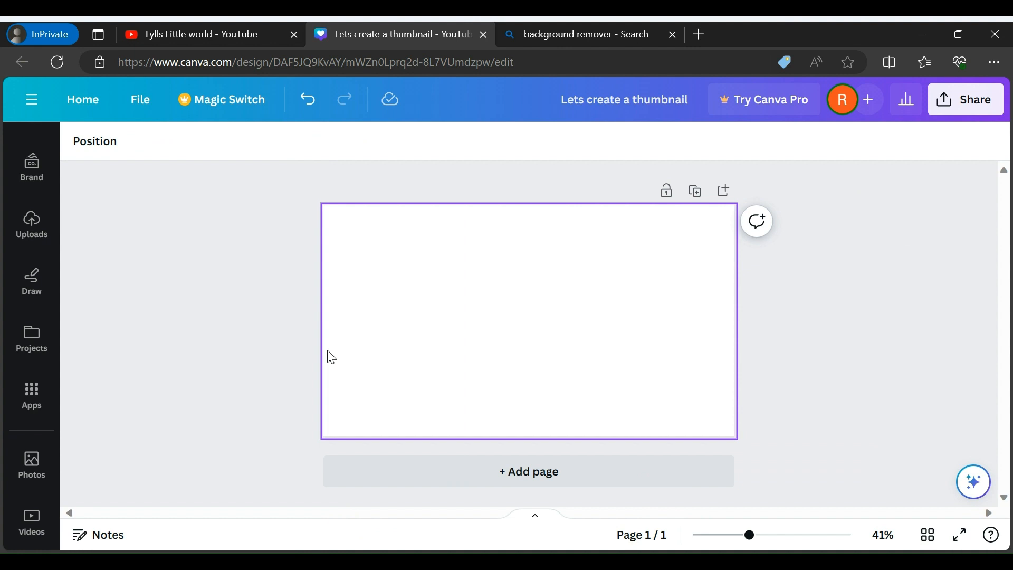
click(32, 463)
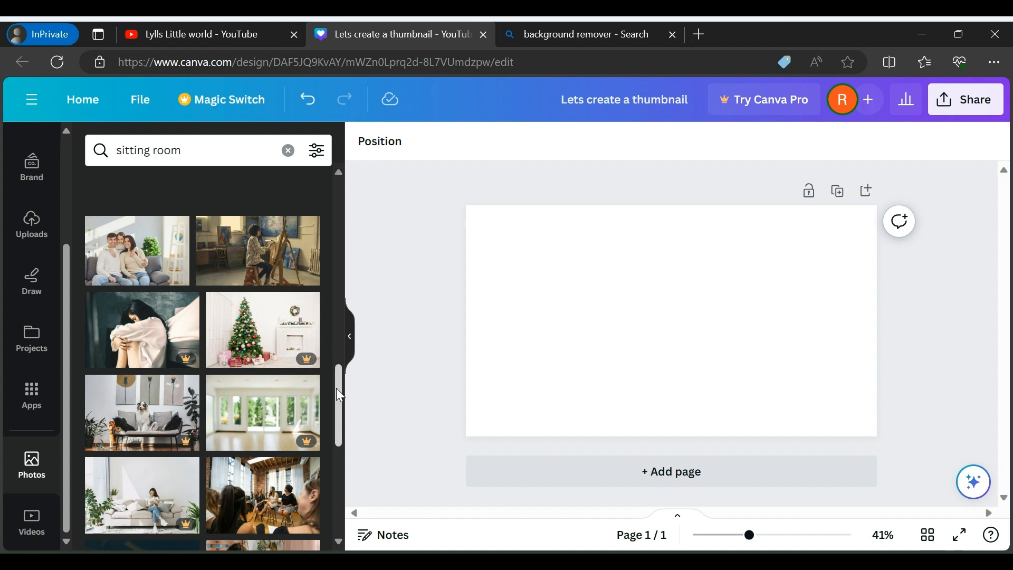
drag(340, 396, 336, 245)
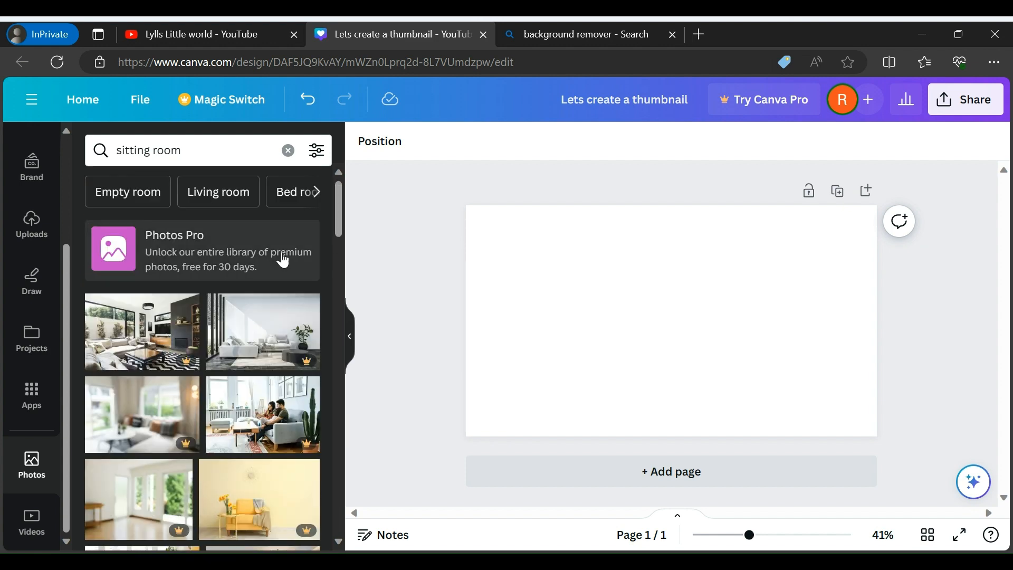
click(151, 351)
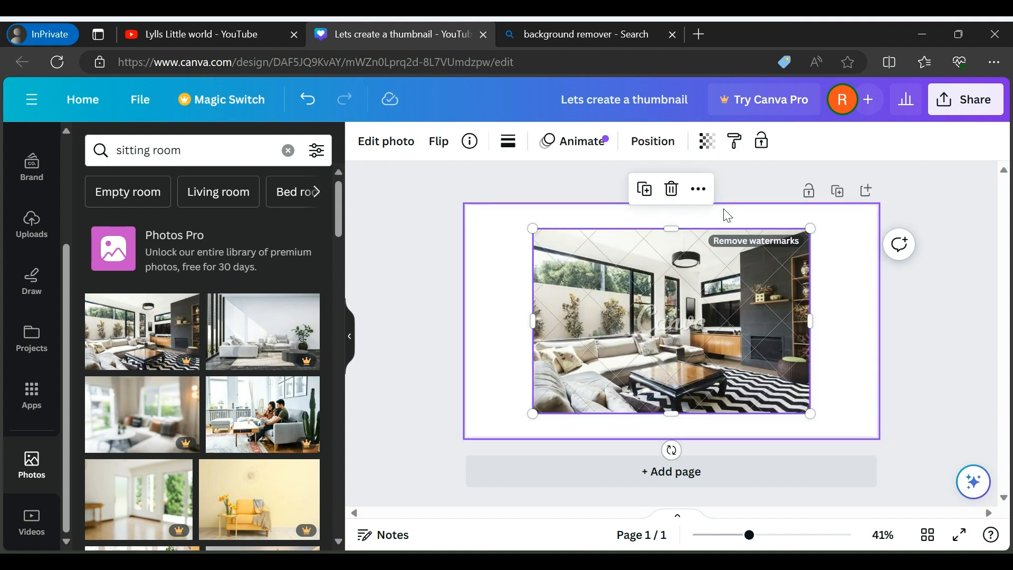
Stretch the living-room photo on all four sides to cover the whole page
drag(672, 228, 673, 206)
drag(533, 312, 460, 326)
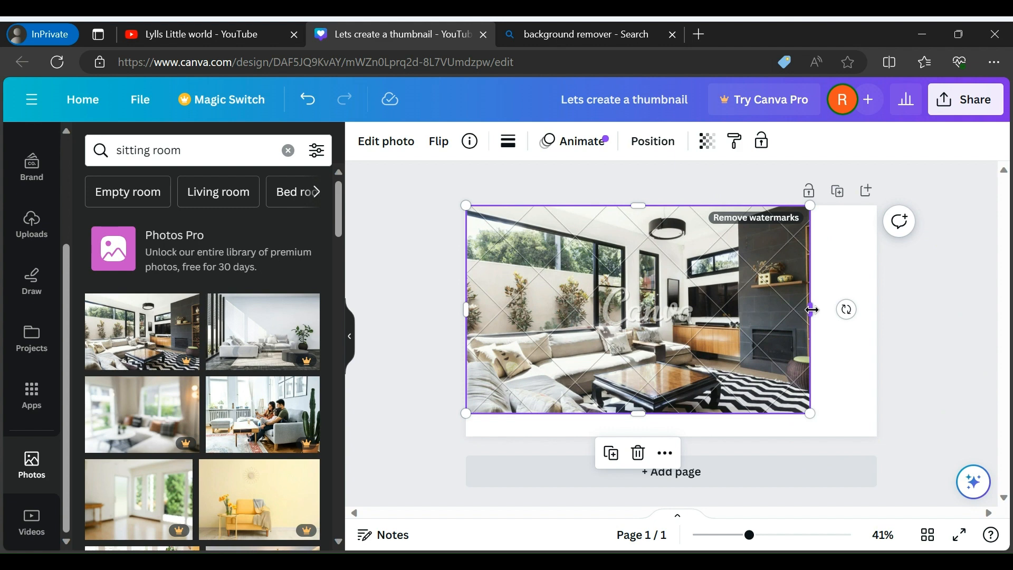
drag(812, 311, 878, 318)
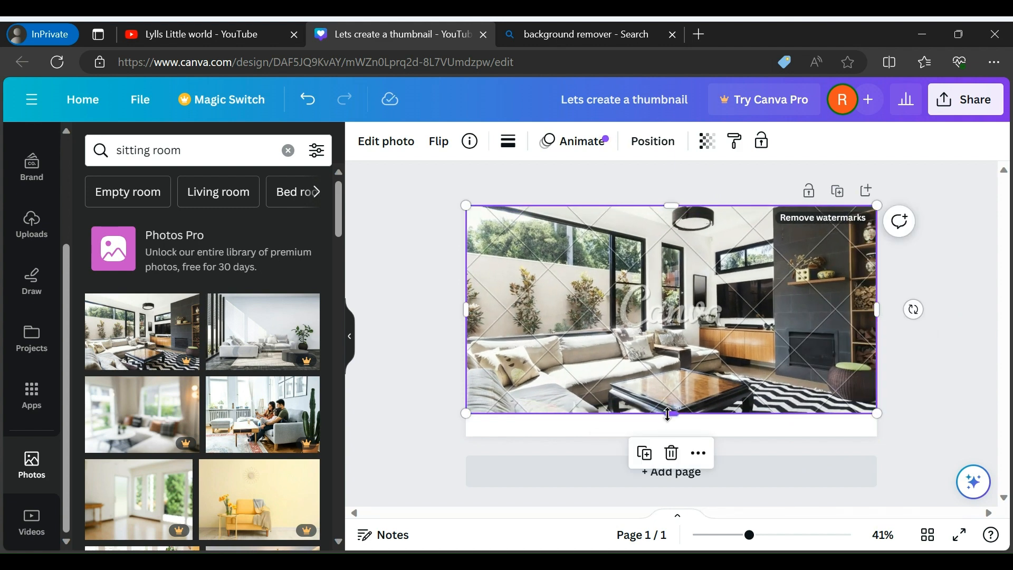
drag(668, 414, 672, 437)
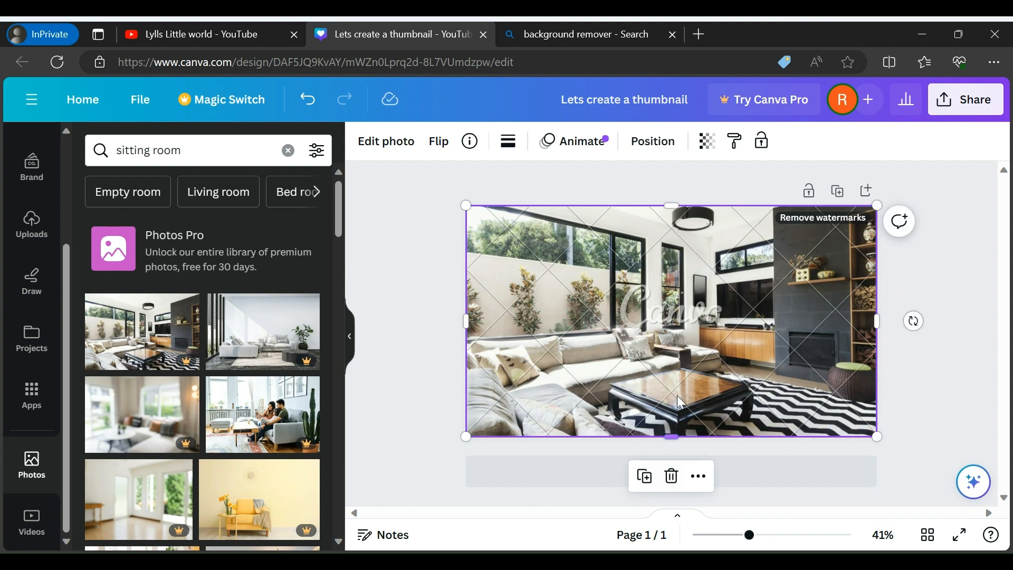
click(413, 298)
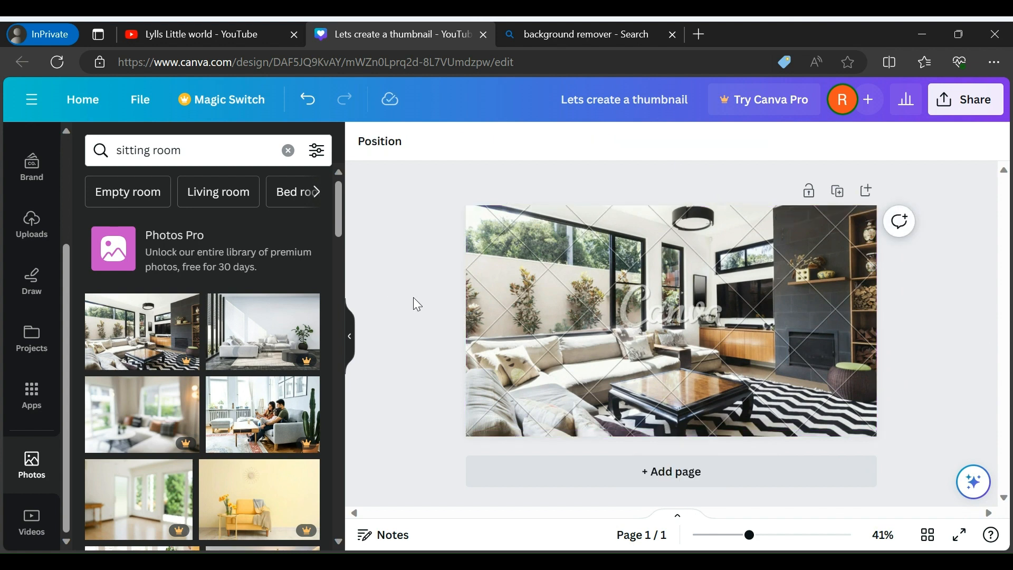
Browse the uploaded images and download the photo of the woman in the purple dress seated beside the yellow cushion
click(739, 288)
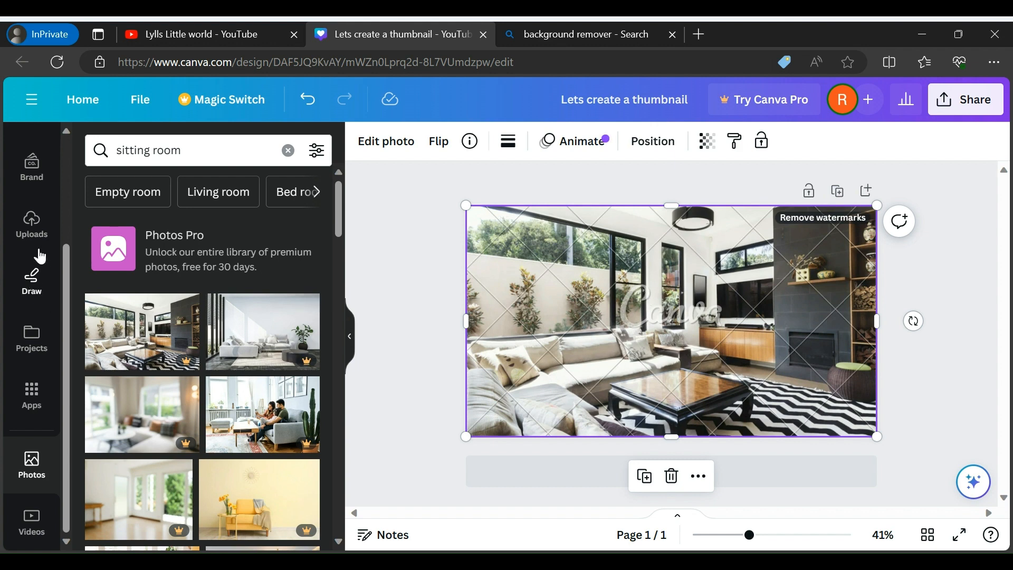
click(32, 224)
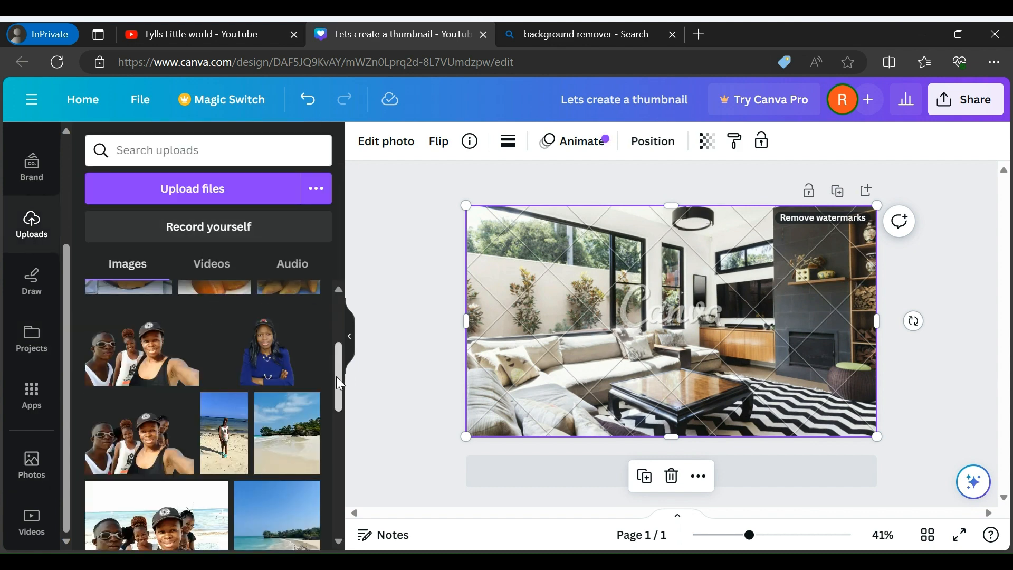
drag(337, 376, 338, 493)
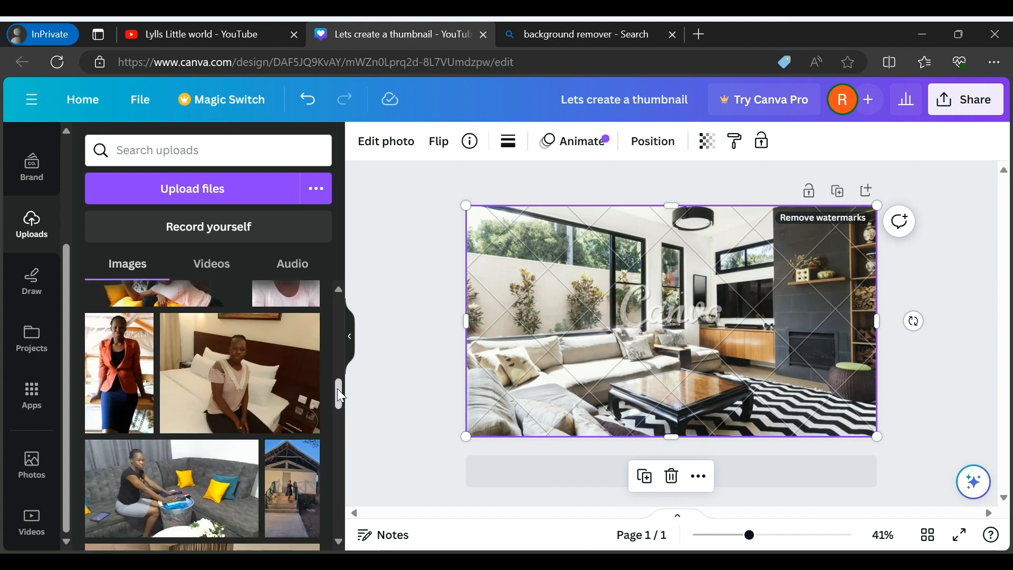
drag(339, 395, 340, 457)
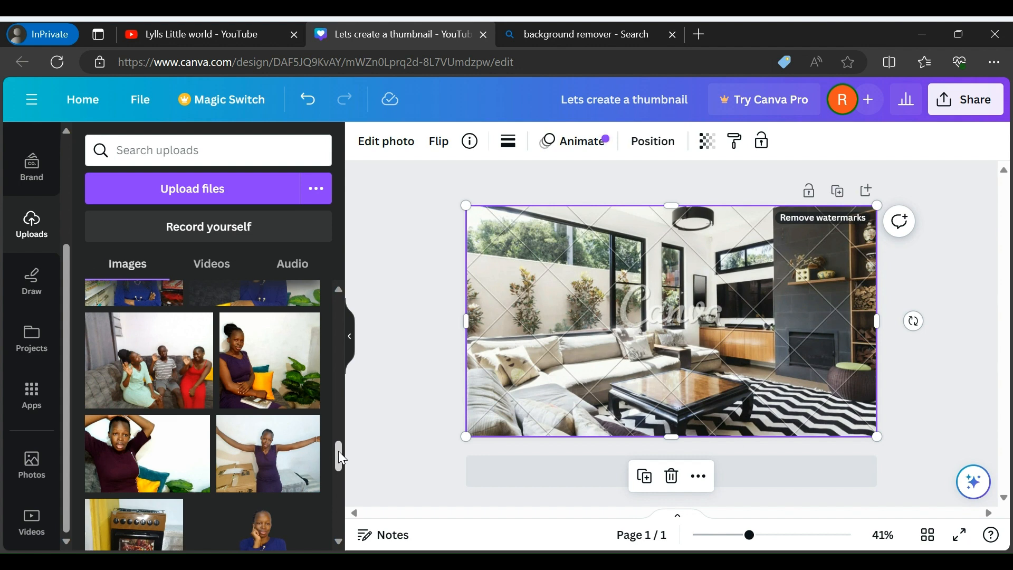
mouse_move(316, 330)
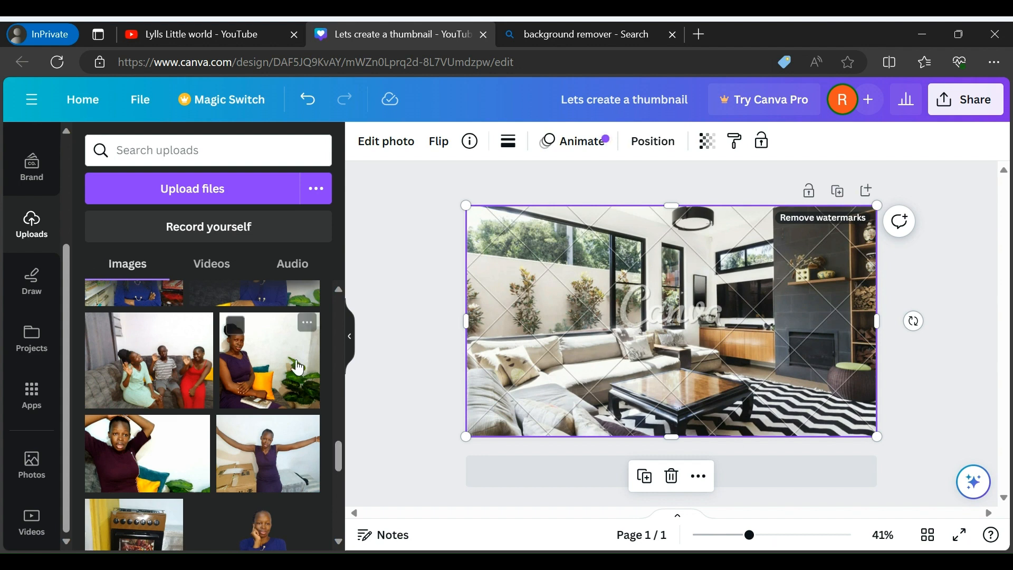
click(308, 325)
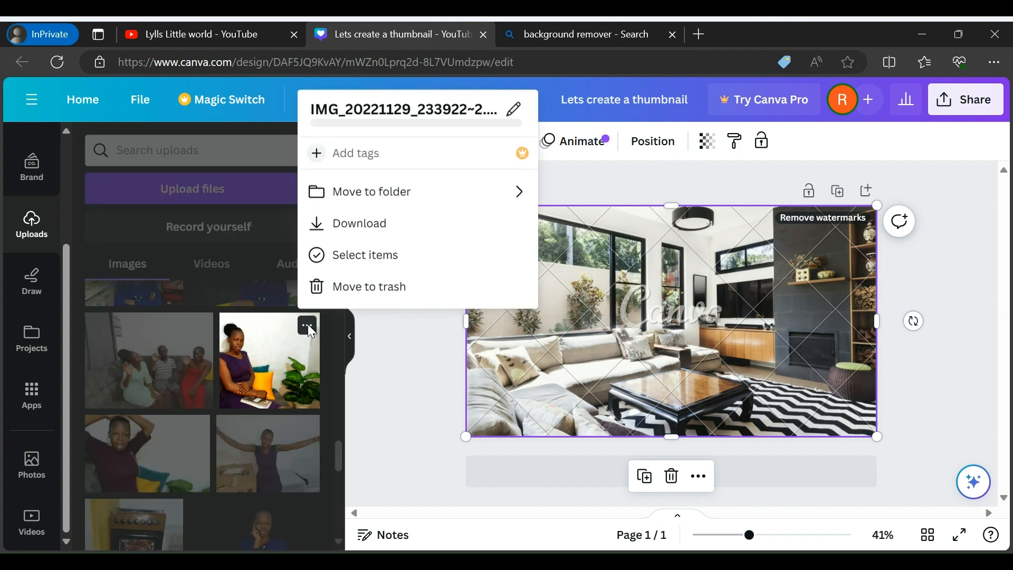
click(324, 230)
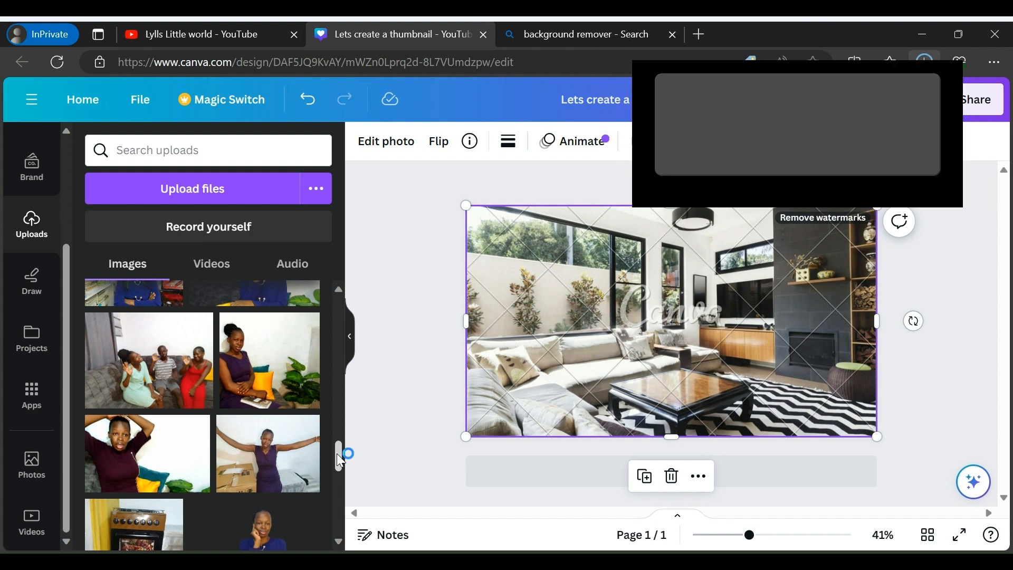
Add the uploaded cutout of the woman in blue with her hand on her cheek and stretch it over the page
drag(340, 461, 340, 484)
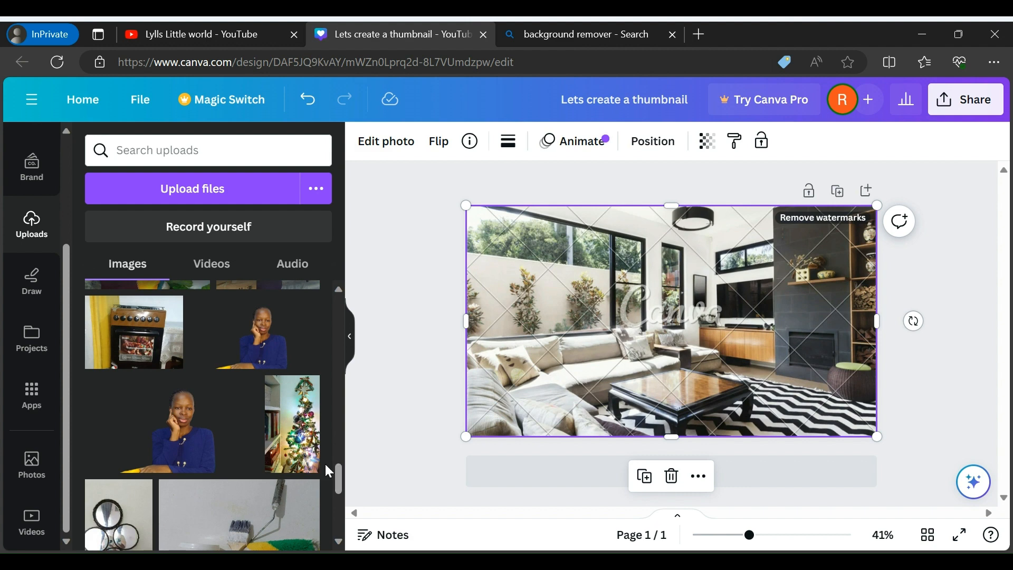
click(271, 351)
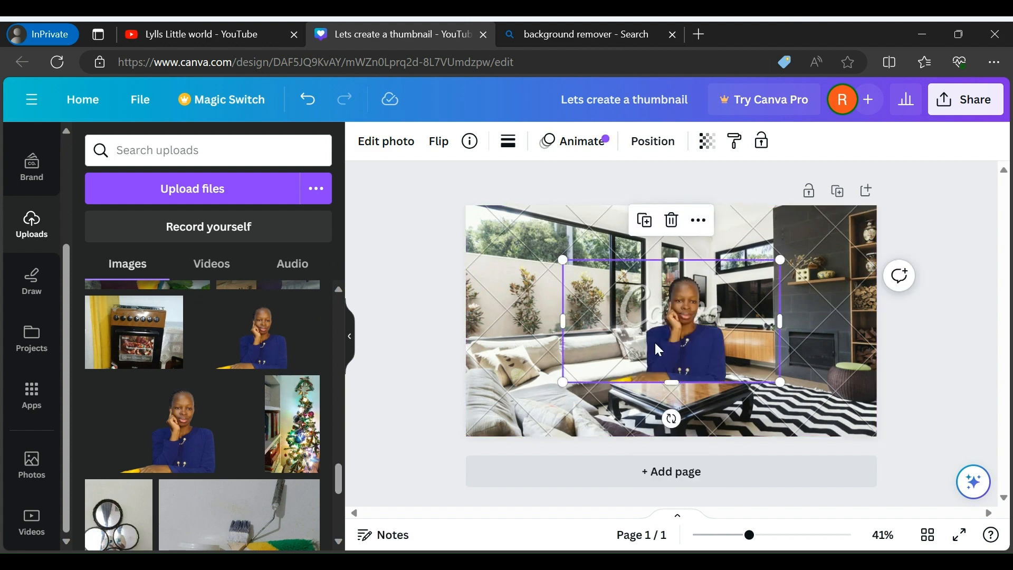
drag(659, 349, 599, 377)
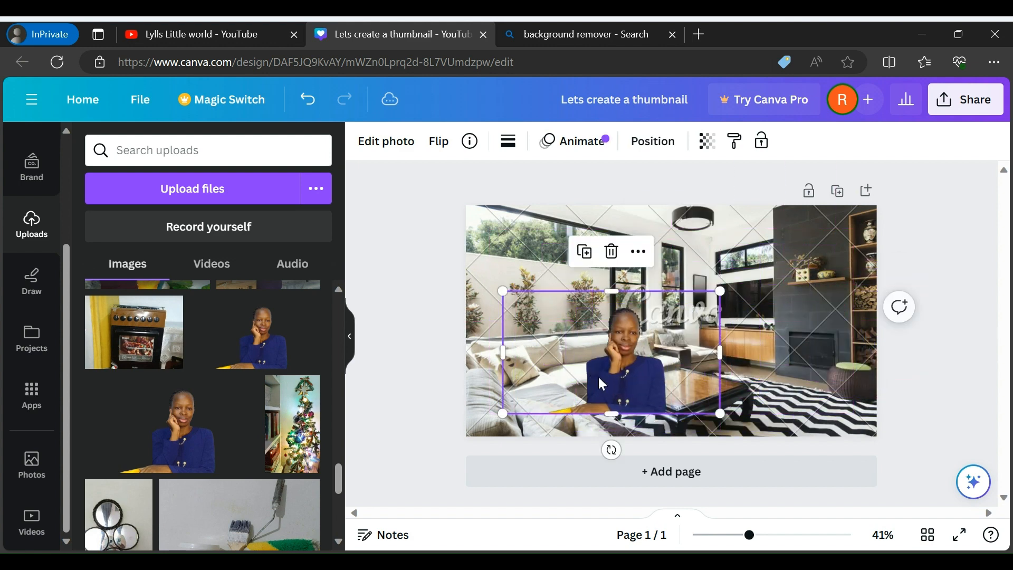
drag(614, 292, 613, 210)
drag(607, 410, 607, 437)
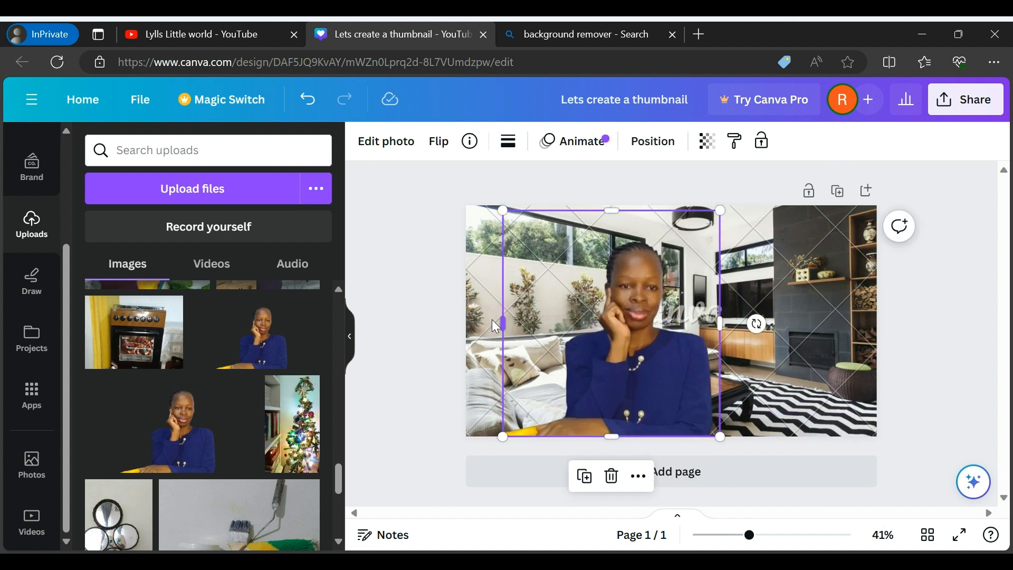
drag(501, 320, 467, 321)
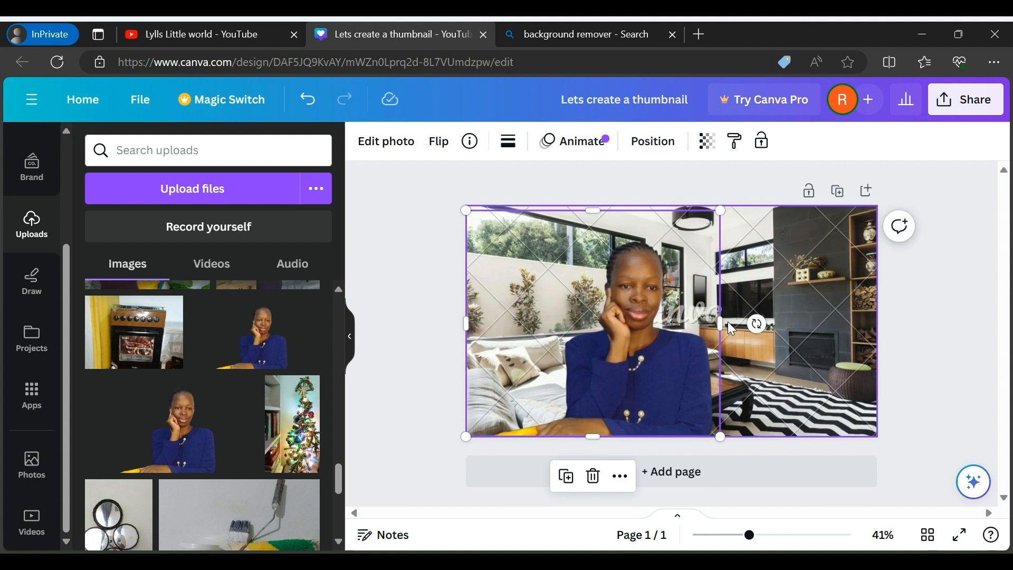
drag(720, 323, 877, 317)
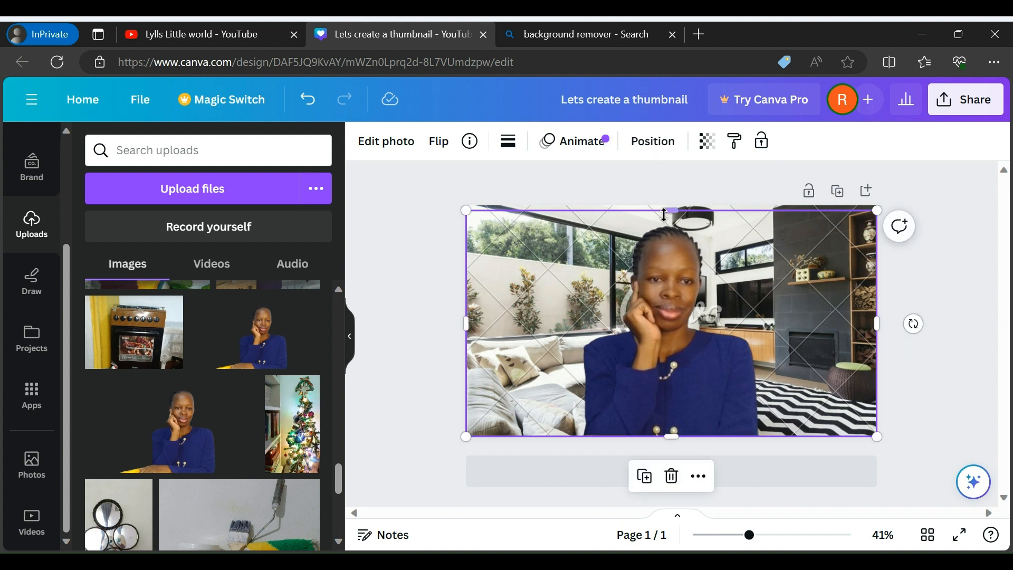
drag(665, 214, 668, 205)
click(924, 332)
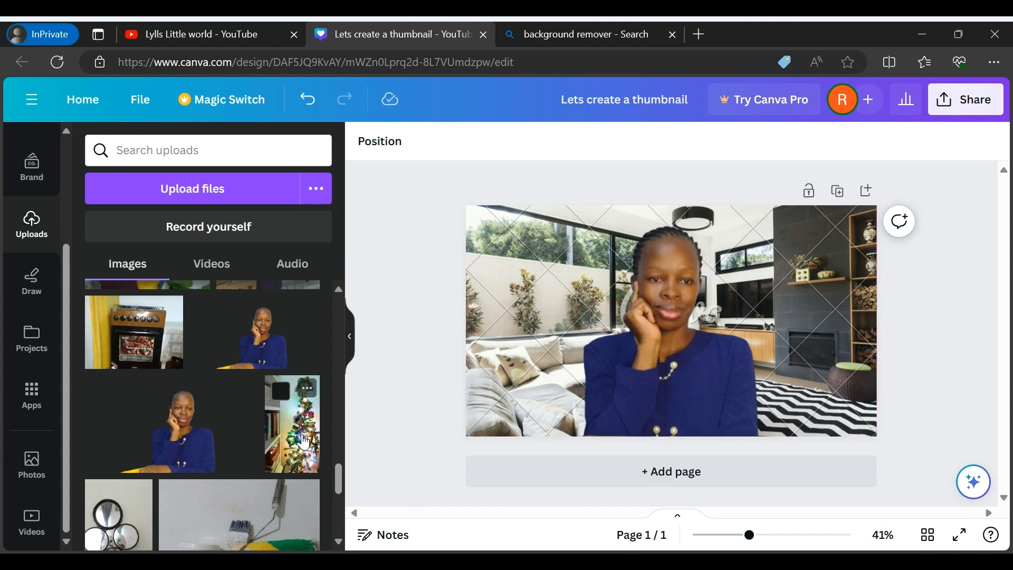
Delete the cutout of the woman in the blue top from the page
drag(338, 477, 336, 518)
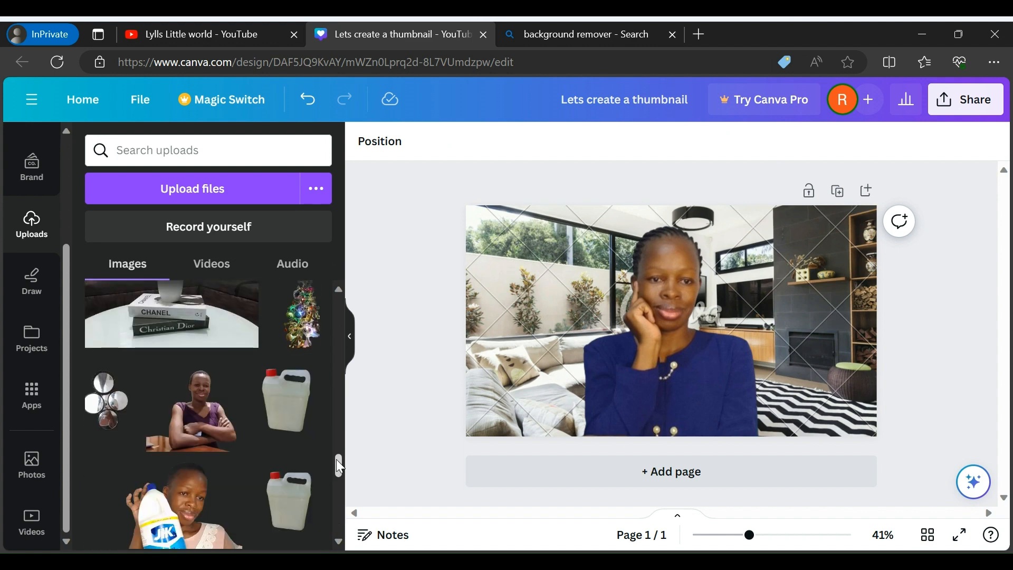
click(689, 371)
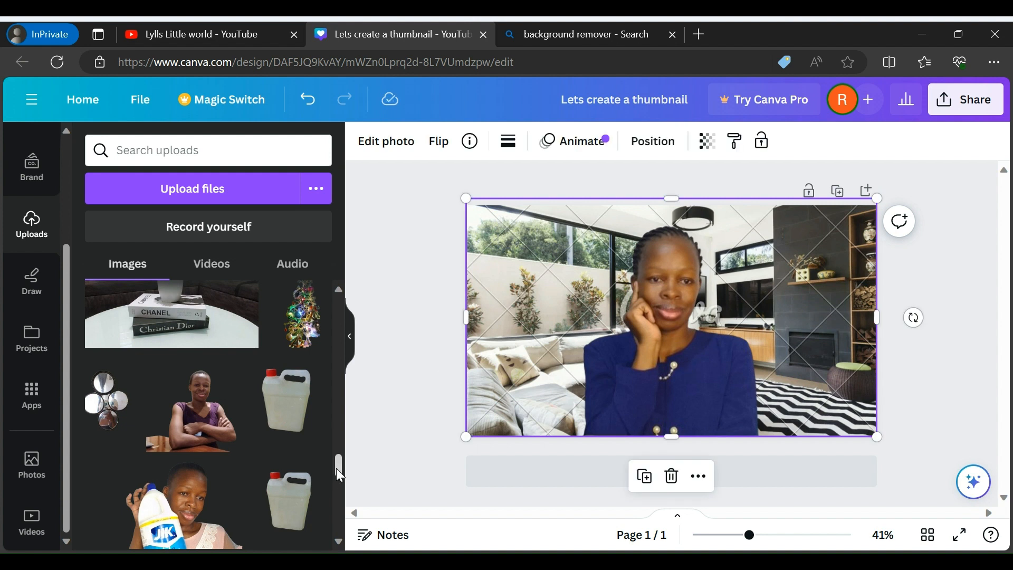
drag(337, 470, 332, 496)
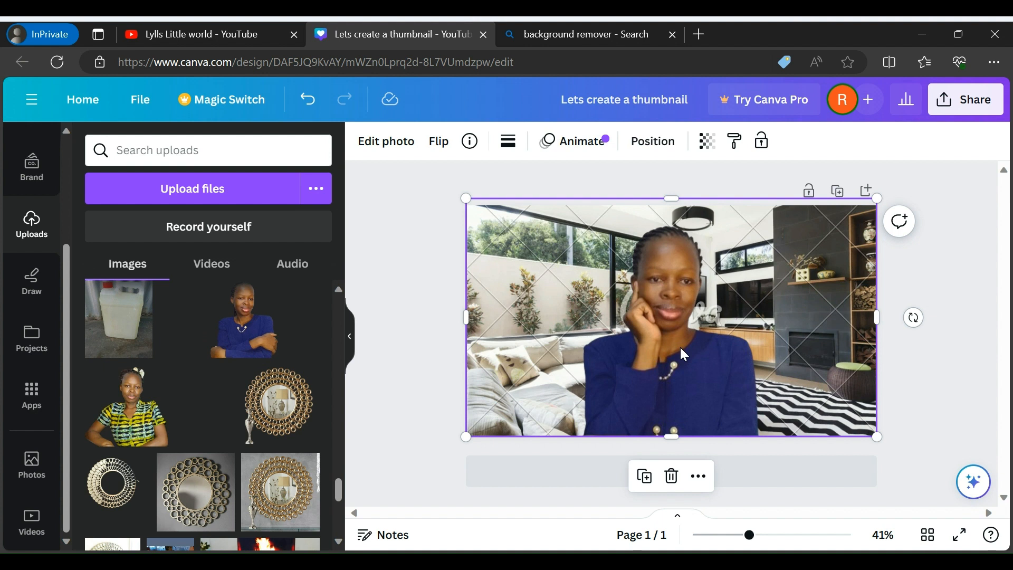
key(Delete)
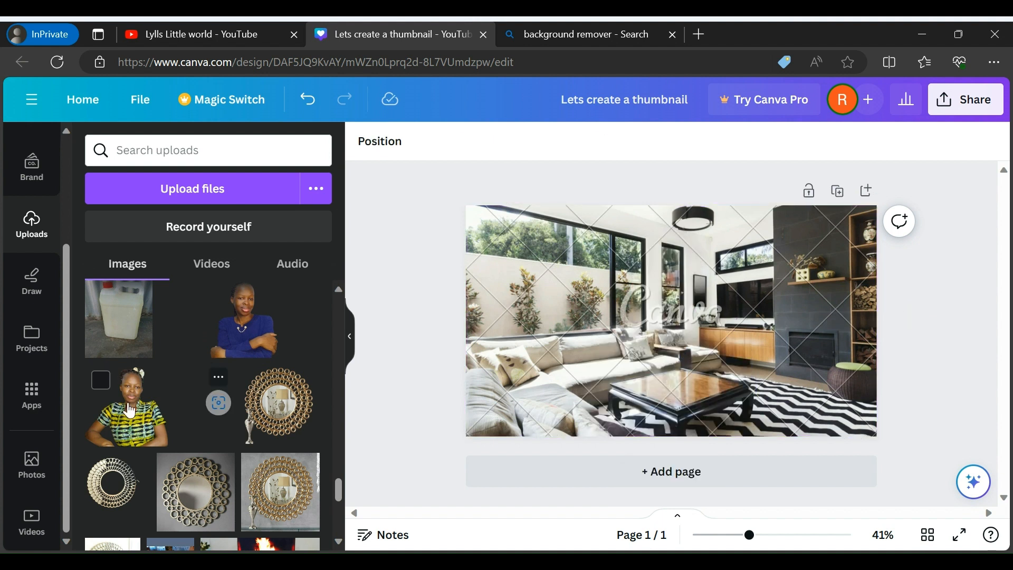
Add the uploaded cutout of the woman in the green-and-yellow patterned shirt and enlarge it to about page height, reaching the page's left edge
click(130, 410)
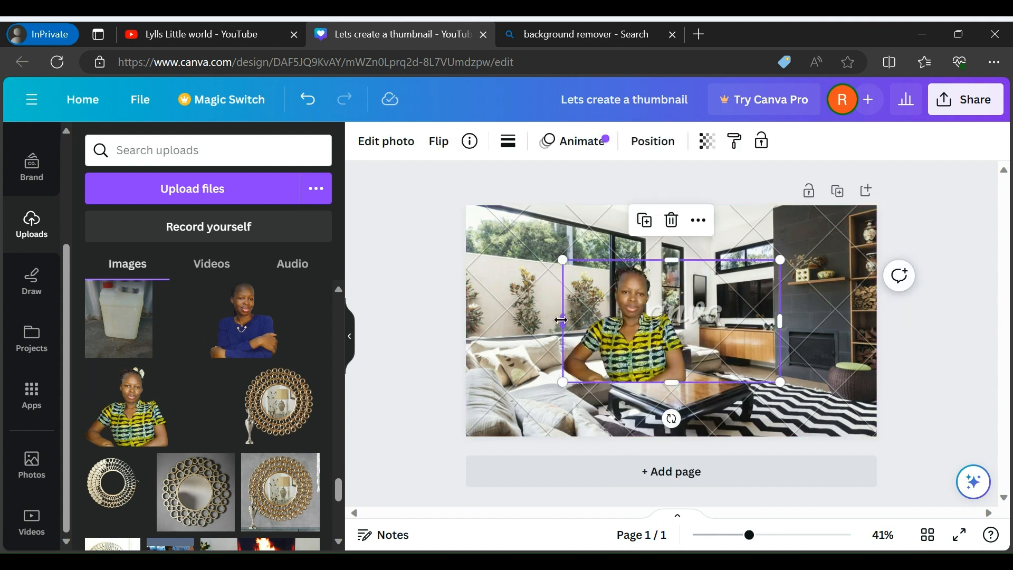
drag(562, 321, 465, 321)
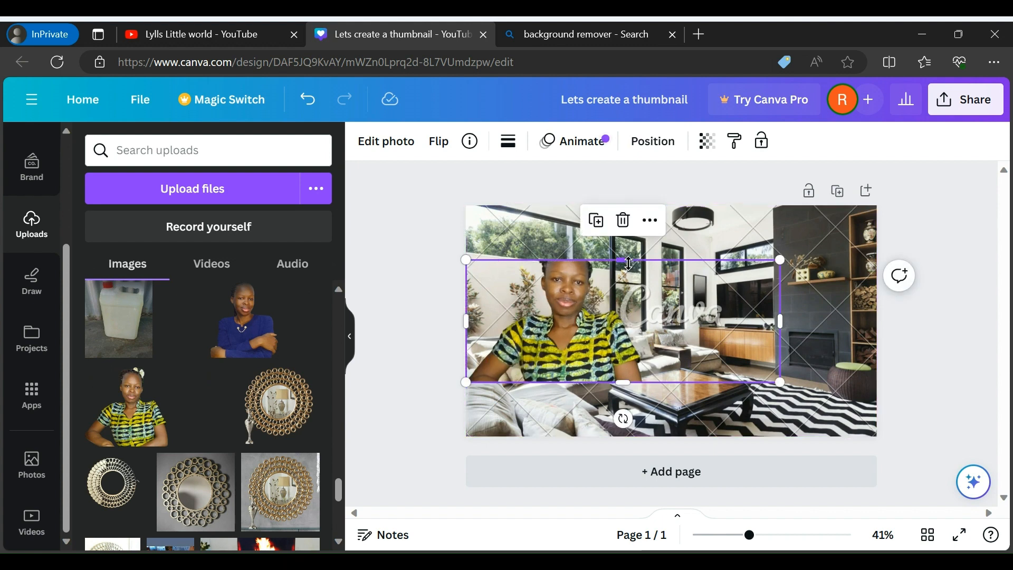
drag(623, 260, 623, 213)
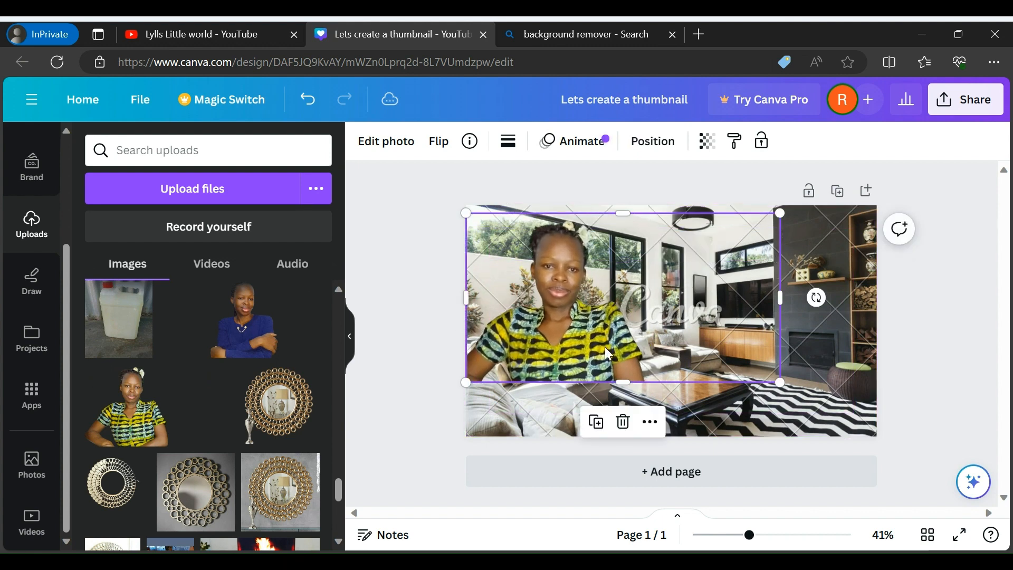
drag(626, 380, 637, 443)
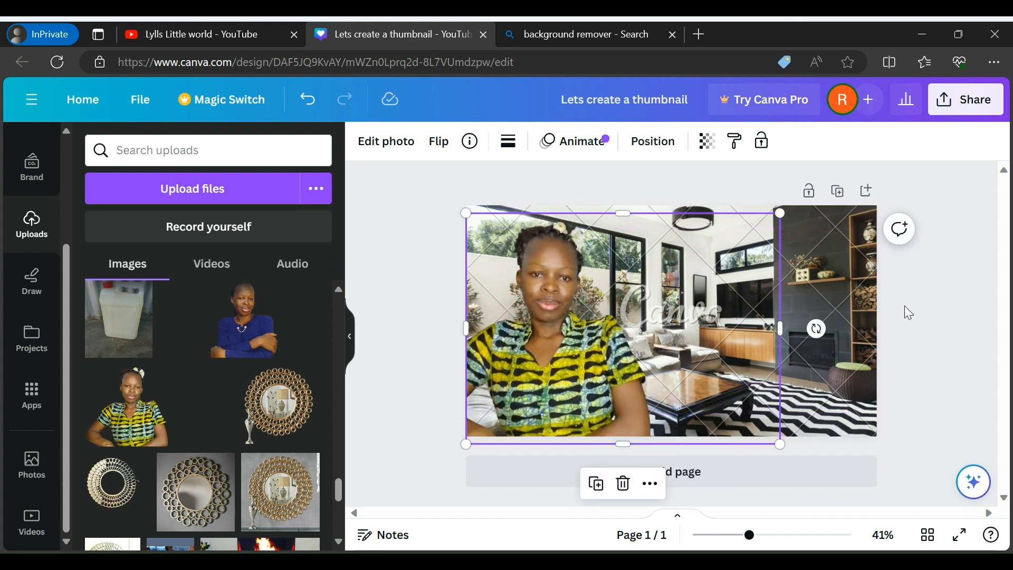
click(913, 315)
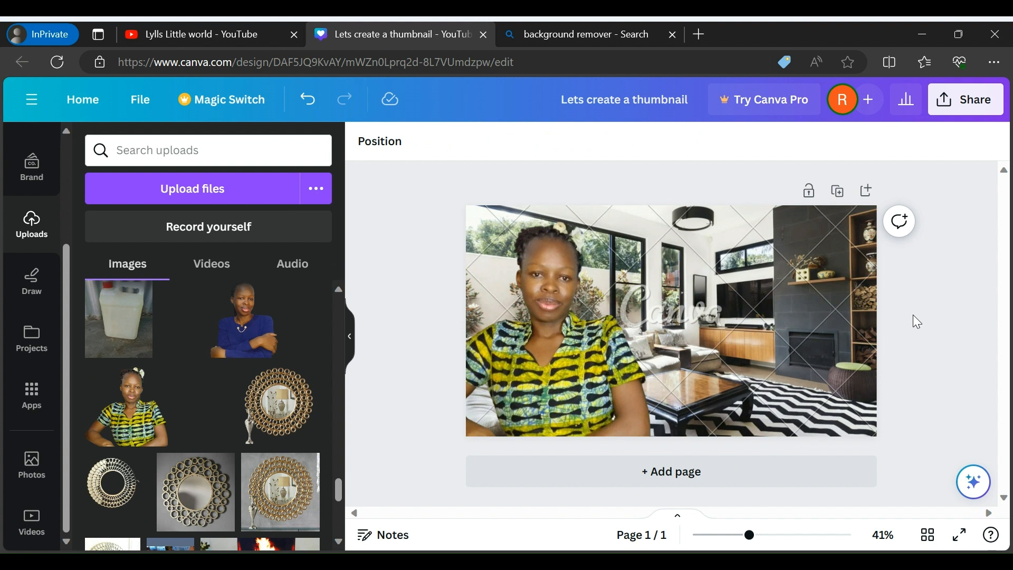
Shift the patterned-shirt cutout slightly right, align it with the page's top and bottom, and extend its left side to the page edge
click(531, 370)
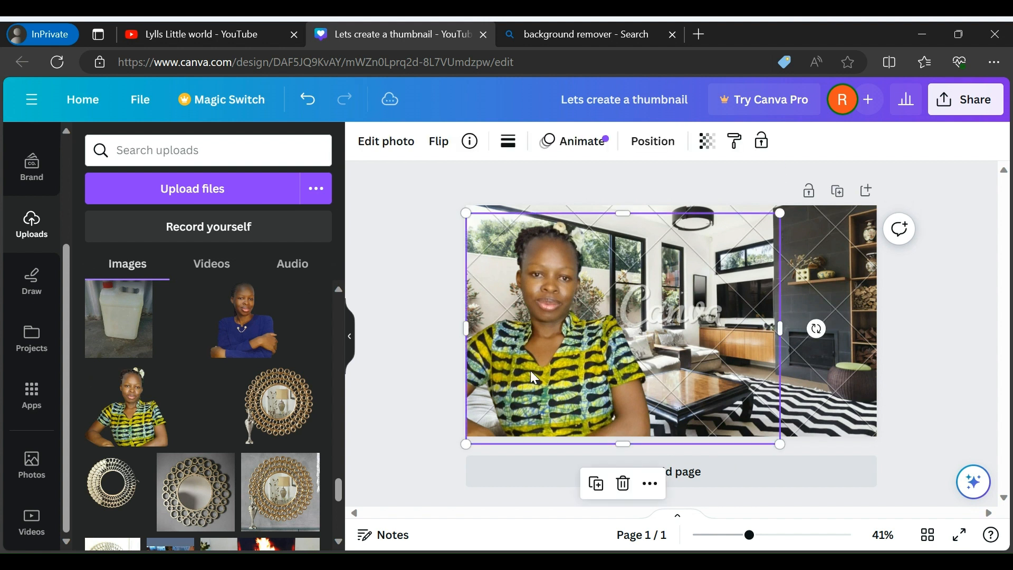
drag(531, 371, 560, 370)
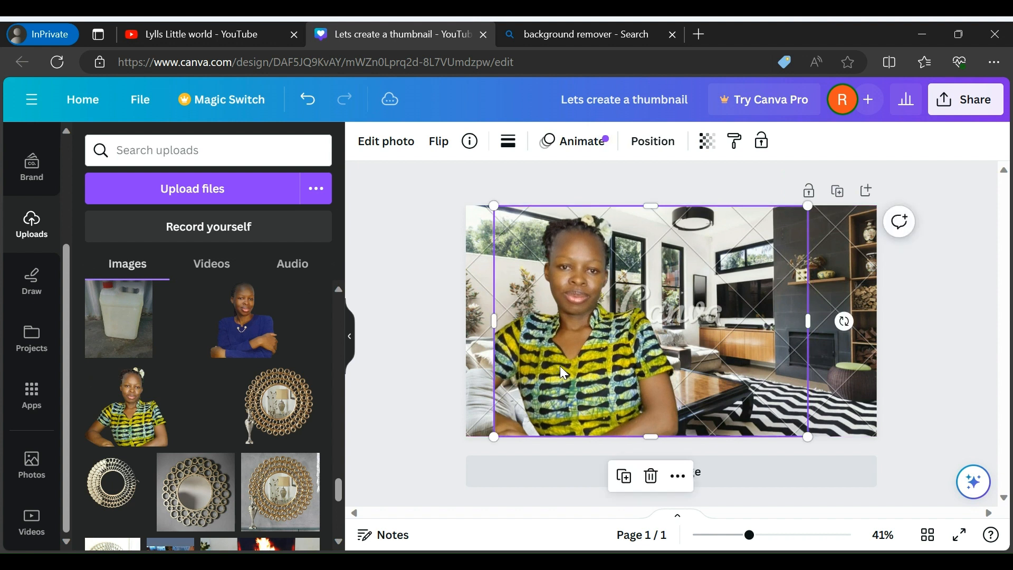
drag(493, 318, 466, 319)
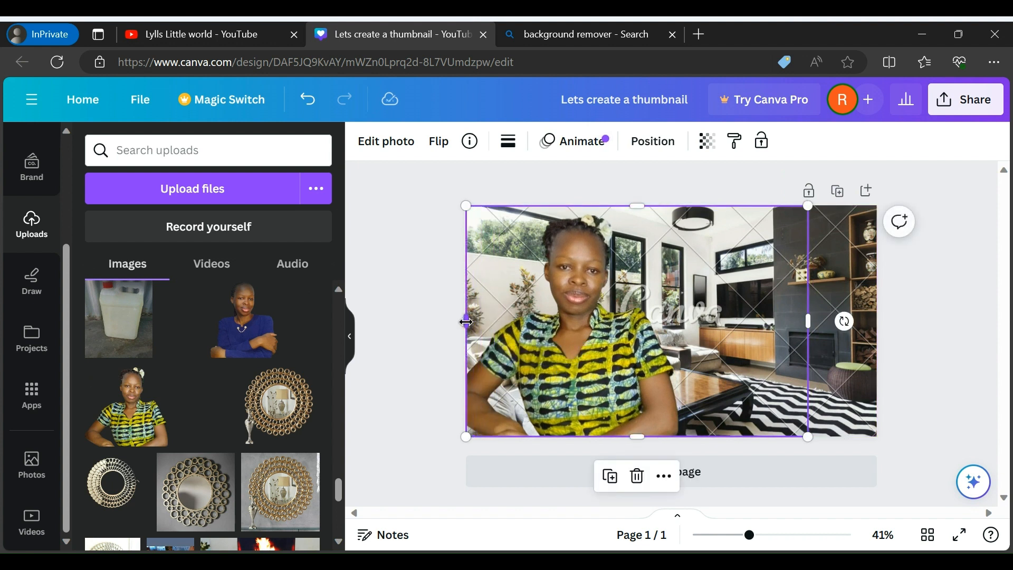
click(838, 391)
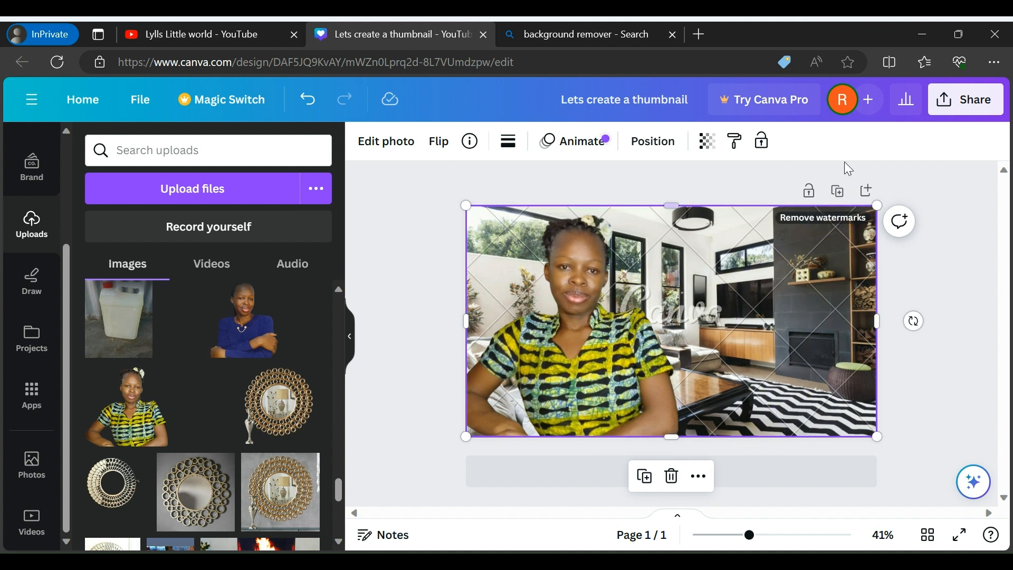
click(953, 336)
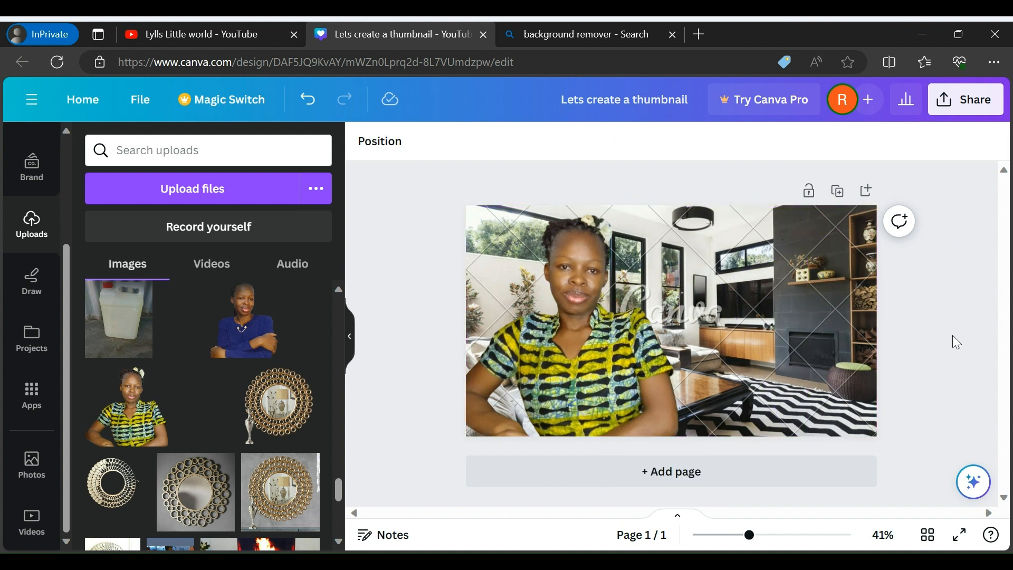
Apply the Fresco filter to the cutout of the woman in the patterned shirt
click(560, 319)
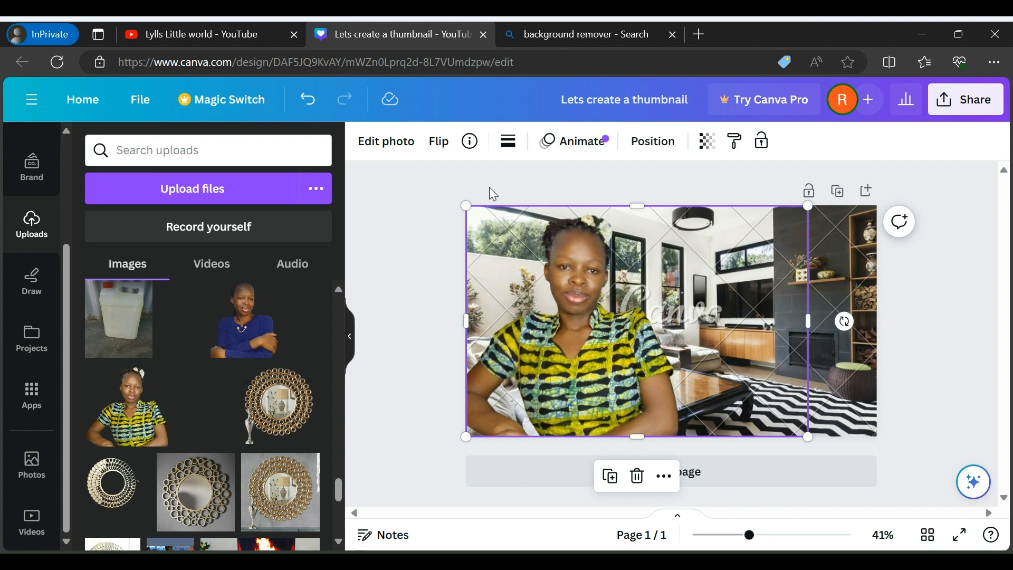
click(402, 152)
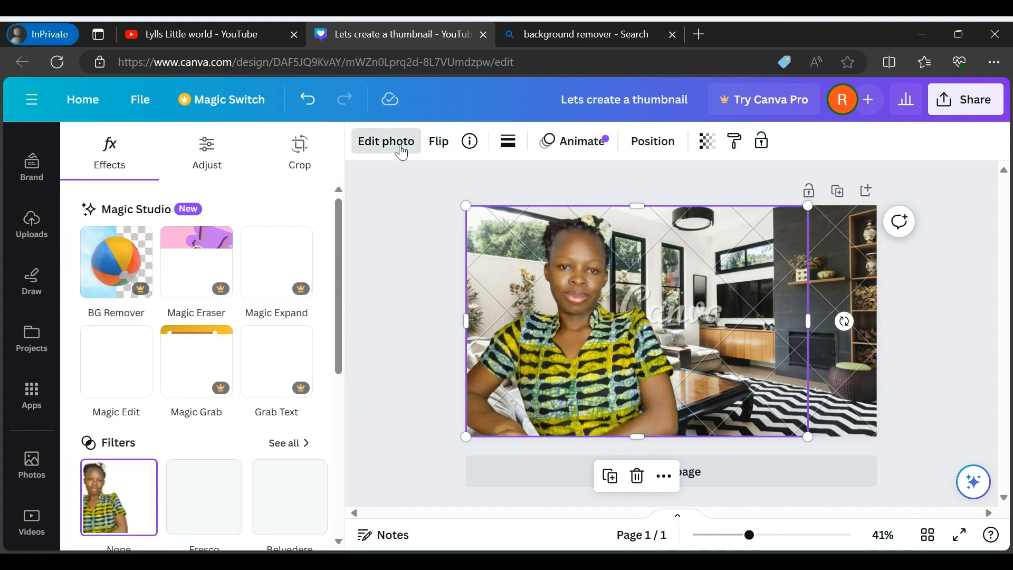
click(202, 512)
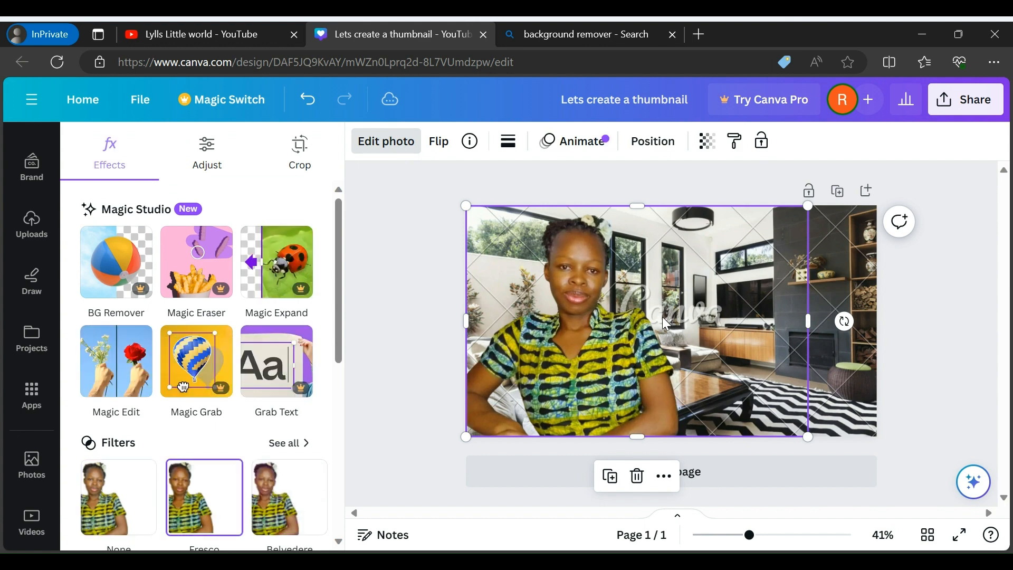
click(958, 353)
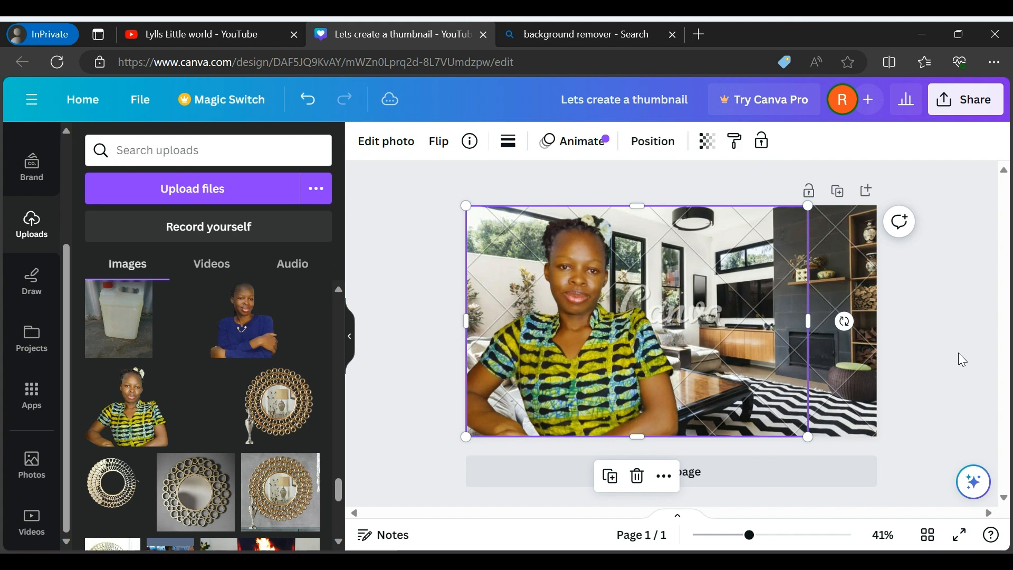
click(914, 351)
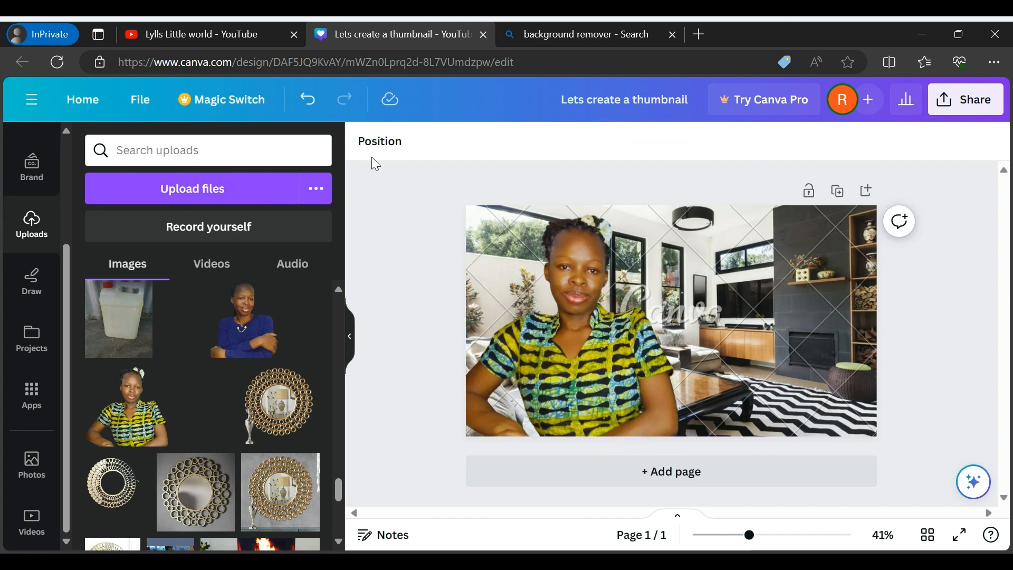
Add a text box to the page reading "How to make clickable thumbnail"
click(338, 286)
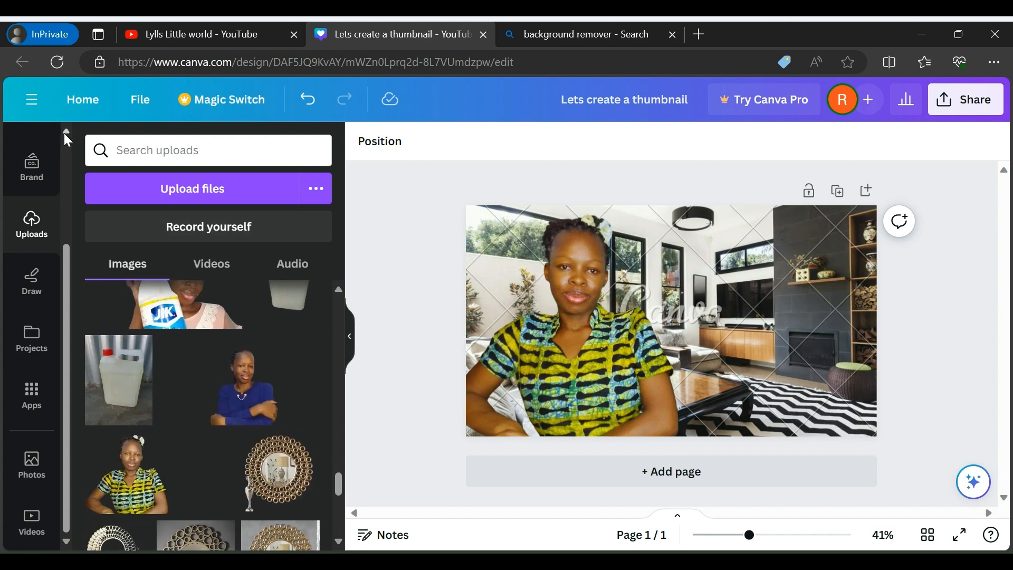
scroll(65, 136, up, 3)
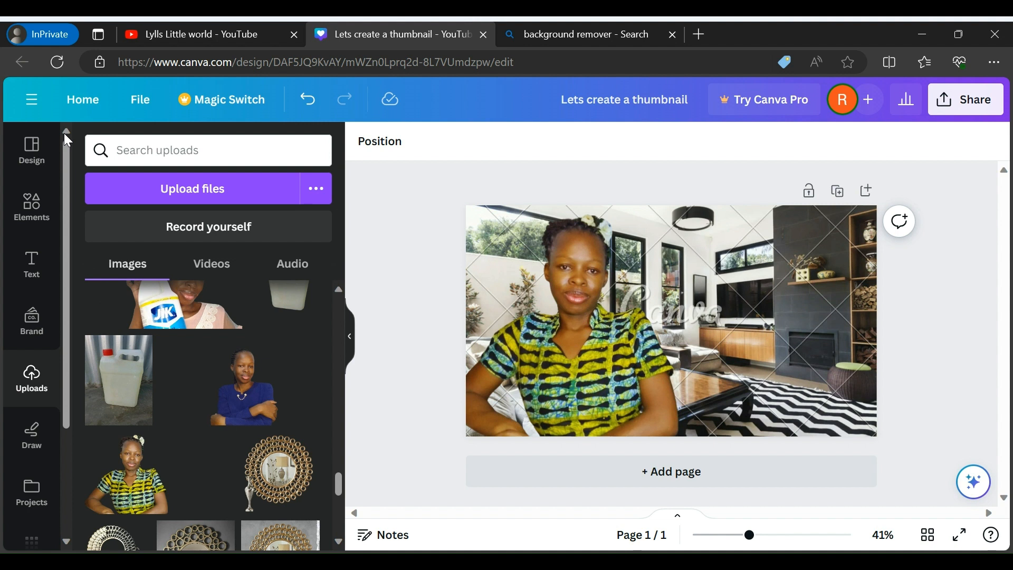
click(33, 268)
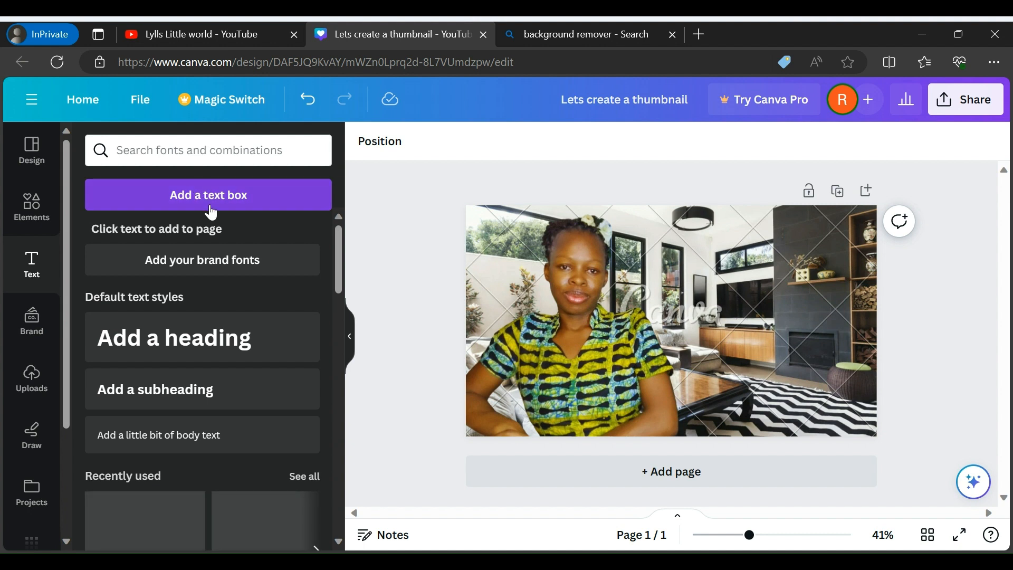
click(212, 211)
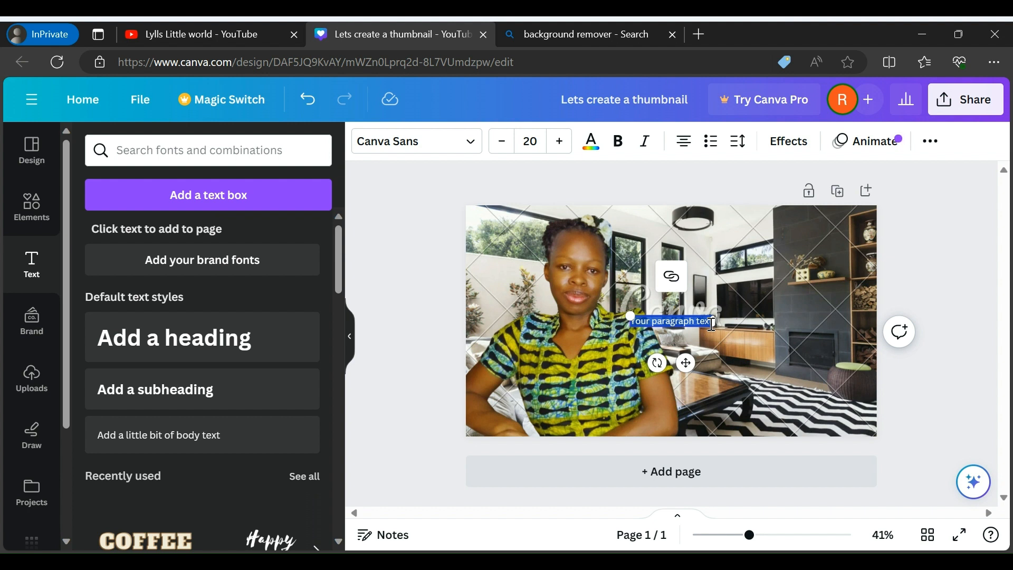
text(How)
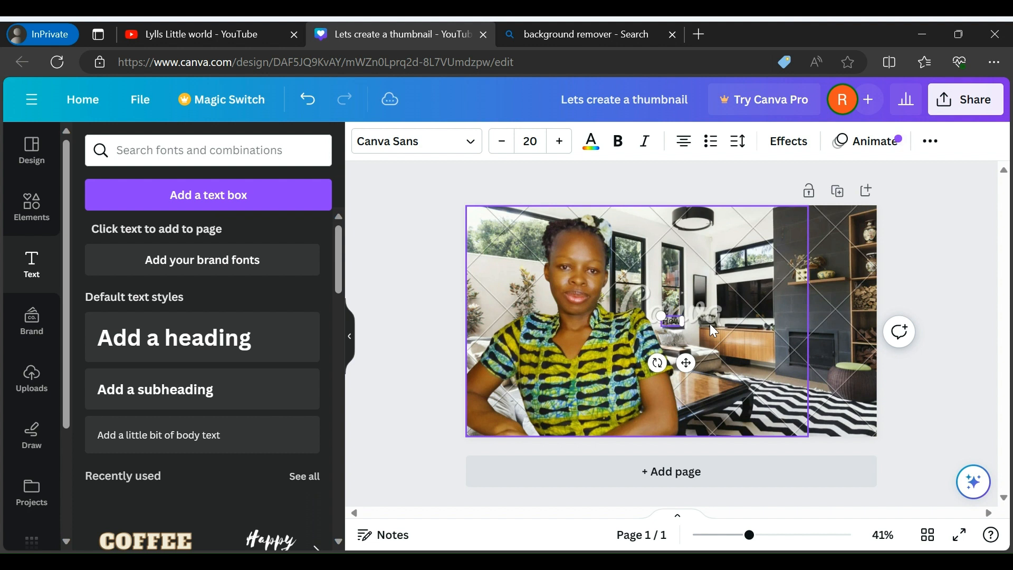
text( to make)
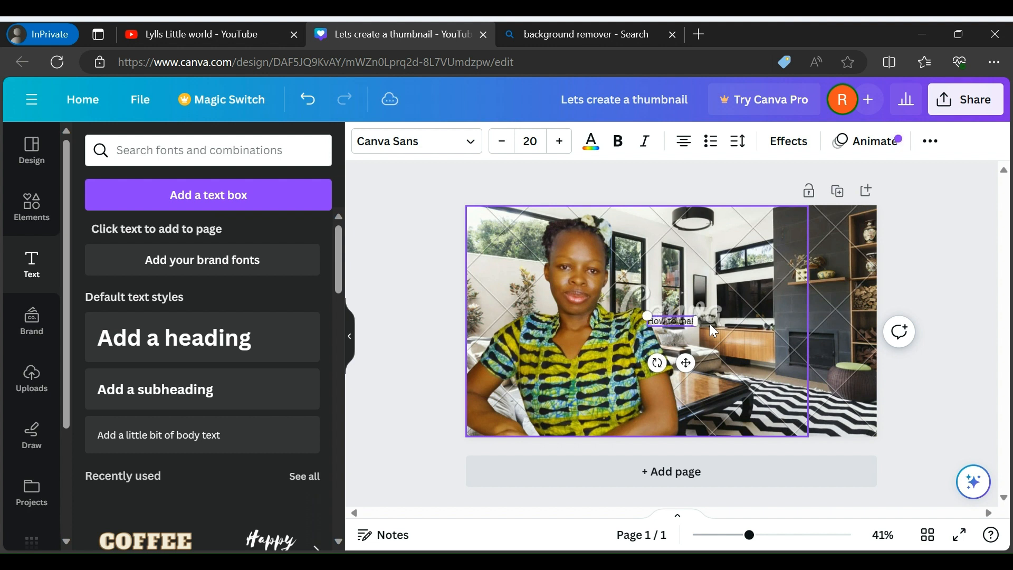
text( click)
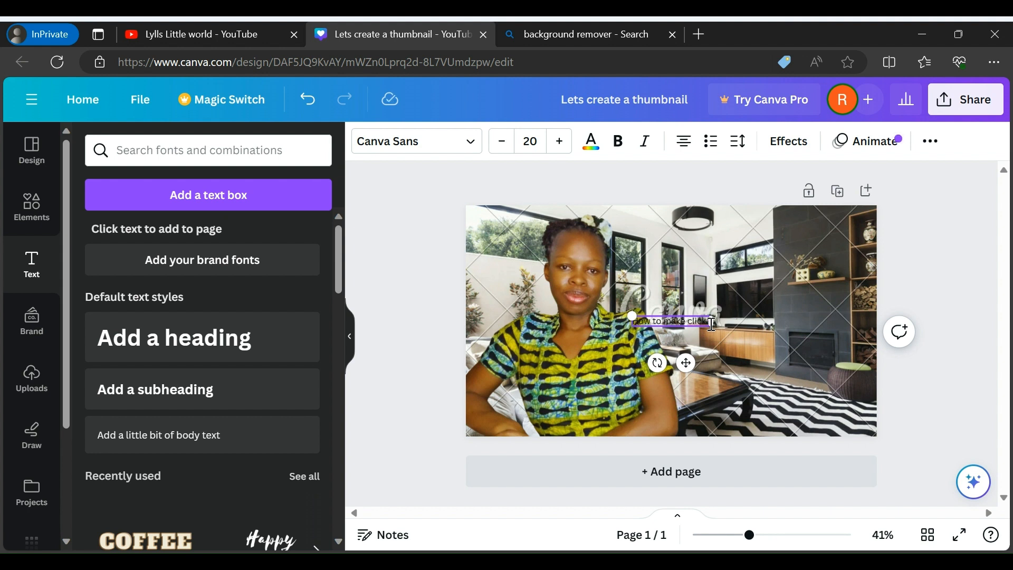
text(aable thu)
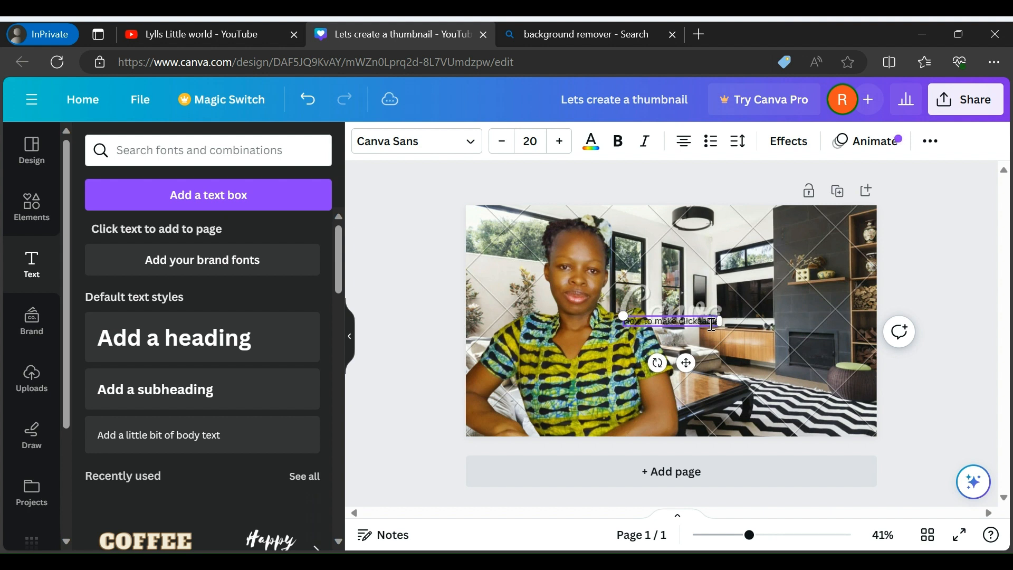
text(mb)
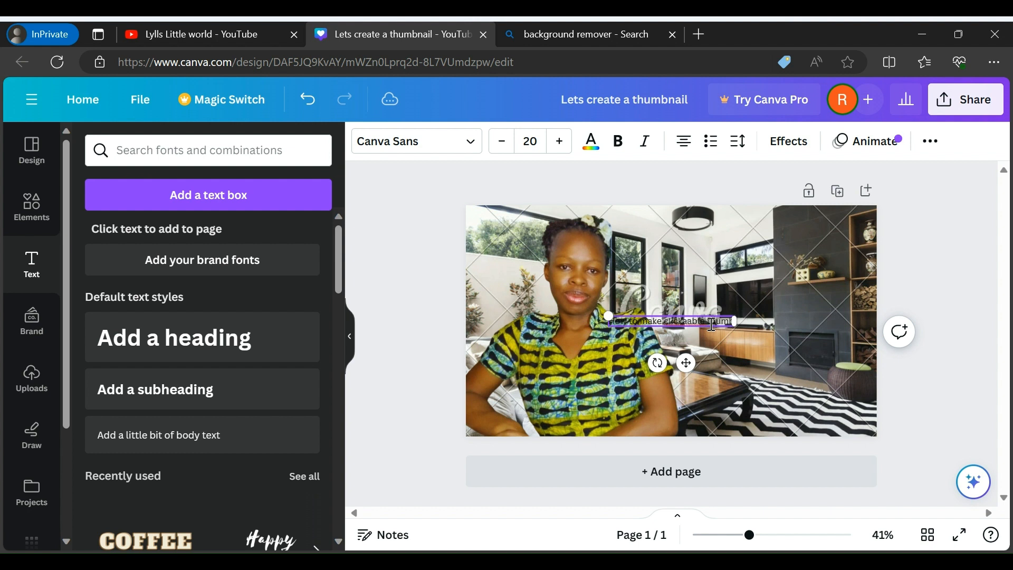
text(nai)
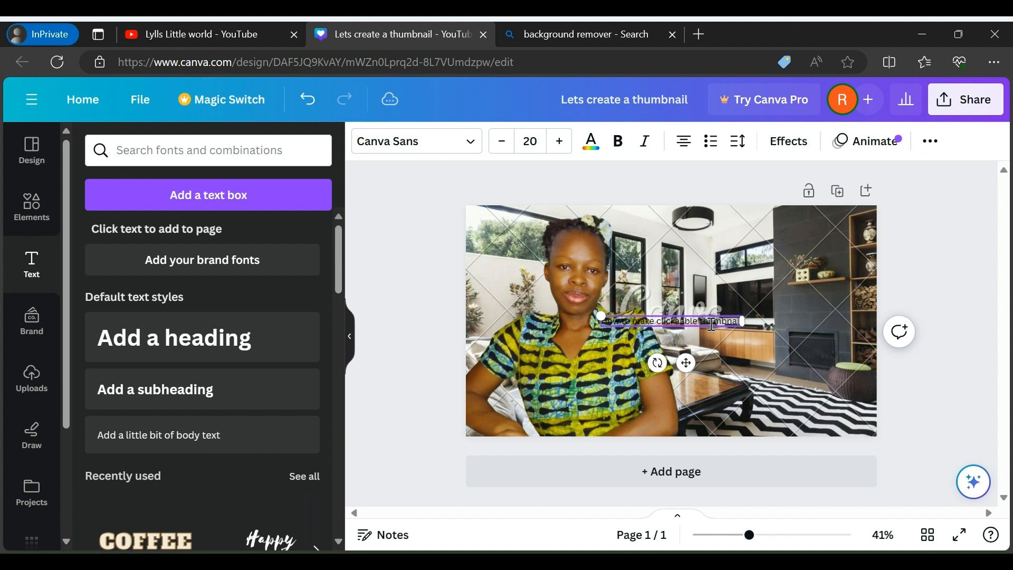
click(681, 321)
key(BackSpace)
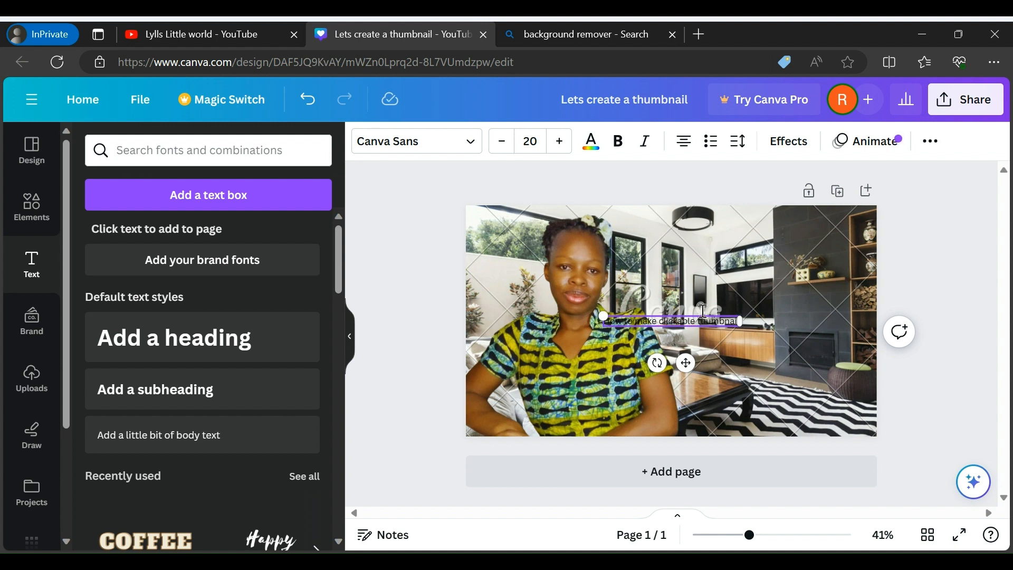
click(740, 371)
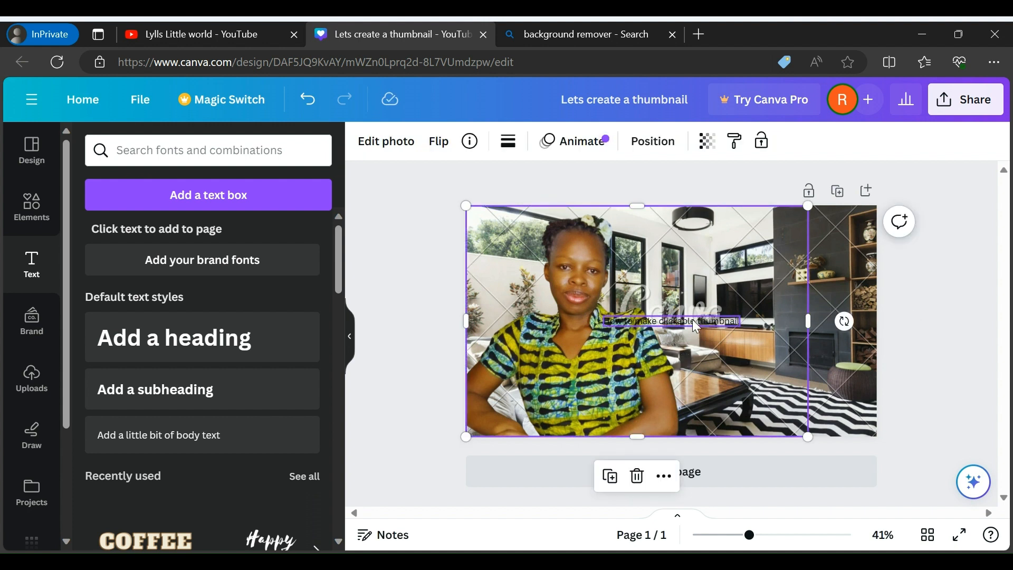
Change the title text's font to Alfa Slab One
click(690, 321)
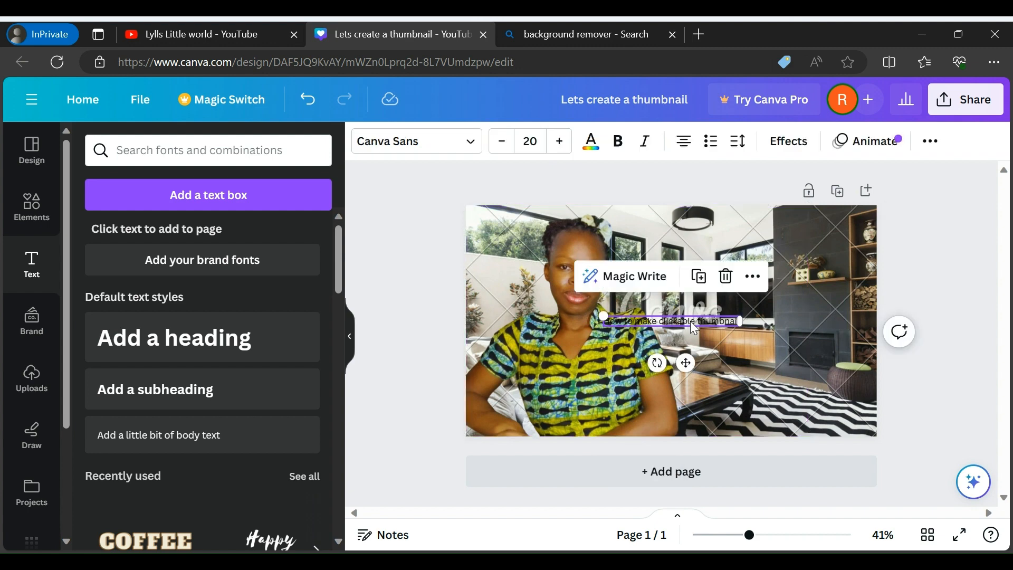
click(471, 144)
click(472, 146)
click(473, 147)
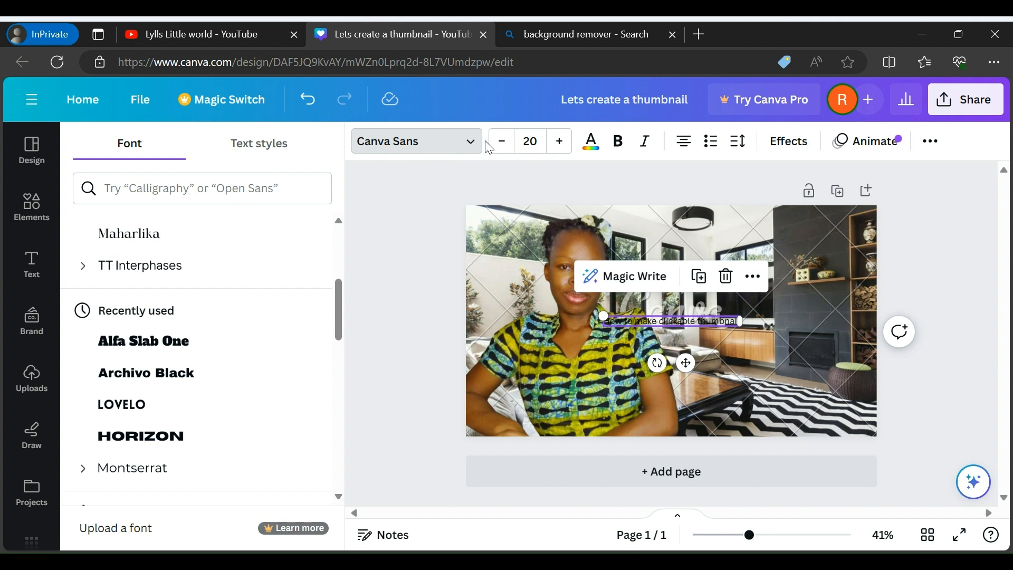
click(177, 352)
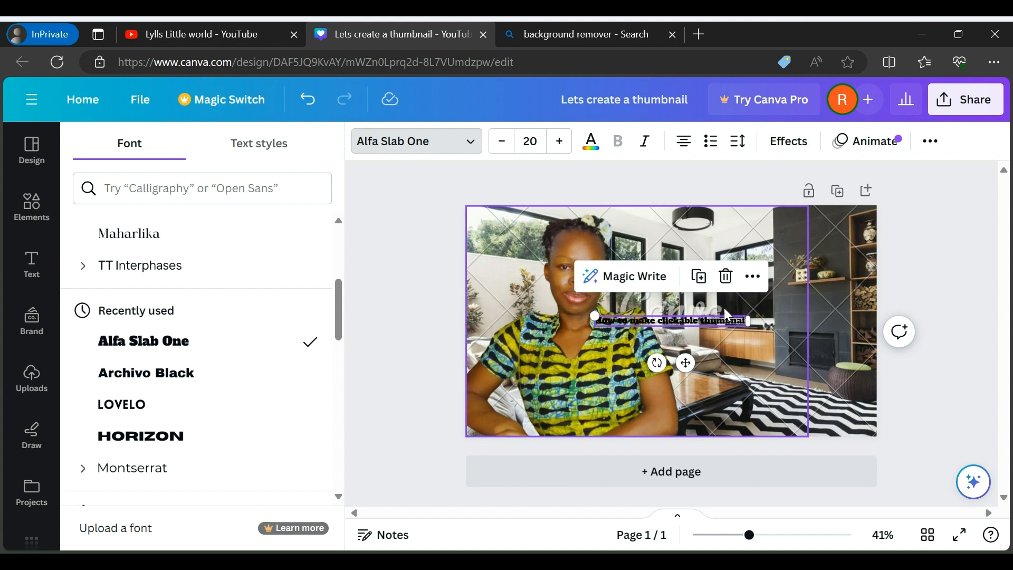
Increase the title's font size to 45
click(560, 147)
click(560, 147)
click(560, 148)
click(560, 148)
click(560, 148)
click(560, 148)
click(560, 148)
click(559, 147)
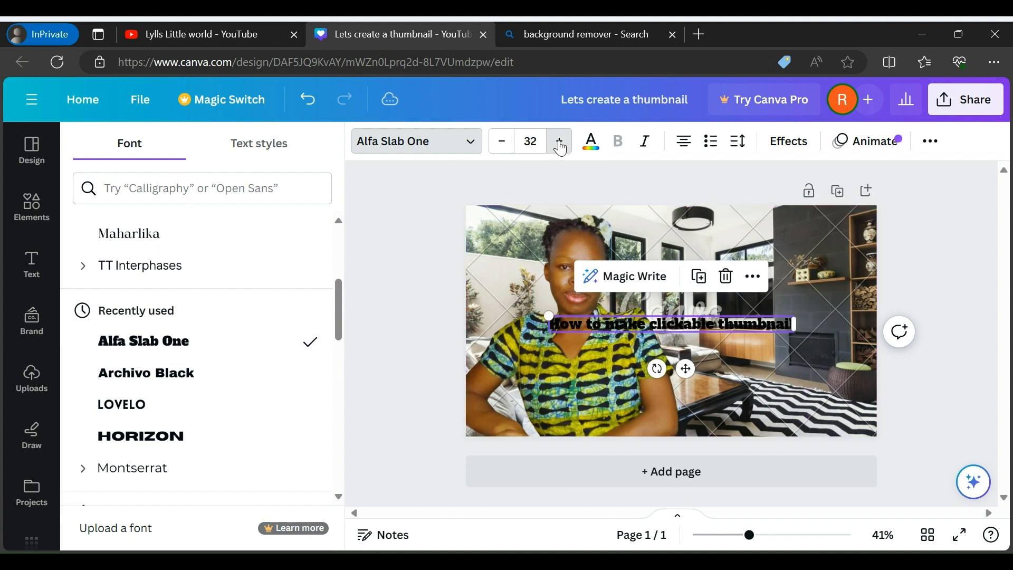
click(560, 148)
click(560, 148)
click(560, 148)
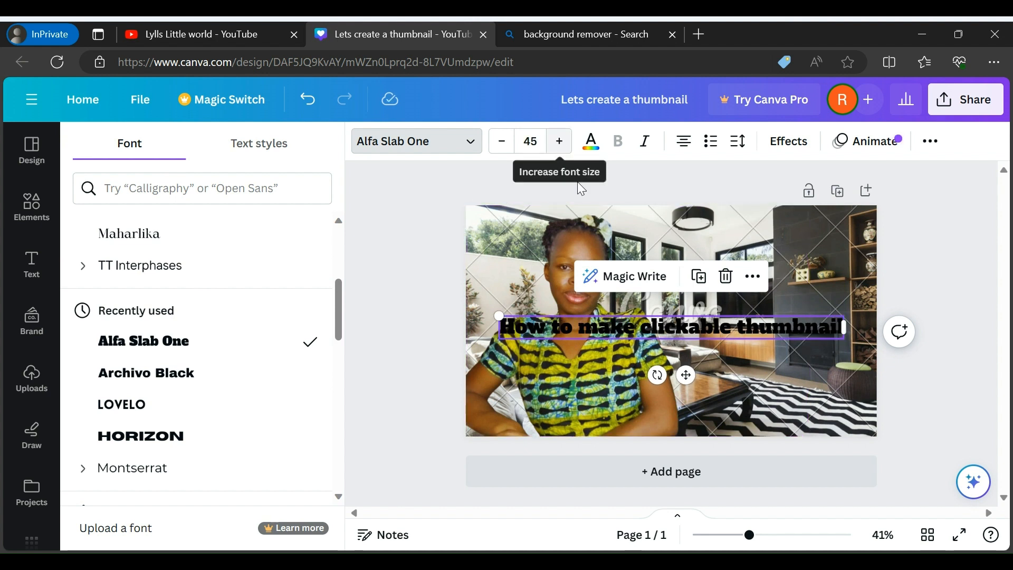
click(705, 379)
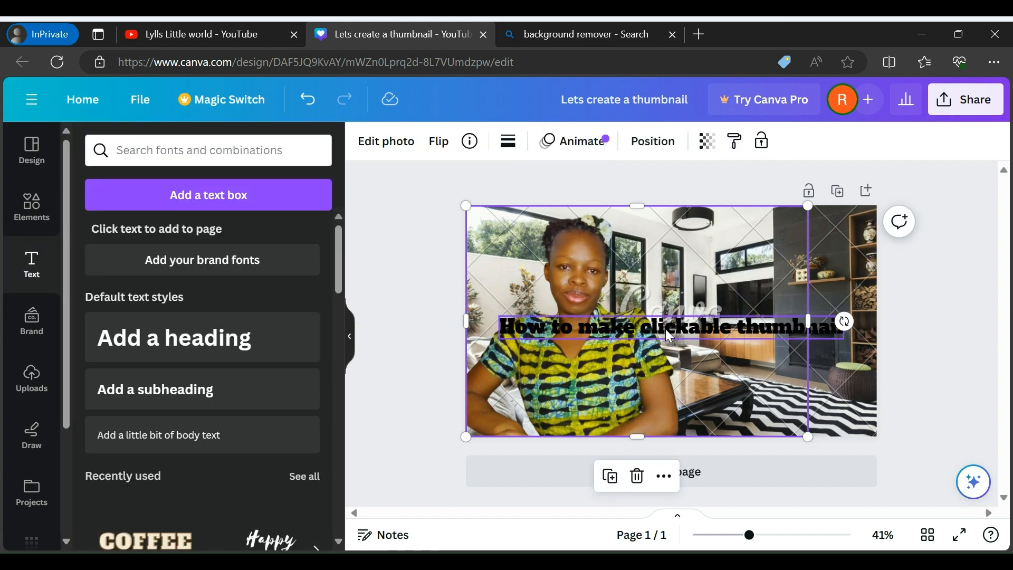
Move the title up to the page's upper-right corner, flush with the top and right edges
click(666, 331)
drag(666, 331, 699, 222)
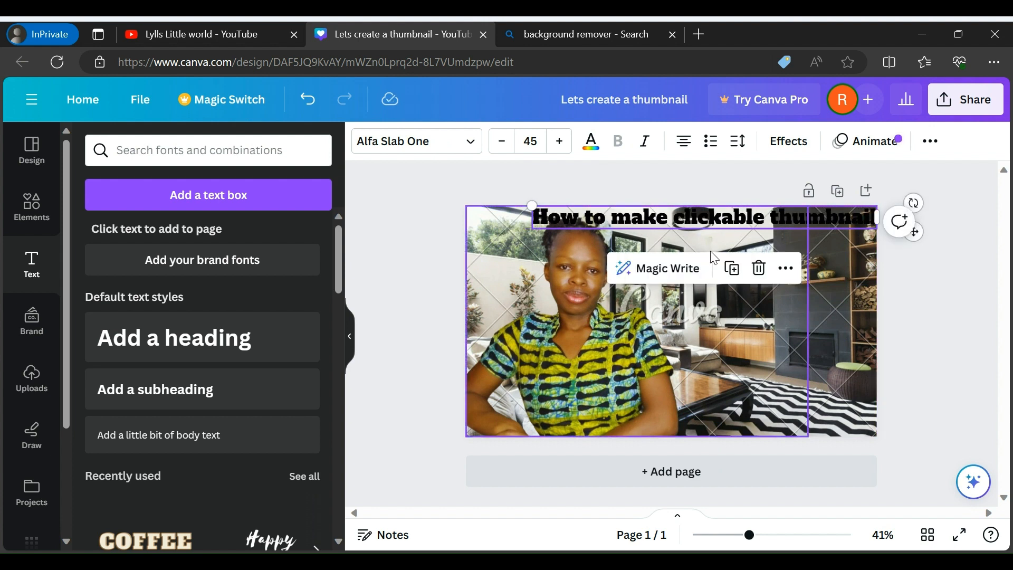
click(741, 334)
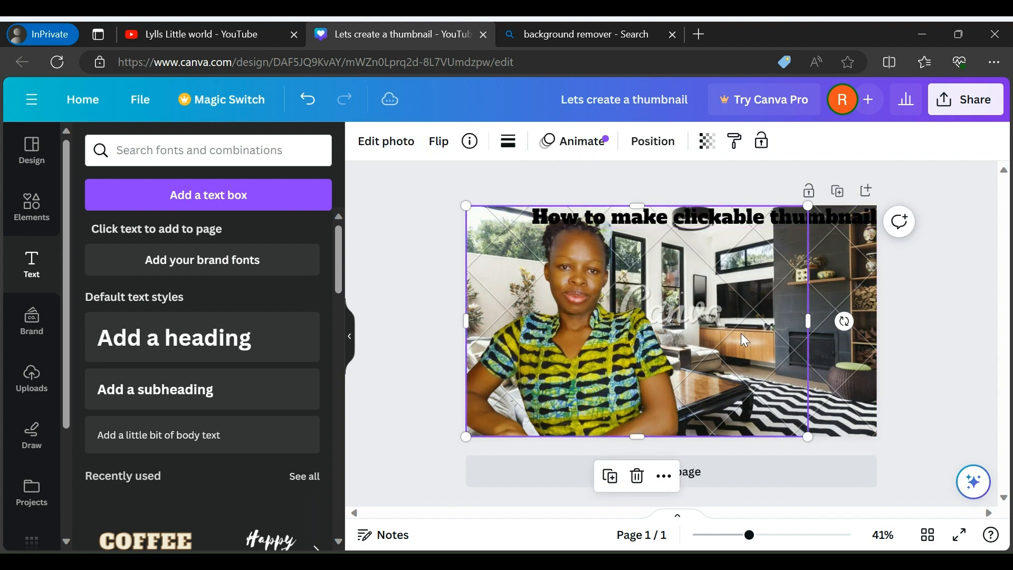
Apply the Background text effect in yellow to the title
click(746, 220)
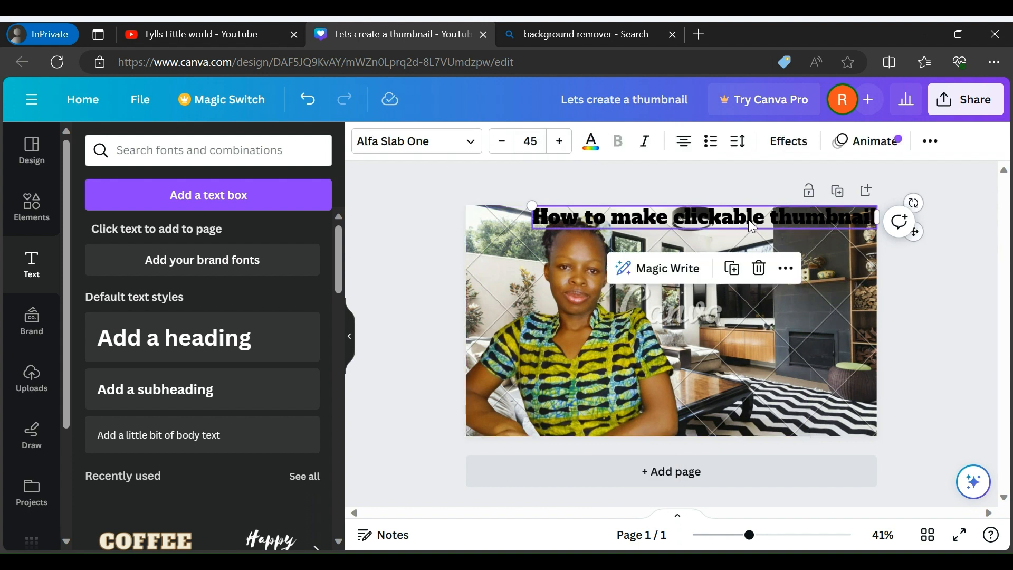
click(786, 143)
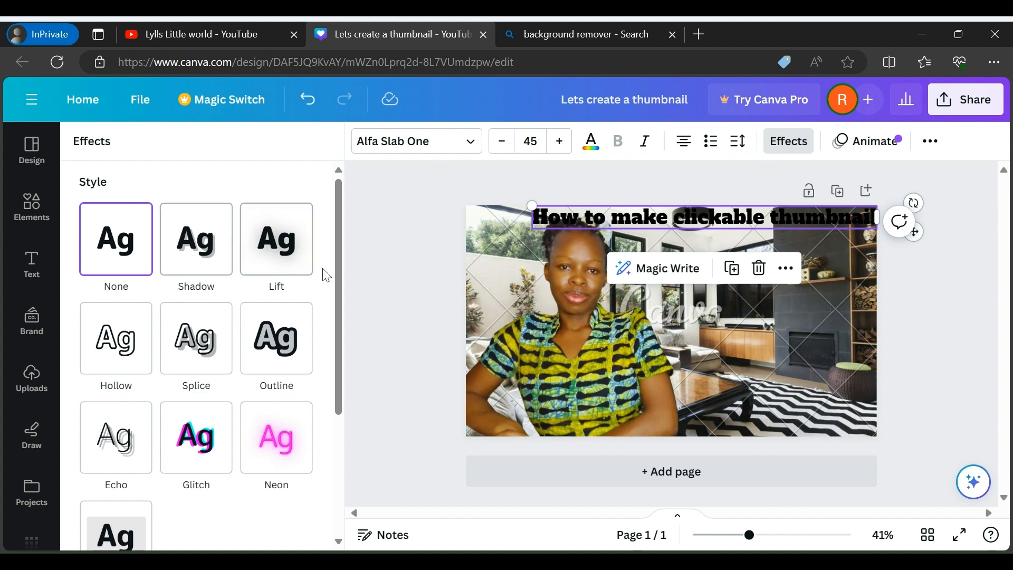
drag(336, 295, 341, 412)
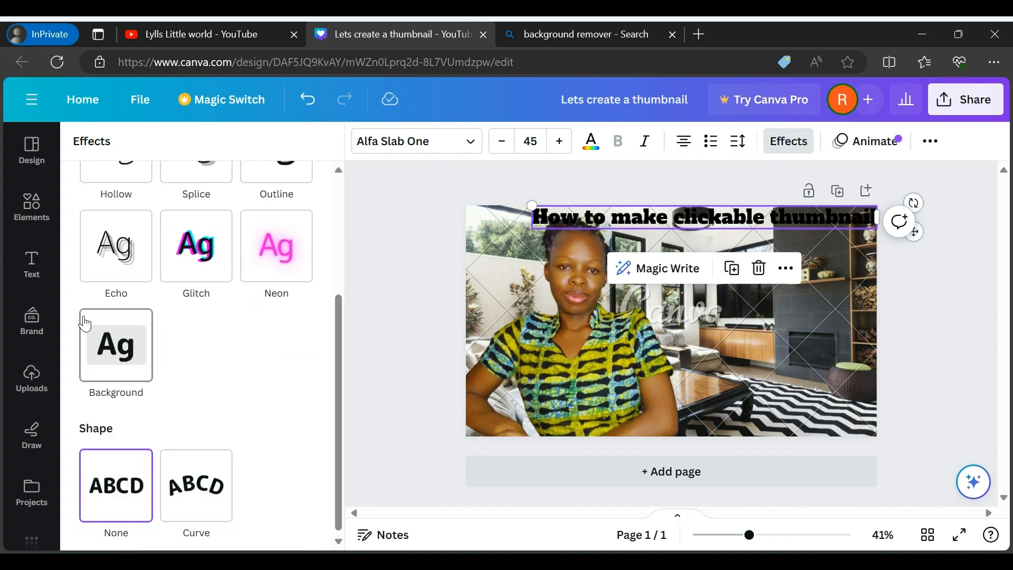
click(123, 362)
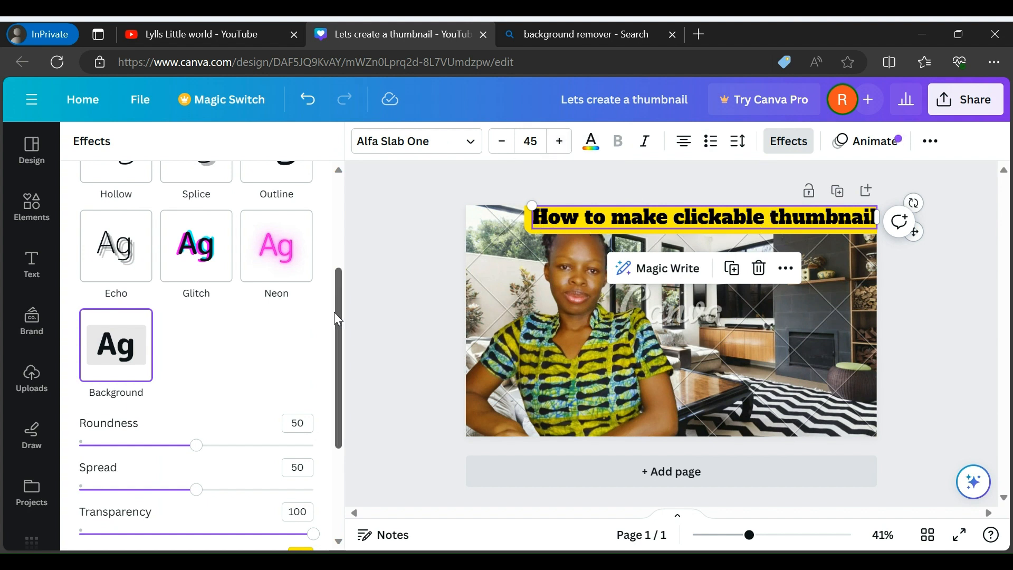
drag(338, 319, 333, 402)
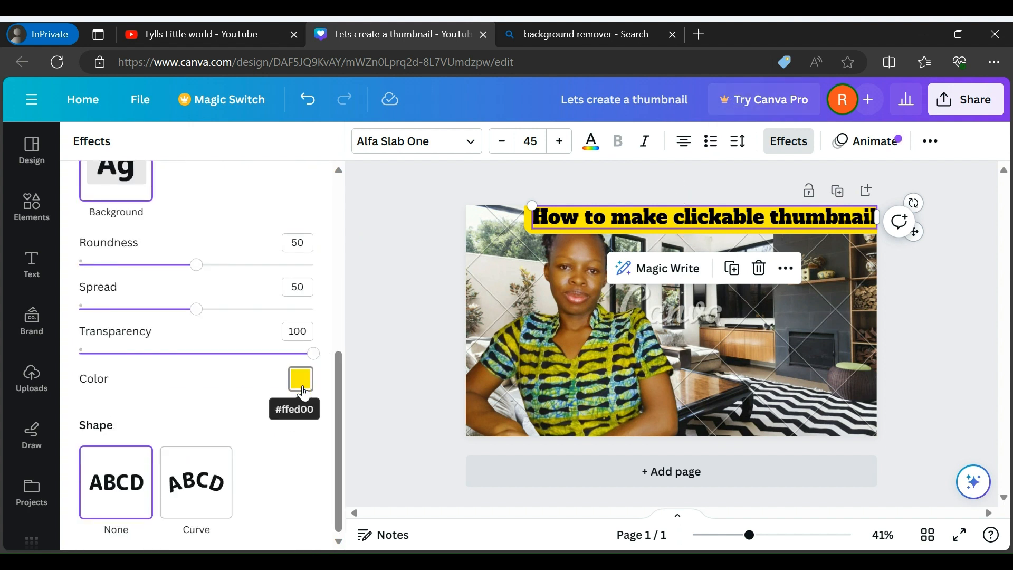
Increase the title's font size to 56 and shift it slightly right and down, off the woman's hair
click(560, 146)
click(561, 147)
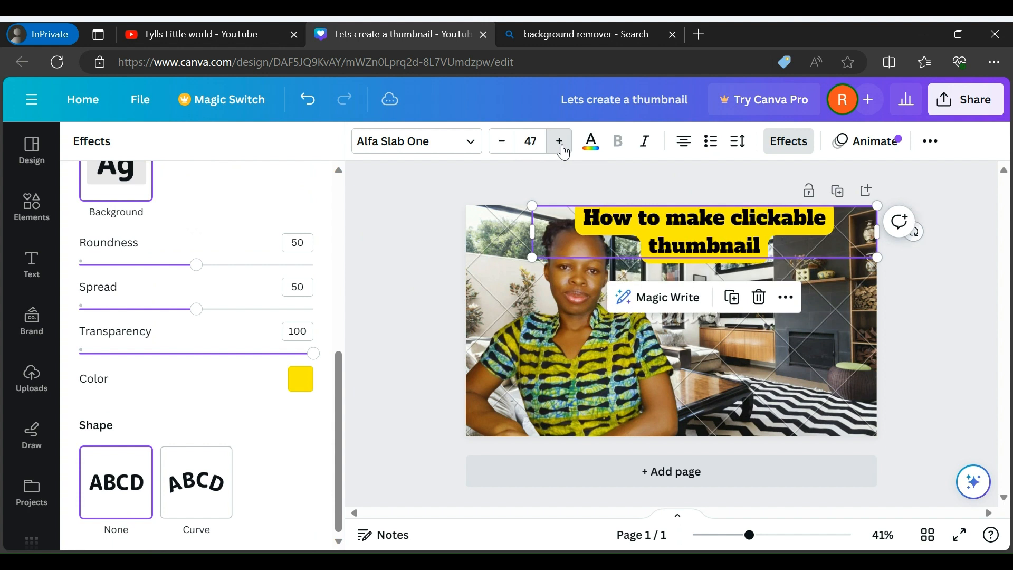
click(560, 147)
click(560, 147)
click(561, 147)
click(561, 147)
click(560, 147)
click(560, 147)
click(560, 147)
click(561, 147)
click(561, 147)
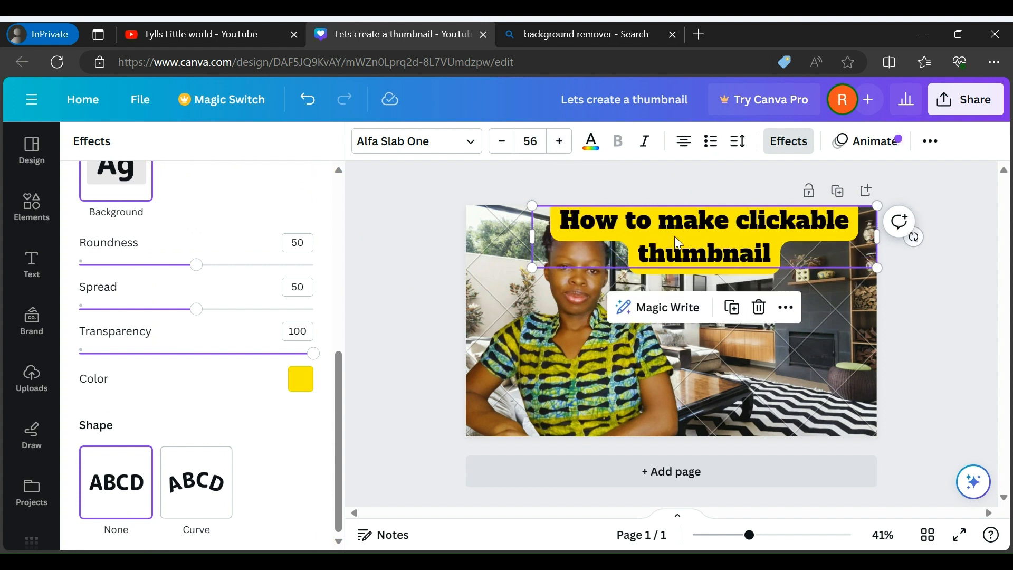
drag(683, 234, 708, 249)
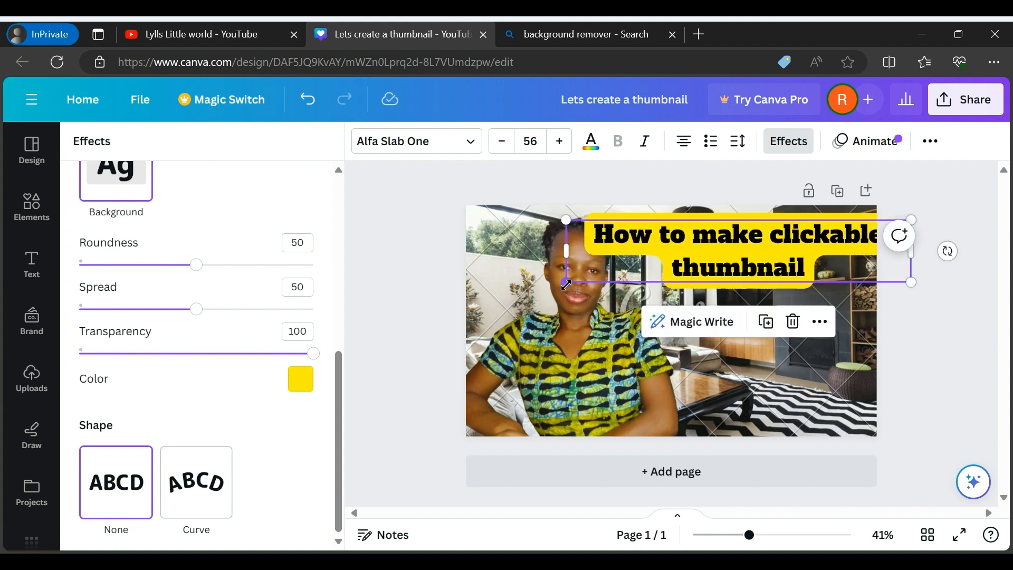
Scale the title down to font size 44.7 and shift it left so its yellow background fits inside the page beside the woman's head
drag(566, 285, 613, 274)
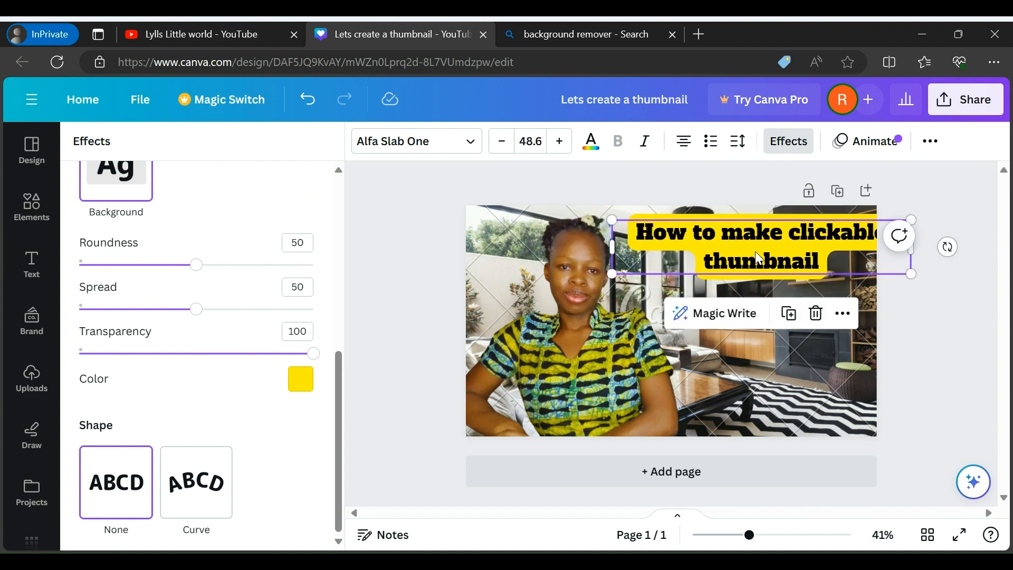
drag(756, 252, 736, 254)
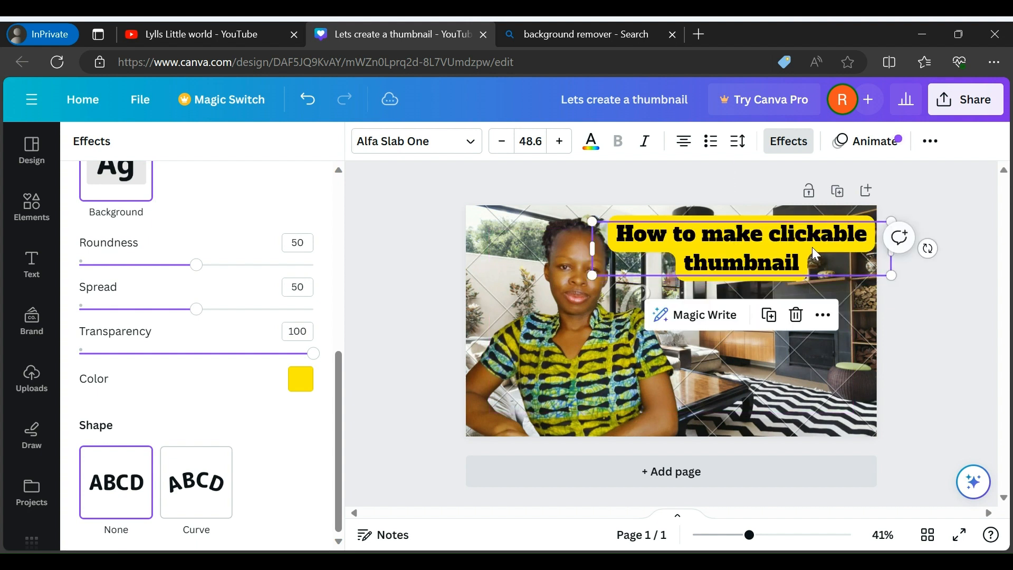
drag(891, 275, 868, 267)
click(916, 312)
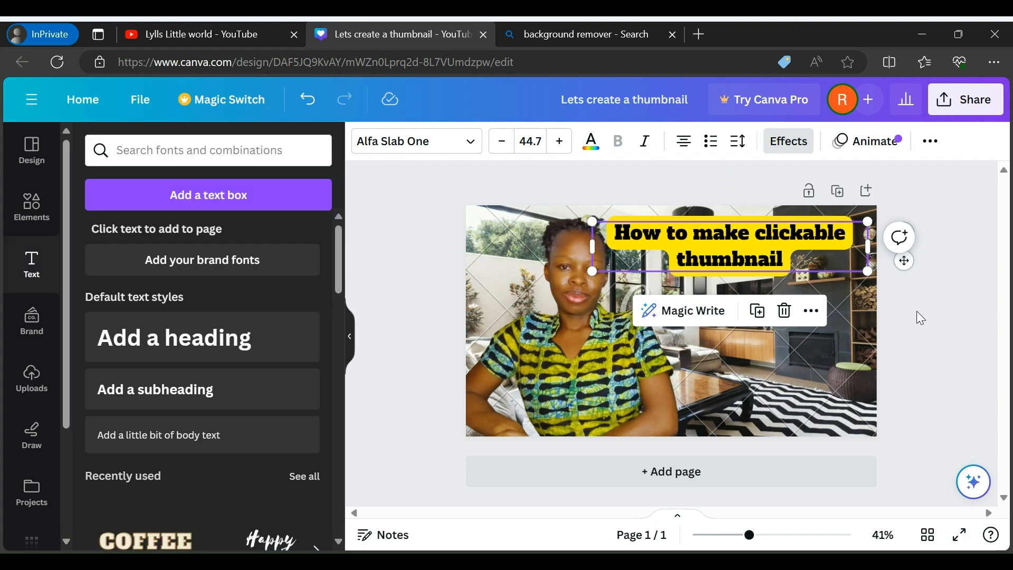
click(891, 314)
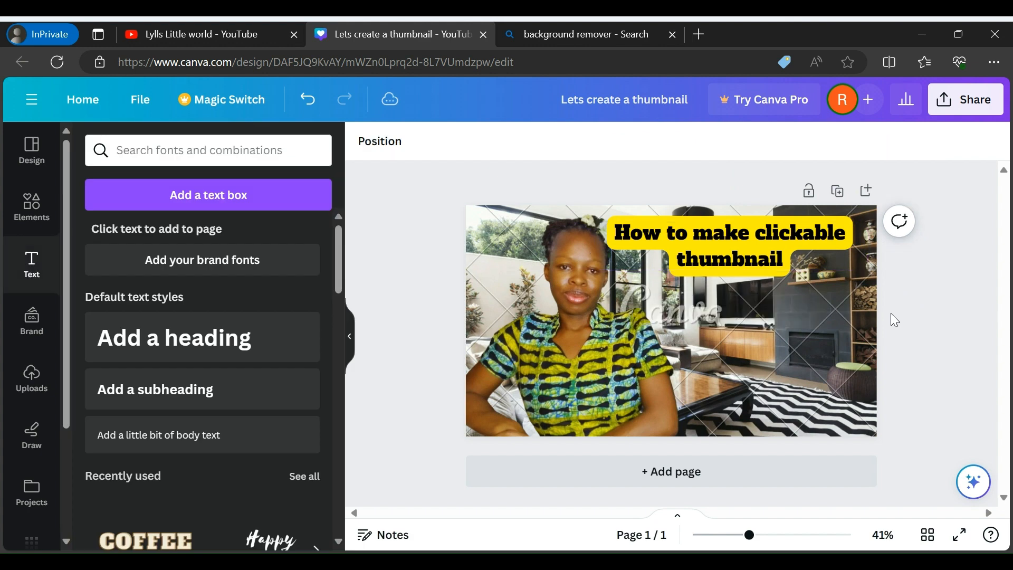
Move the title down to just below the page's mid-height, its yellow background reaching the page's right edge beside the woman
click(747, 261)
drag(749, 262, 772, 299)
click(916, 345)
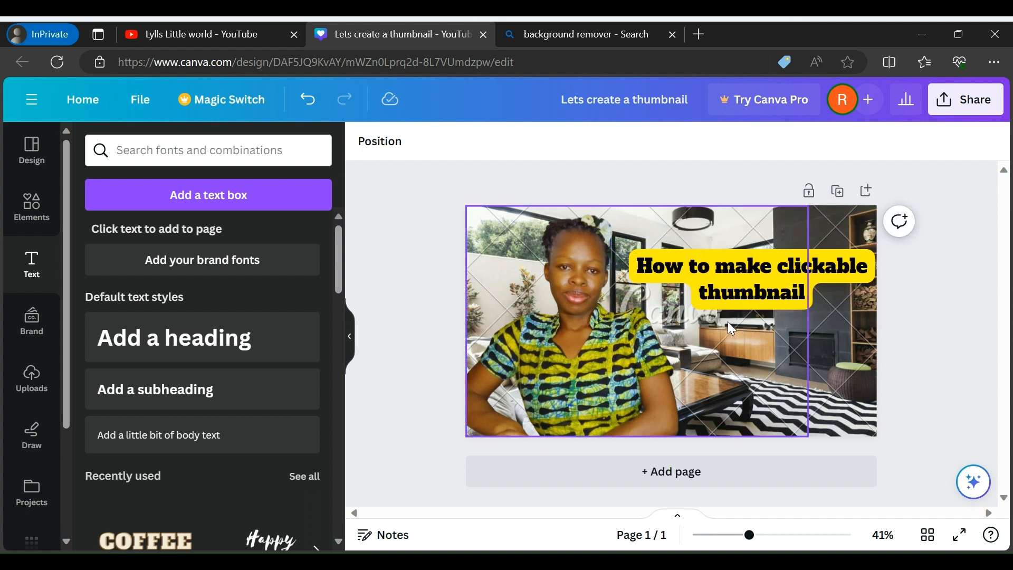
click(775, 270)
drag(775, 270, 778, 329)
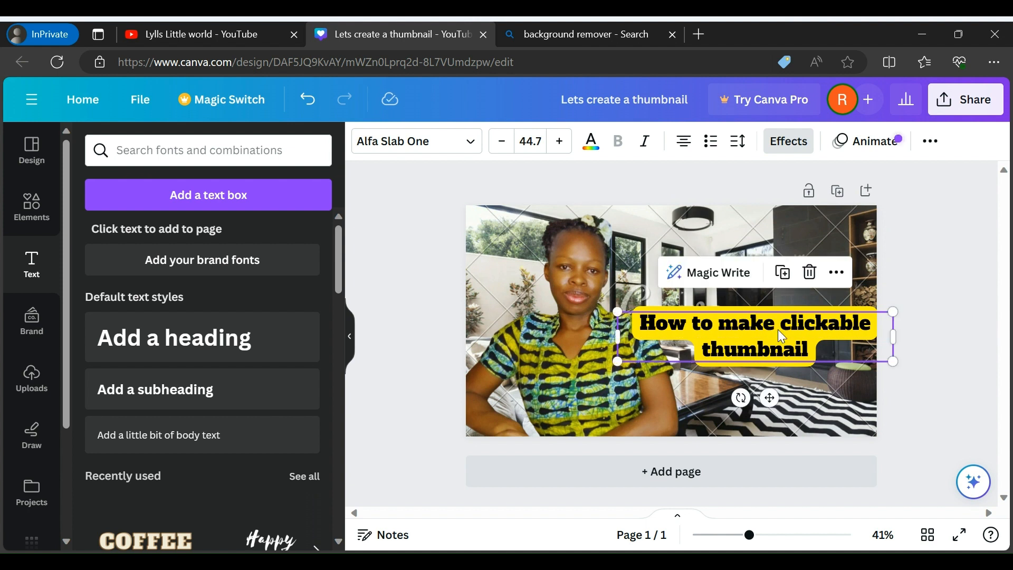
click(961, 300)
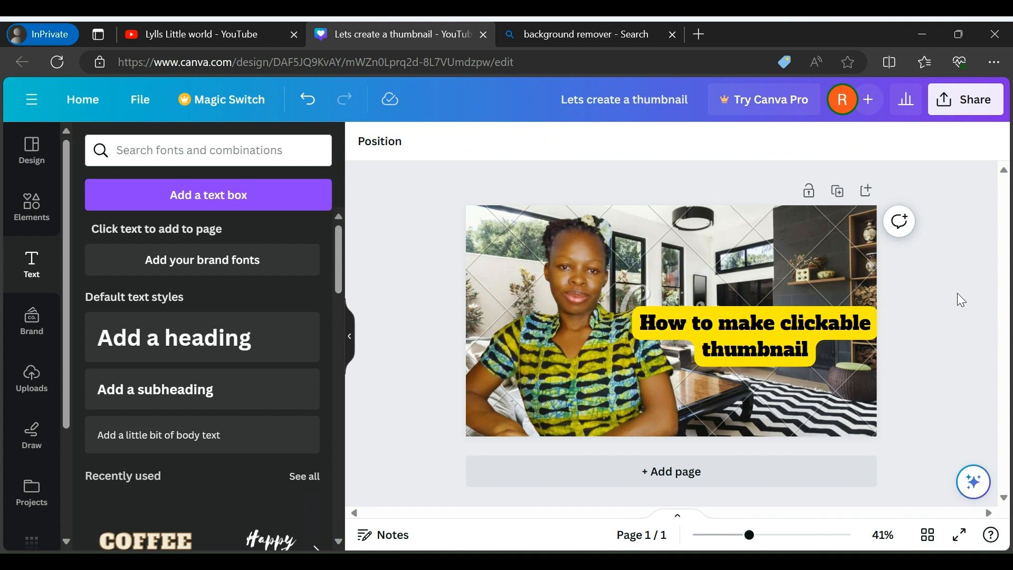
Undo the title's moves, resizing and yellow Background effect, back to the plain single-line title at font size 44
click(769, 333)
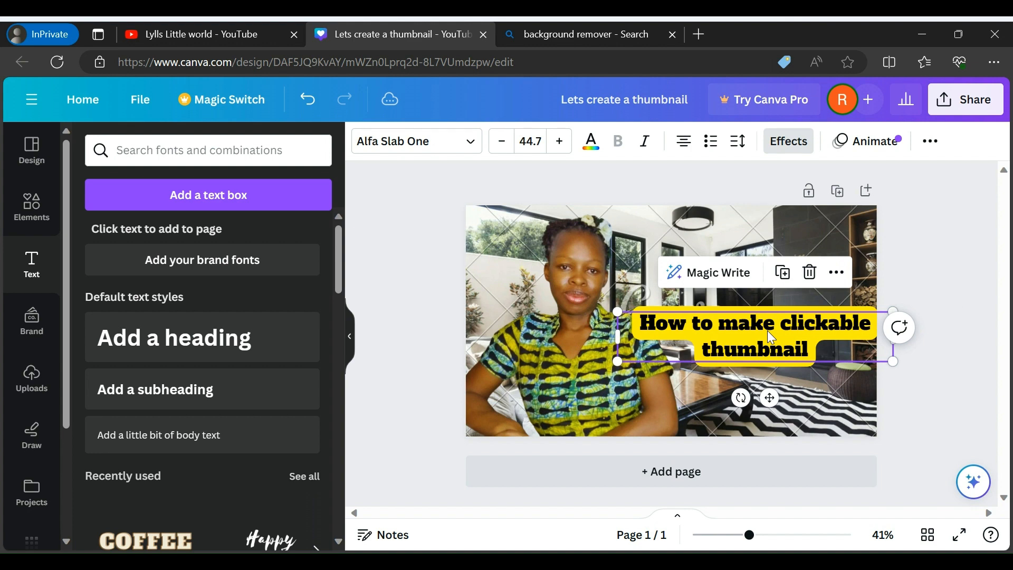
click(317, 104)
click(315, 107)
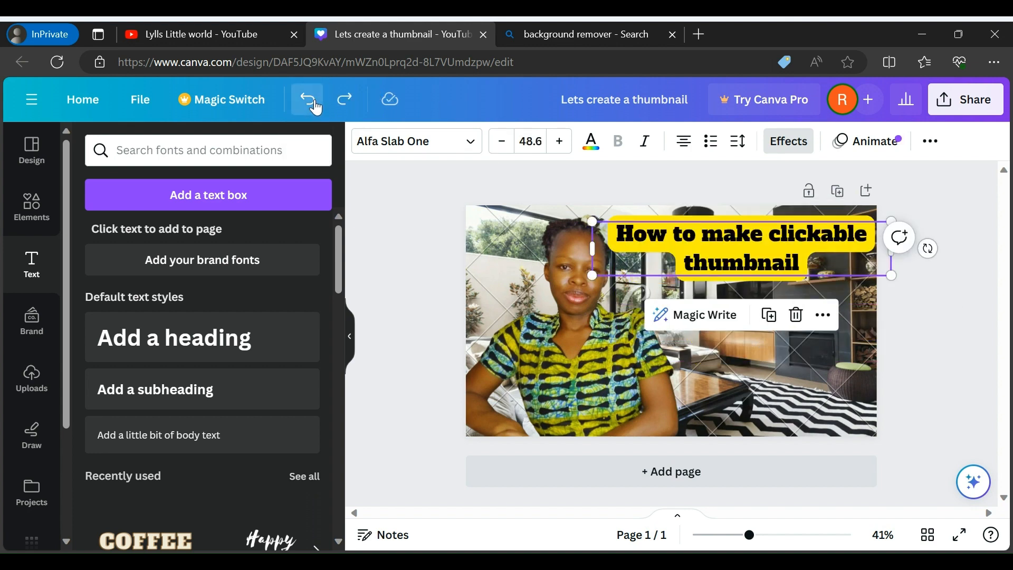
click(316, 107)
click(316, 107)
click(315, 107)
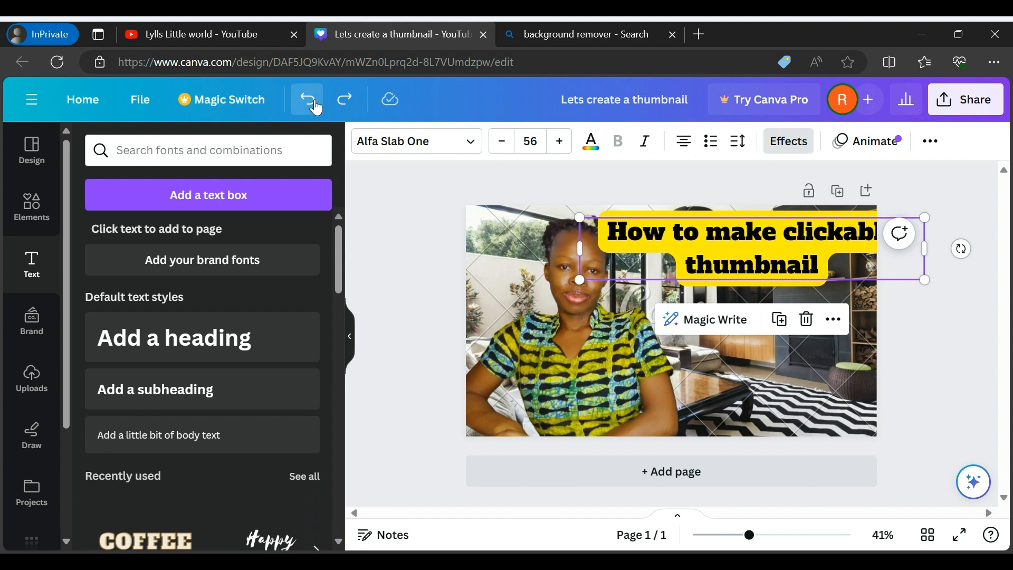
click(316, 107)
click(316, 107)
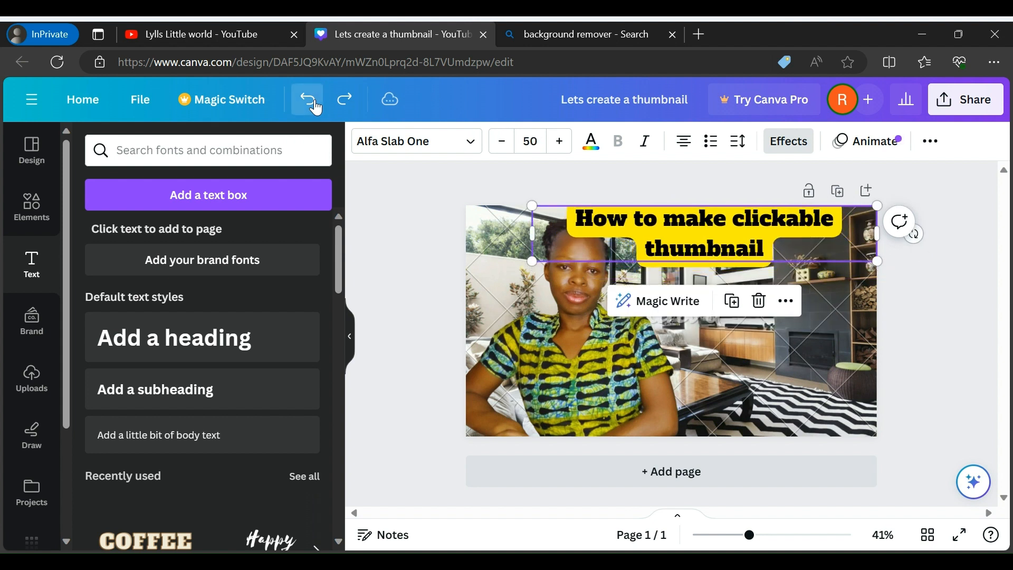
click(316, 107)
click(316, 107)
click(315, 107)
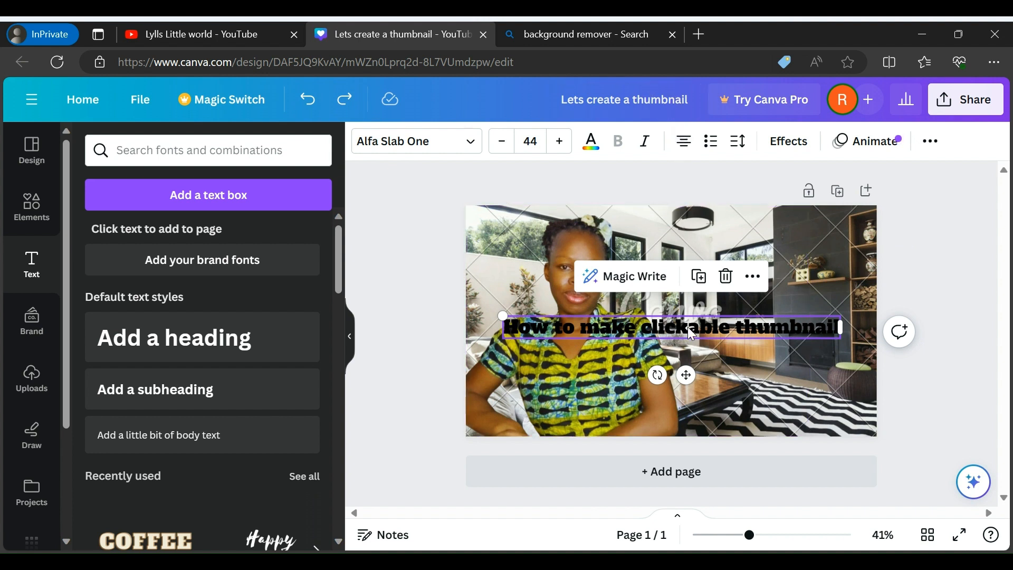
Nudge the woman's cutout slightly up and move the title up to the level of her face
click(701, 386)
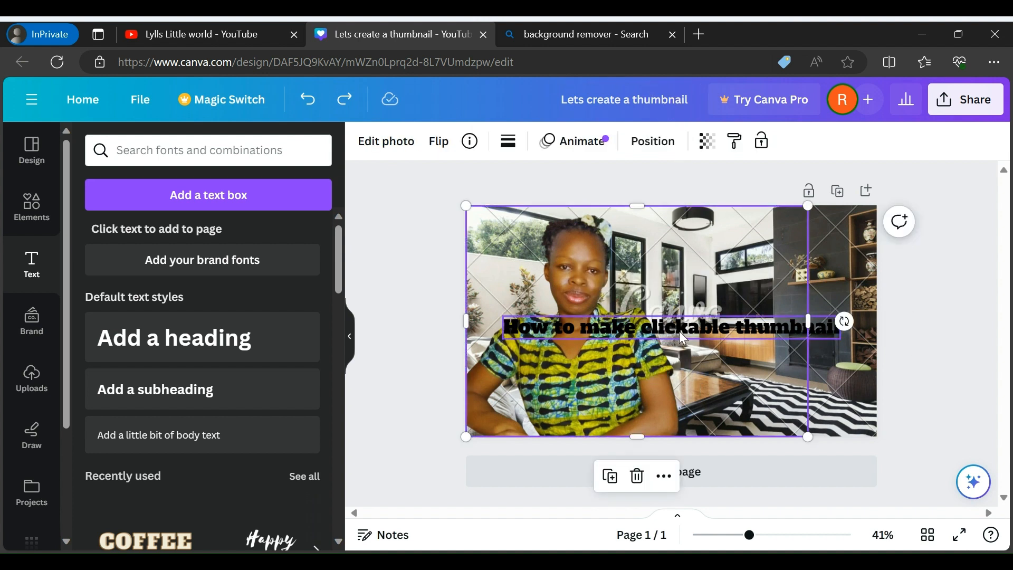
mouse_move(679, 330)
mouse_down()
mouse_move(676, 274)
mouse_move(662, 332)
mouse_move(687, 334)
mouse_up()
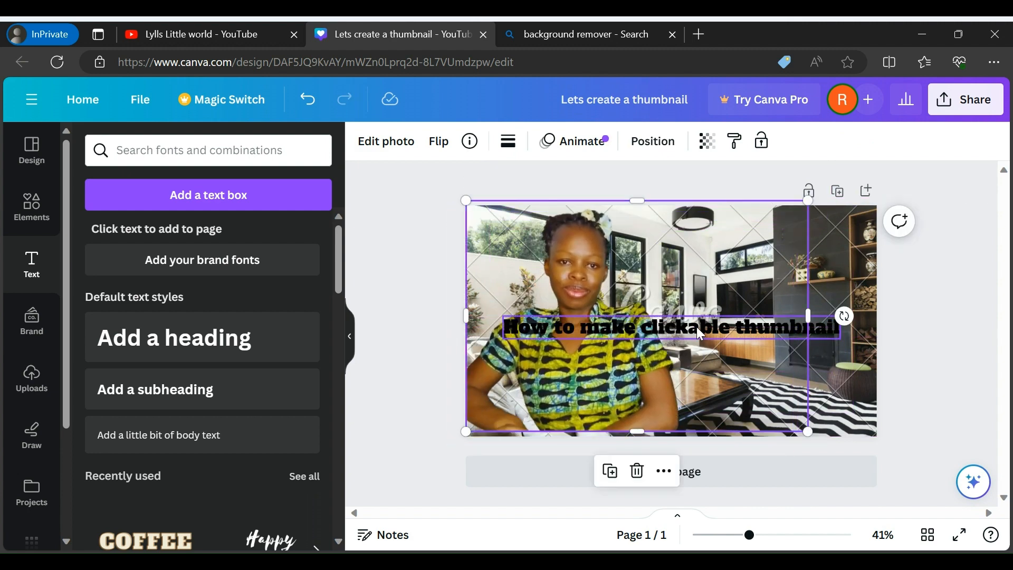
click(701, 332)
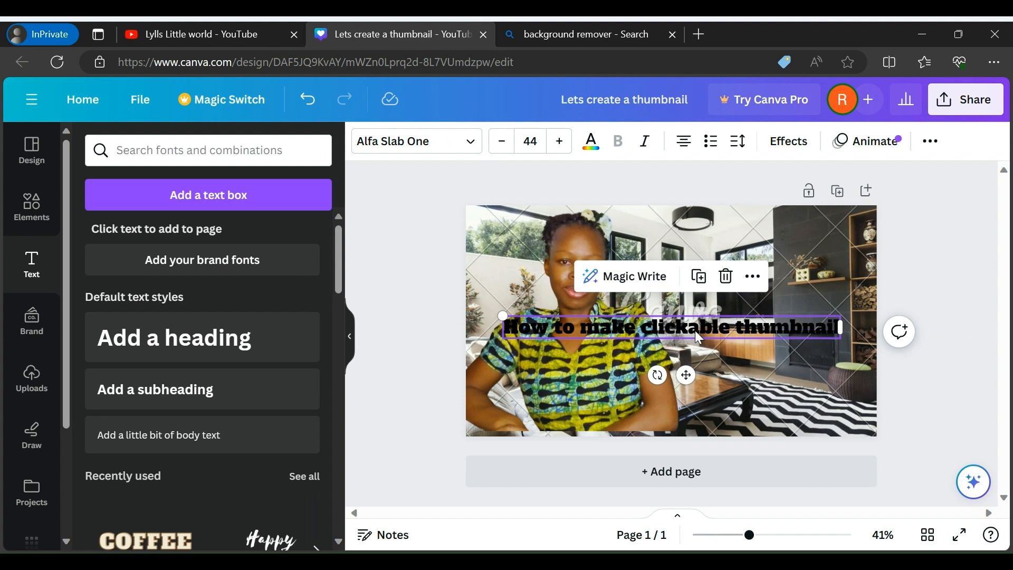
drag(699, 338, 704, 296)
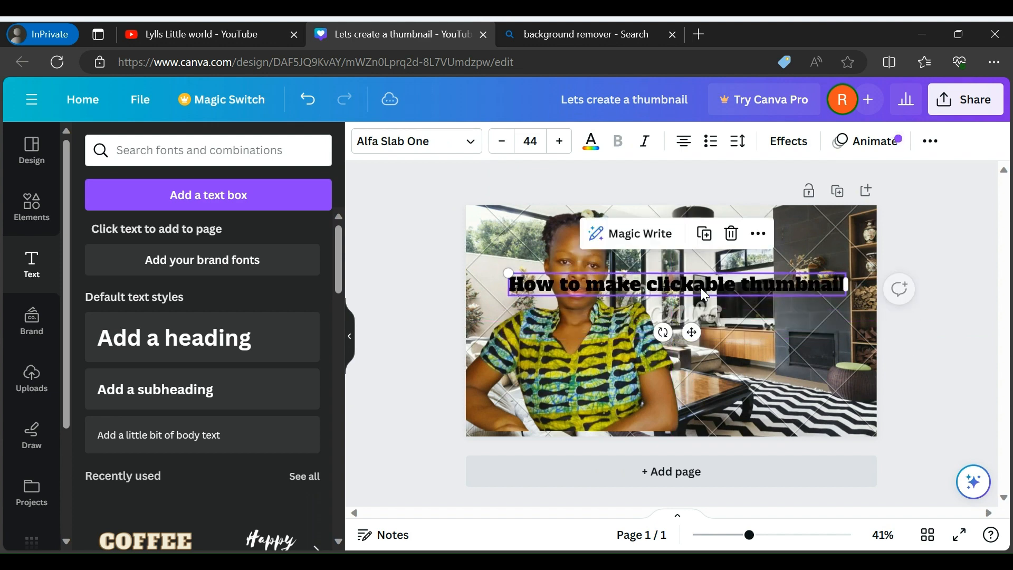
Apply the Outline text effect to the title with thickness 198 and a yellow outline colour
click(774, 149)
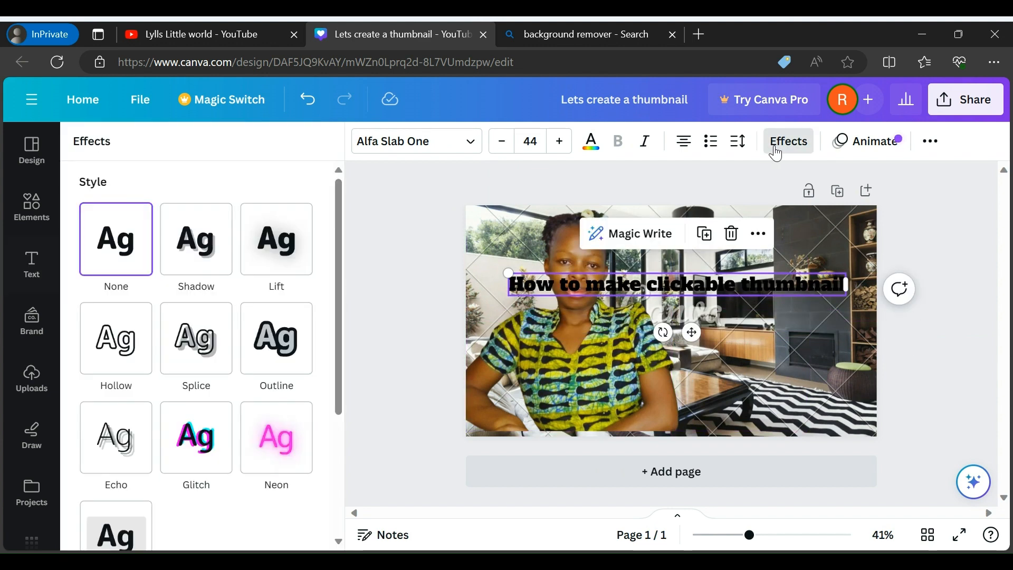
click(280, 355)
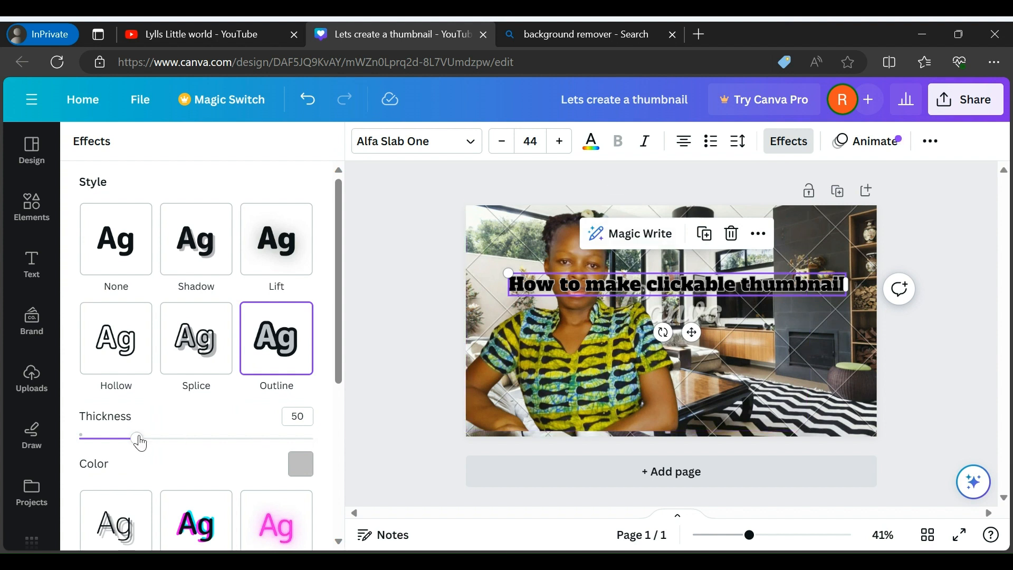
drag(139, 441, 313, 450)
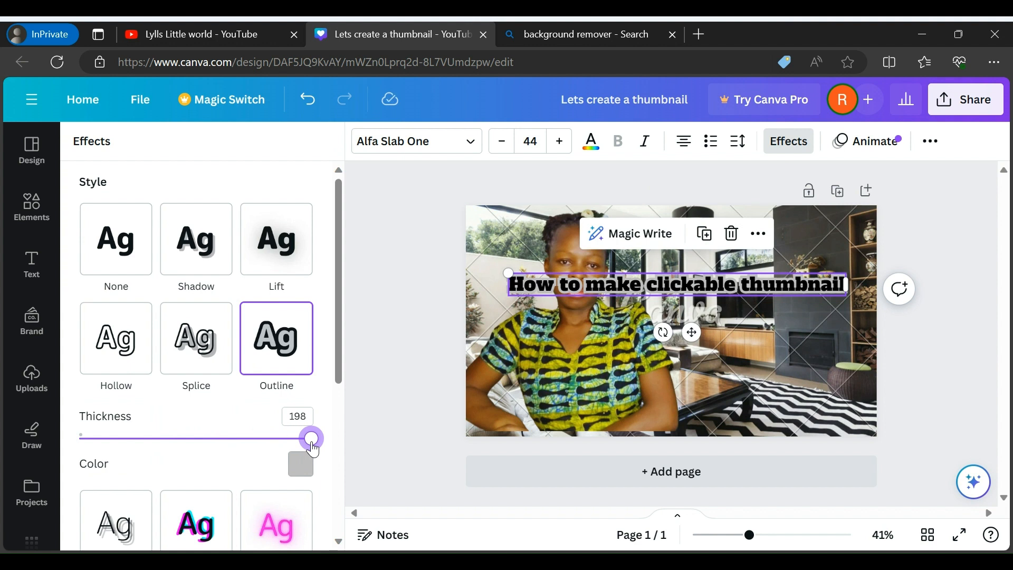
click(299, 474)
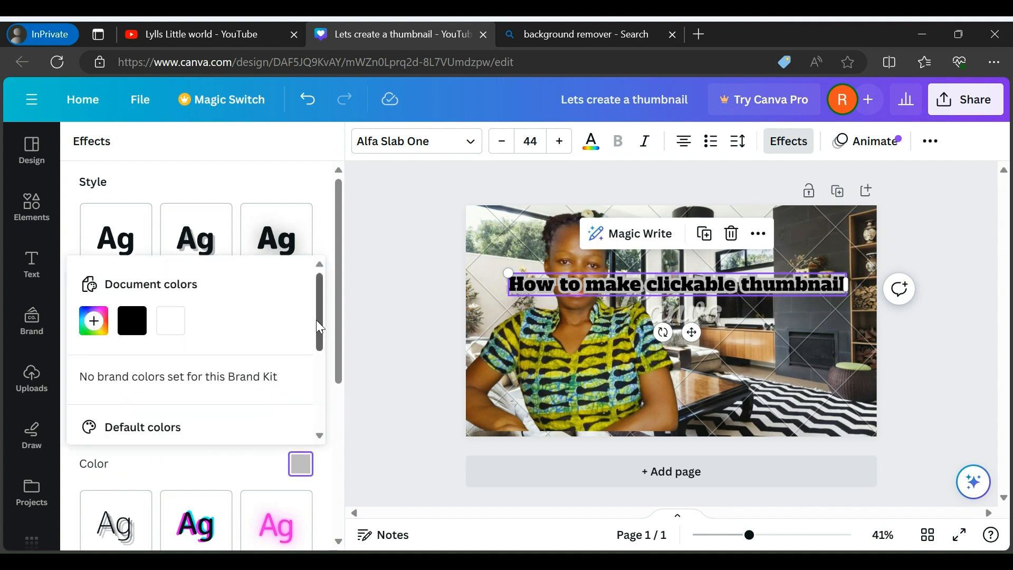
drag(317, 321, 323, 409)
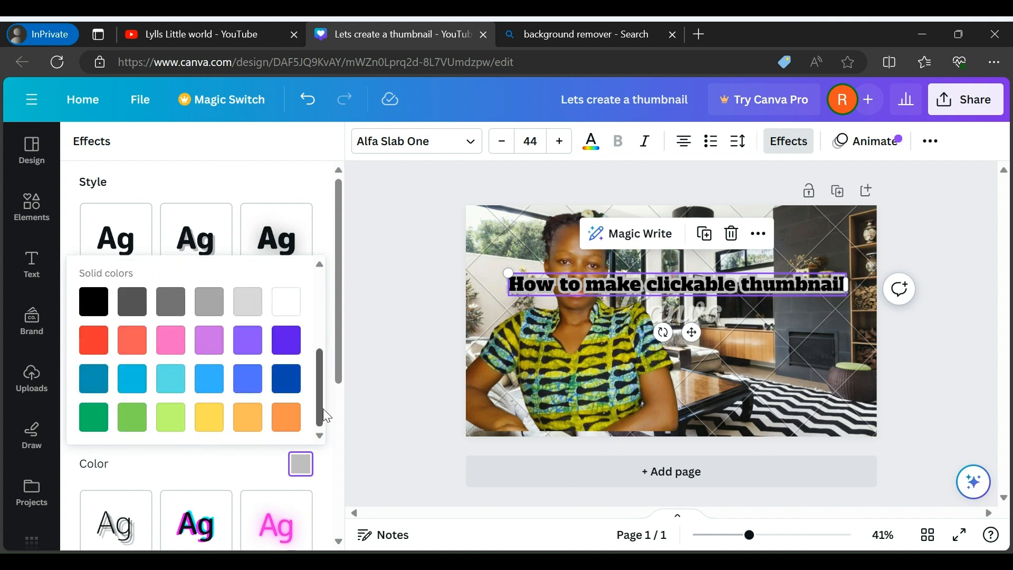
click(216, 430)
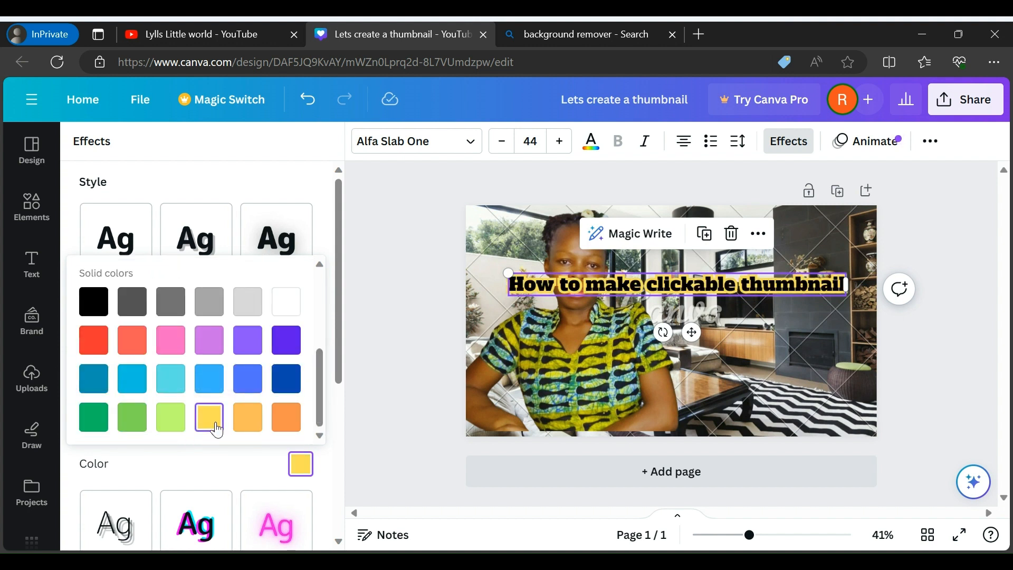
Increase the title's font size to 55 and shift it right, so its text clears most of the woman's face
click(558, 142)
click(557, 141)
click(558, 142)
click(557, 141)
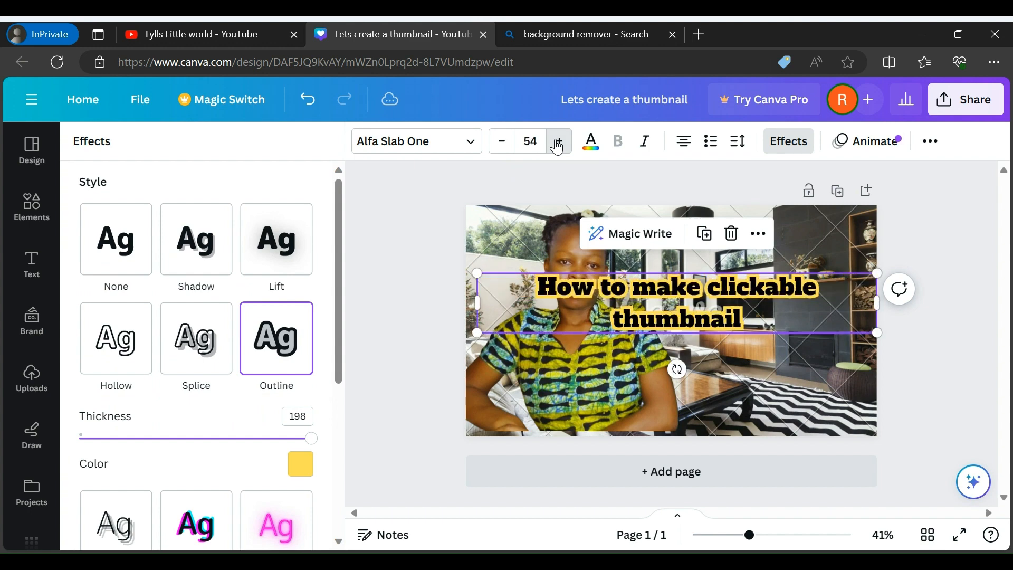
click(559, 142)
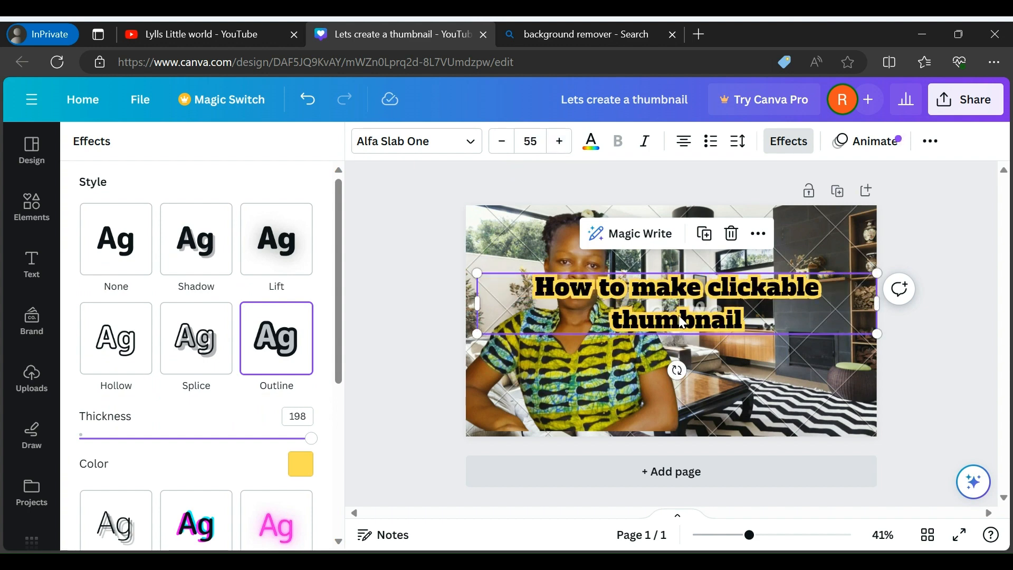
drag(683, 321, 735, 313)
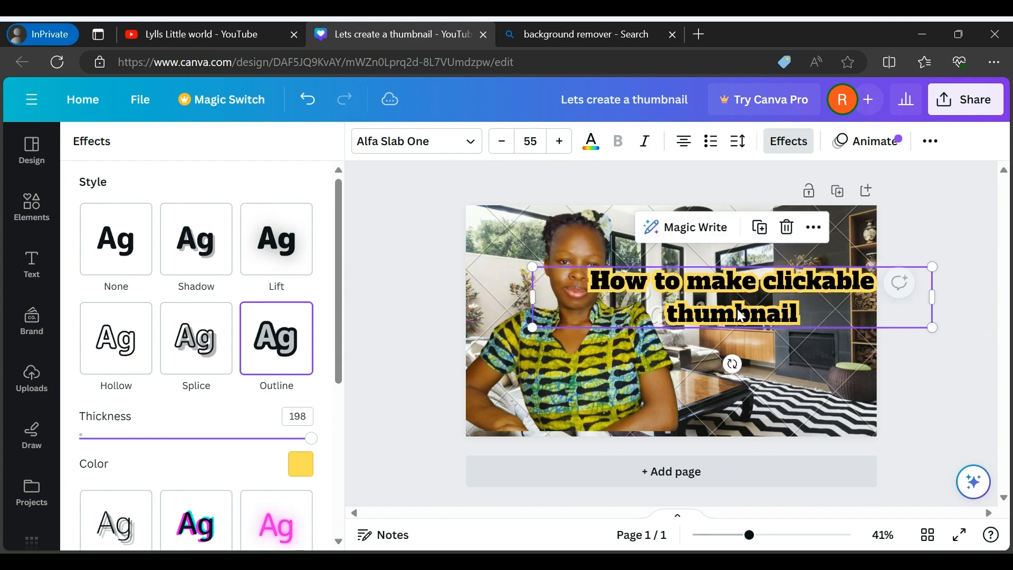
Increase the outlined title's font size to 85 so it wraps onto three lines
click(559, 143)
click(559, 142)
click(559, 142)
click(560, 143)
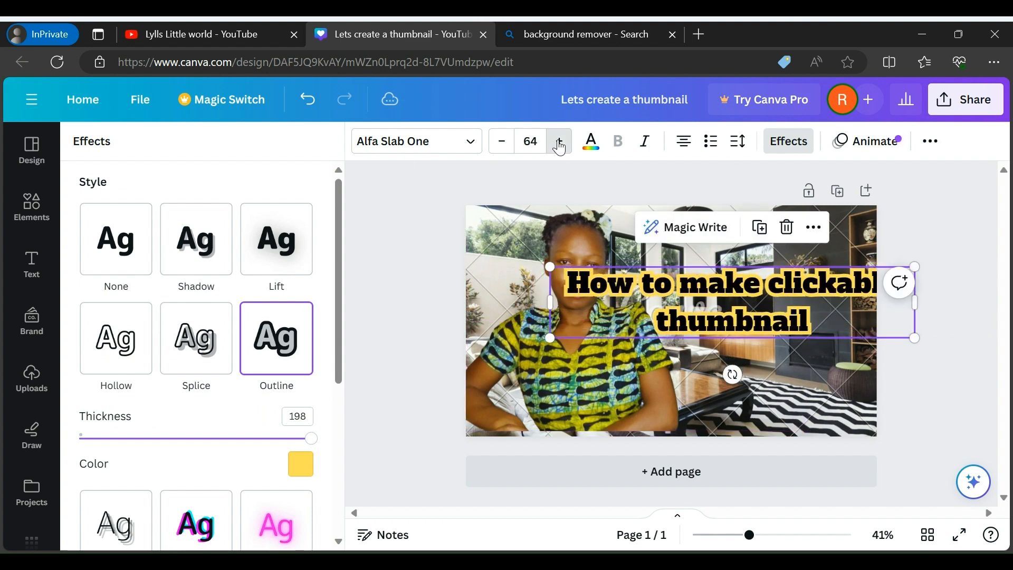
click(560, 142)
click(560, 143)
click(559, 142)
click(559, 142)
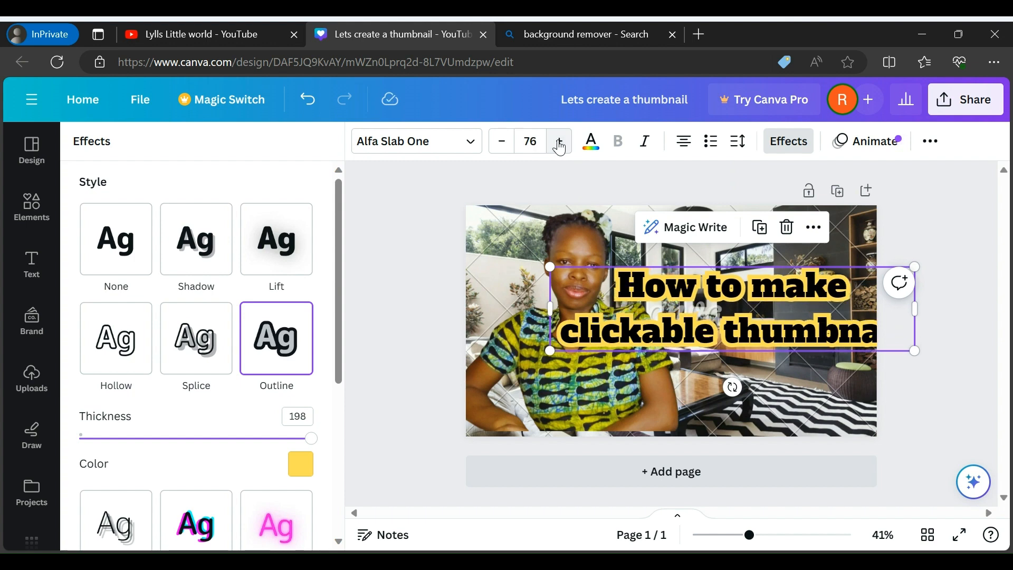
click(559, 143)
click(559, 142)
click(560, 143)
click(559, 143)
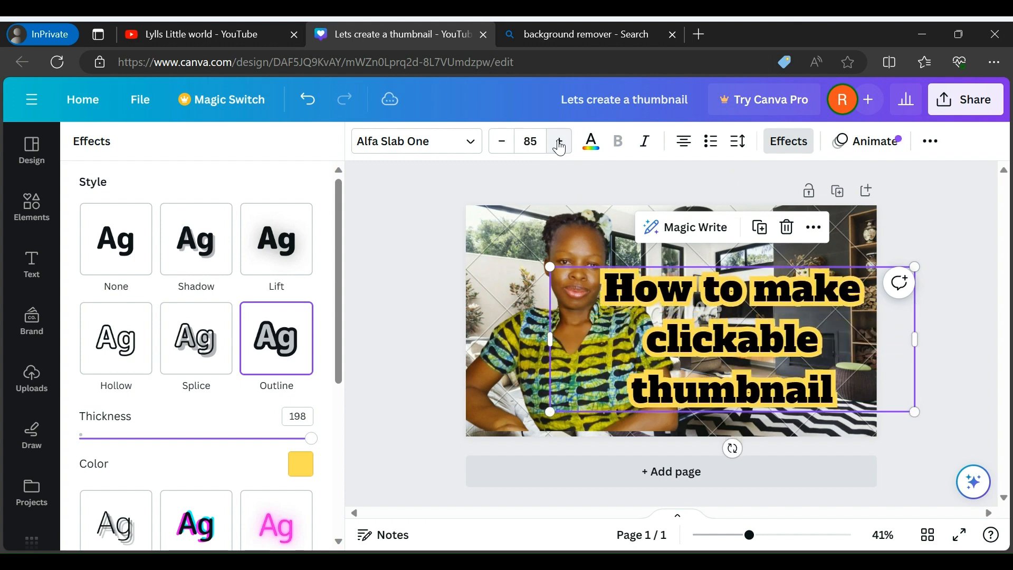
Move the three-line title up and slightly right, so it sits beside the woman's head and shoulder
double_click(725, 340)
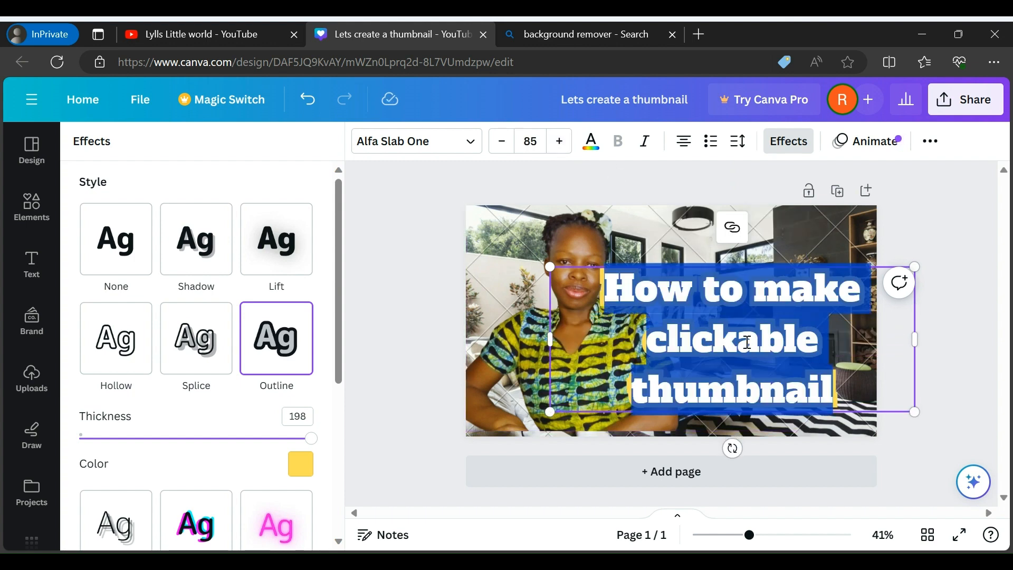
click(747, 343)
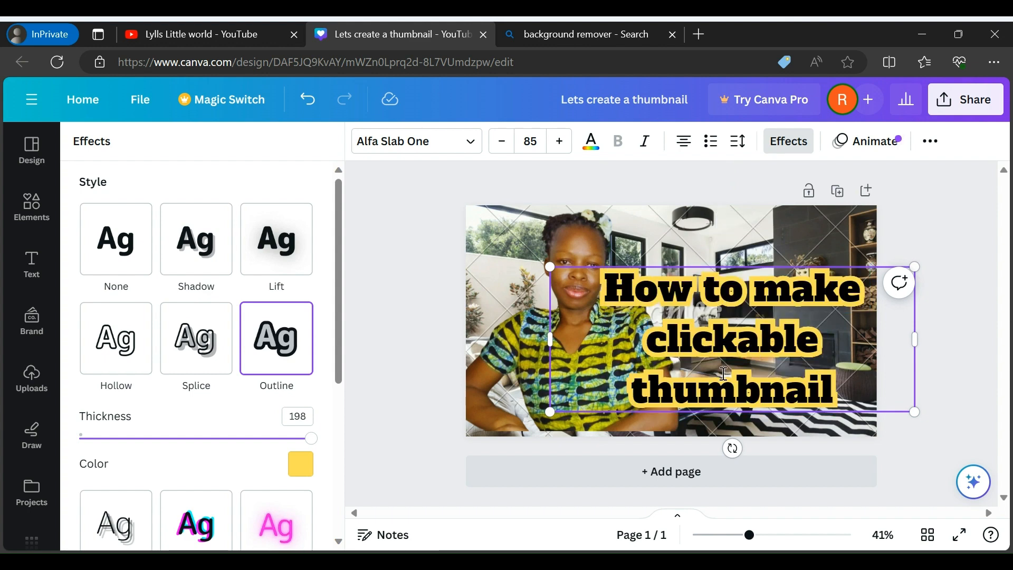
click(939, 343)
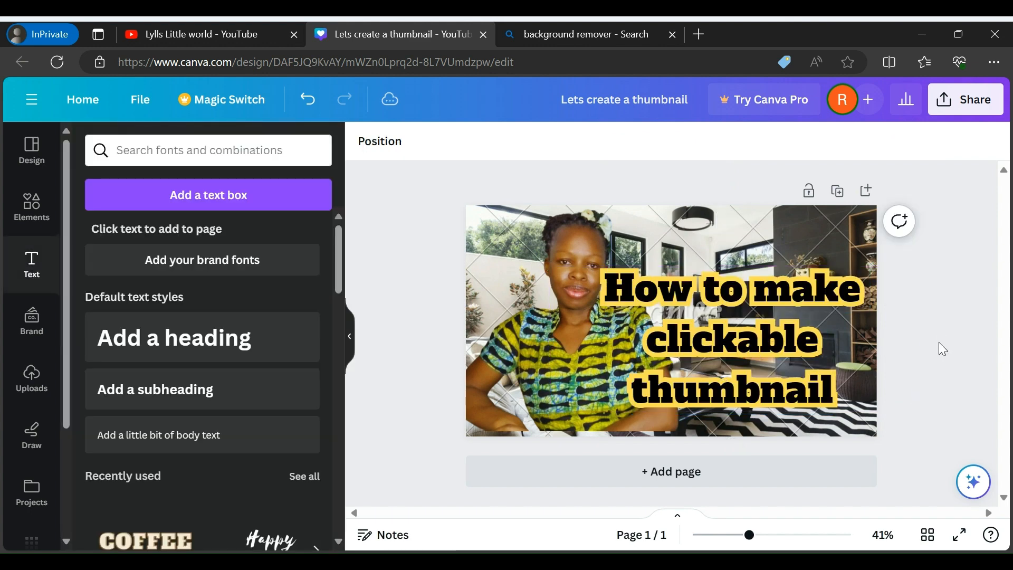
drag(717, 367, 728, 332)
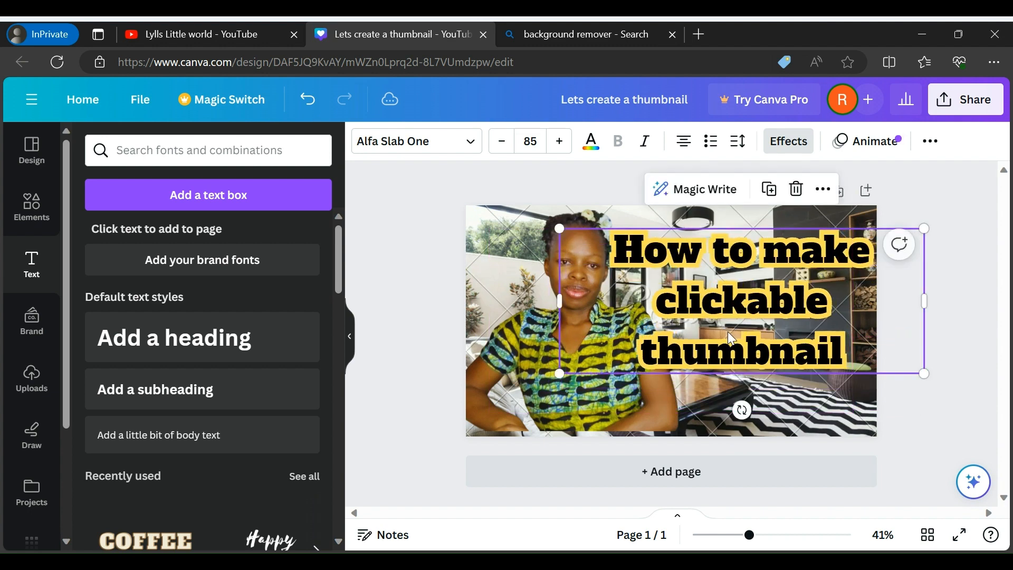
click(948, 374)
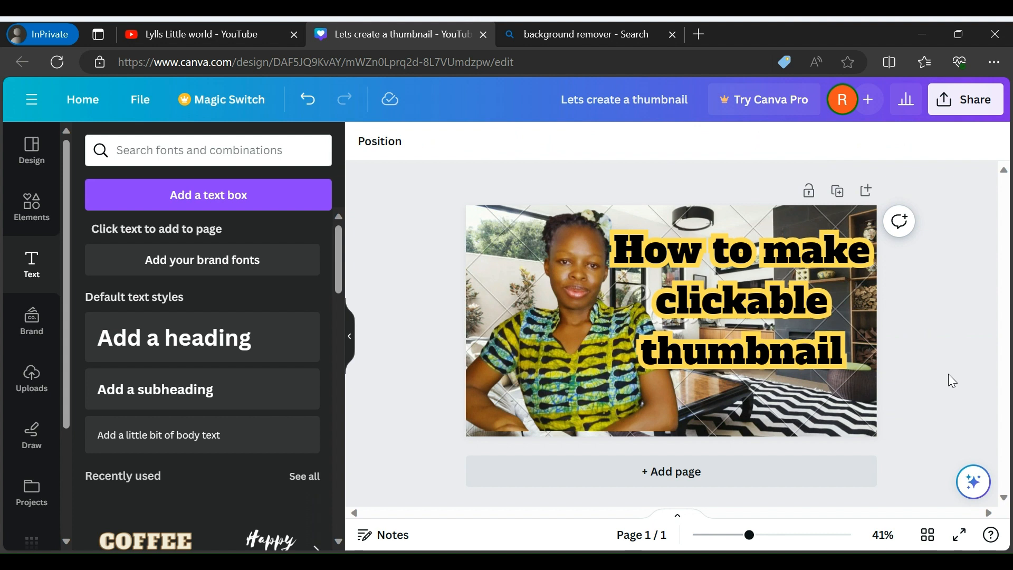
Clear the page by deleting the title, the woman's cutout and the sitting-room background
click(807, 310)
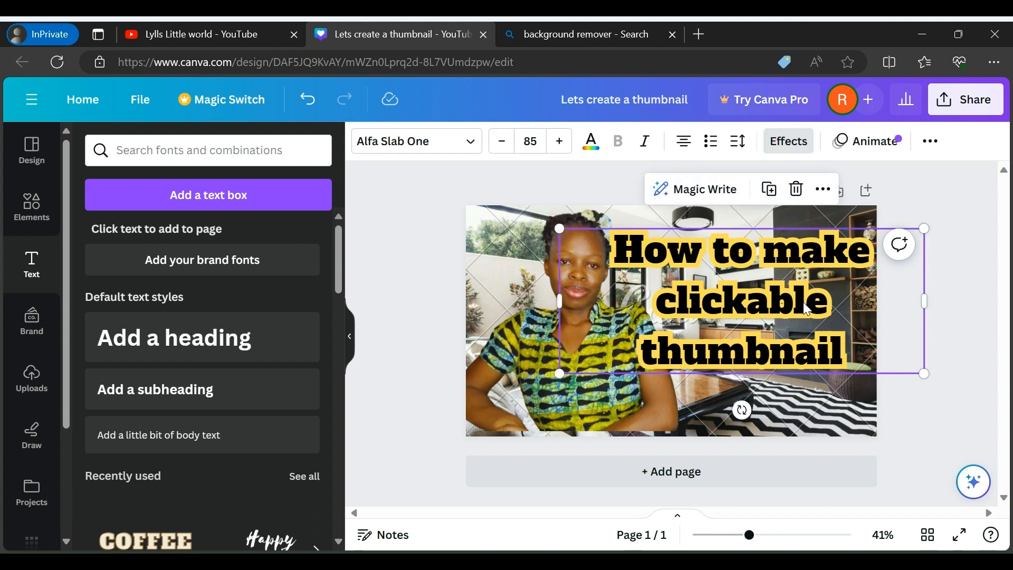
key(Delete)
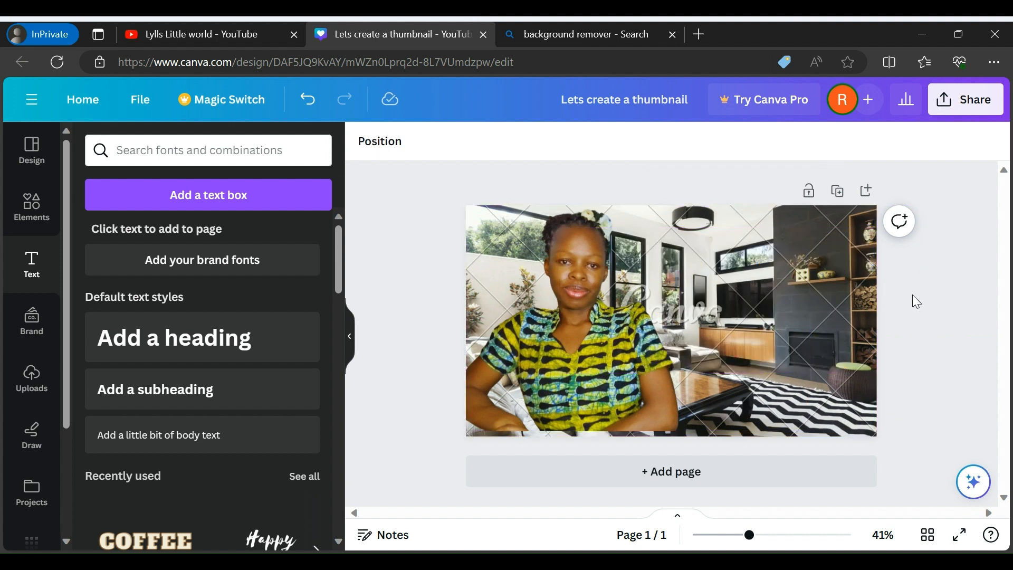
click(761, 304)
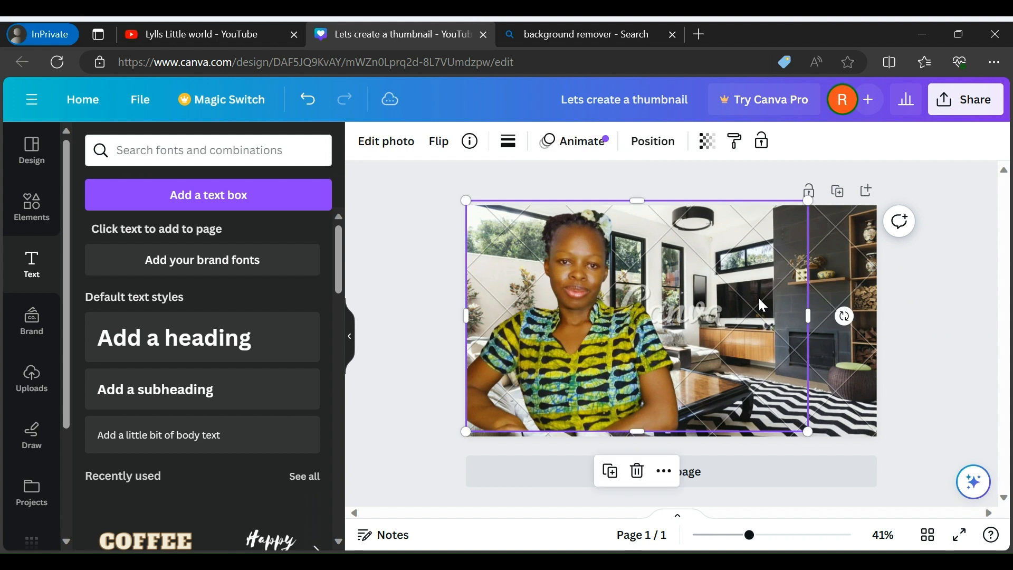
key(Delete)
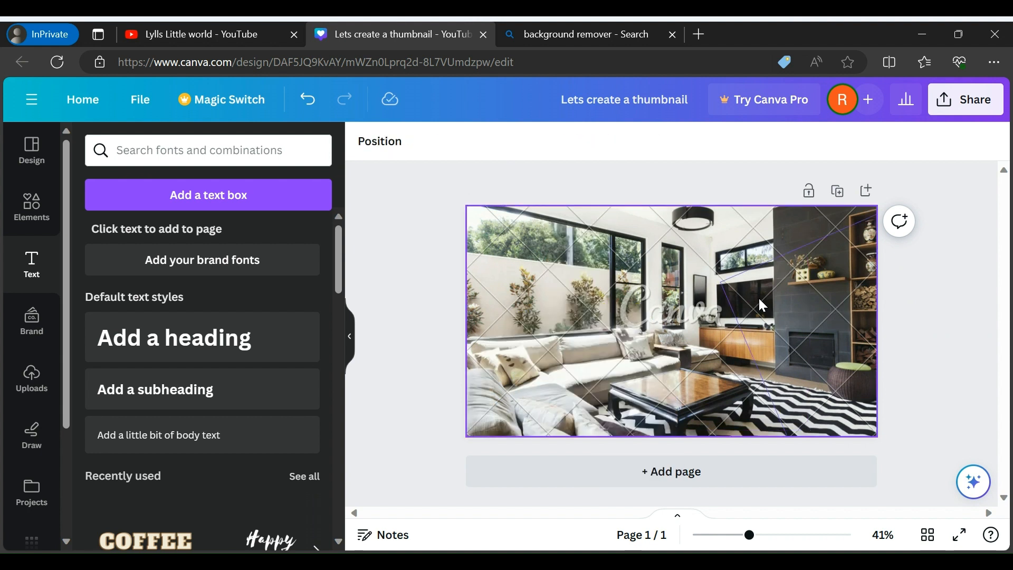
click(759, 300)
key(Delete)
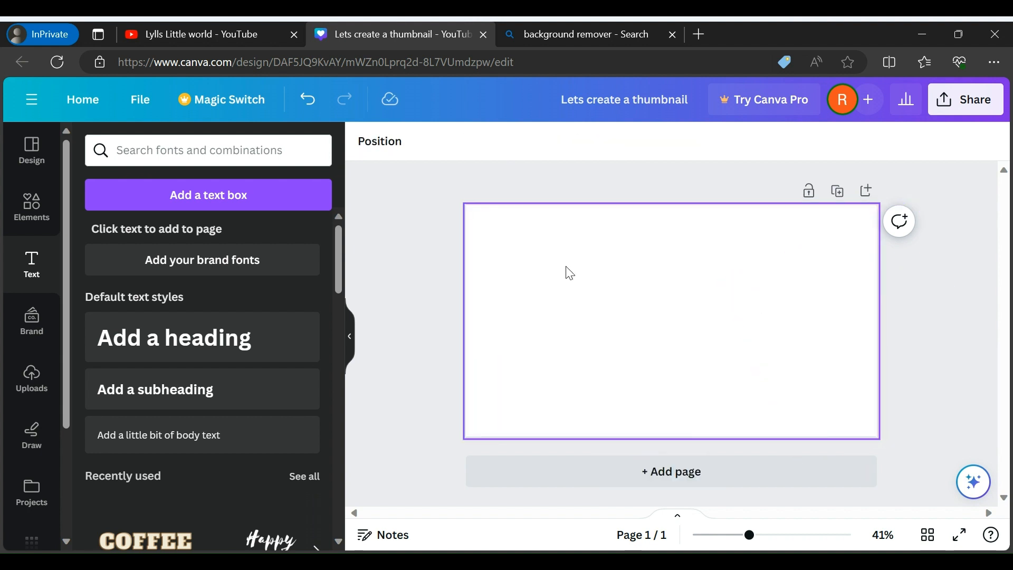
Add the uploaded photo of the oven, scaled down and fitted against the page's upper-right corner
click(31, 382)
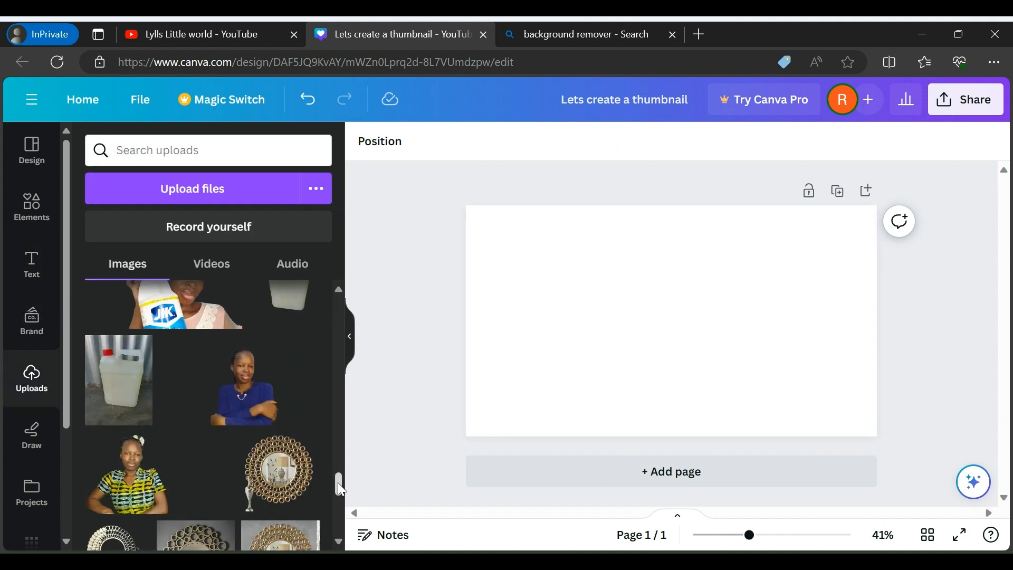
drag(339, 482, 342, 401)
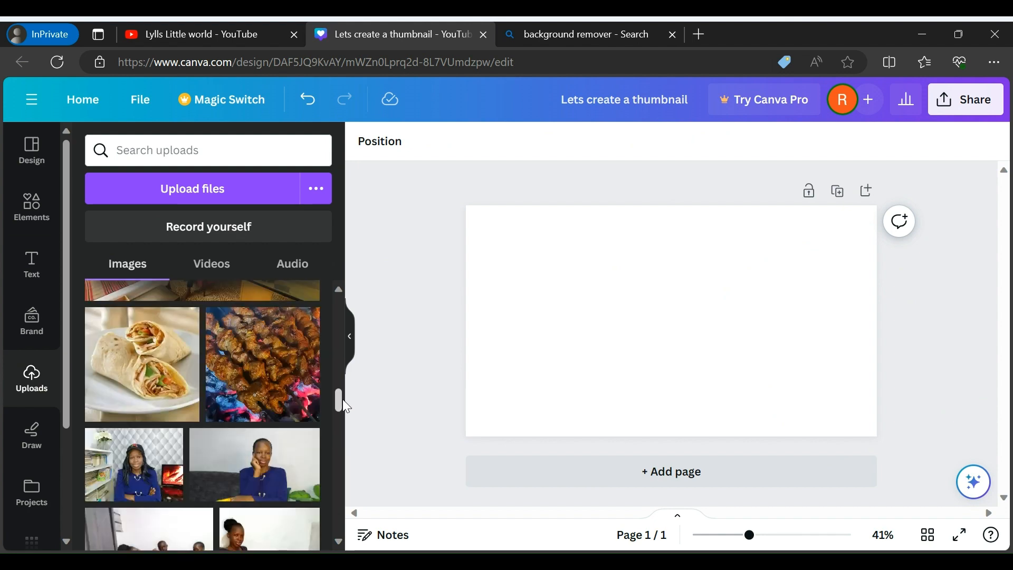
mouse_move(337, 400)
mouse_down()
mouse_move(341, 296)
mouse_move(351, 403)
mouse_up()
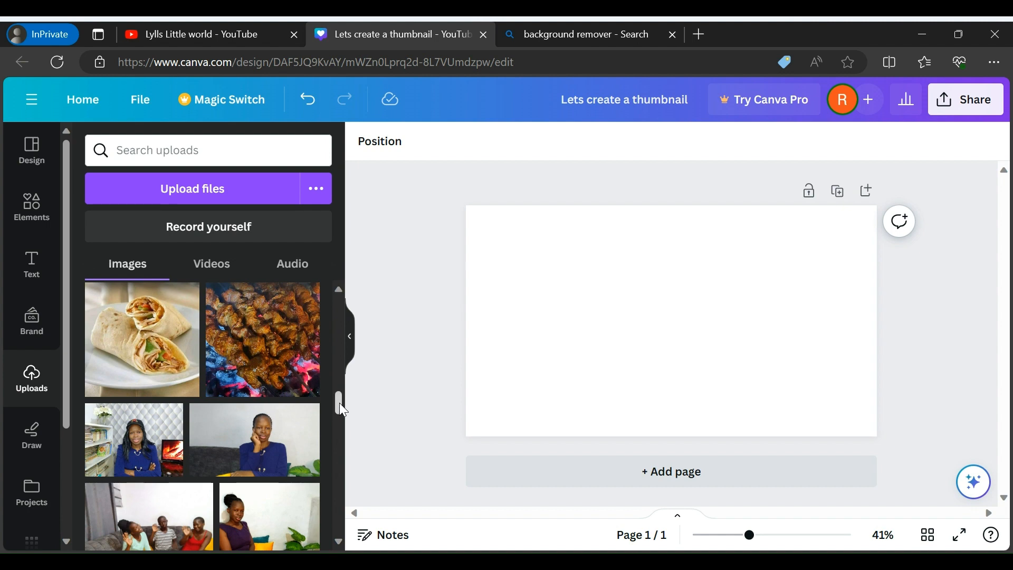
drag(338, 404, 338, 430)
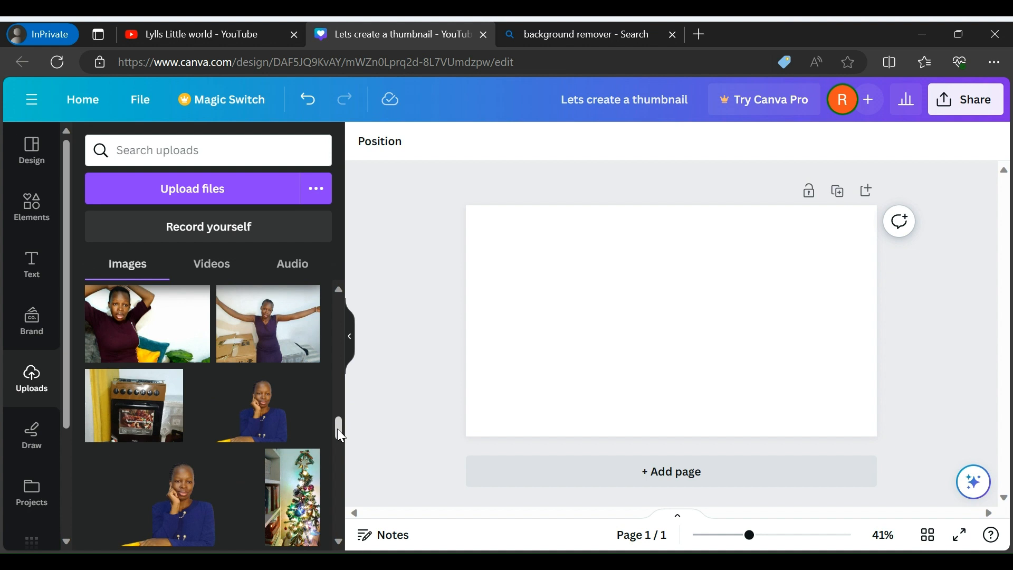
click(153, 412)
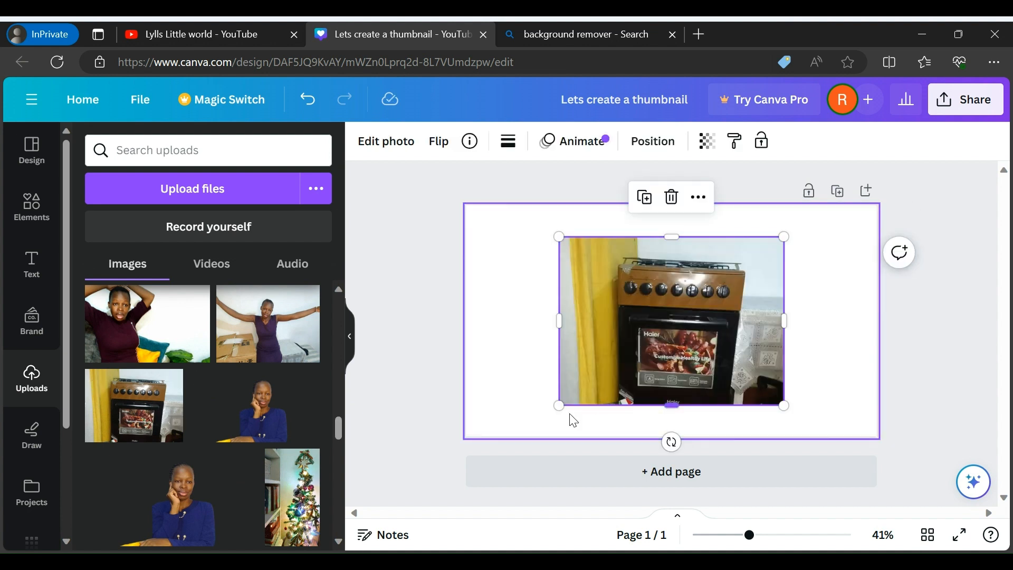
drag(557, 408, 651, 362)
drag(689, 312, 780, 295)
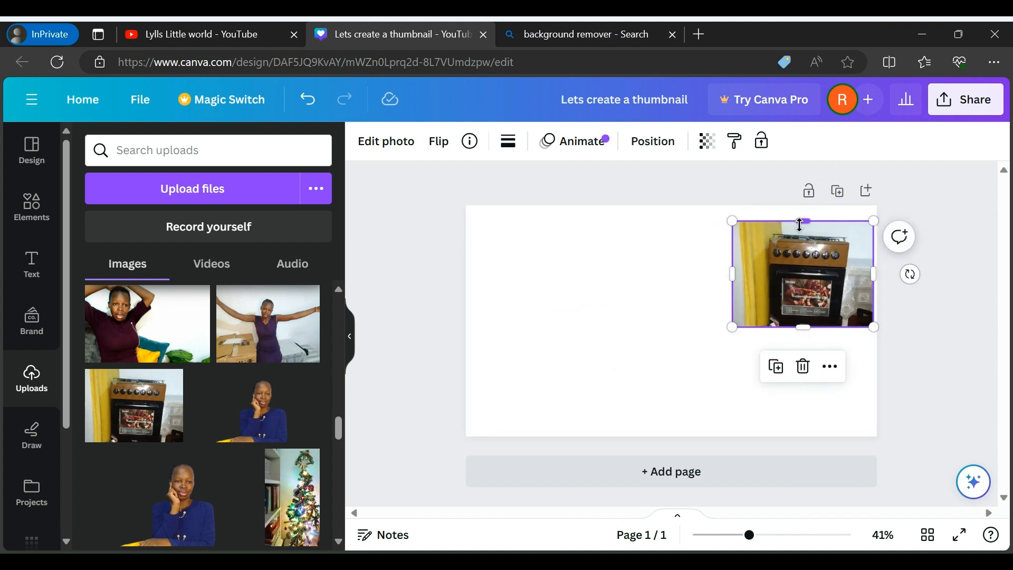
drag(802, 221, 803, 206)
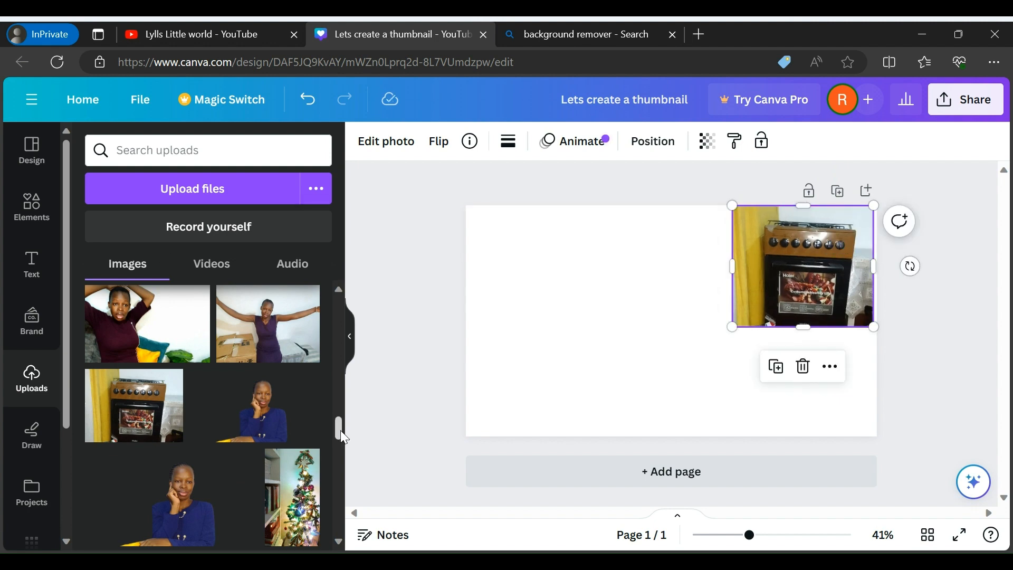
Add the uploaded photo of the wraps on a plate in the page's upper-left corner
drag(341, 430, 331, 401)
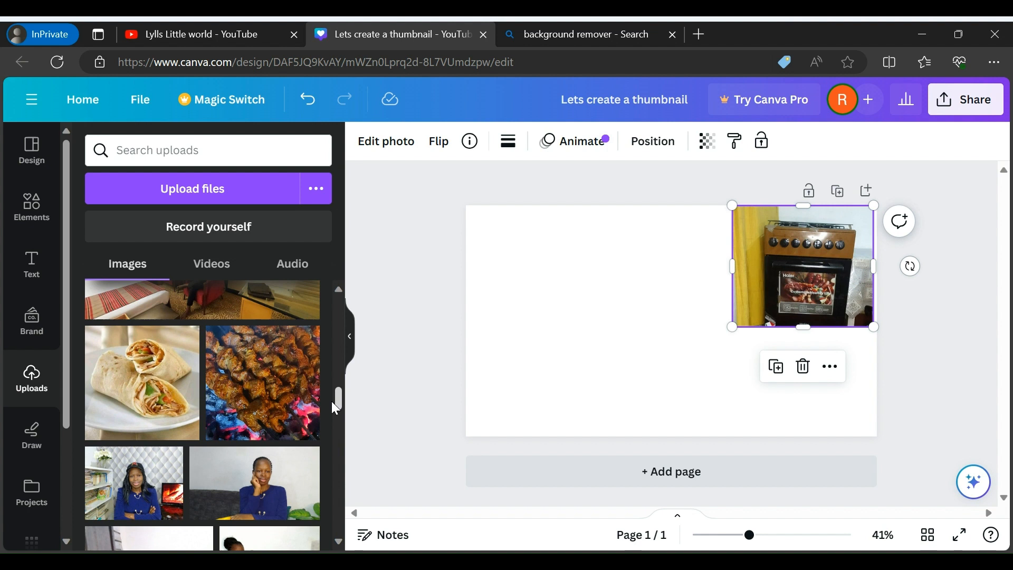
click(151, 378)
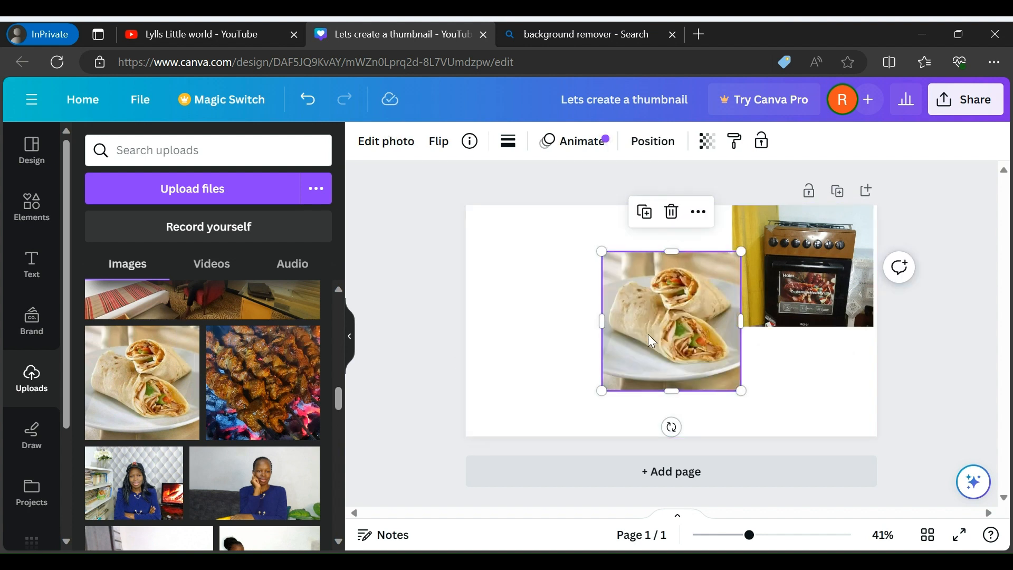
drag(648, 334, 516, 297)
click(667, 317)
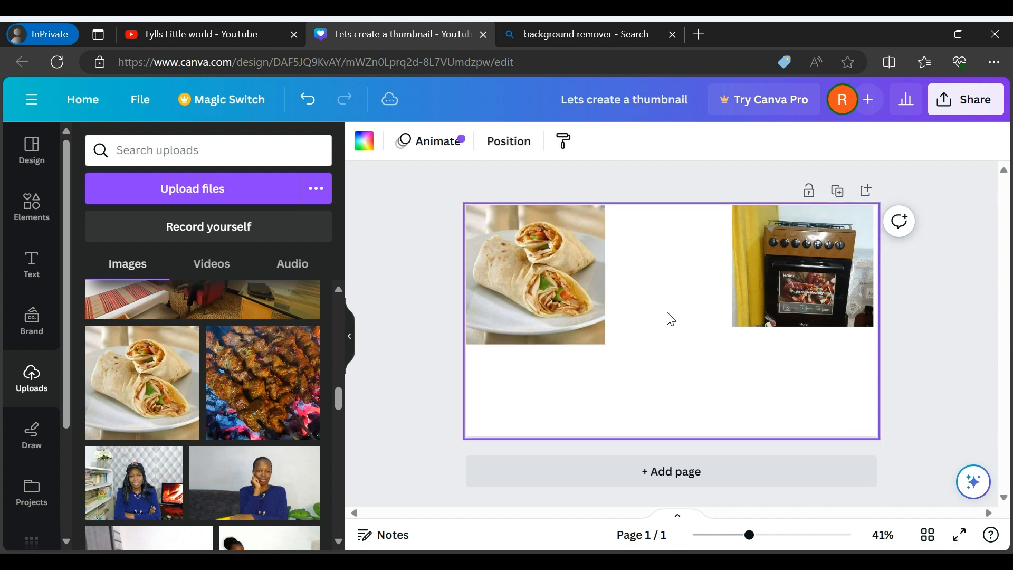
Enlarge the oven photo slightly from its lower-left corner, keeping it at the page's top edge
click(788, 306)
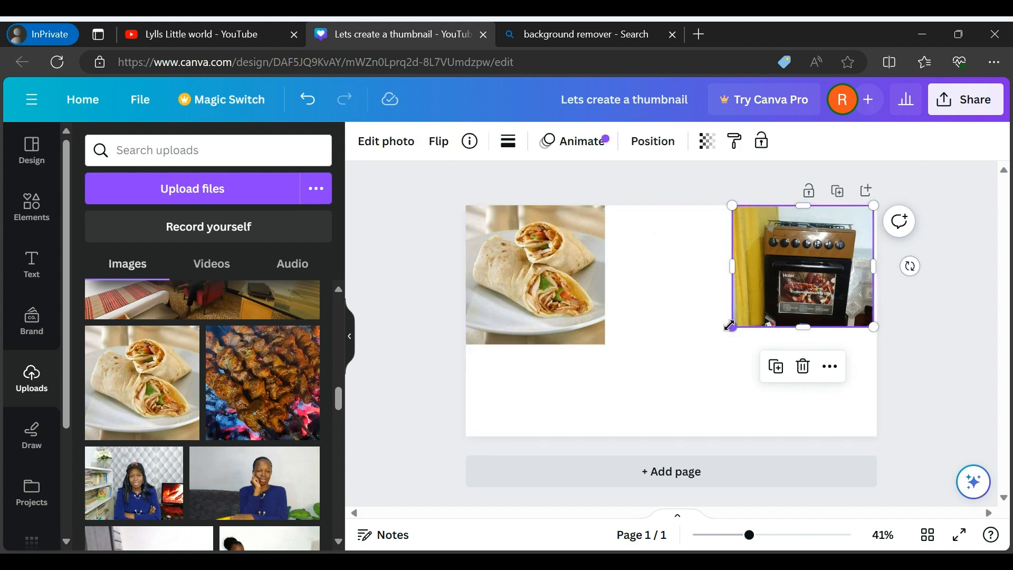
drag(733, 327, 720, 349)
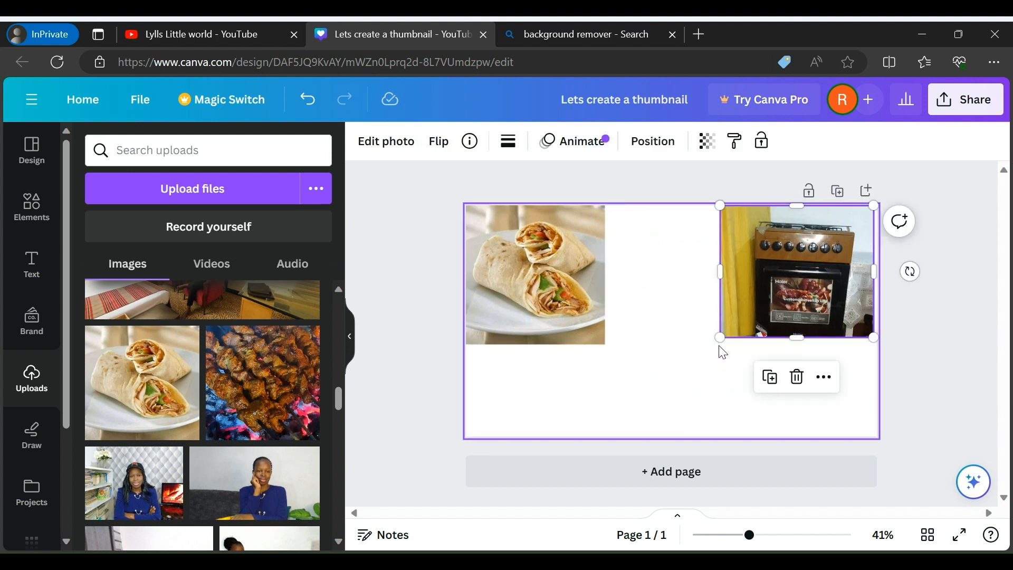
click(702, 414)
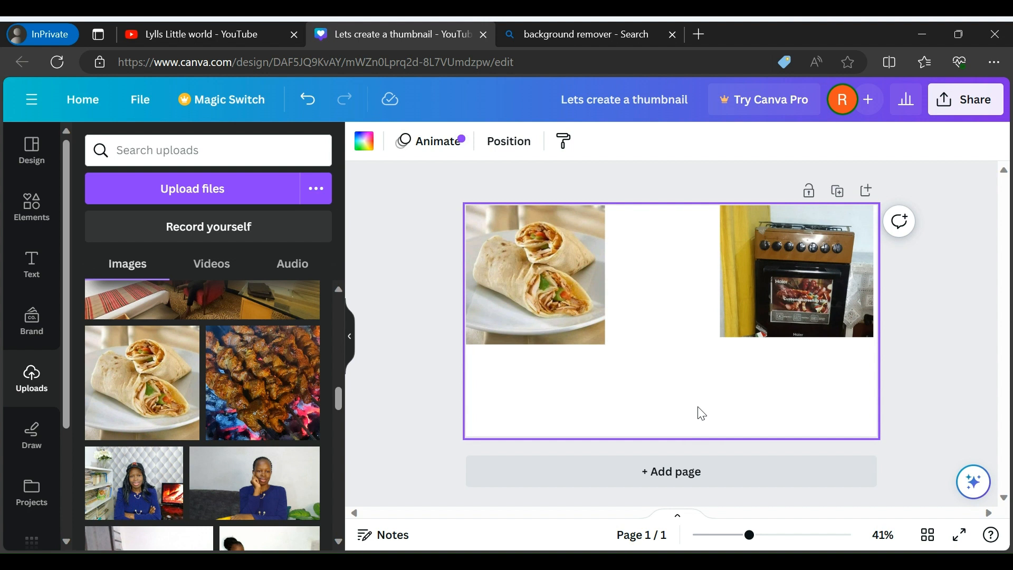
Add the uploaded grilled meat photo at the top of the page, between the wraps and the oven
click(249, 388)
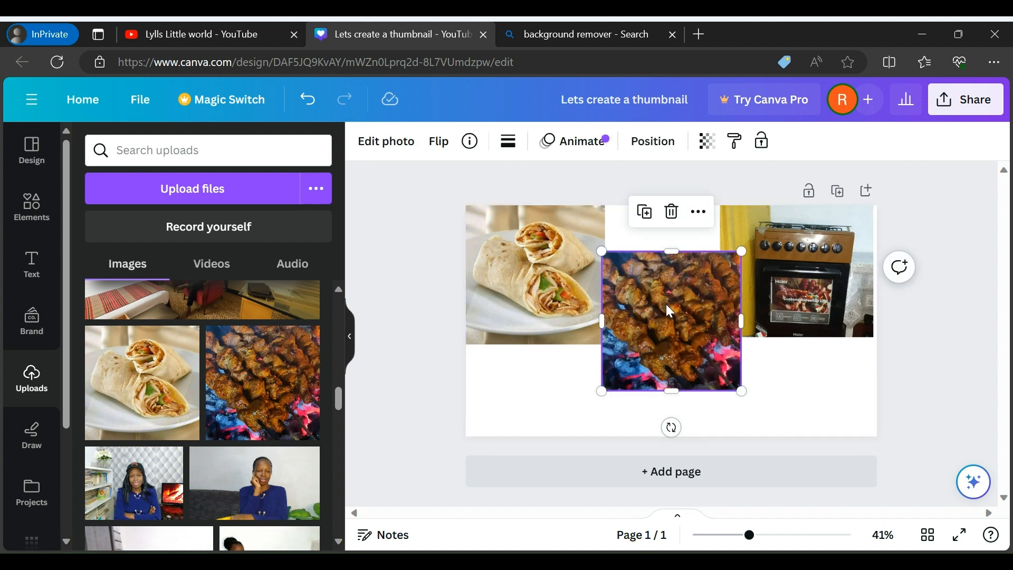
drag(666, 304, 662, 256)
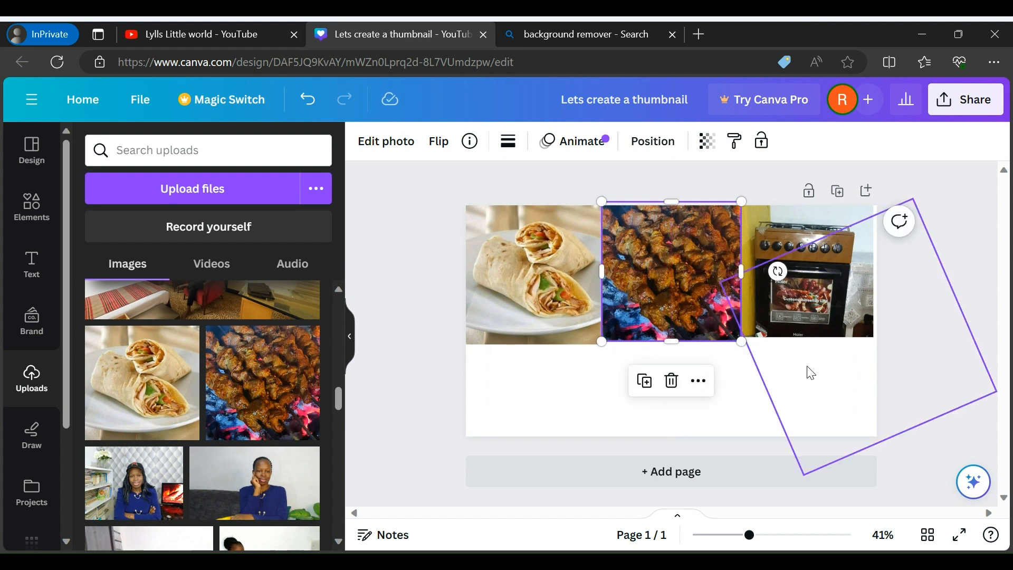
click(960, 408)
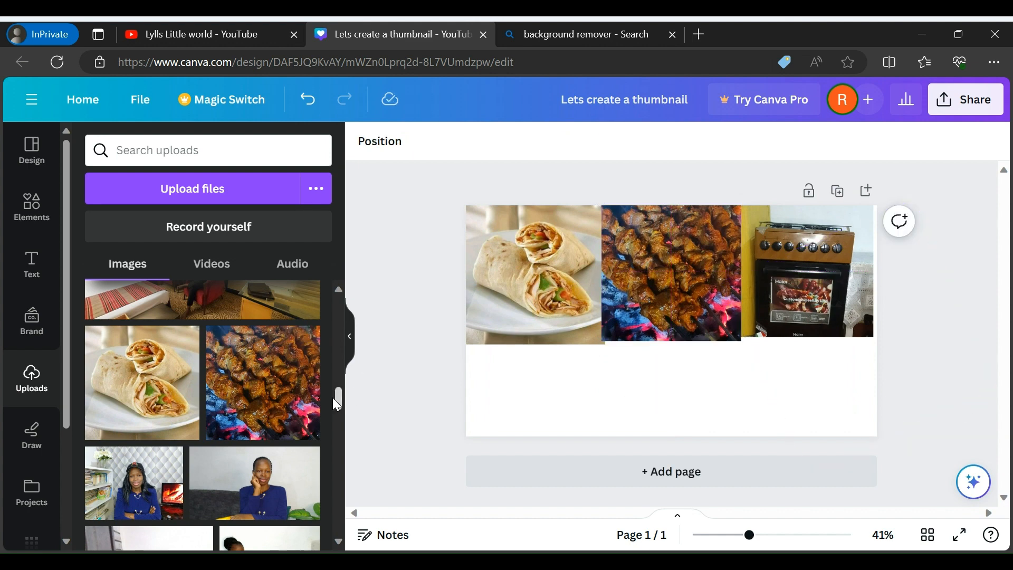
Add the uploaded cutout of the woman holding a JIK bottle in the page's lower-left corner
scroll(333, 406, down, 1)
drag(333, 407, 340, 478)
click(201, 415)
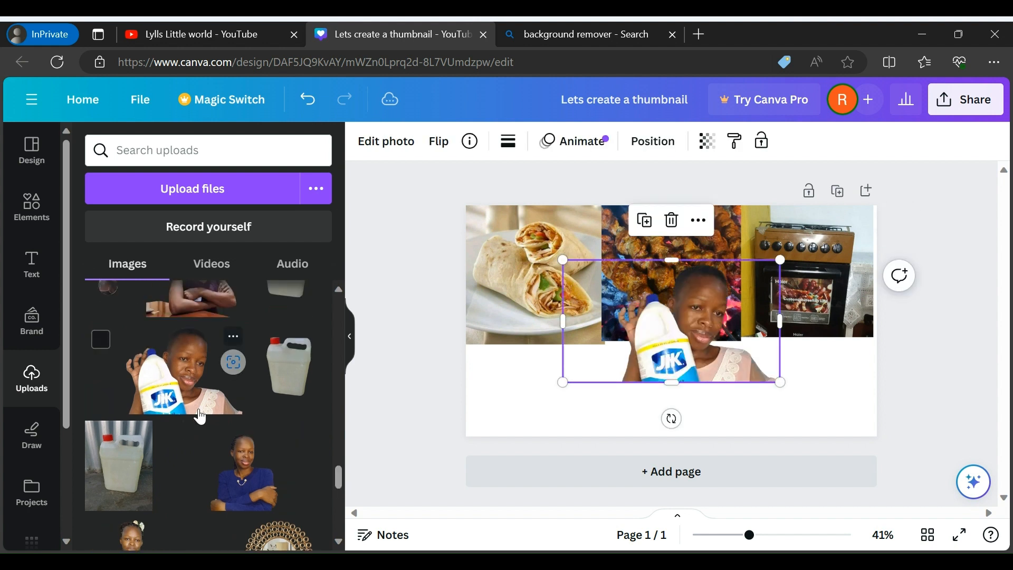
drag(691, 340, 541, 400)
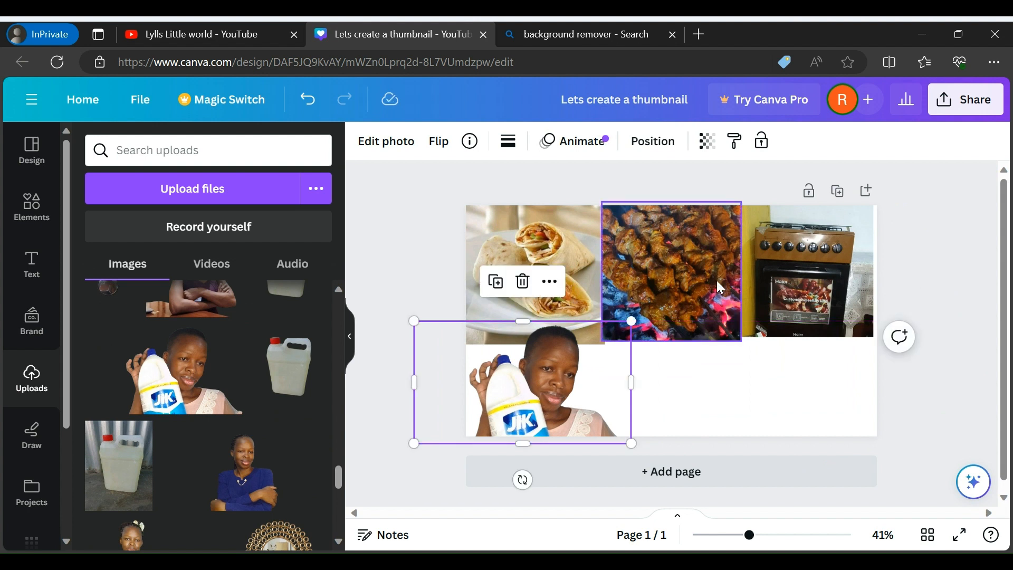
click(710, 393)
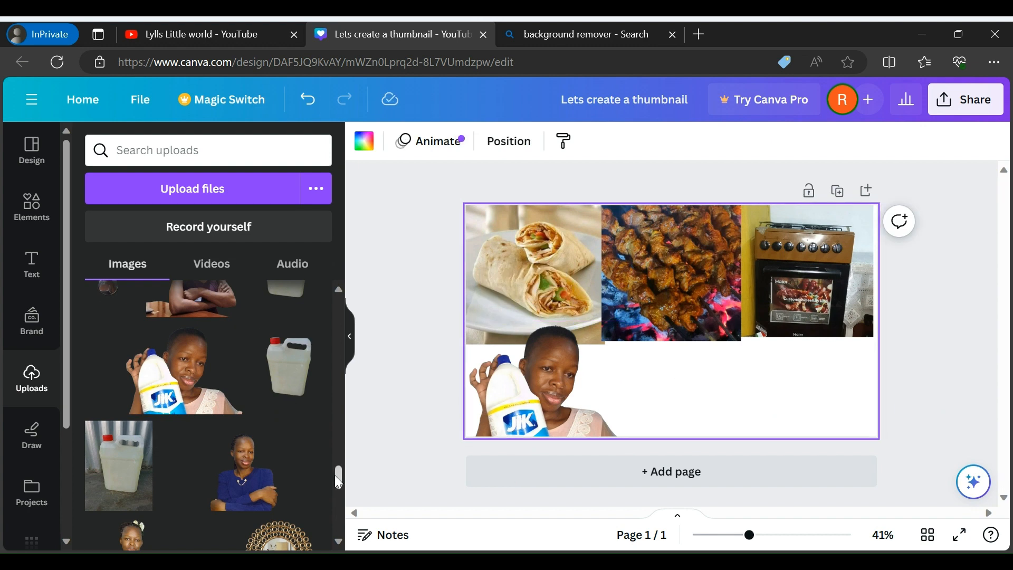
Replace the JIK bottle cutout with the photo of a woman behind folded clothes, scaled down into the page's lower-left corner
drag(338, 475, 350, 543)
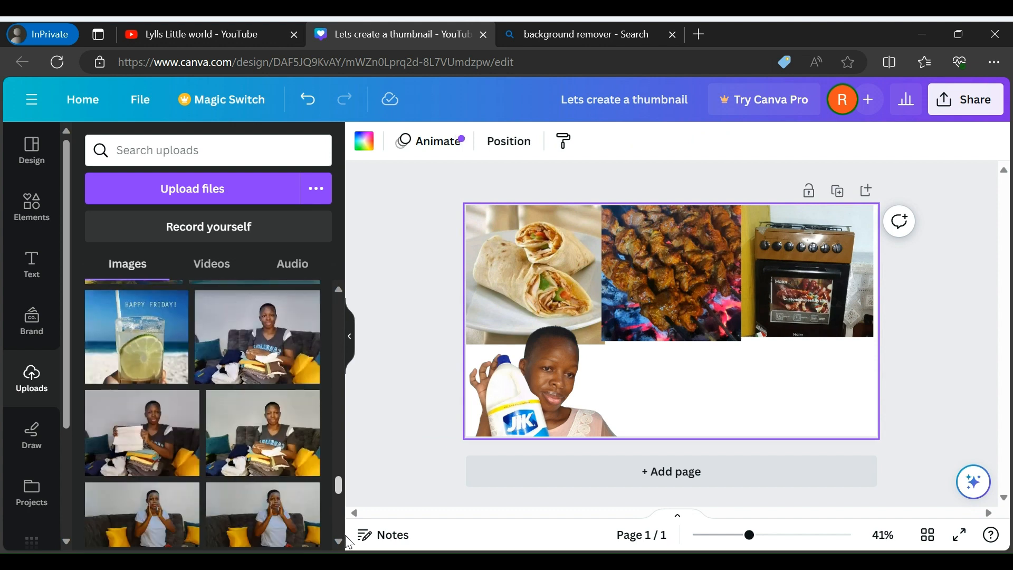
click(563, 390)
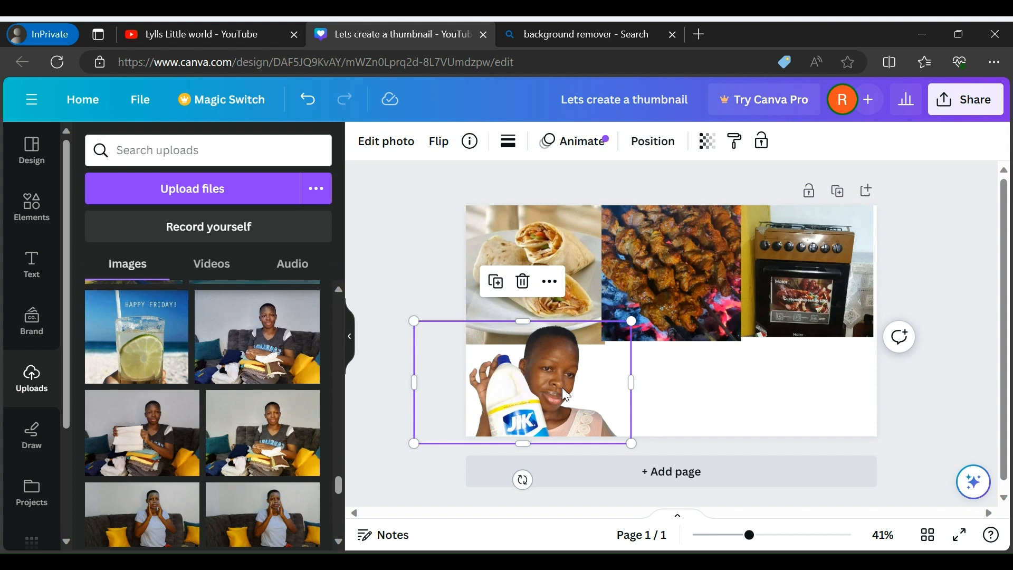
key(Delete)
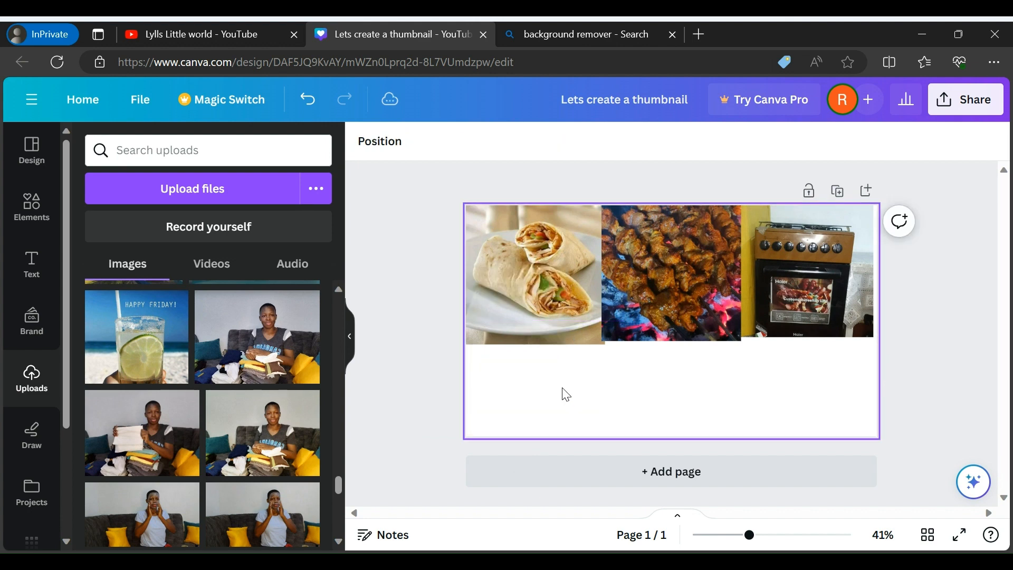
click(260, 372)
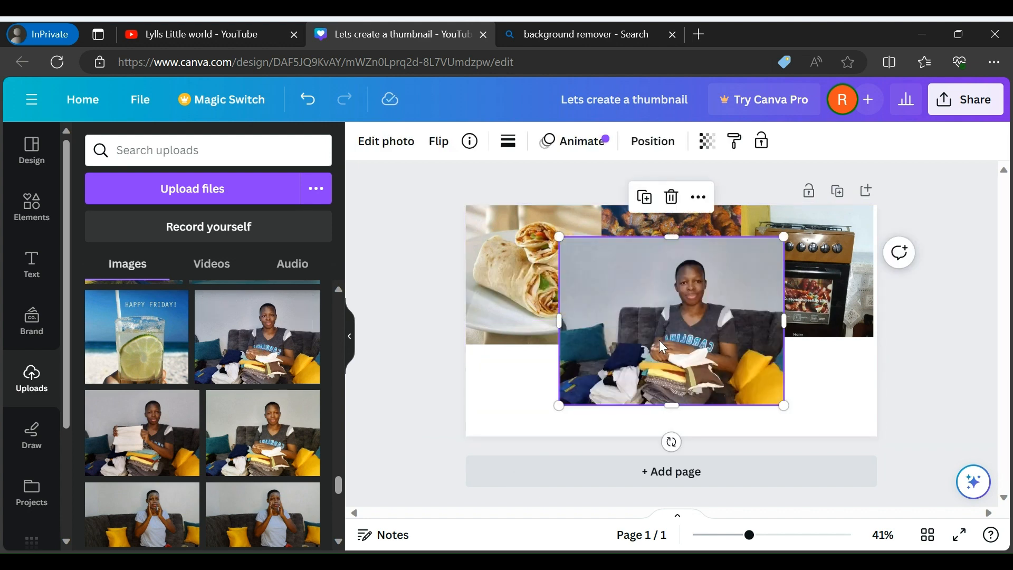
drag(660, 340, 532, 410)
drag(435, 475, 493, 430)
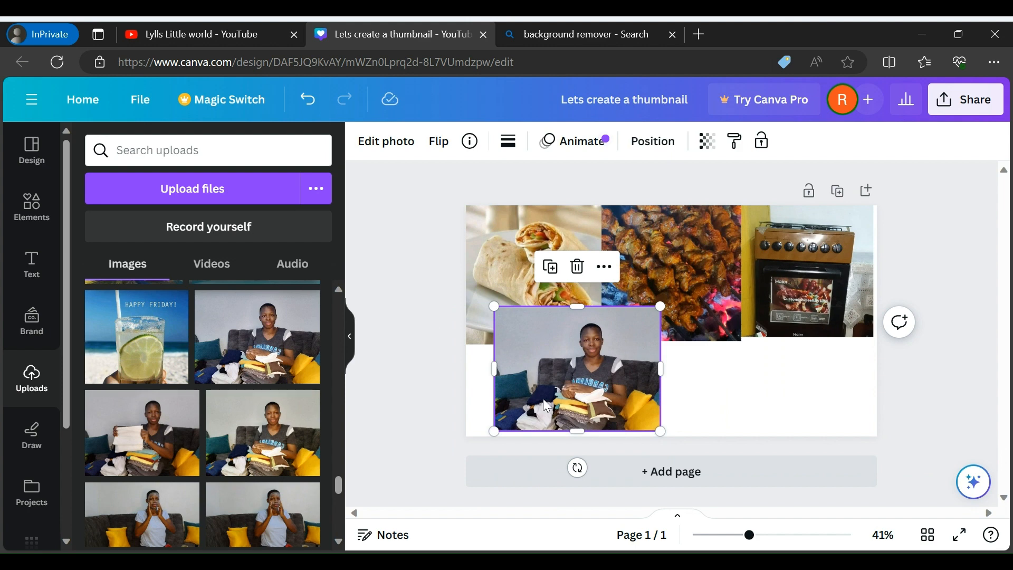
drag(543, 397, 509, 403)
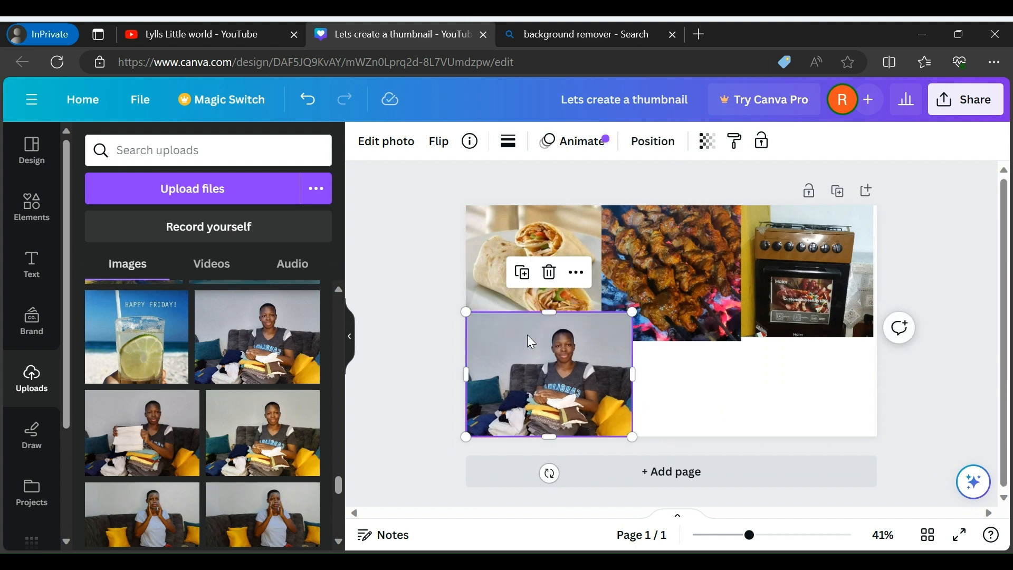
Shrink the wraps photo to end at the top of the woman's photo, then widen it to the page's left edge
click(510, 289)
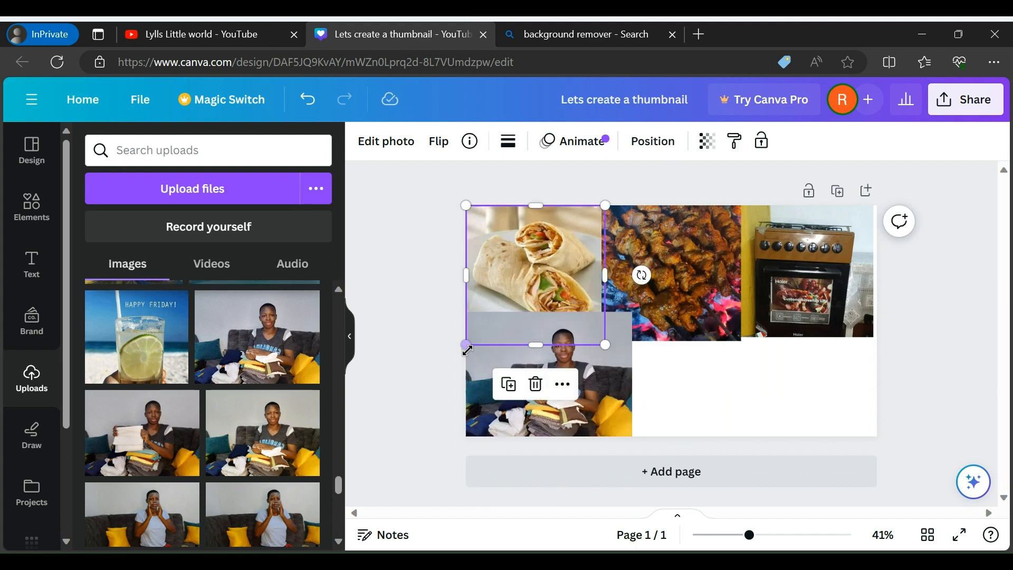
drag(468, 337, 500, 305)
drag(495, 255, 460, 254)
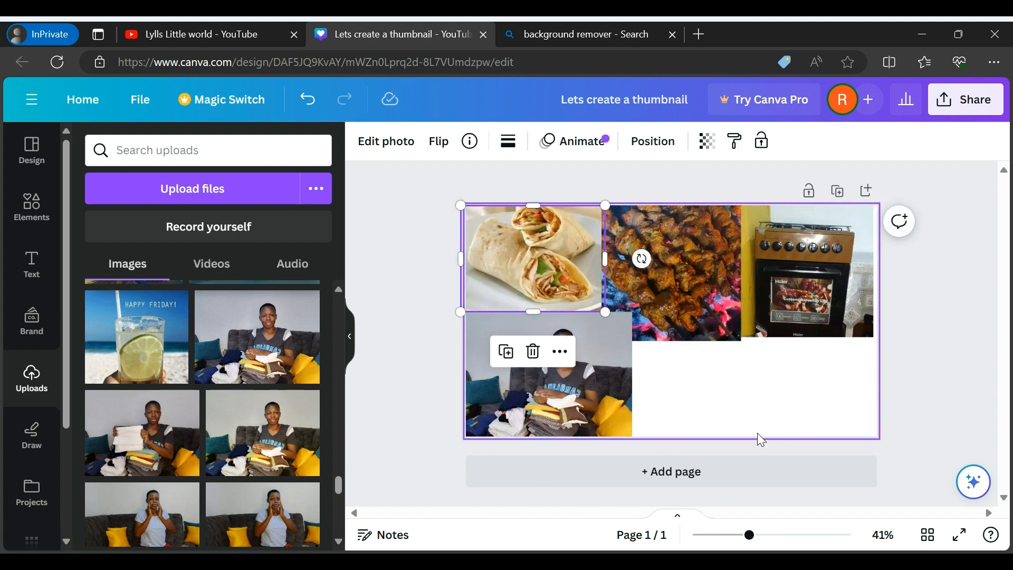
click(761, 403)
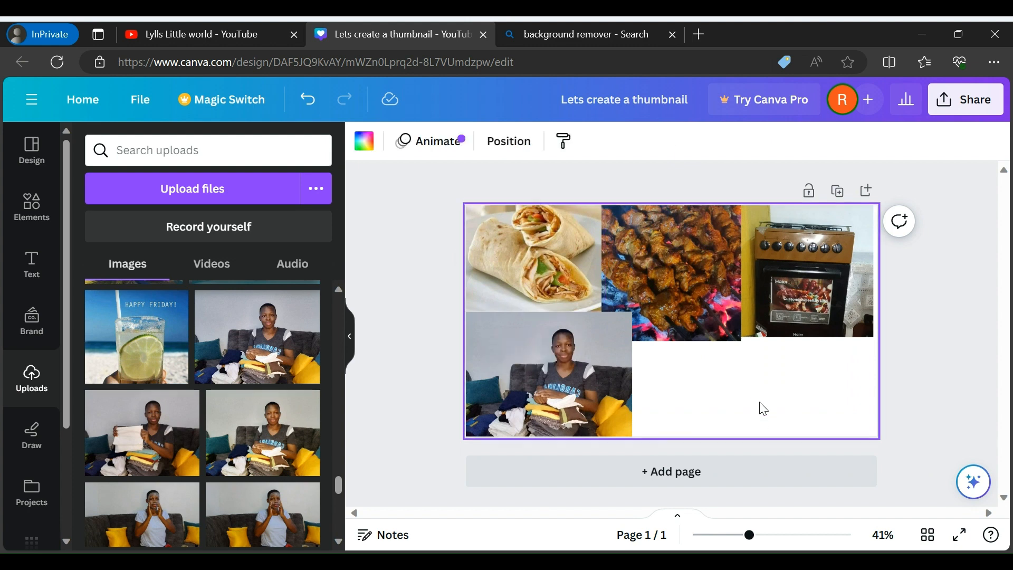
Select the grilled meat photo between the wraps and the oven for adjustment
click(695, 287)
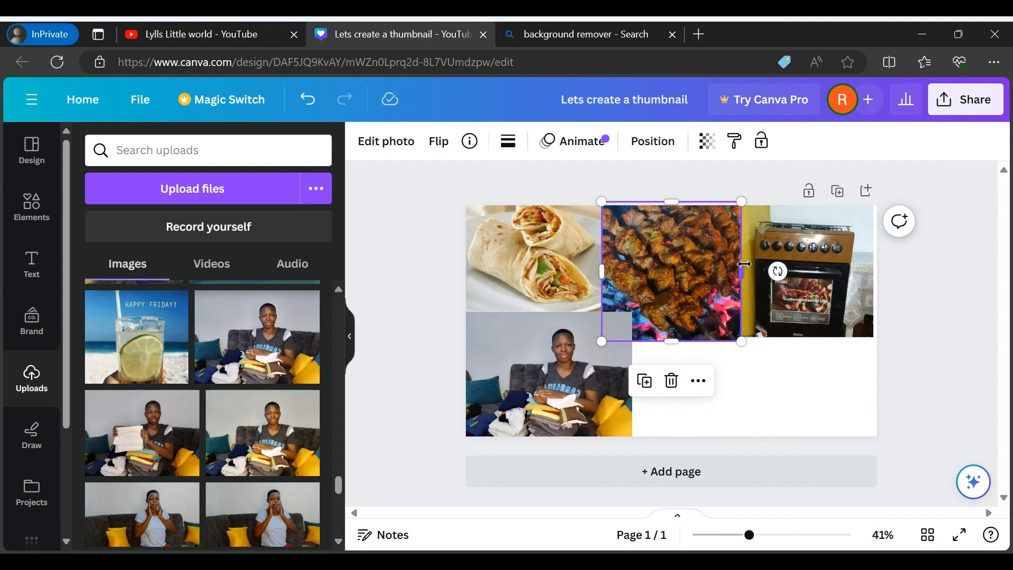
click(717, 406)
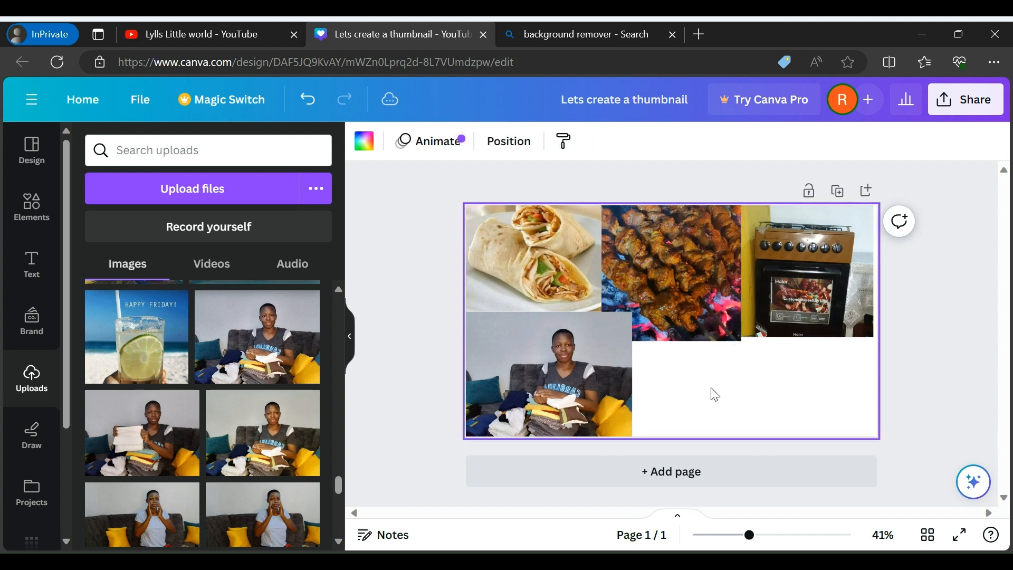
click(692, 290)
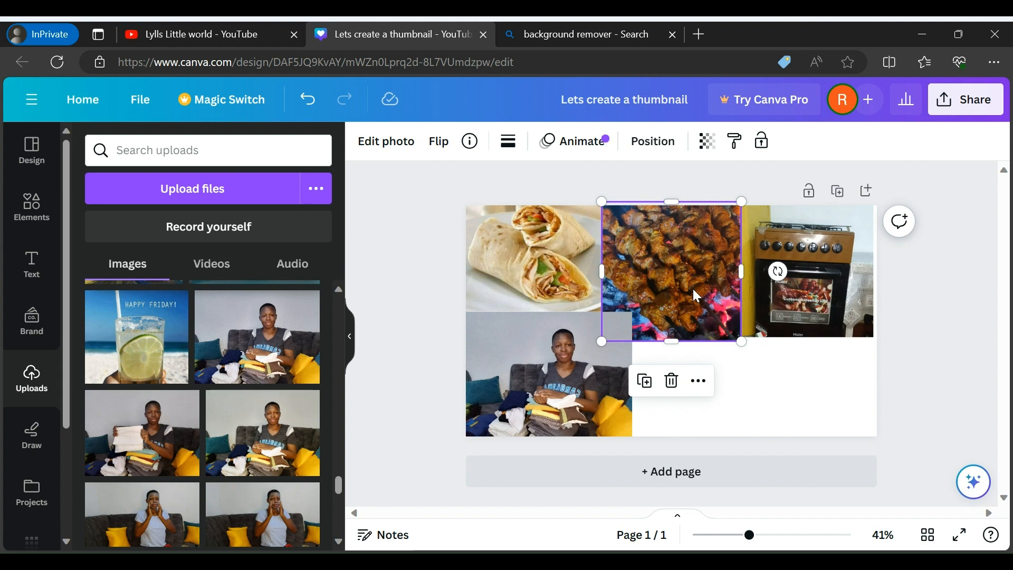
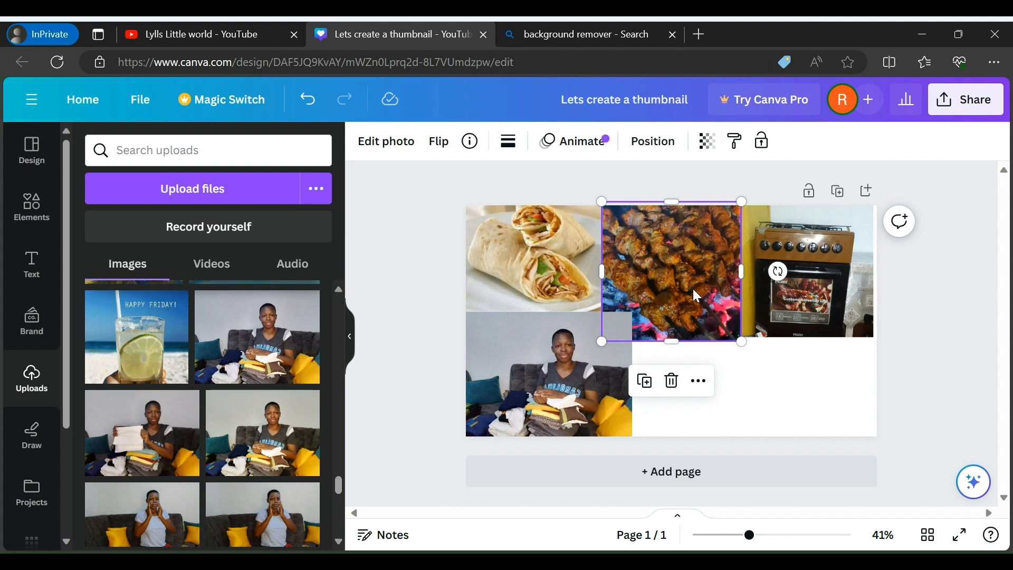
Add the uploaded photo of the woman touching her face, scaled down into the empty area beside the folded-clothes photo
click(957, 332)
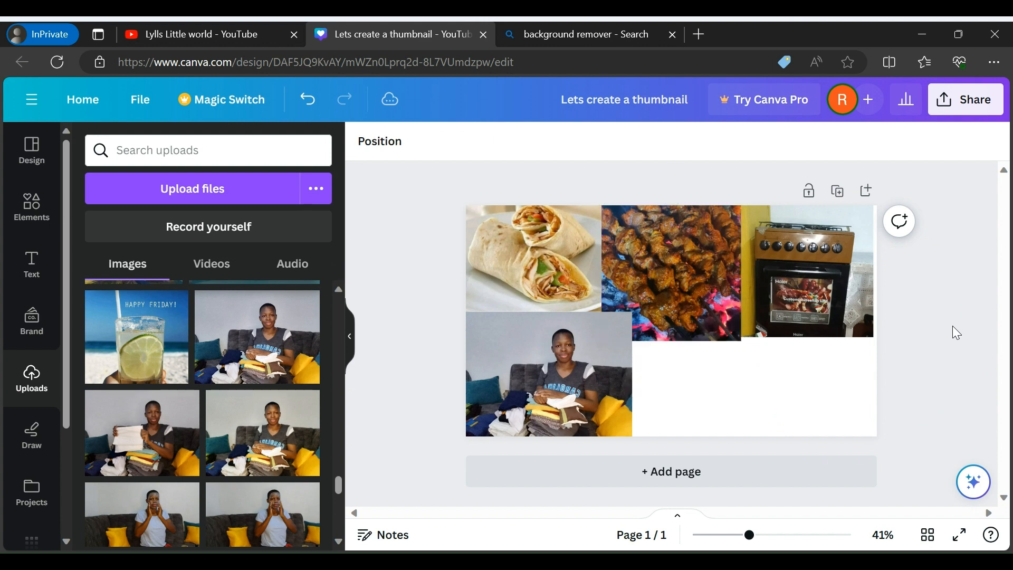
click(269, 533)
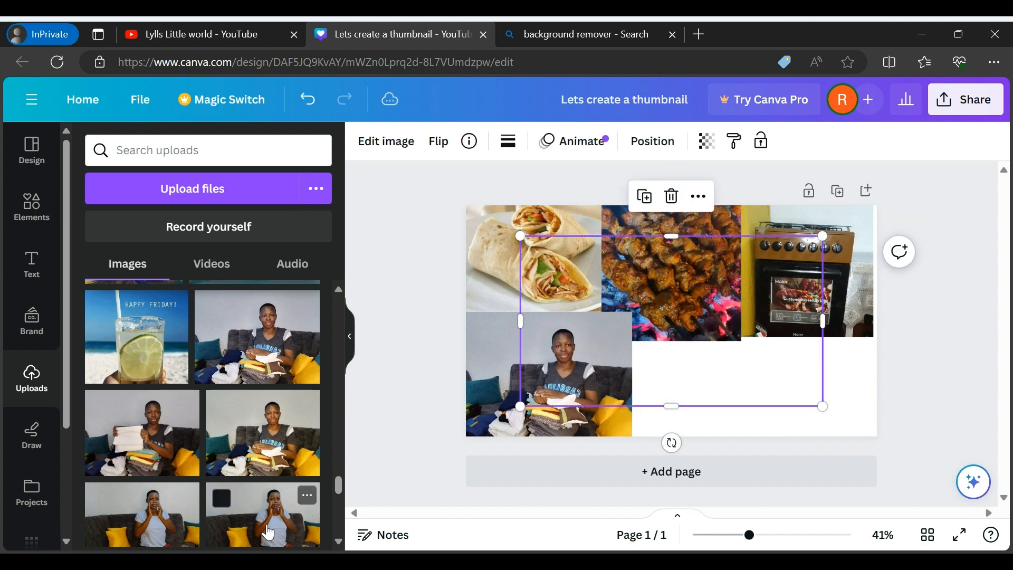
drag(688, 342, 793, 397)
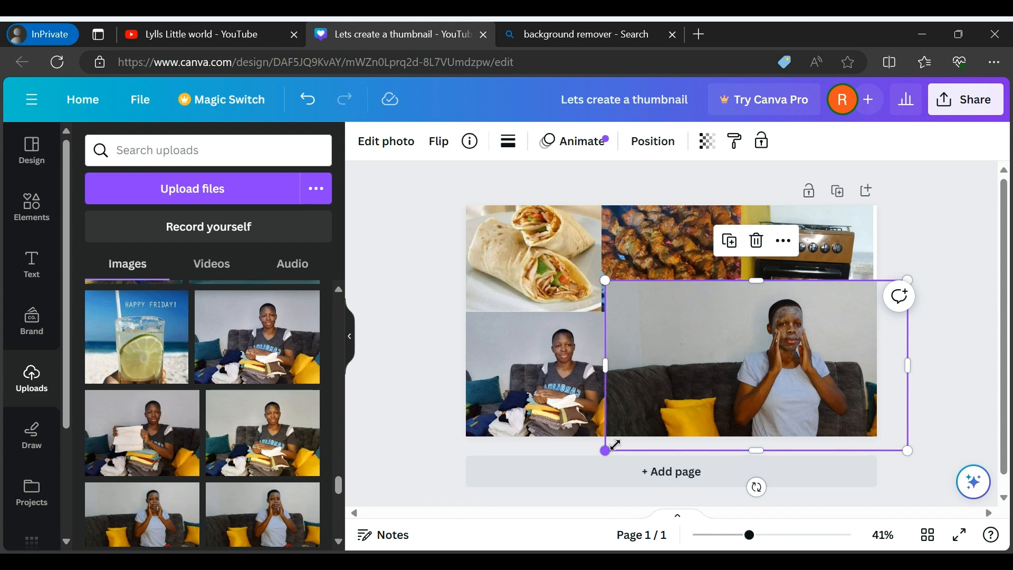
drag(606, 450, 720, 385)
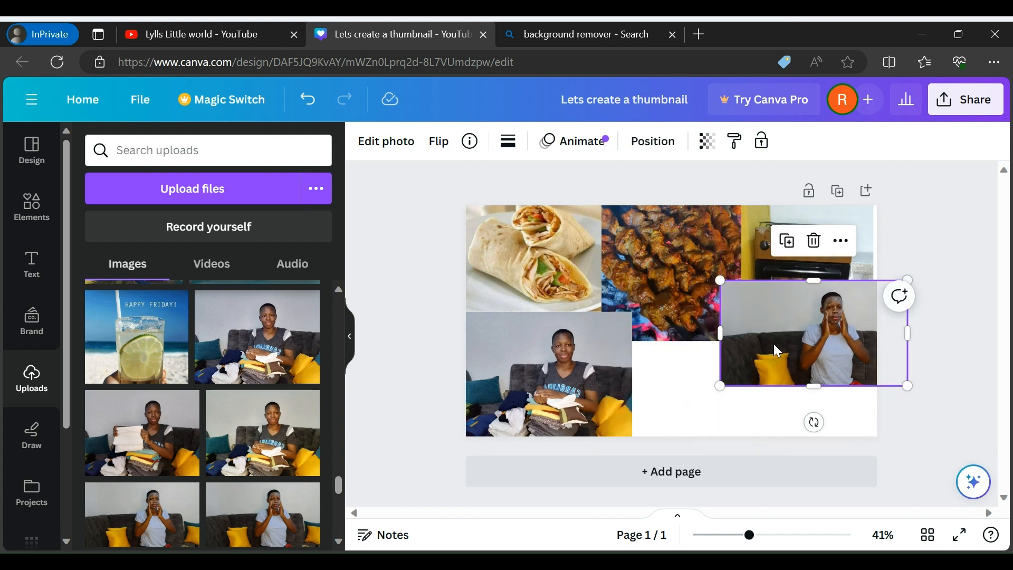
drag(774, 345, 690, 398)
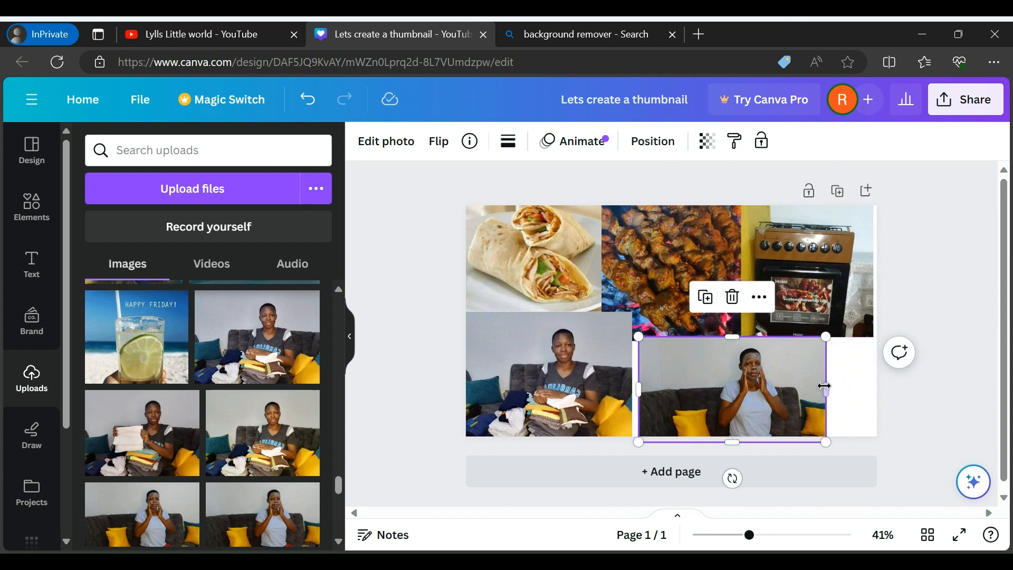
Widen the photo of the woman touching her face to meet the page's right edge and the folded-clothes photo
drag(826, 386, 876, 385)
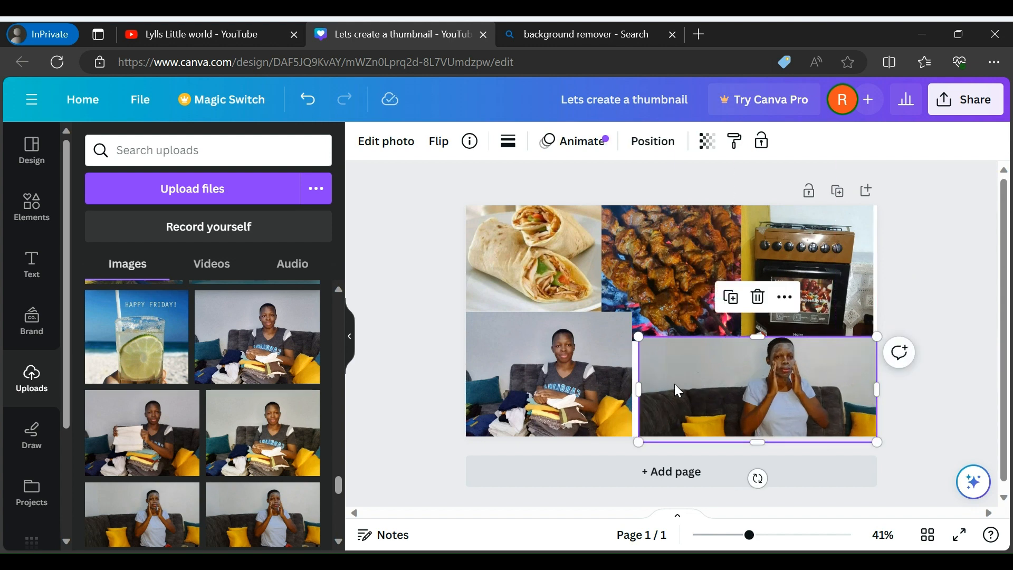
drag(639, 389, 632, 390)
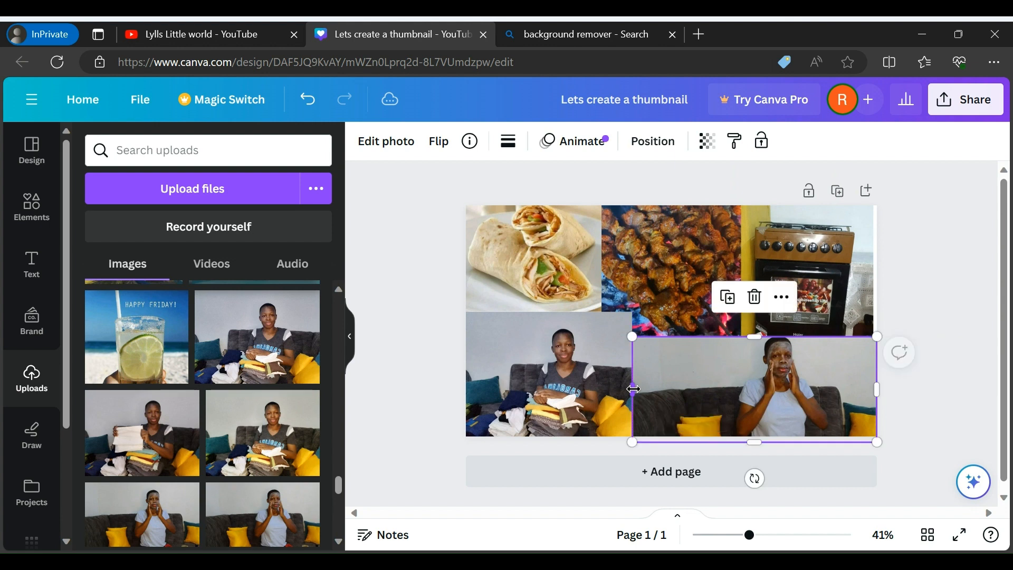
click(584, 329)
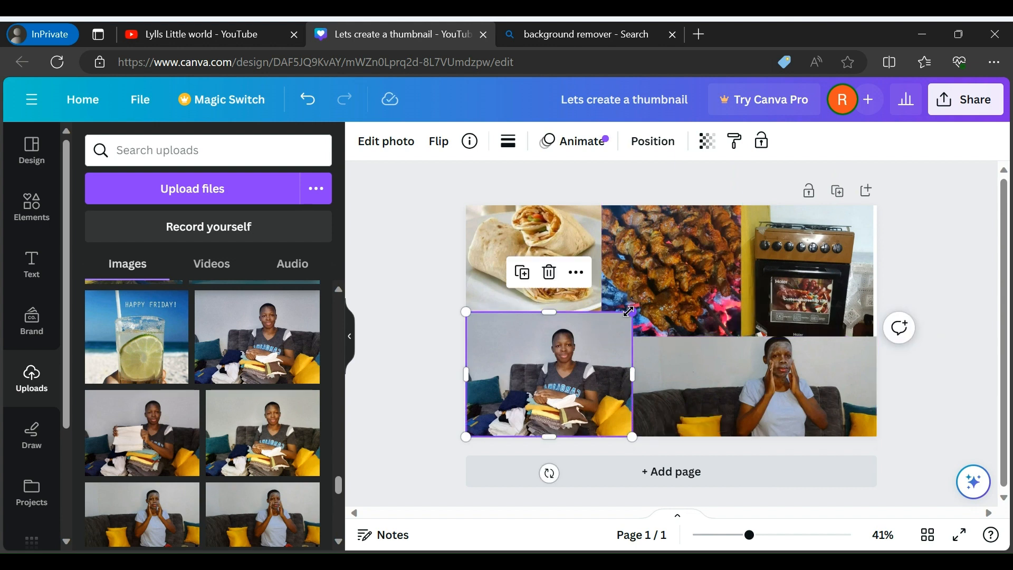
drag(621, 325, 632, 312)
click(942, 285)
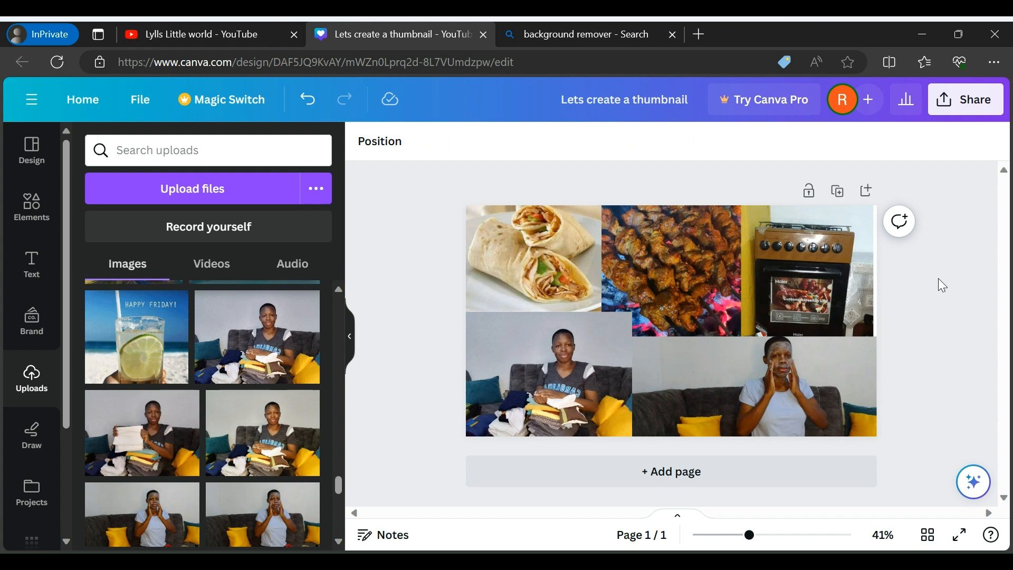
Apply the Fresco filter to the folded-clothes photo and the photo of the woman touching her face
click(564, 375)
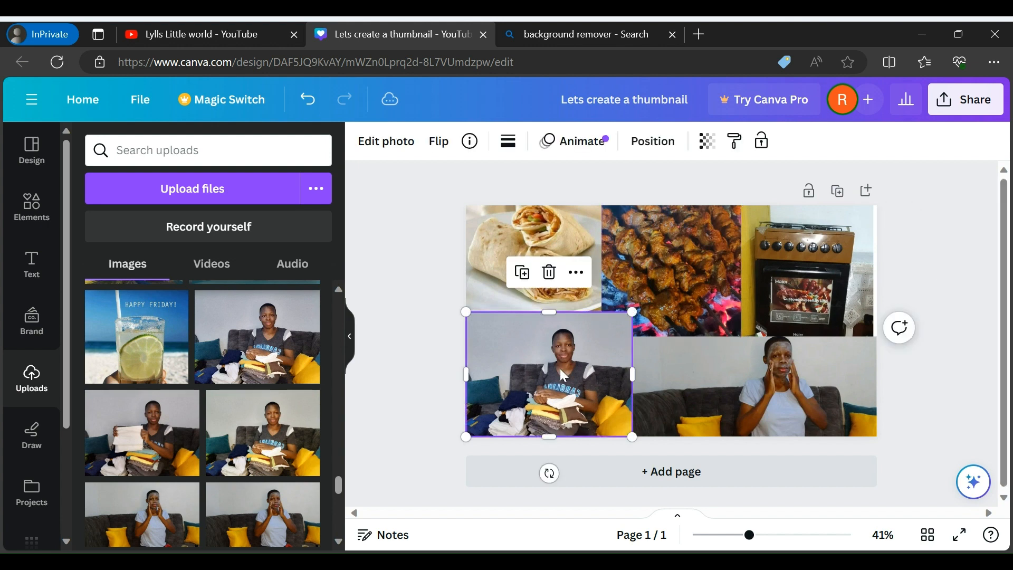
click(366, 141)
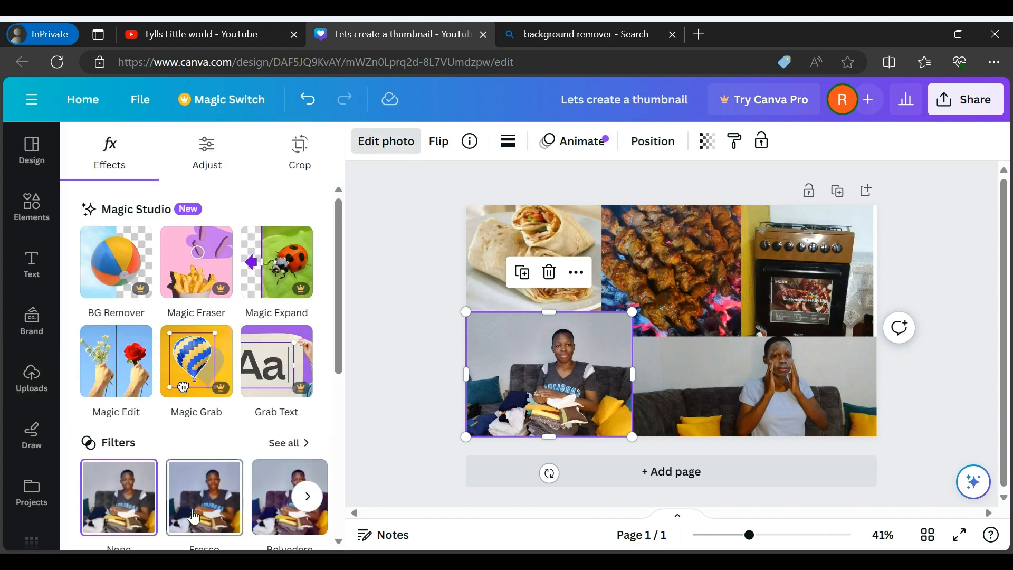
click(195, 517)
click(776, 426)
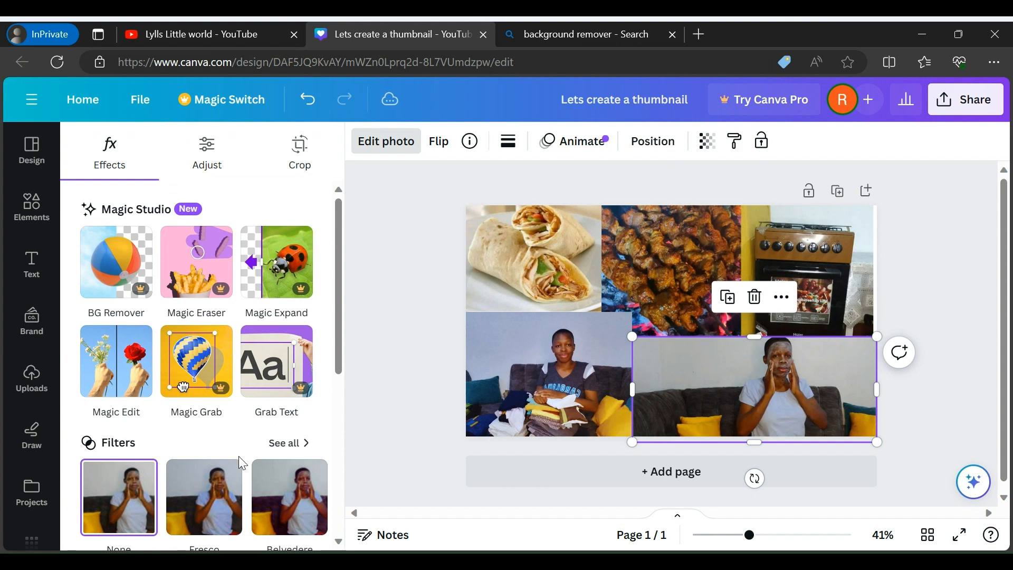
click(198, 492)
Apply the Fresco filter to the wraps, grilled meat and oven photos in the upper row
click(509, 243)
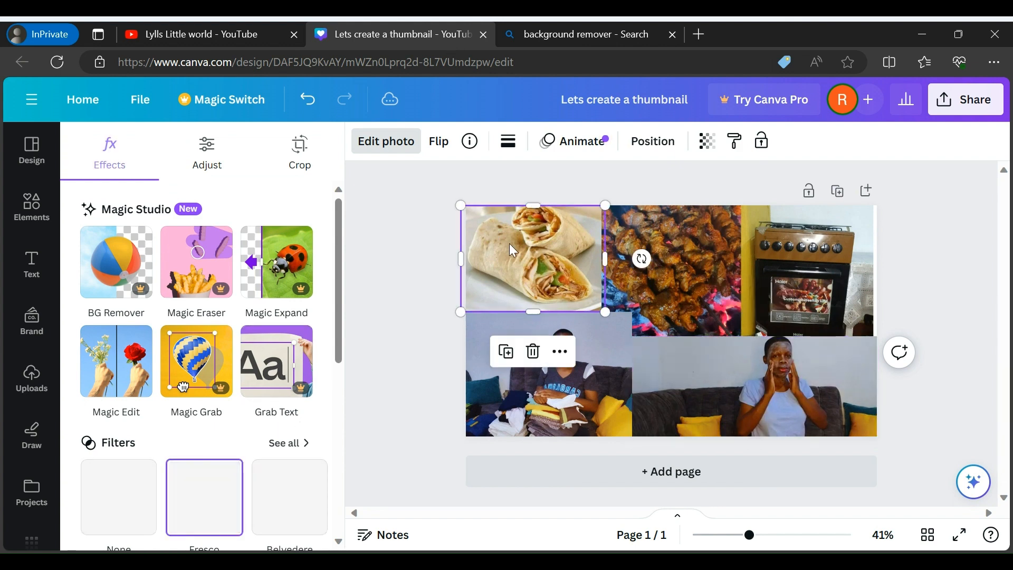
click(194, 534)
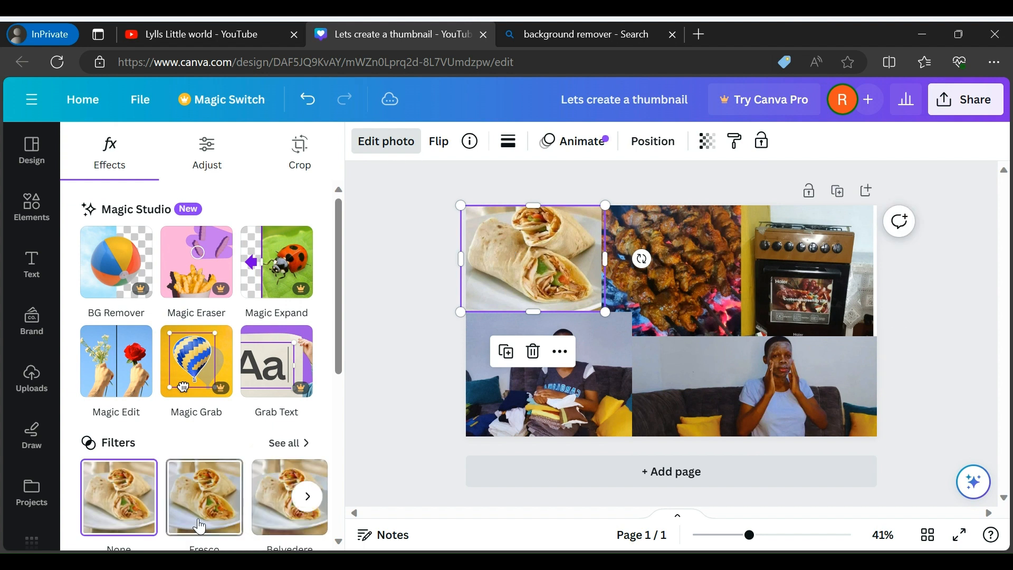
click(681, 285)
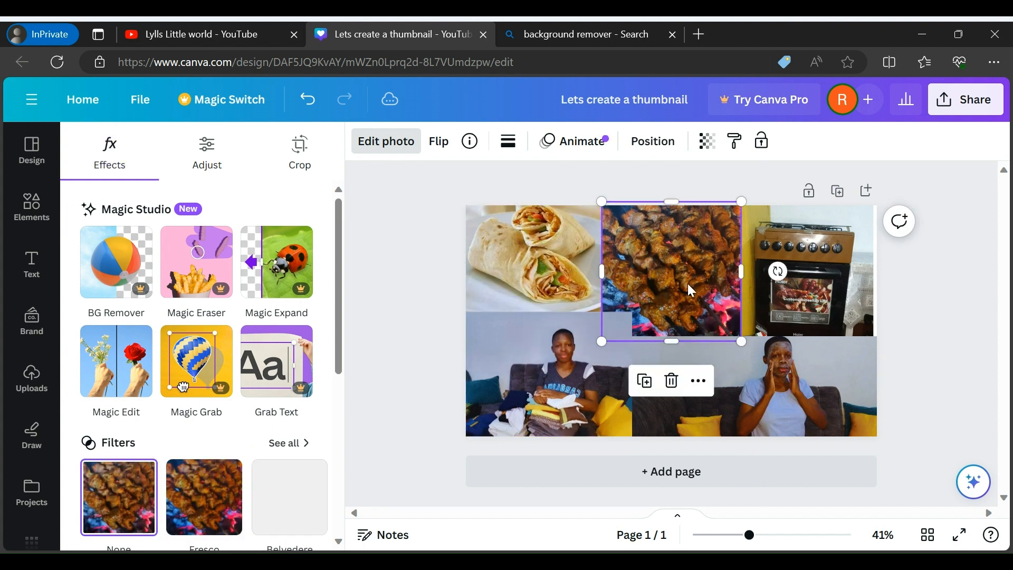
click(205, 494)
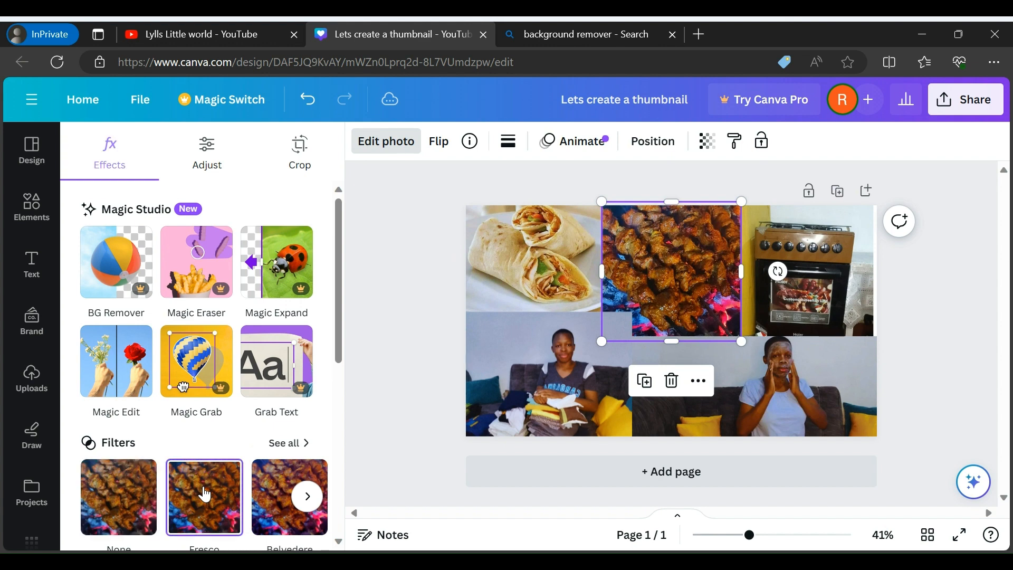
click(799, 301)
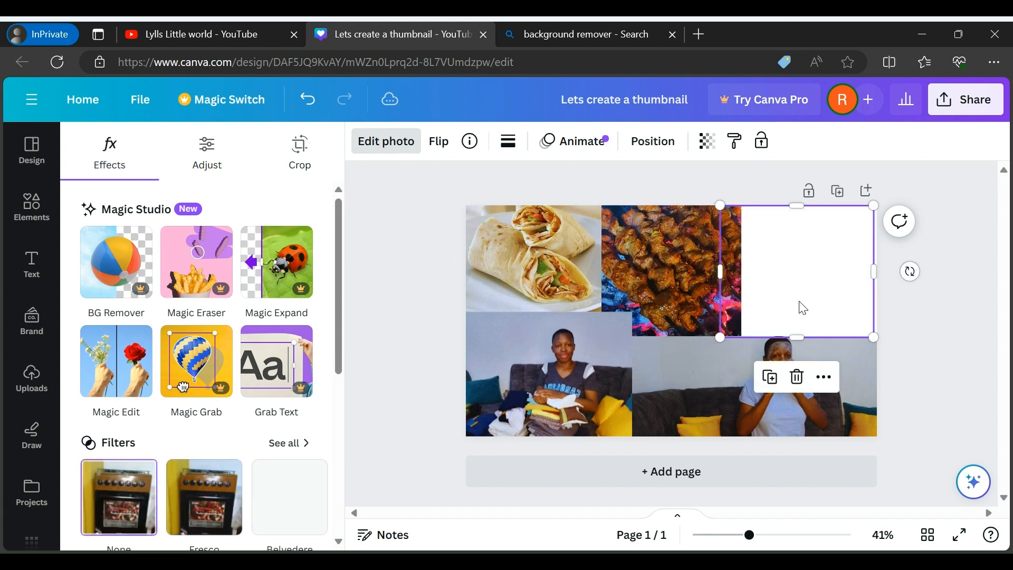
click(215, 523)
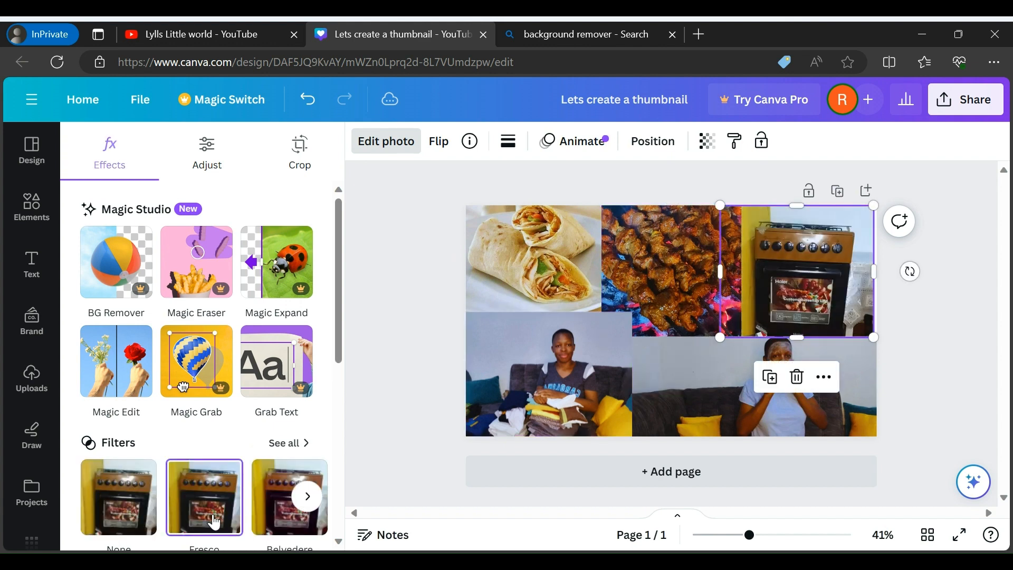
click(948, 342)
click(949, 342)
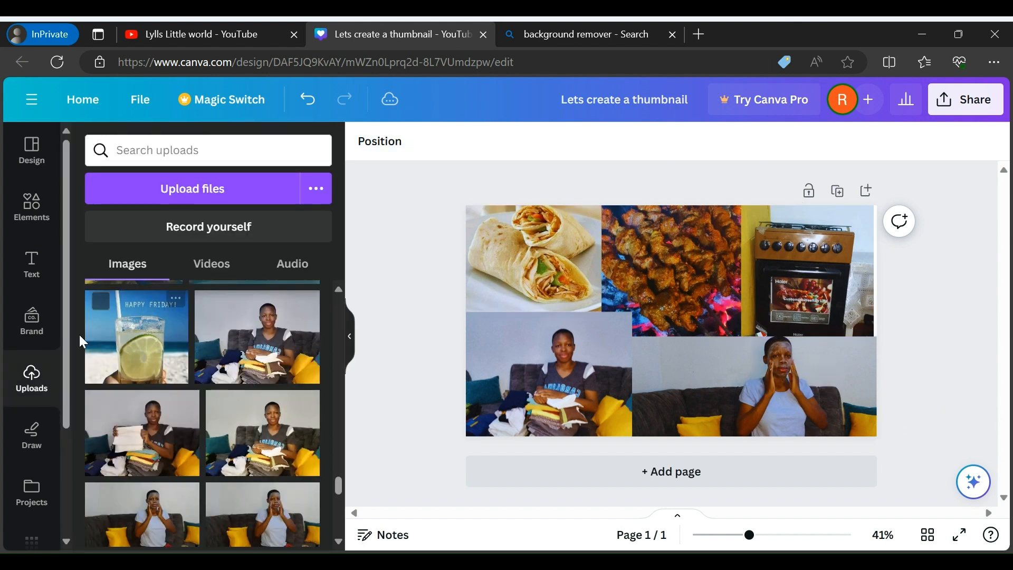
Add a text box over the collage reading "Alot of cooking/organizing/new purchases/selfcare"
click(29, 263)
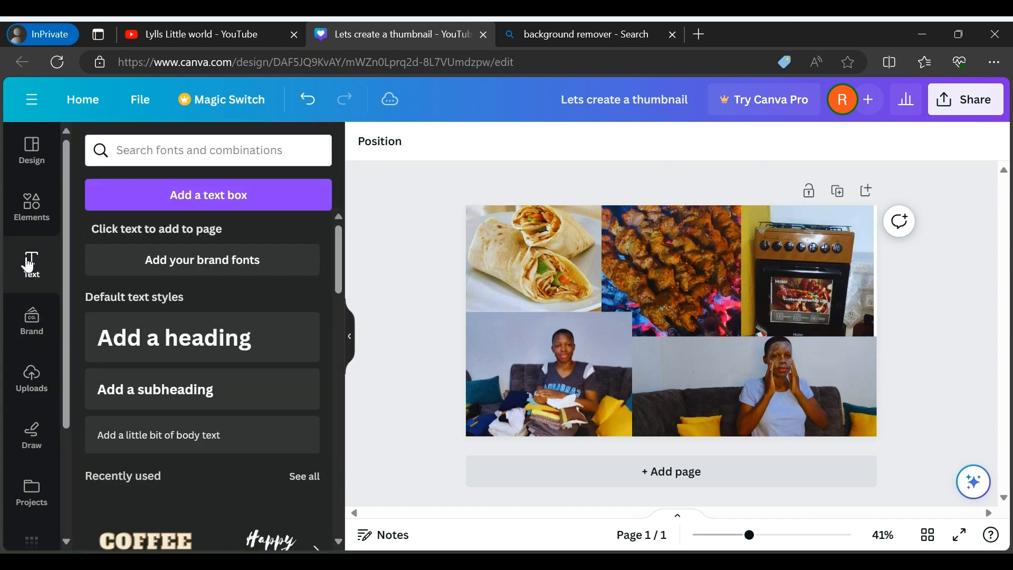
click(206, 199)
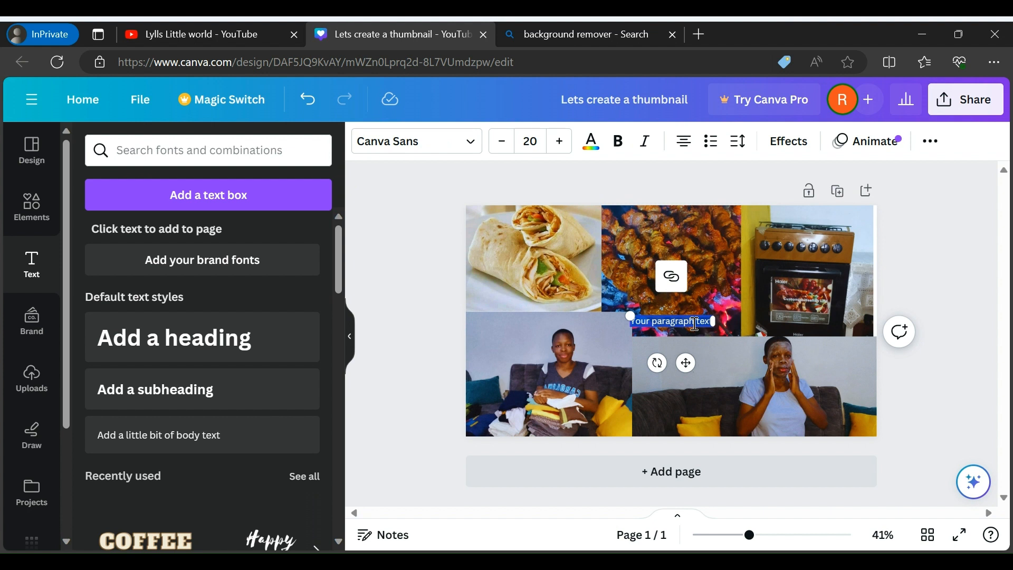
key(BackSpace)
text(a)
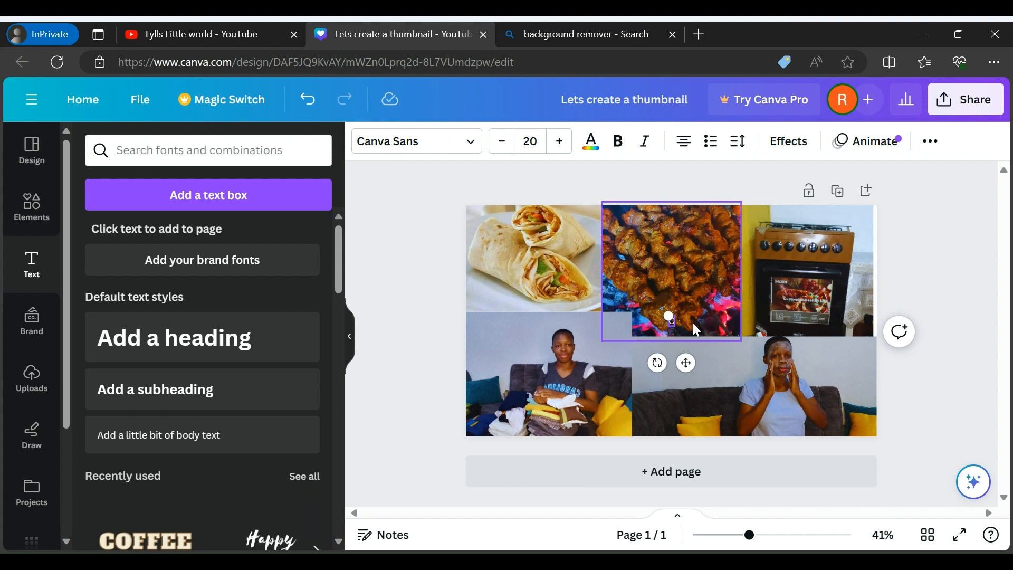
key(BackSpace)
text(Ald)
text(t c)
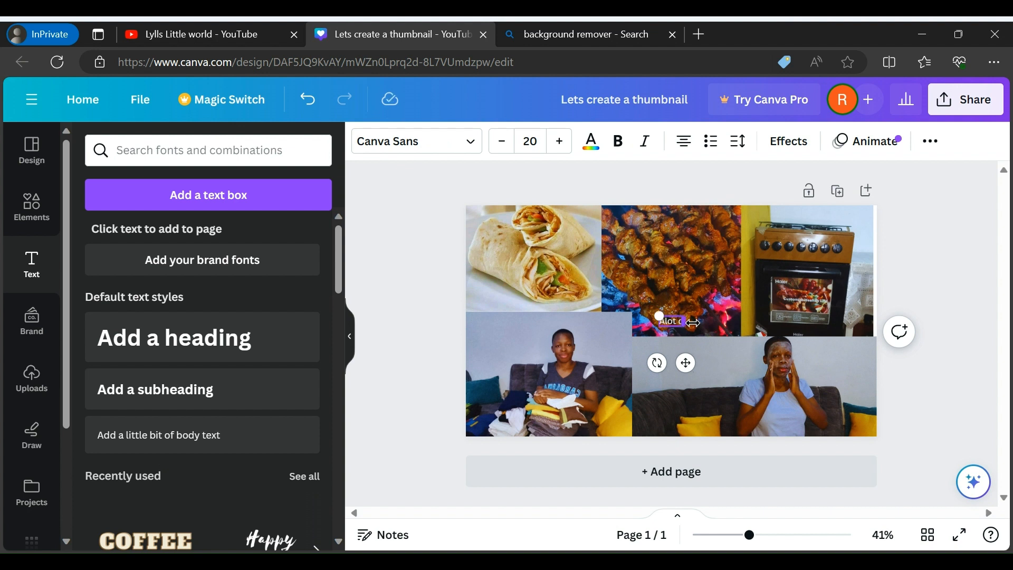
text(f cooking)
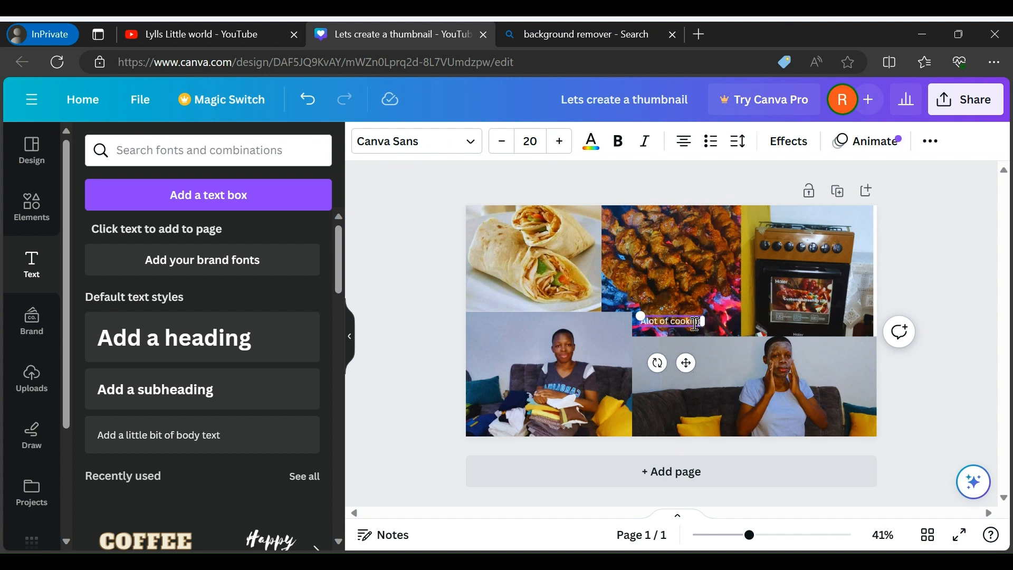
text( d)
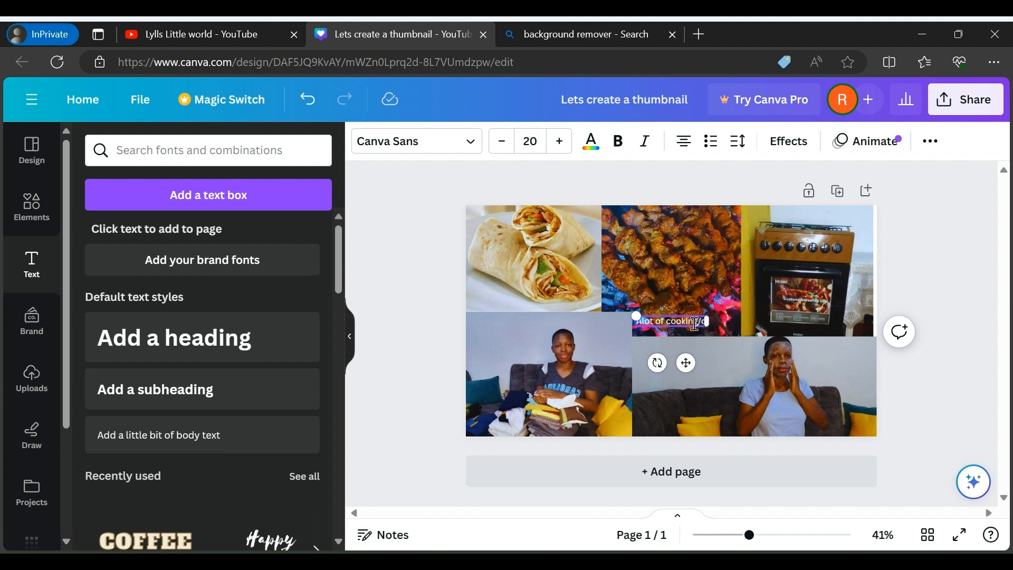
text(rgab)
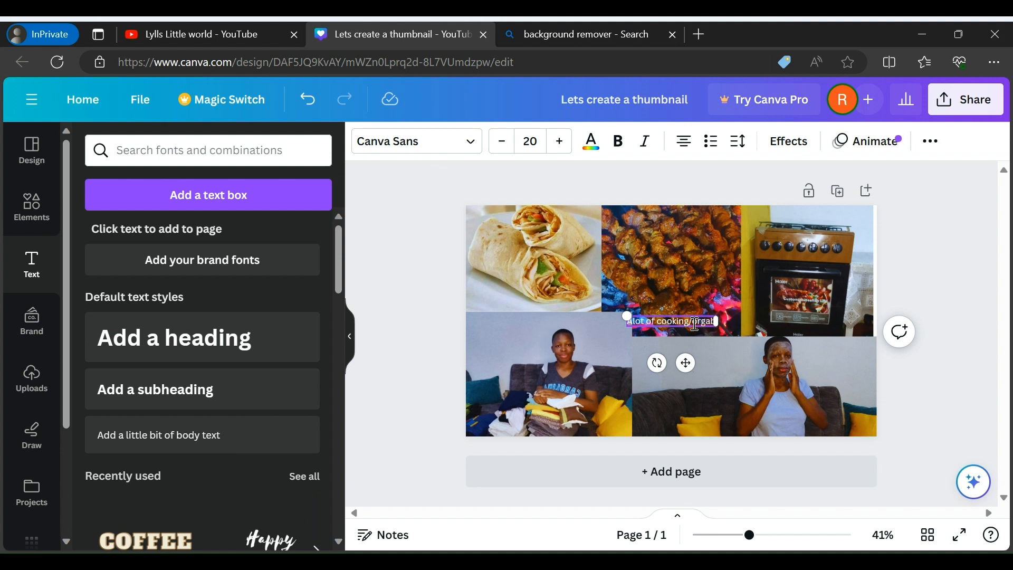
key(BackSpace)
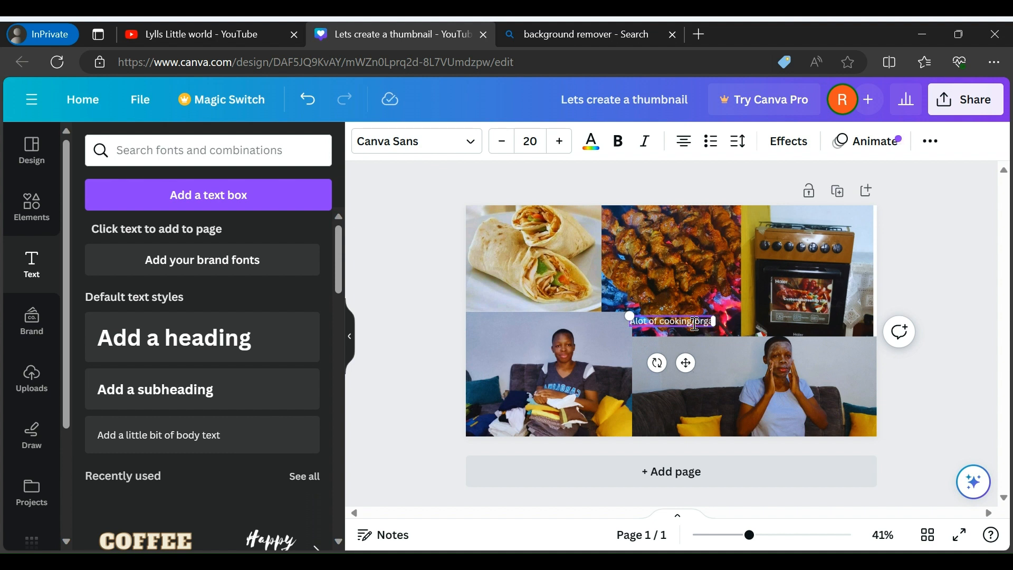
text(nizing)
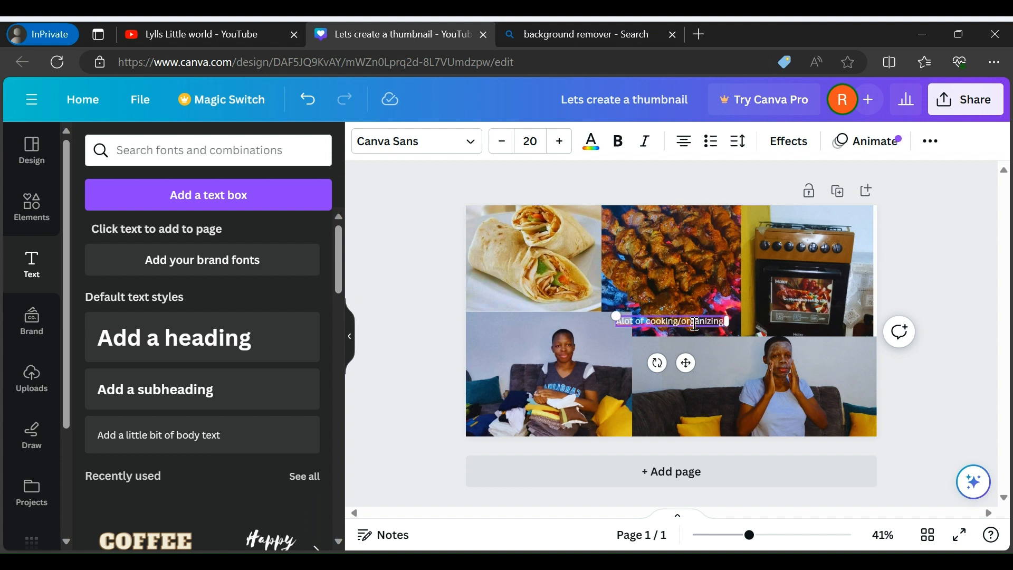
text( /new)
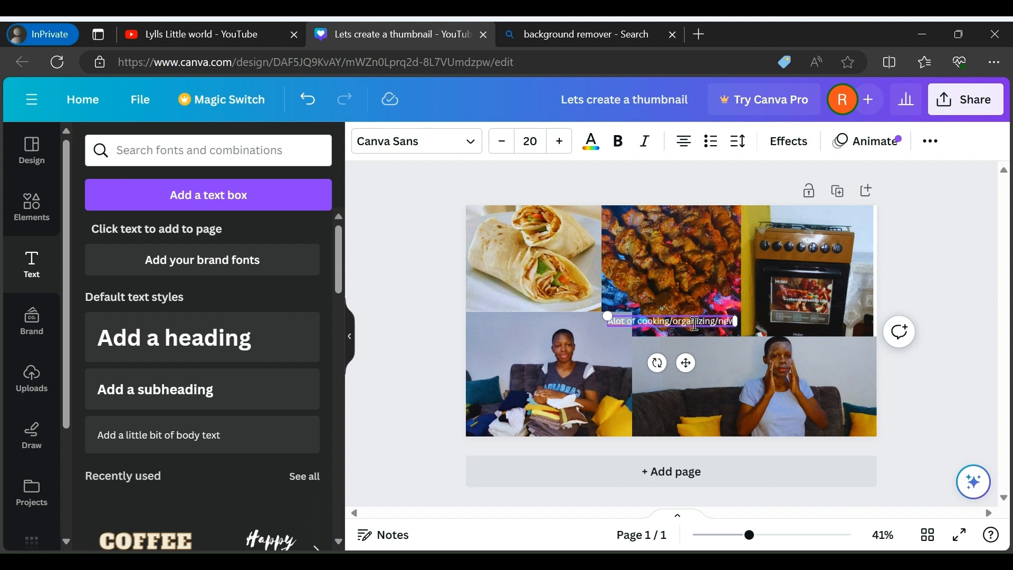
text( purchases)
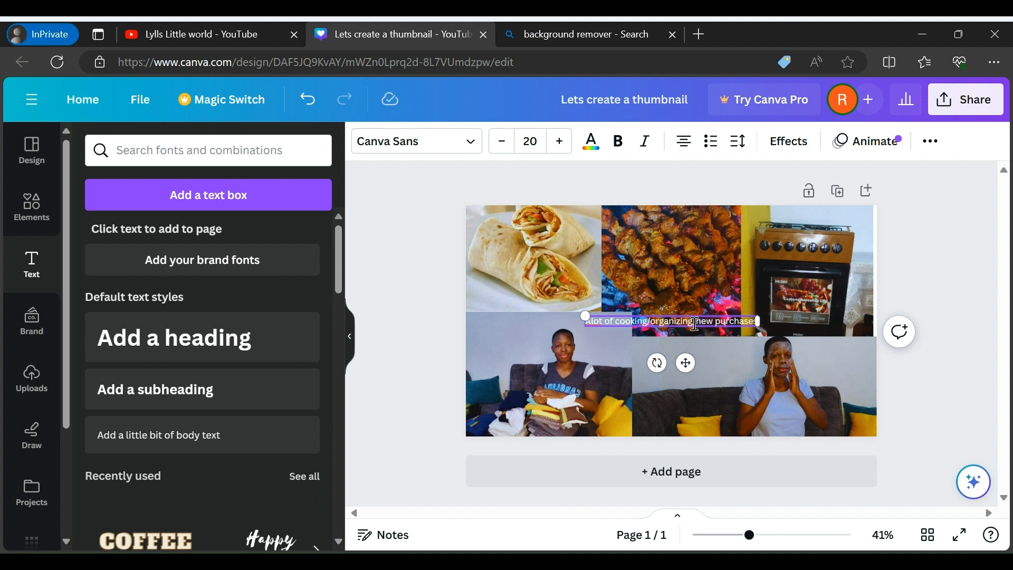
text( /se)
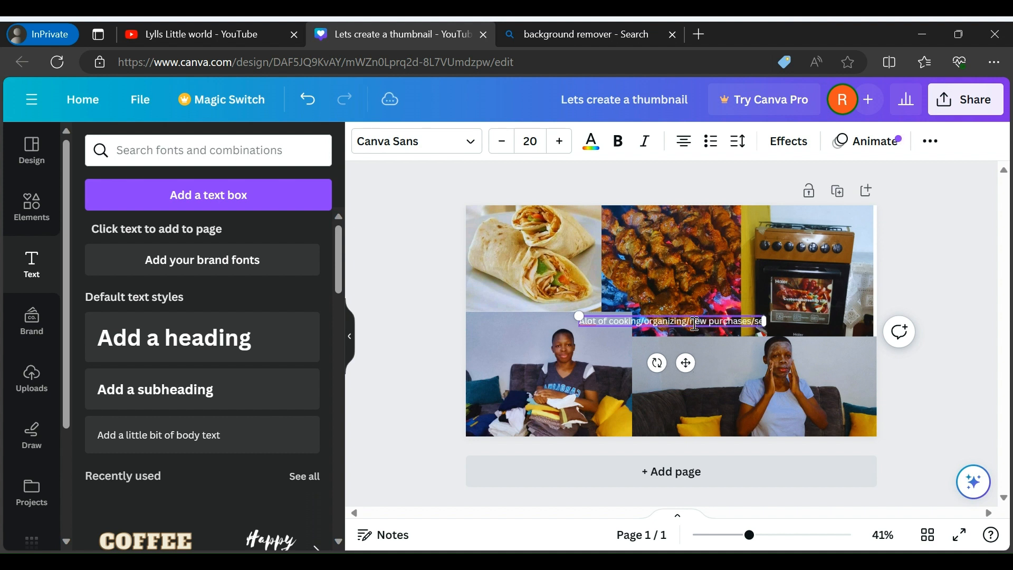
text(lfca)
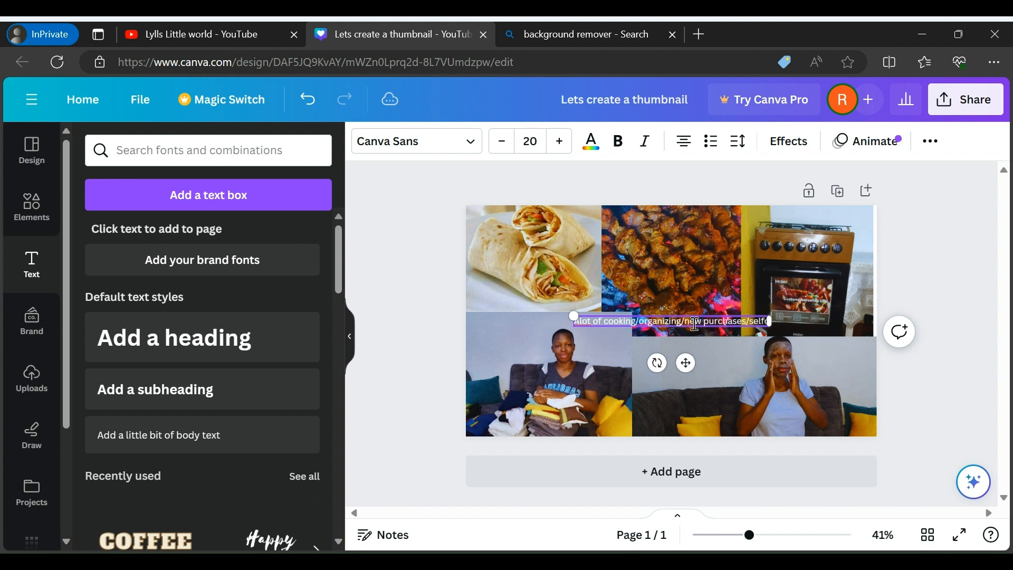
text(re)
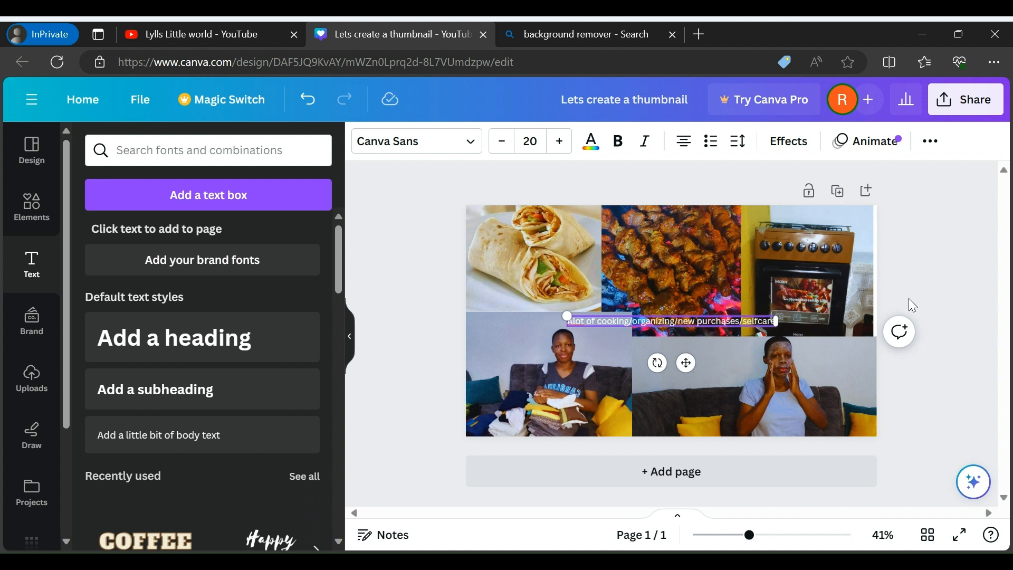
click(956, 318)
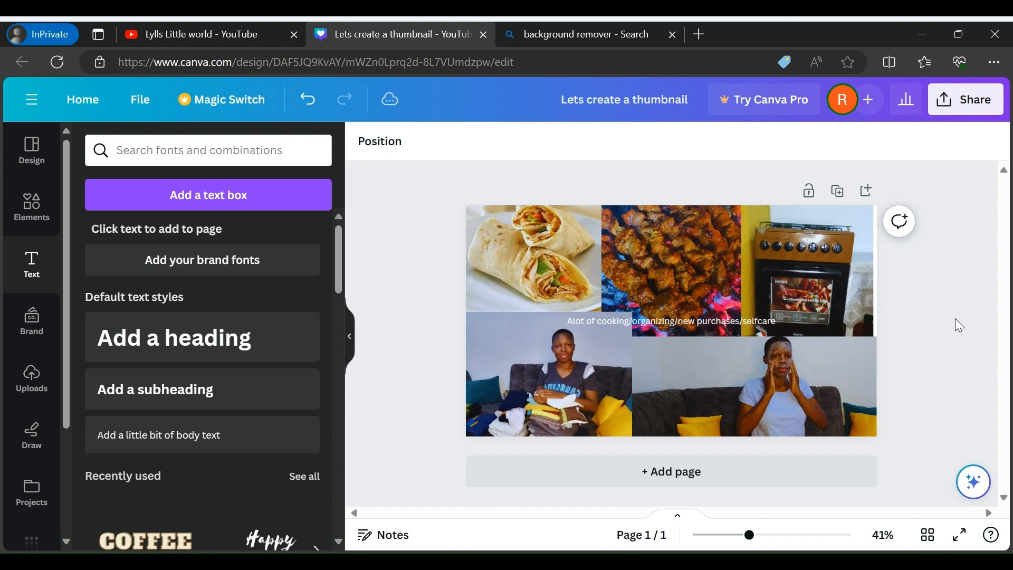
Set the collage caption in the Alfa Slab One font and colour it black
click(703, 320)
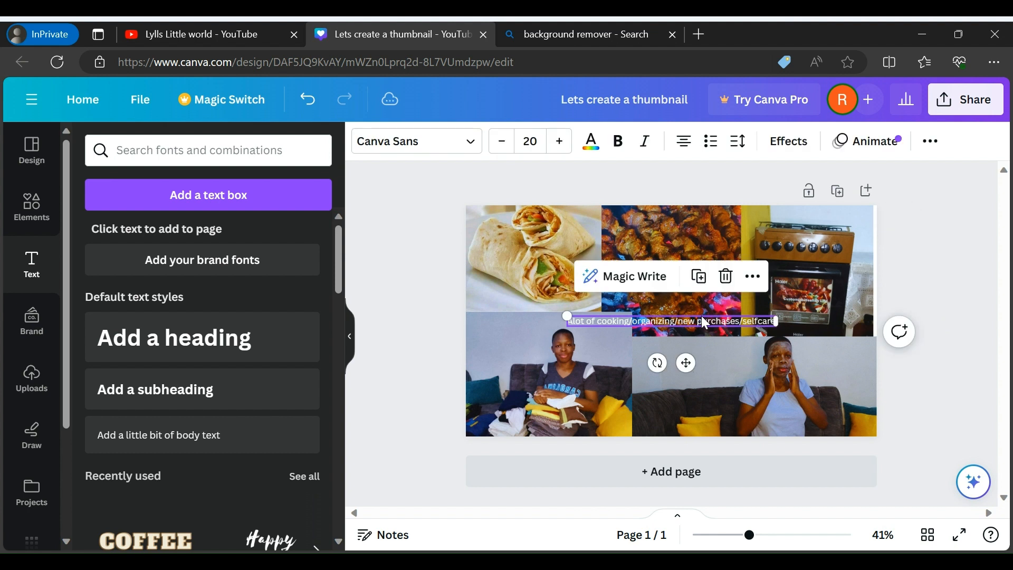
click(472, 141)
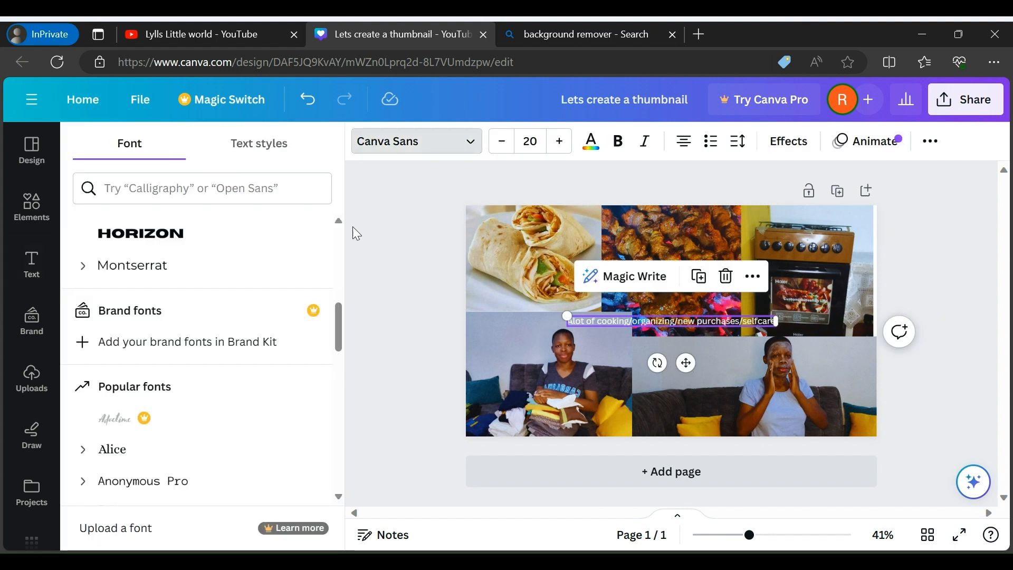
drag(337, 332, 342, 284)
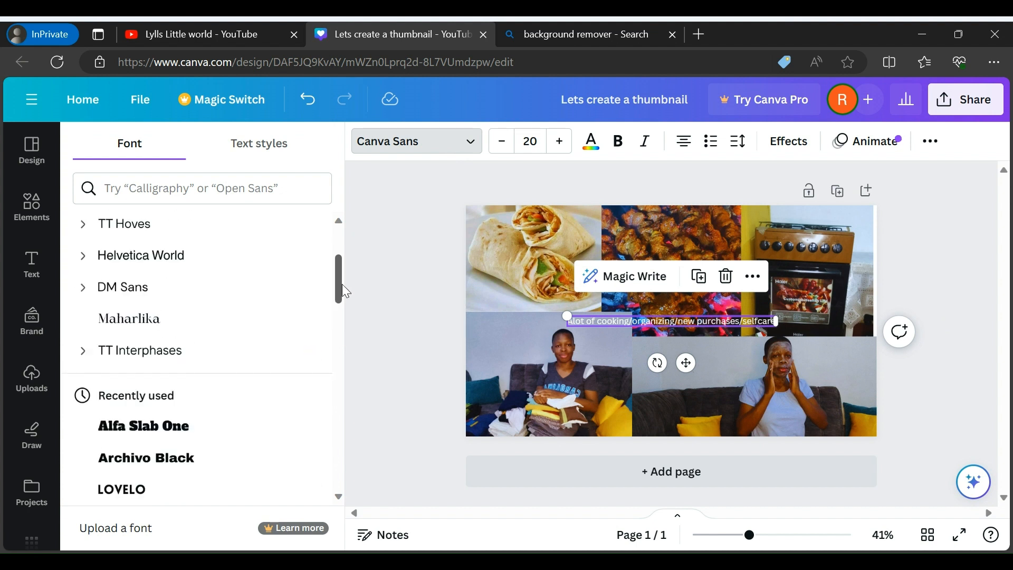
click(159, 428)
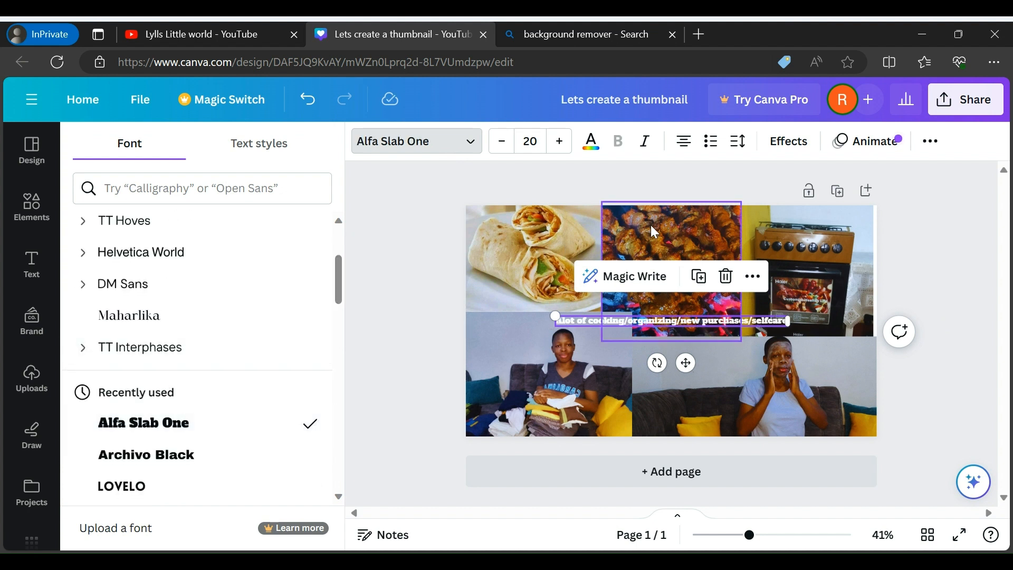
click(592, 148)
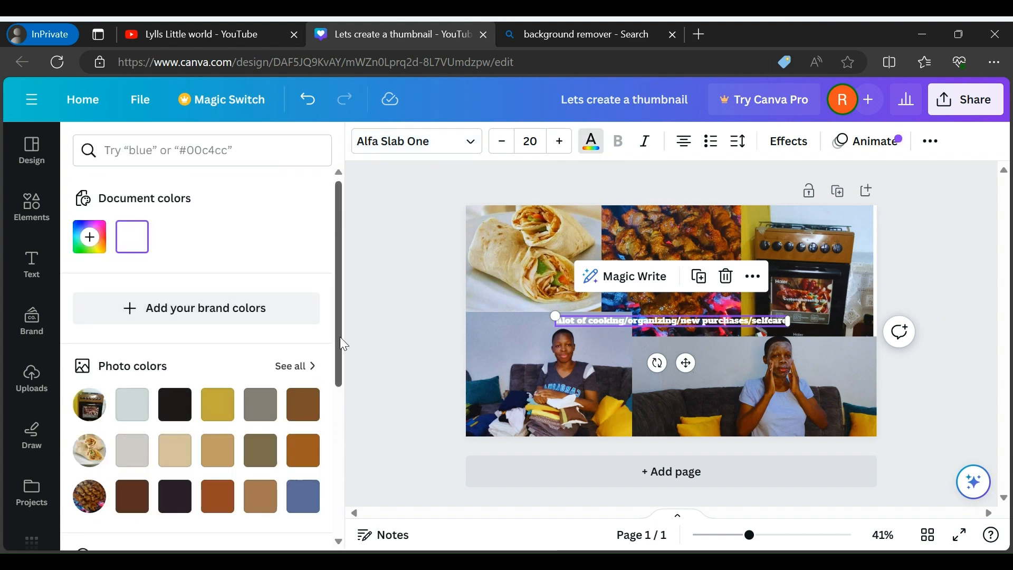
drag(342, 347, 249, 430)
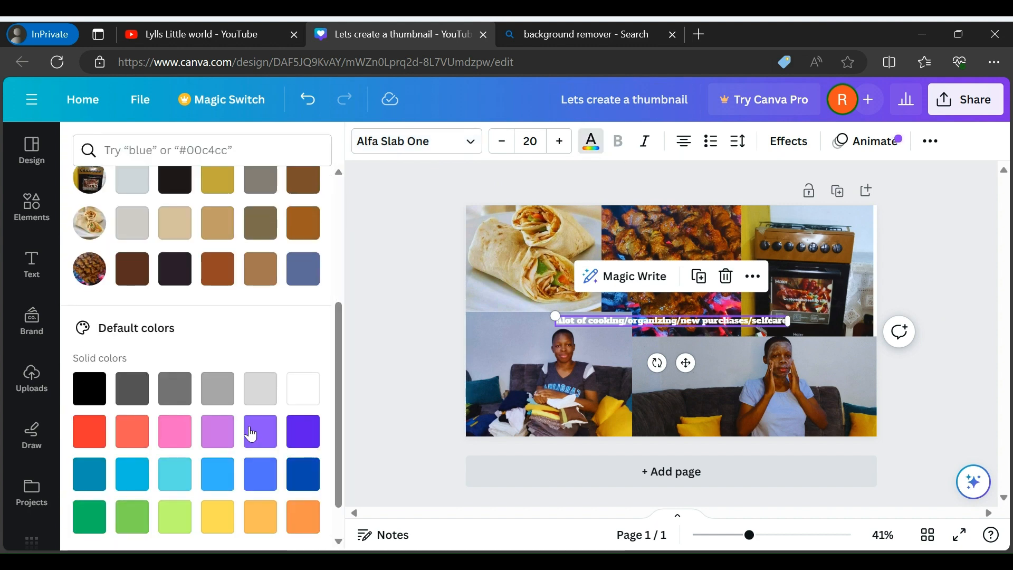
click(91, 387)
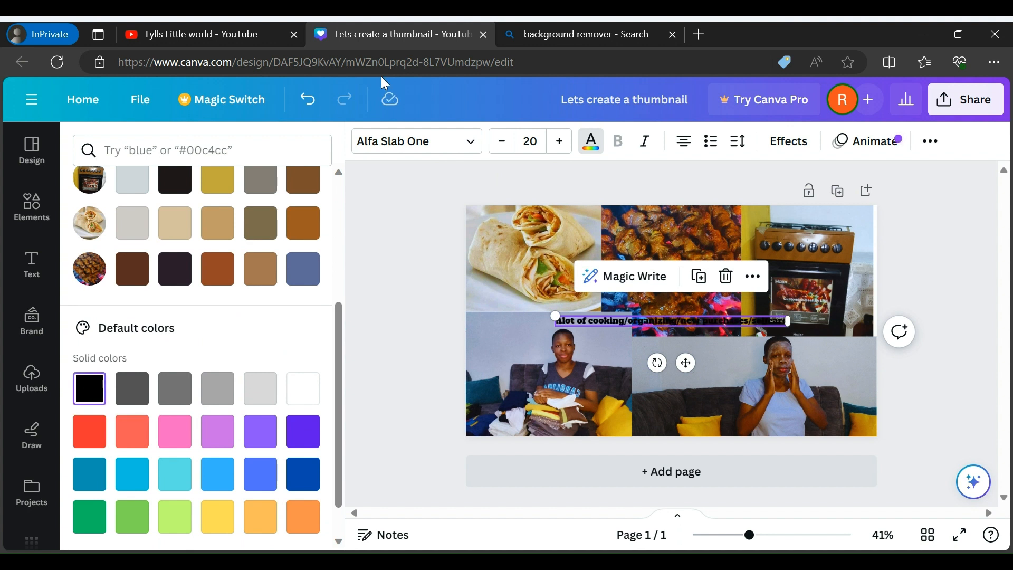
Increase the caption's font size to 45
click(560, 150)
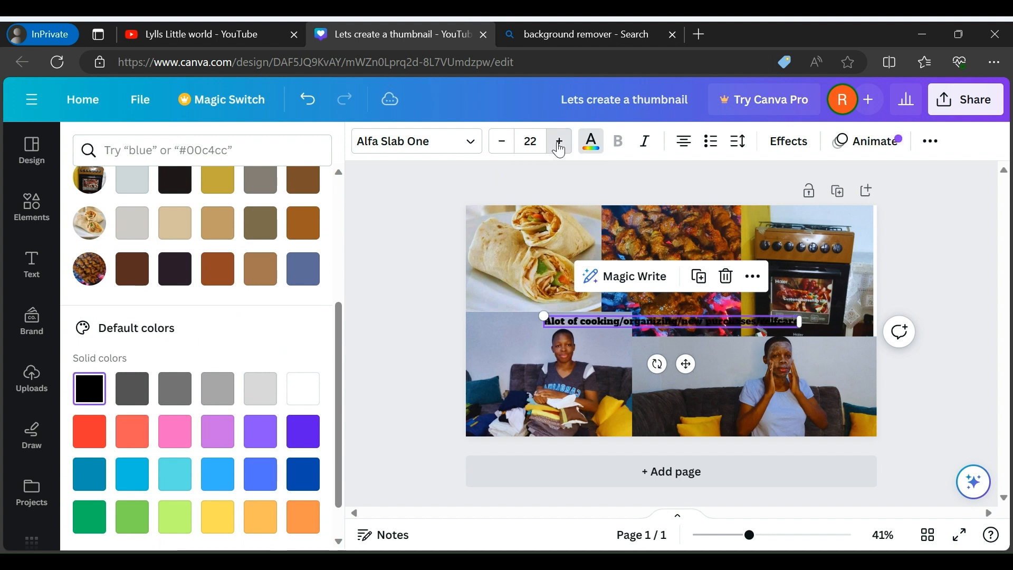
click(560, 151)
click(561, 151)
click(561, 151)
click(561, 150)
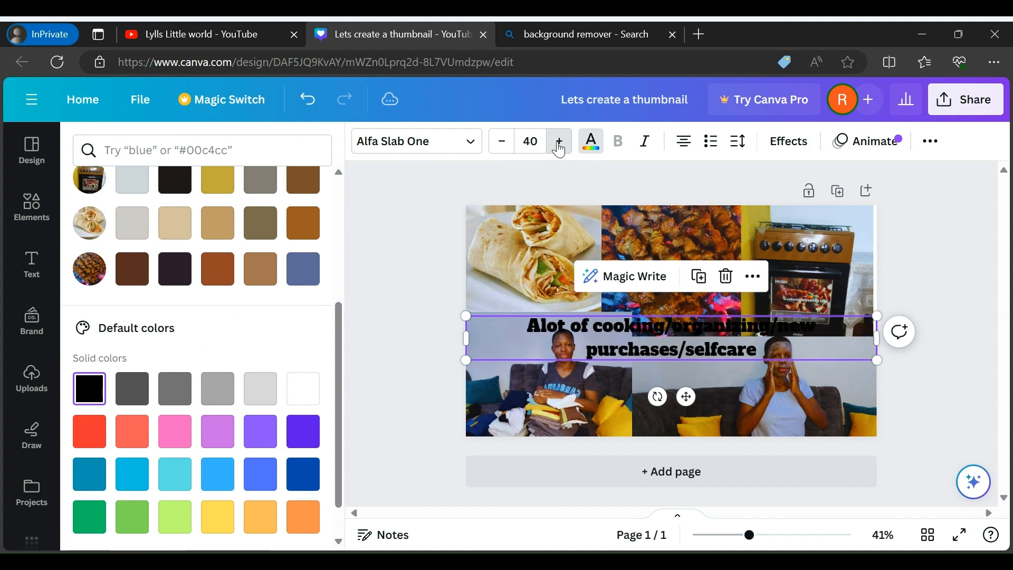
click(561, 150)
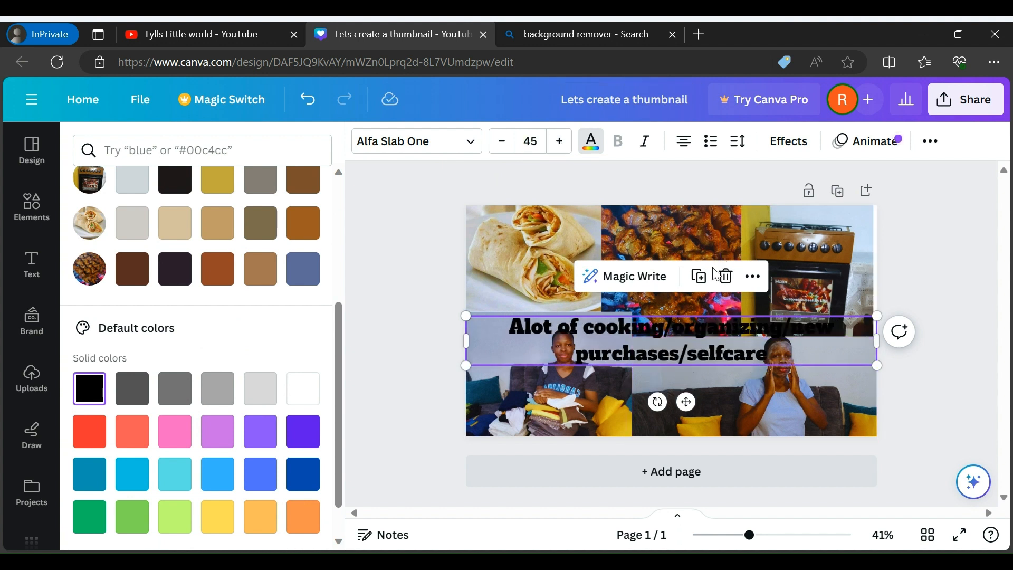
Apply the Outline effect to the caption with thickness 200 and a yellow outline colour
click(784, 145)
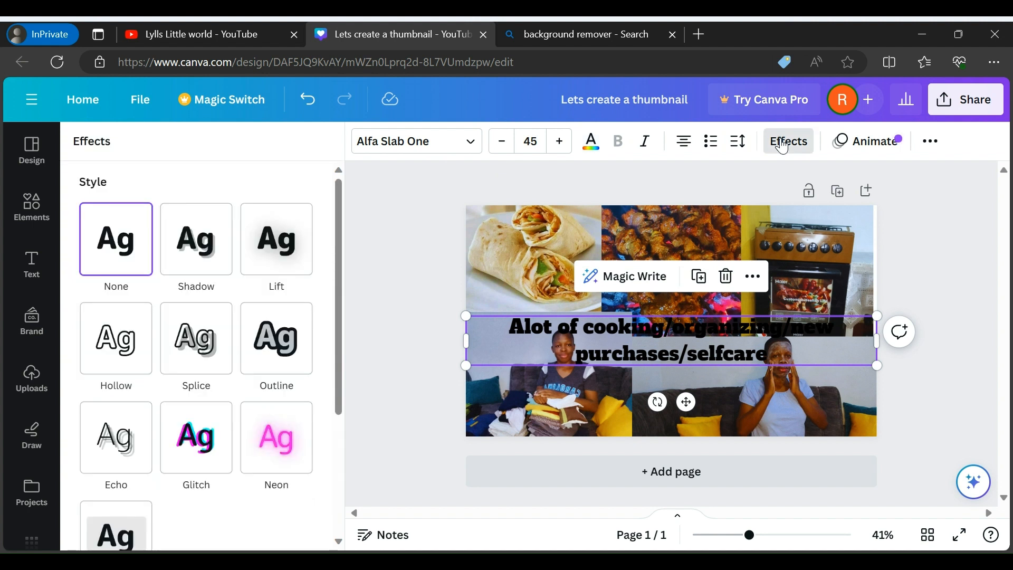
click(284, 362)
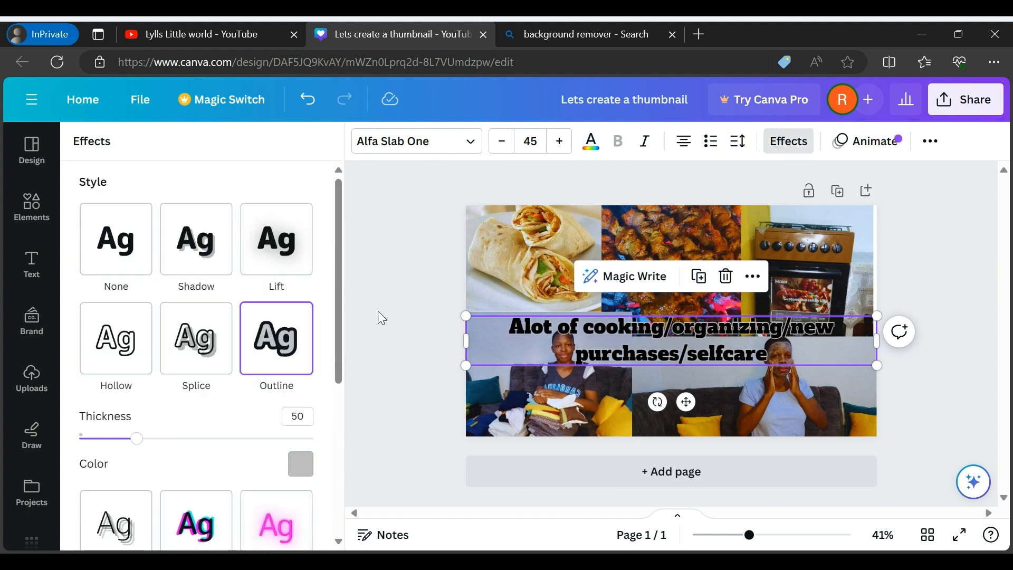
drag(141, 442, 314, 440)
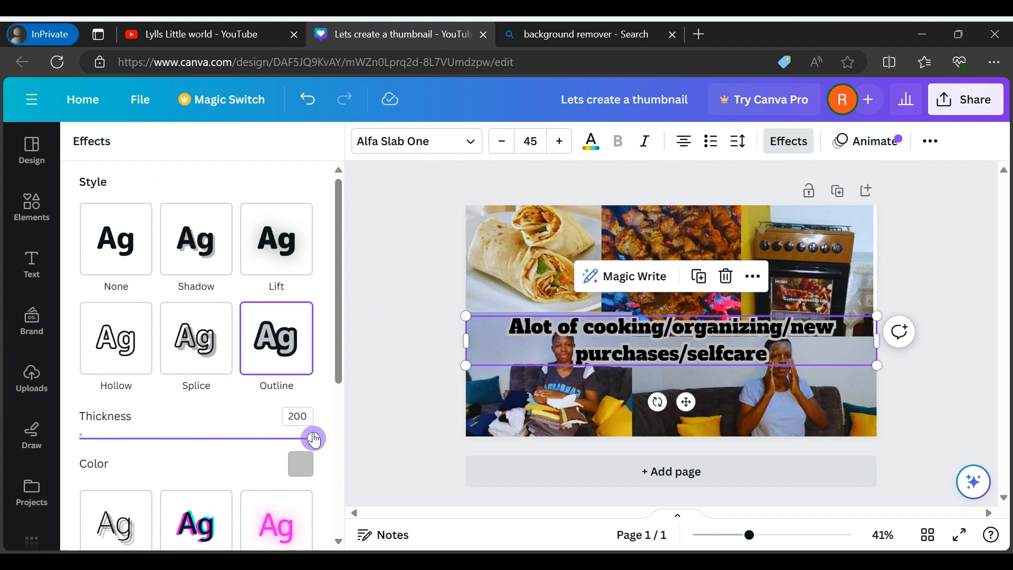
click(301, 475)
drag(318, 296, 340, 423)
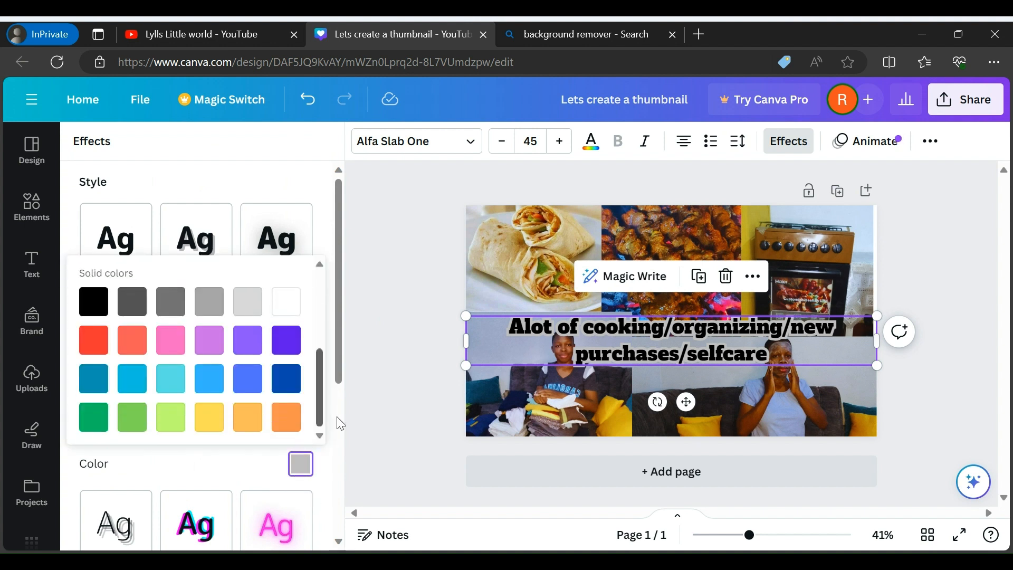
click(201, 430)
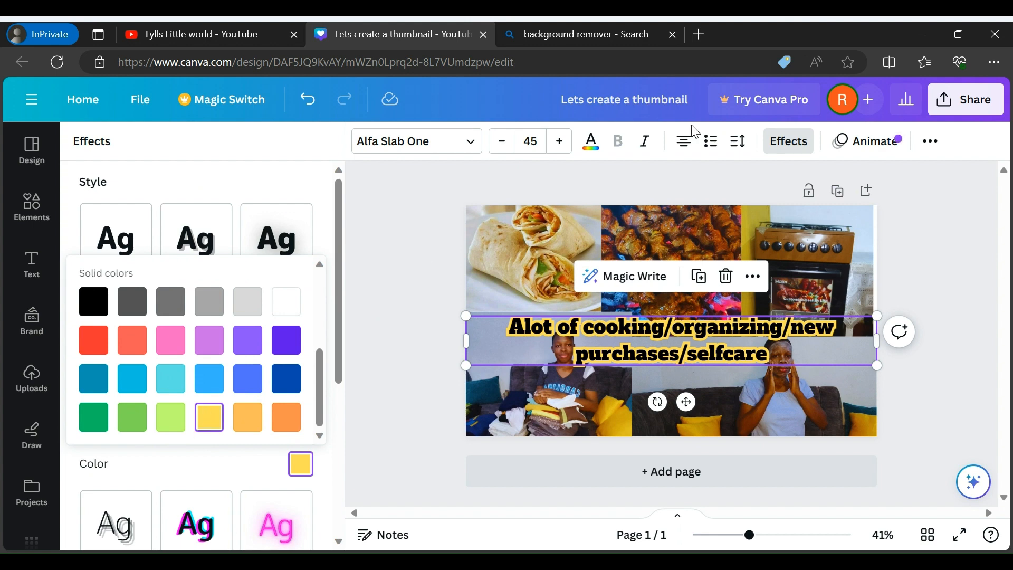
Enlarge the outlined caption to font size 62
click(562, 144)
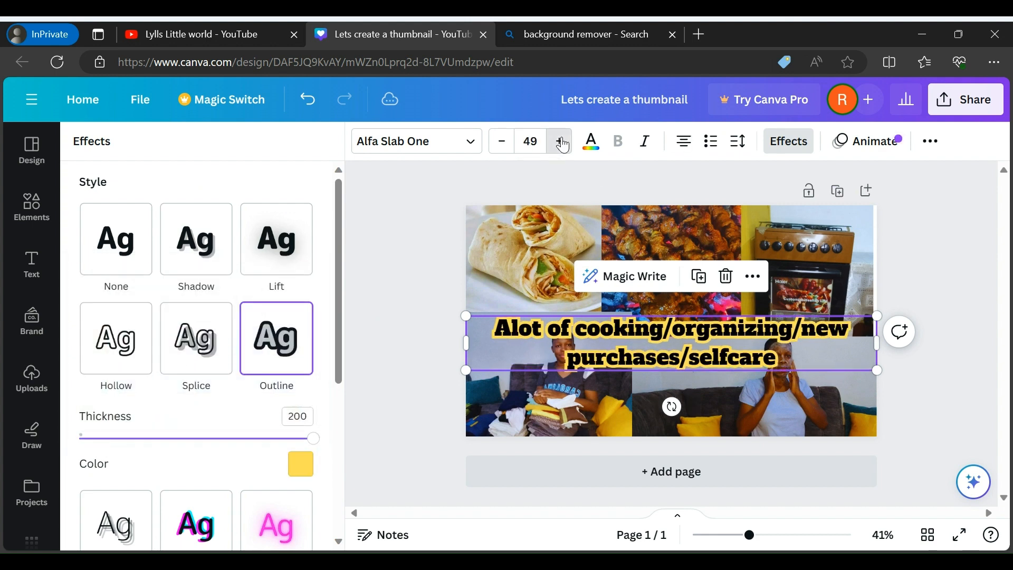
click(563, 144)
click(563, 144)
click(562, 144)
click(563, 144)
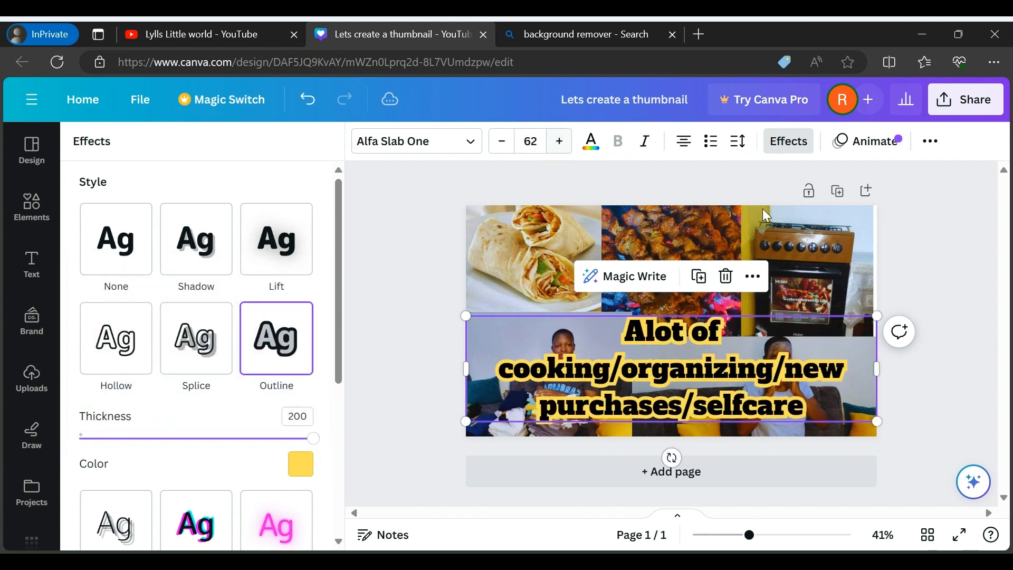
Move the outlined caption up so it spans the middle of the collage
double_click(729, 397)
drag(729, 397, 732, 343)
click(952, 366)
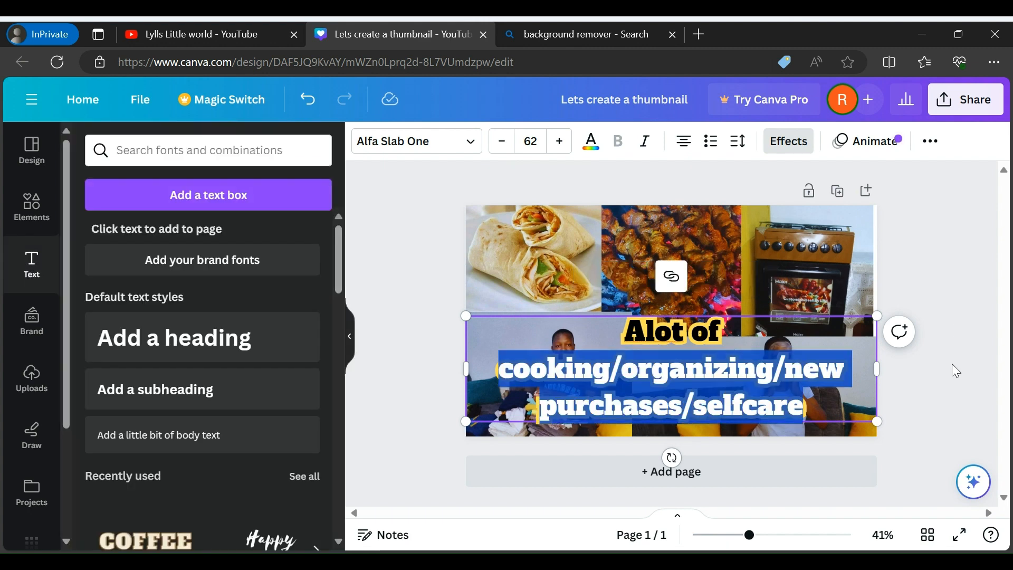
click(659, 397)
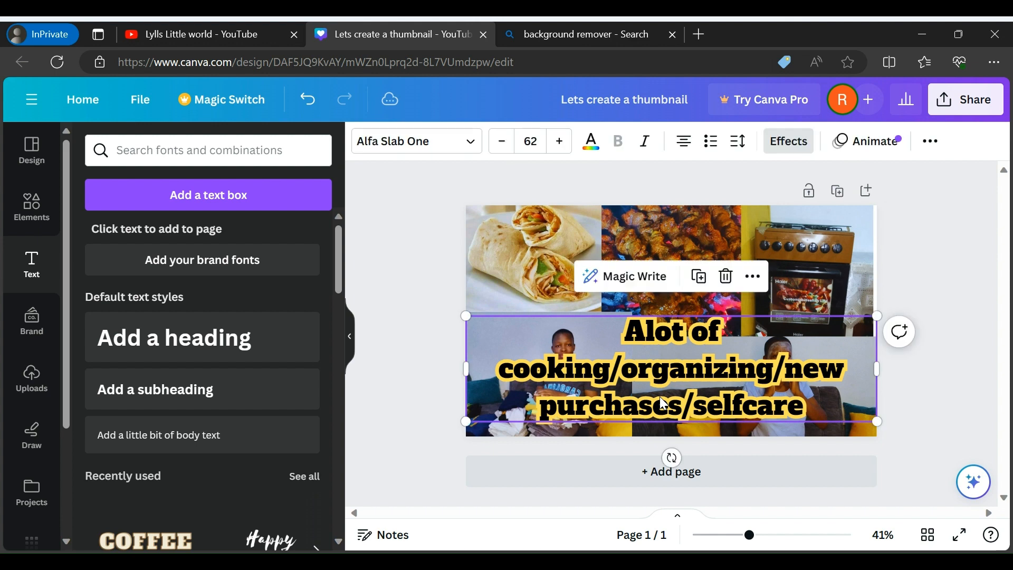
drag(659, 397, 663, 321)
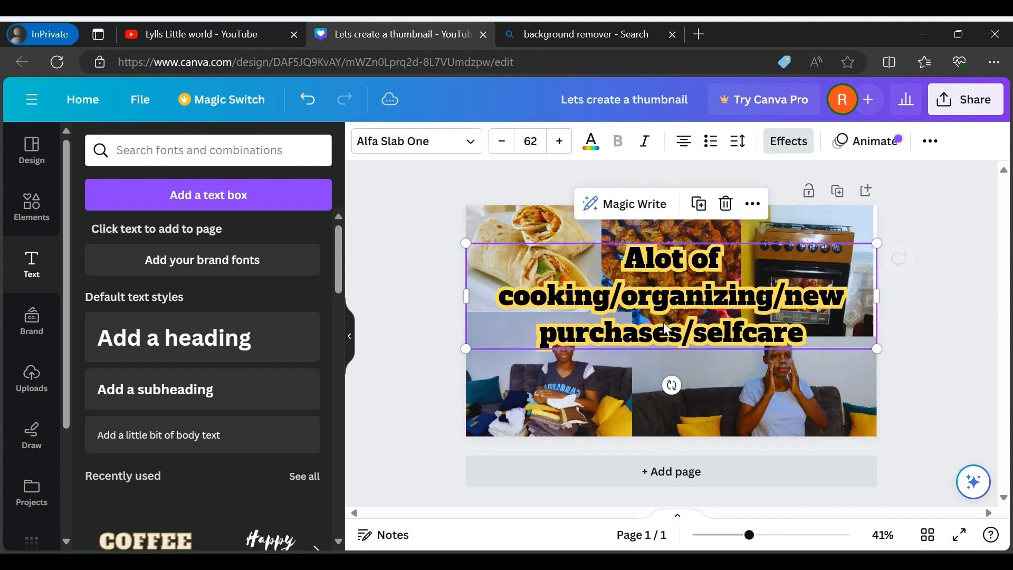
Delete the outlined caption from the collage
click(968, 365)
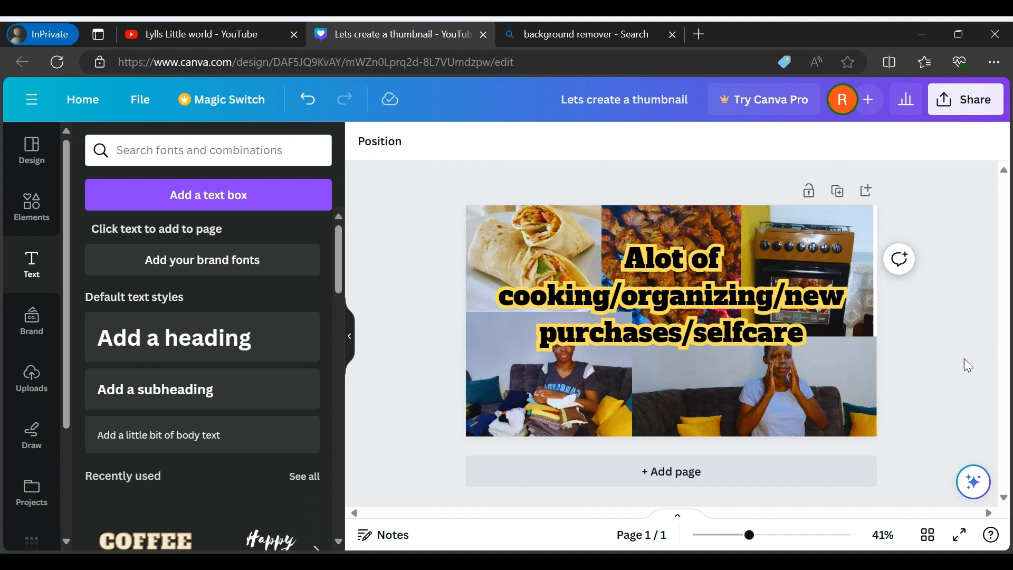
click(725, 318)
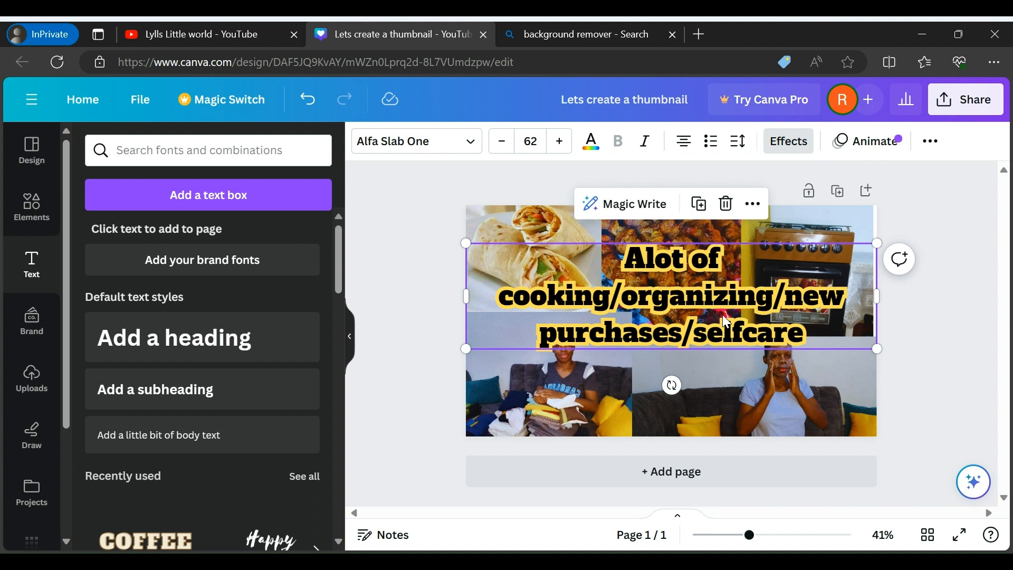
key(Delete)
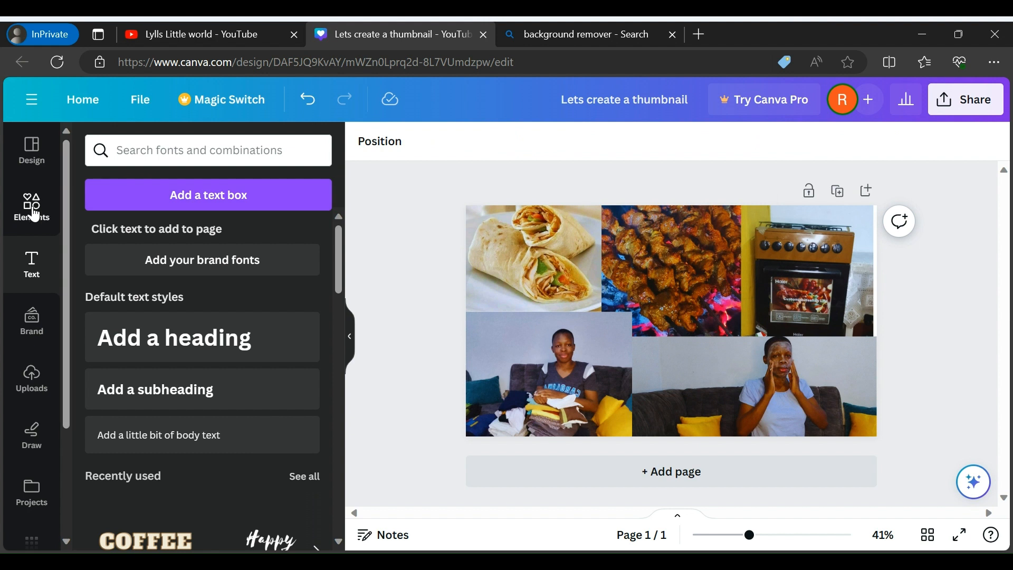
Add a pill-shaped rounded rectangle from the shapes library to the collage
click(33, 208)
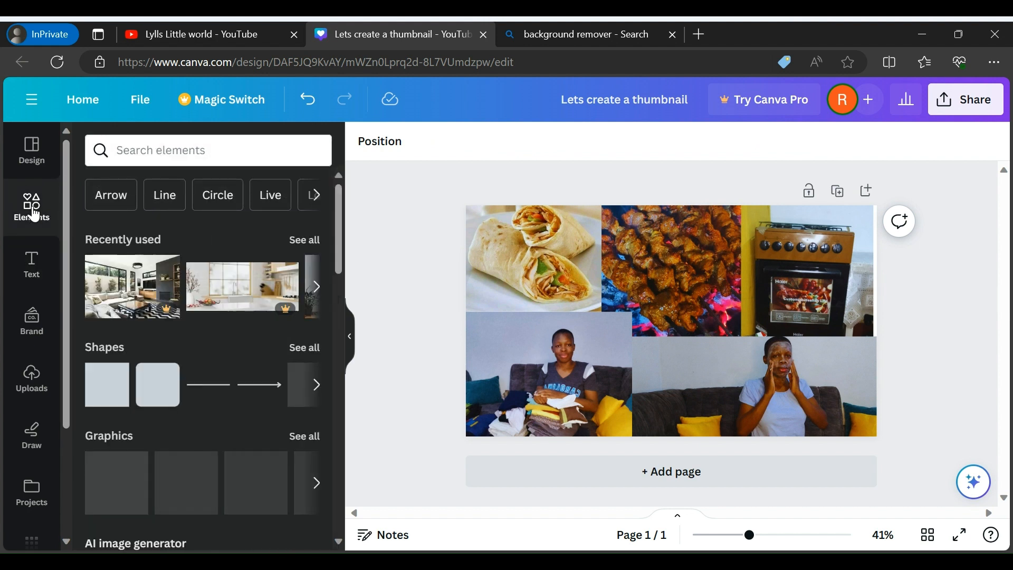
click(317, 385)
click(318, 389)
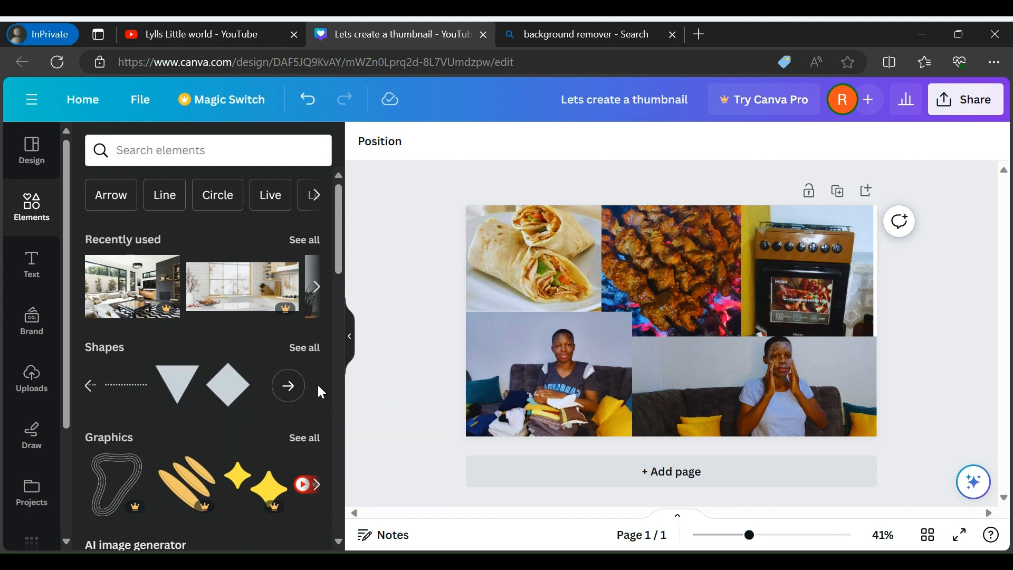
click(305, 354)
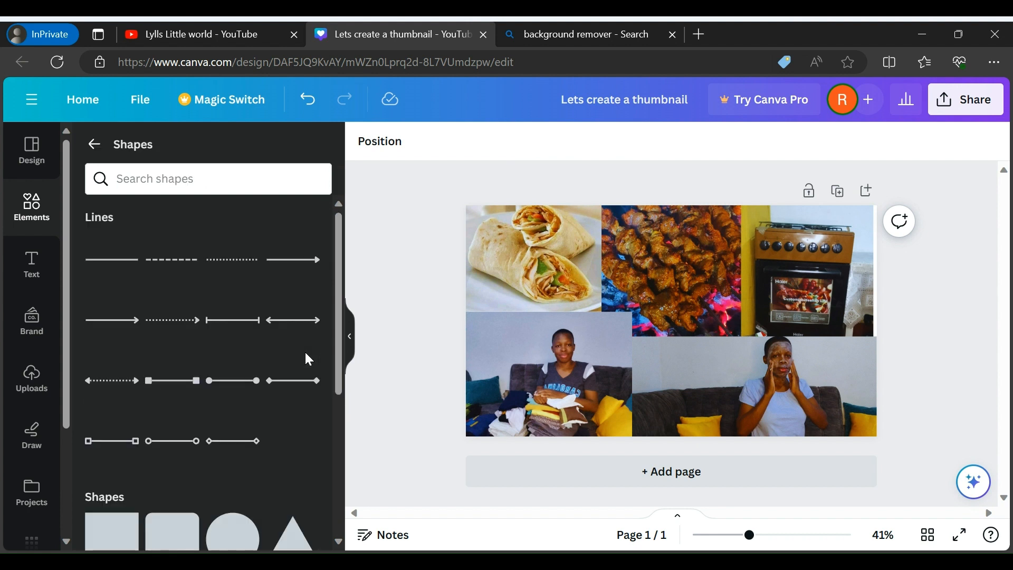
drag(339, 308, 358, 515)
click(122, 475)
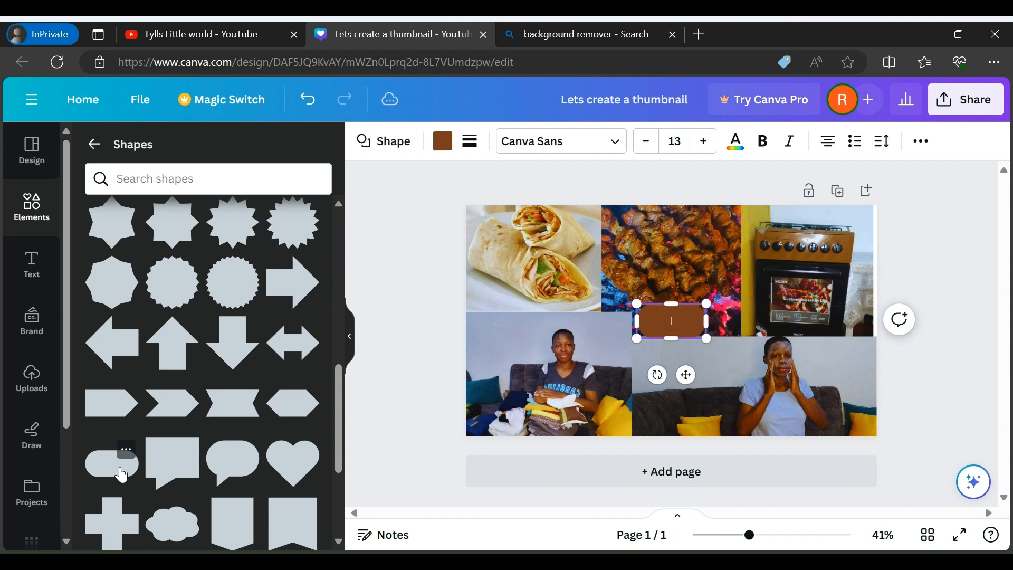
Enter "alot of cooking/organizing/new purchases/selfcare" in the pill shape and widen it on both sides to fit the text on one line
click(679, 322)
text(/organizing)
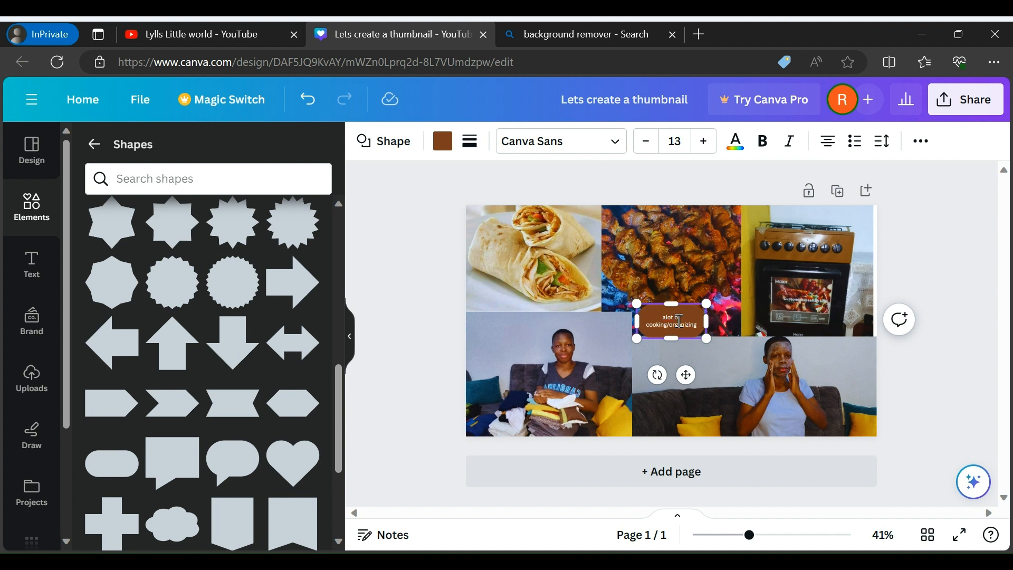
text(/new p)
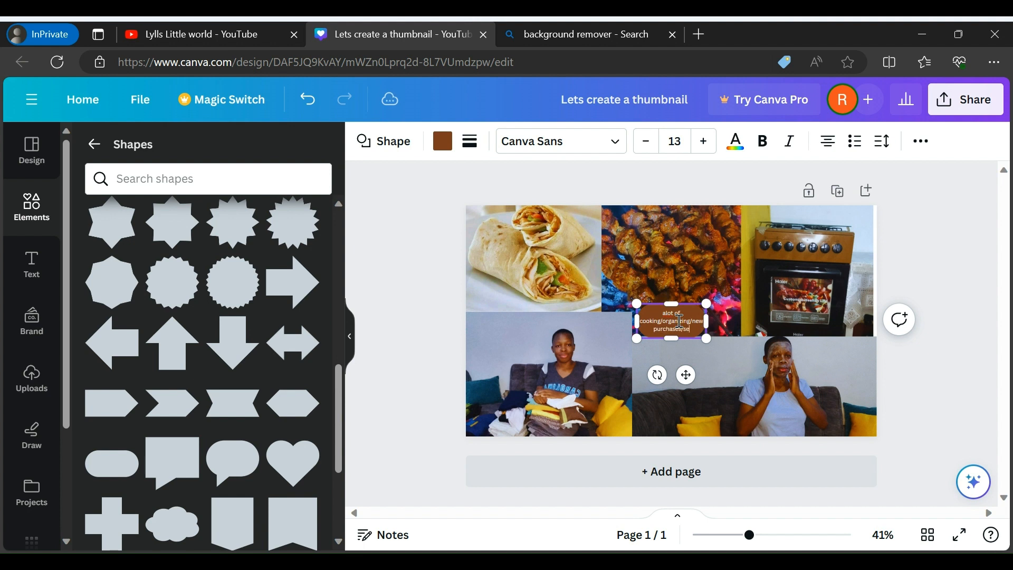
text(urchases/selfcare)
drag(715, 322, 807, 322)
drag(637, 322, 500, 329)
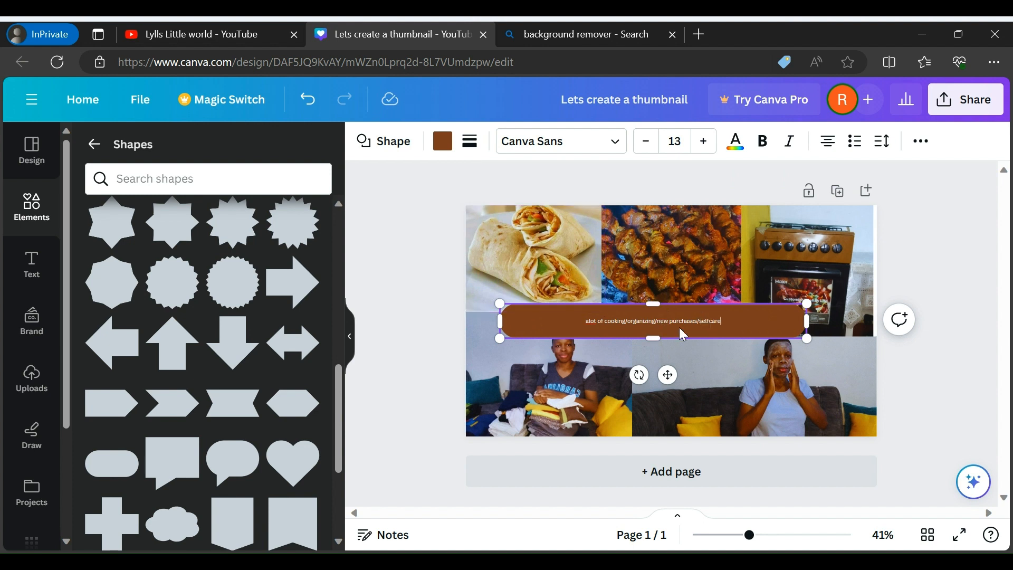
Try a yellow fill on the pill shape, finally setting its fill colour to white
click(445, 140)
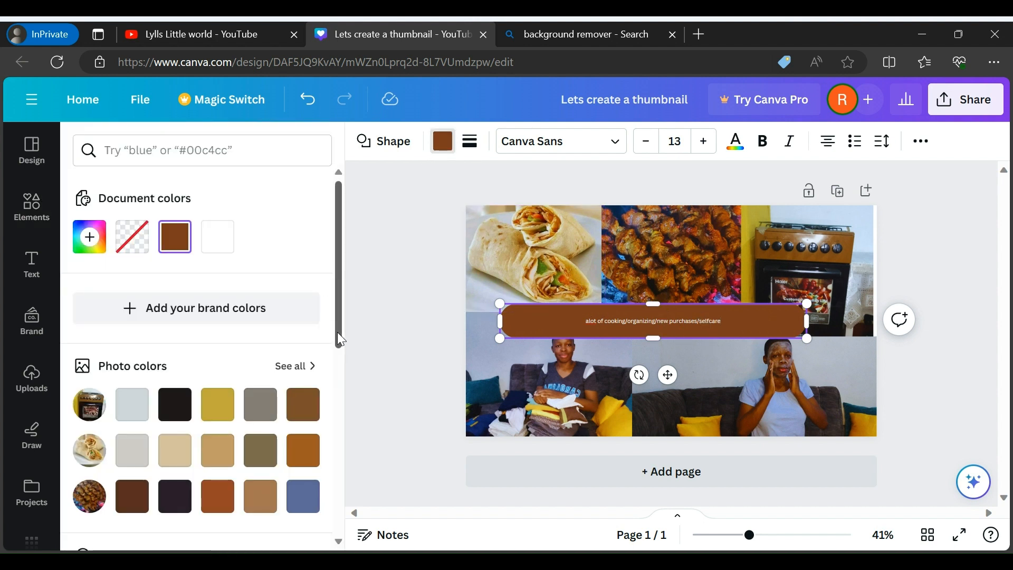
drag(339, 333, 344, 504)
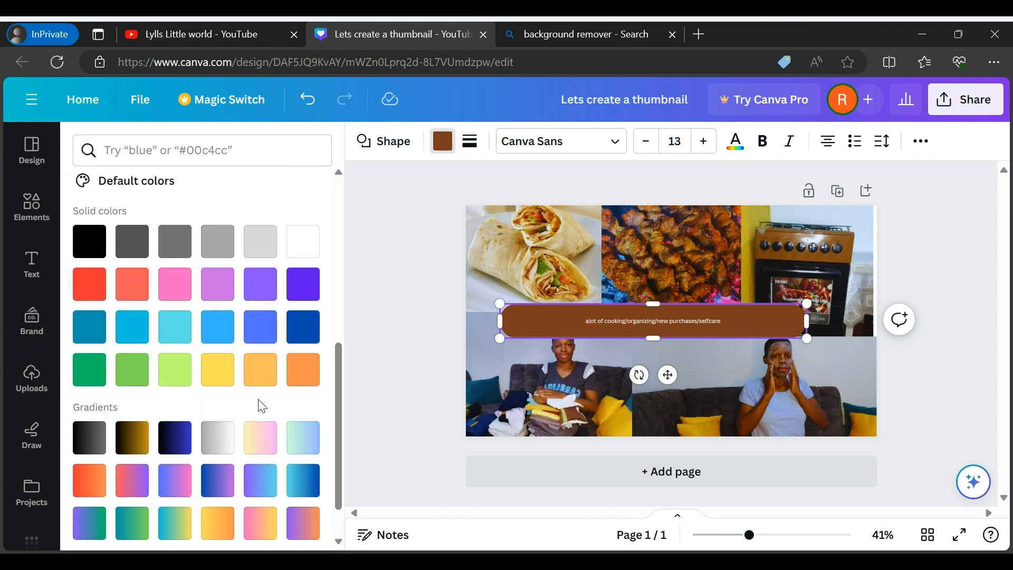
click(217, 375)
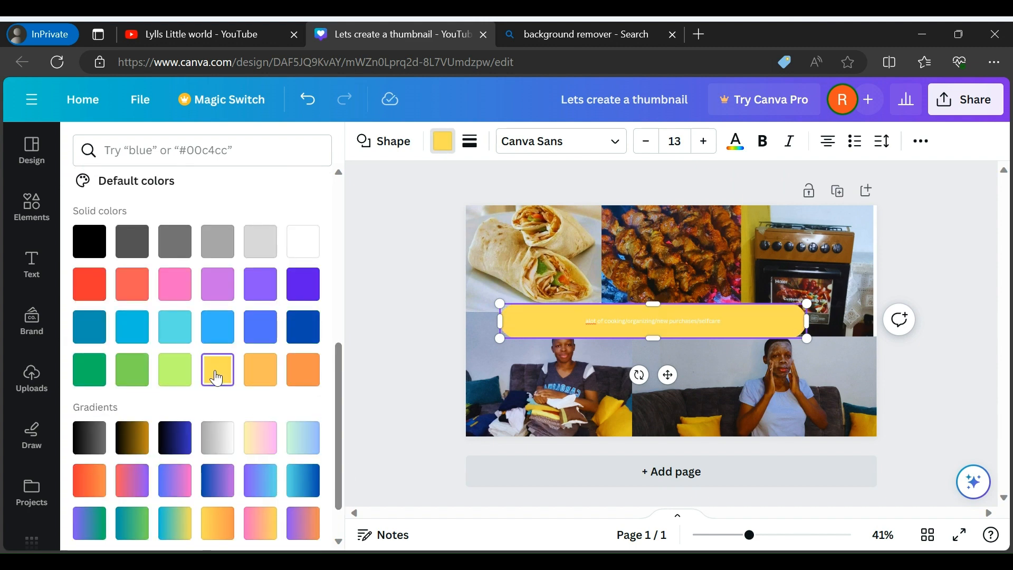
click(298, 243)
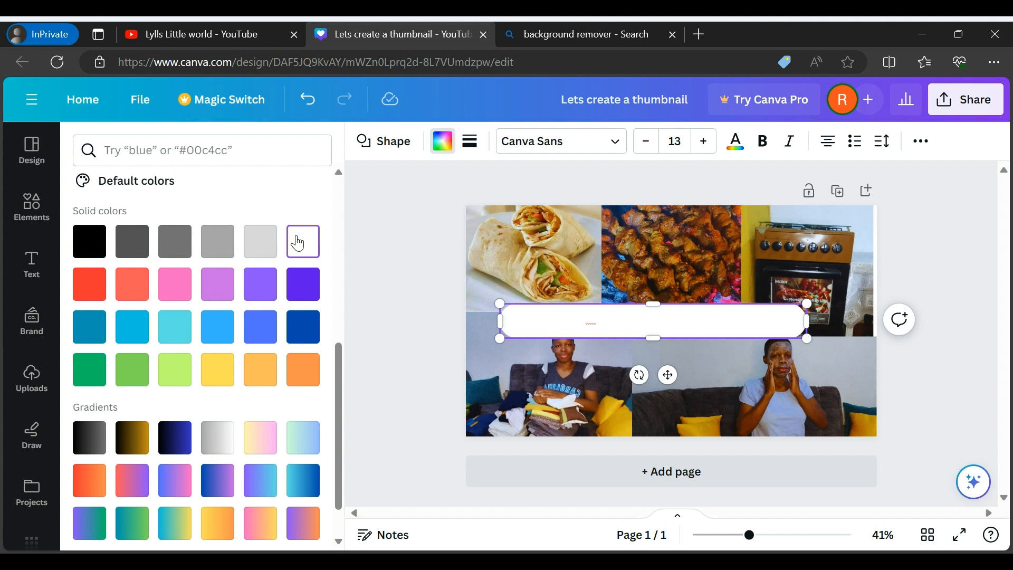
Set the pill caption's font to Alfa Slab One and change all of the white text colour to black
click(614, 148)
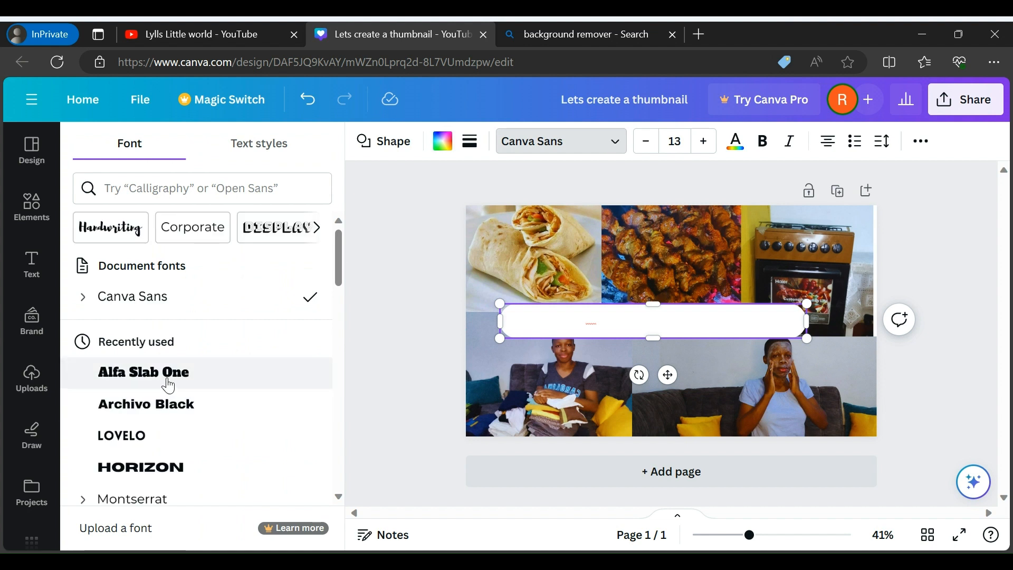
click(169, 386)
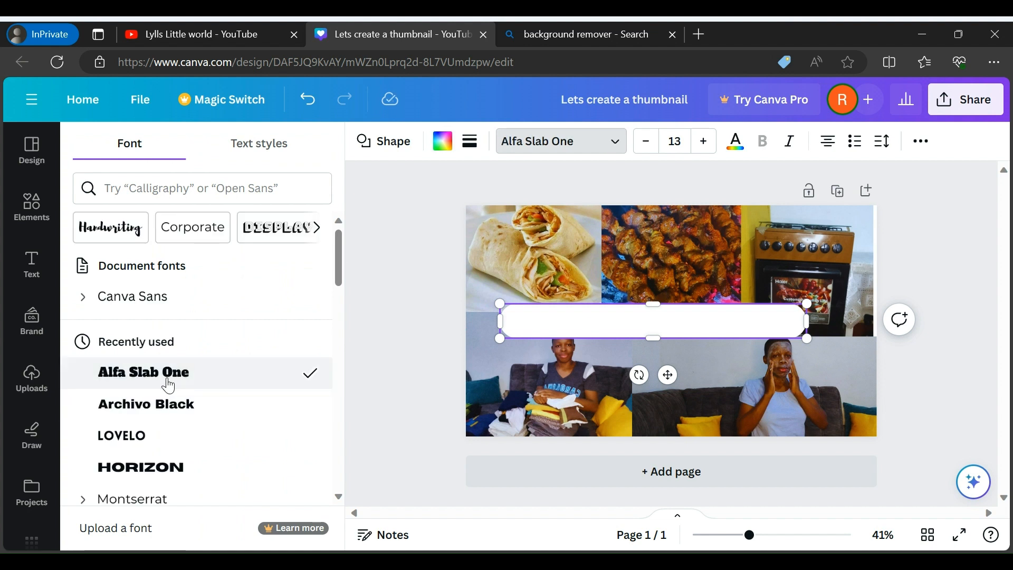
click(736, 142)
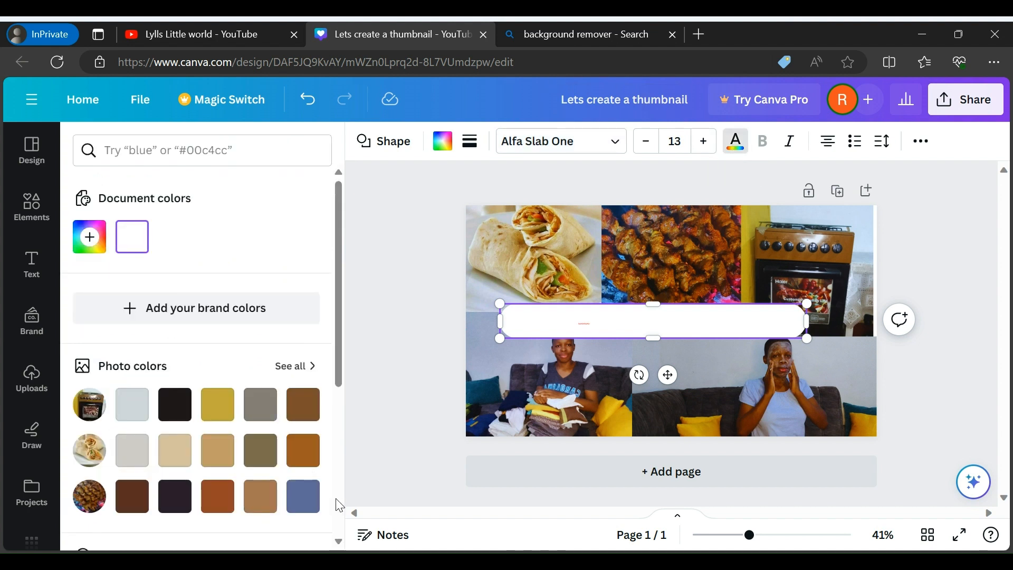
scroll(340, 506, down, 5)
click(95, 358)
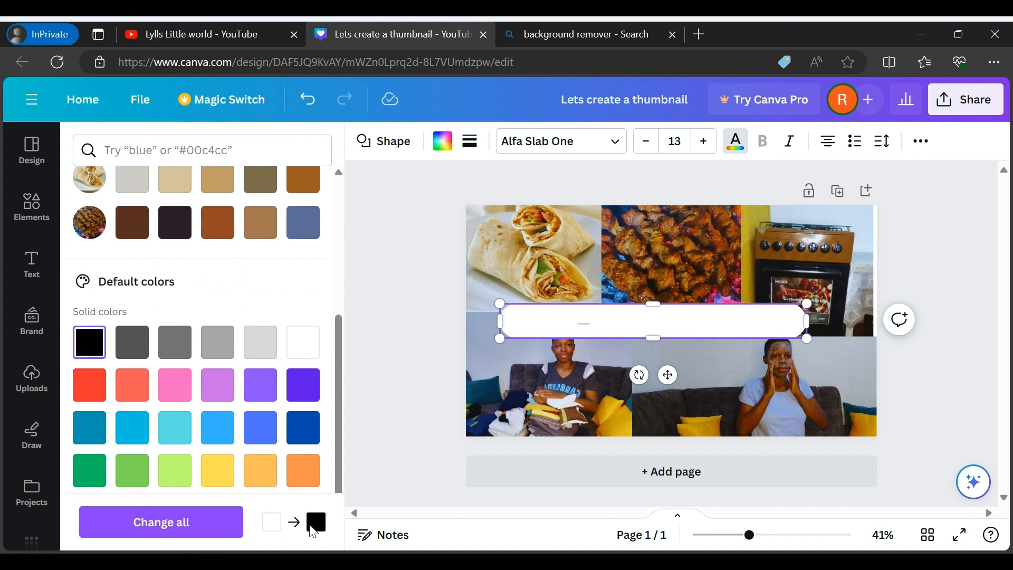
click(191, 522)
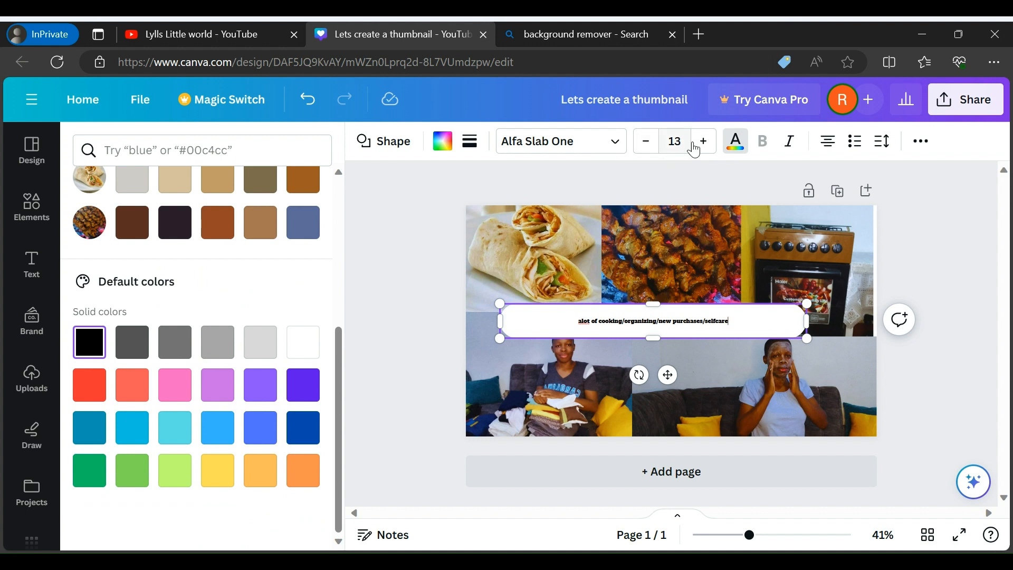
Enlarge the caption text in the pill shape to size 44
click(710, 148)
click(710, 148)
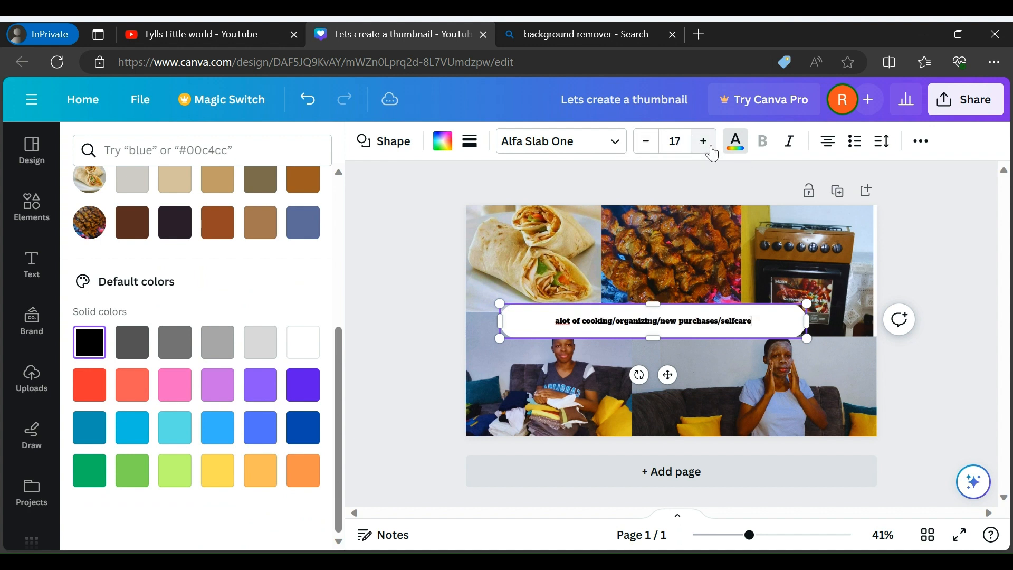
click(710, 148)
click(711, 148)
click(711, 152)
click(711, 152)
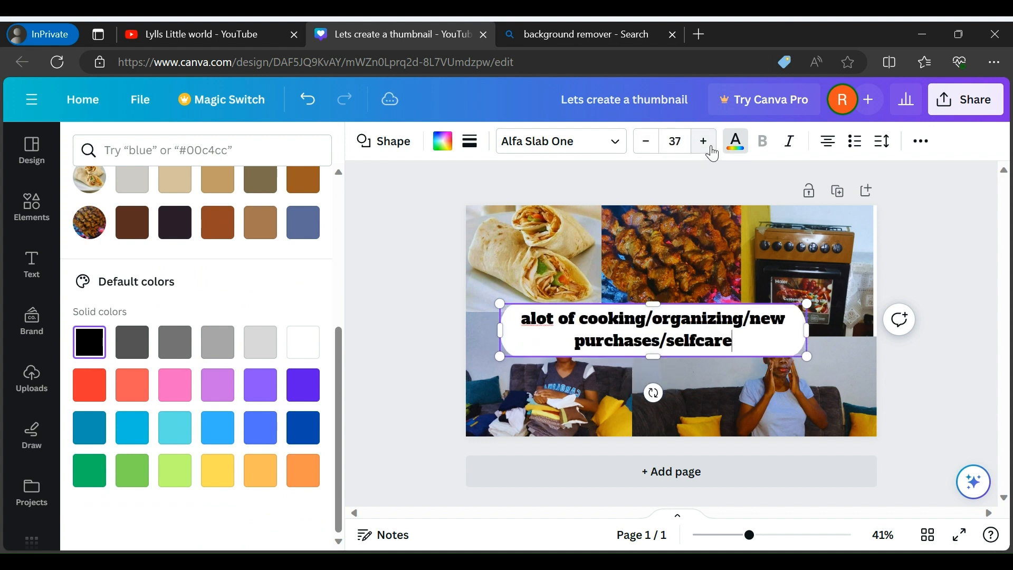
click(711, 152)
click(711, 152)
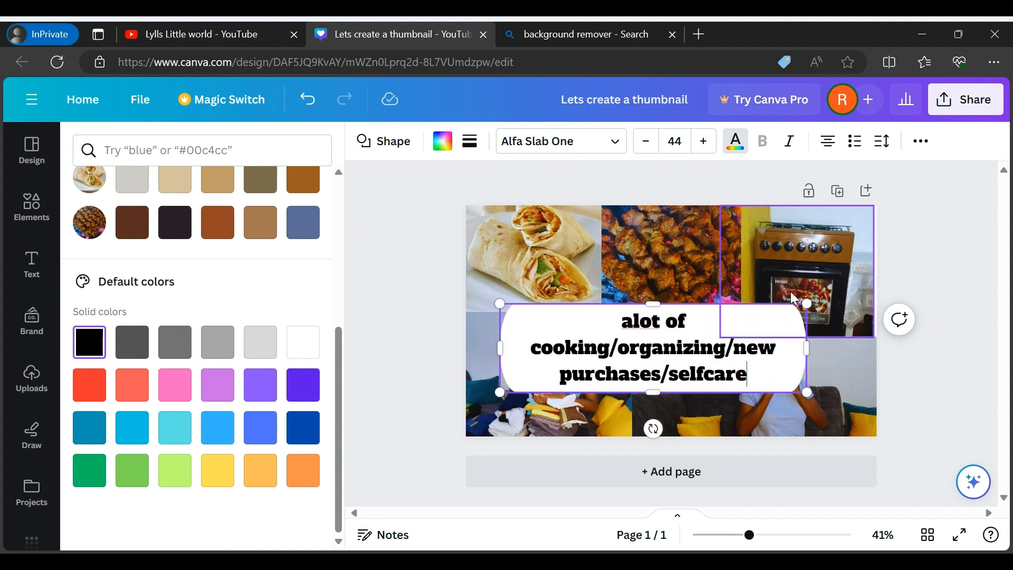
Widen the pill shape to the page's right edge and move it up to the middle of the collage
drag(813, 344, 871, 330)
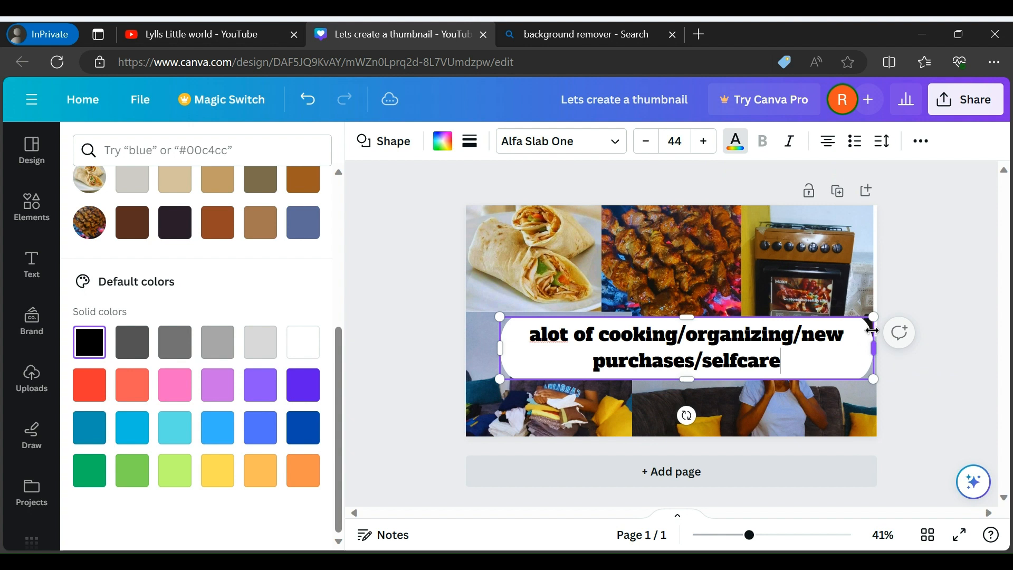
click(929, 344)
click(929, 389)
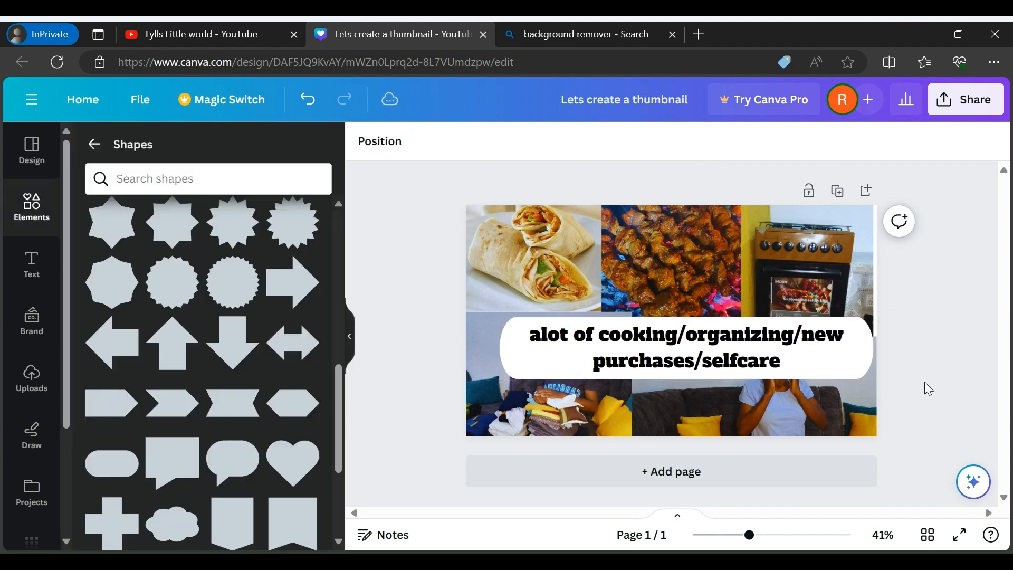
click(698, 361)
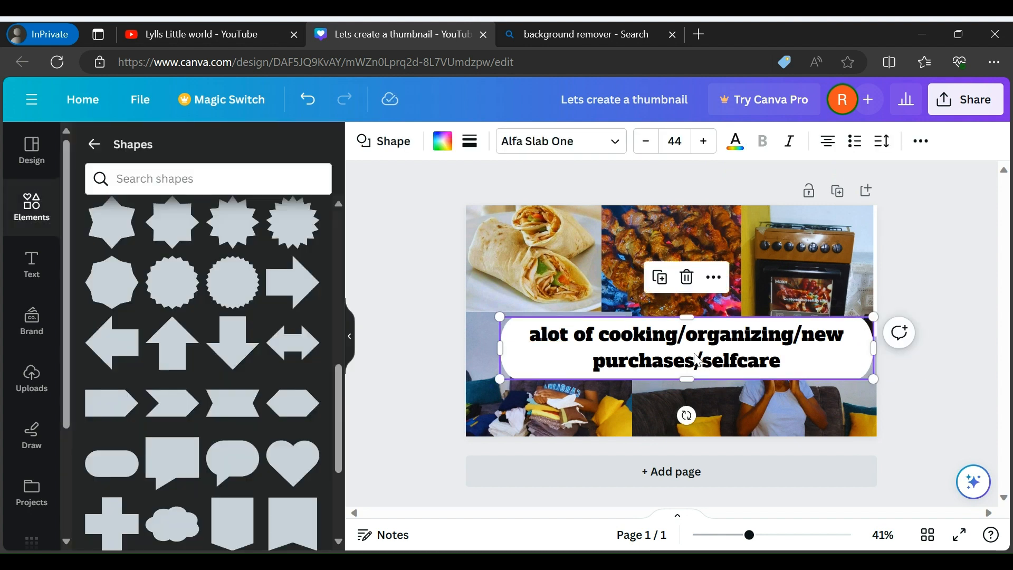
drag(698, 360, 688, 324)
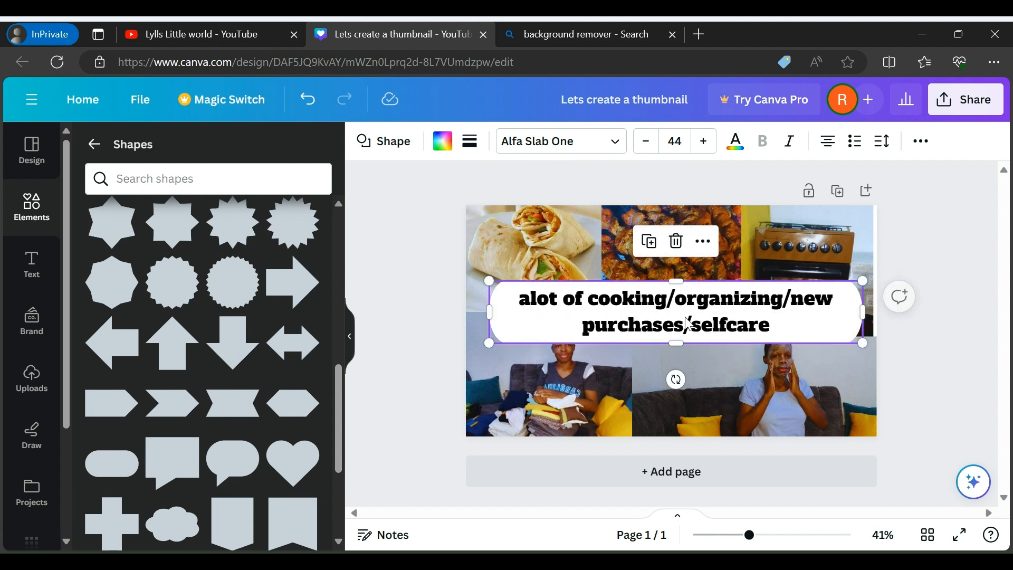
click(811, 324)
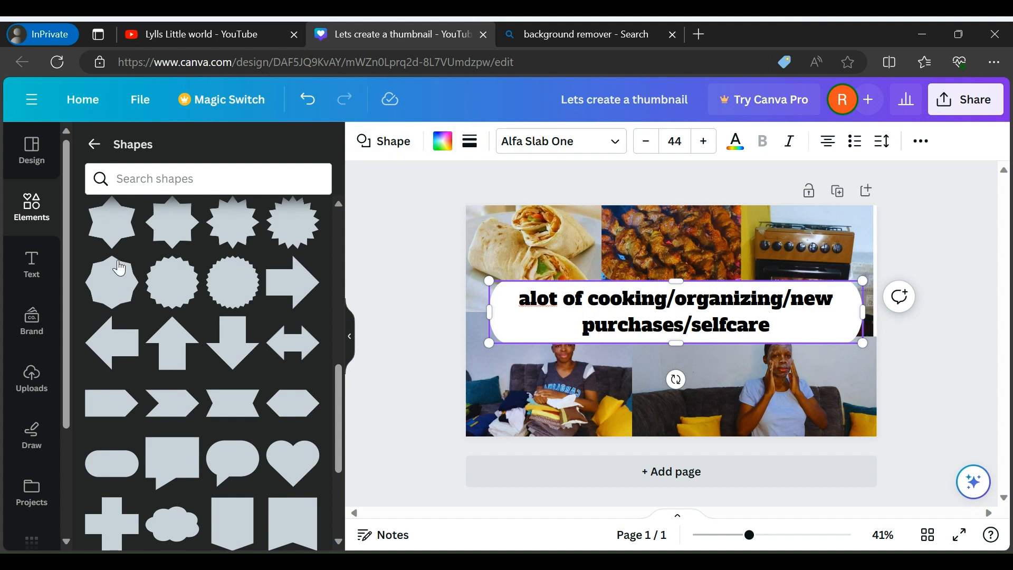
click(962, 344)
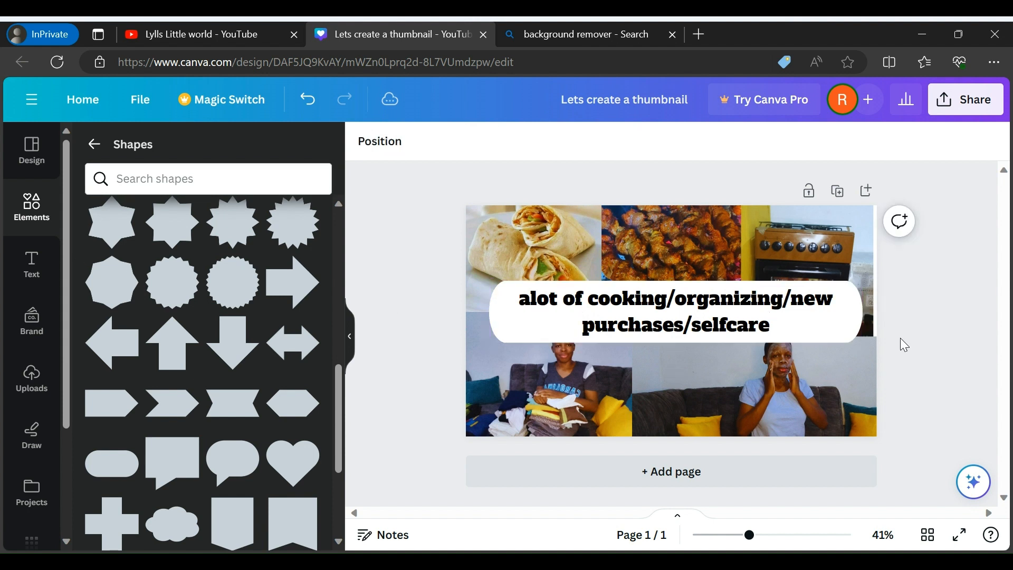
Fill the pill shape with Yellow #ffde59
click(843, 330)
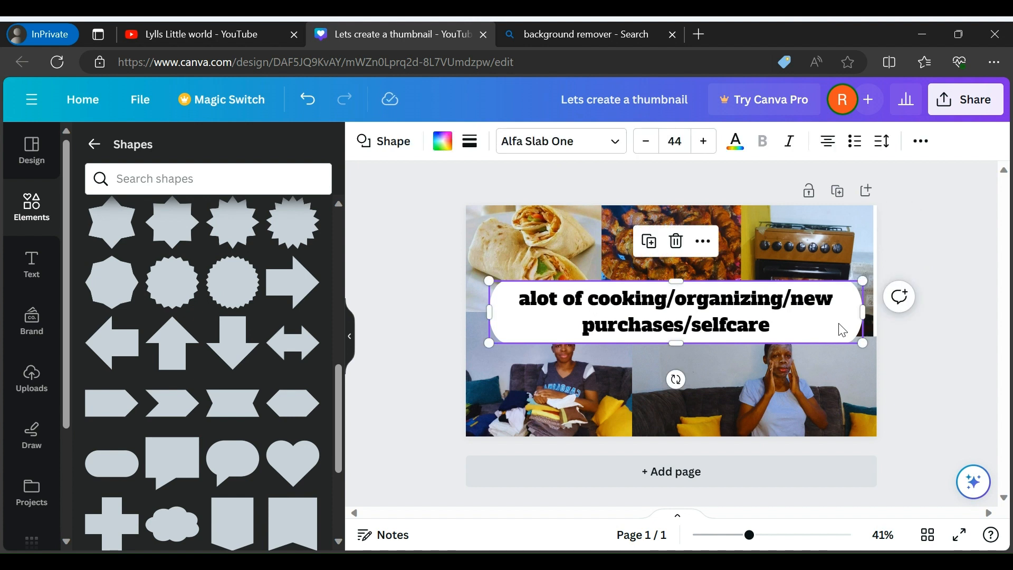
click(445, 142)
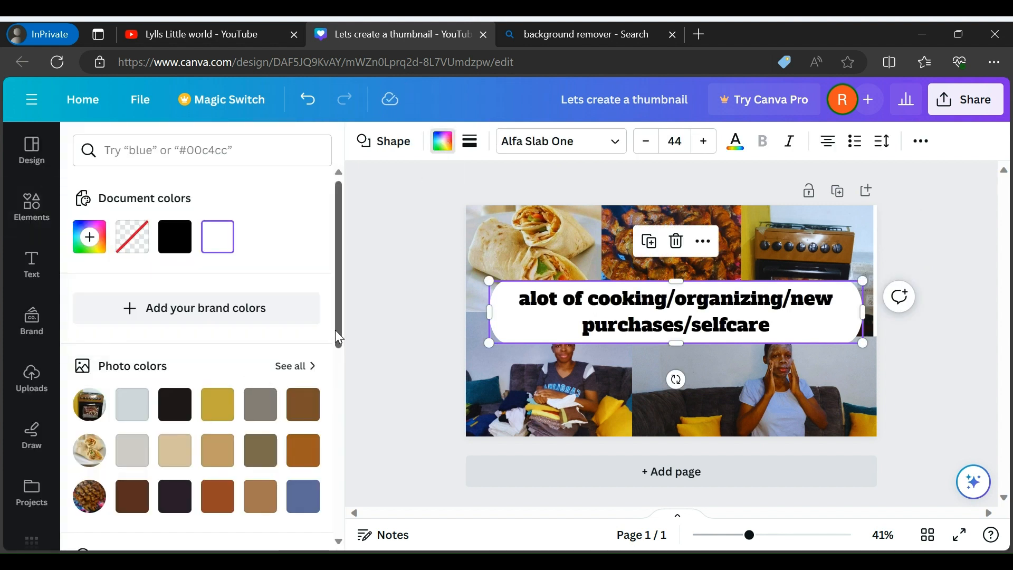
drag(338, 338, 342, 520)
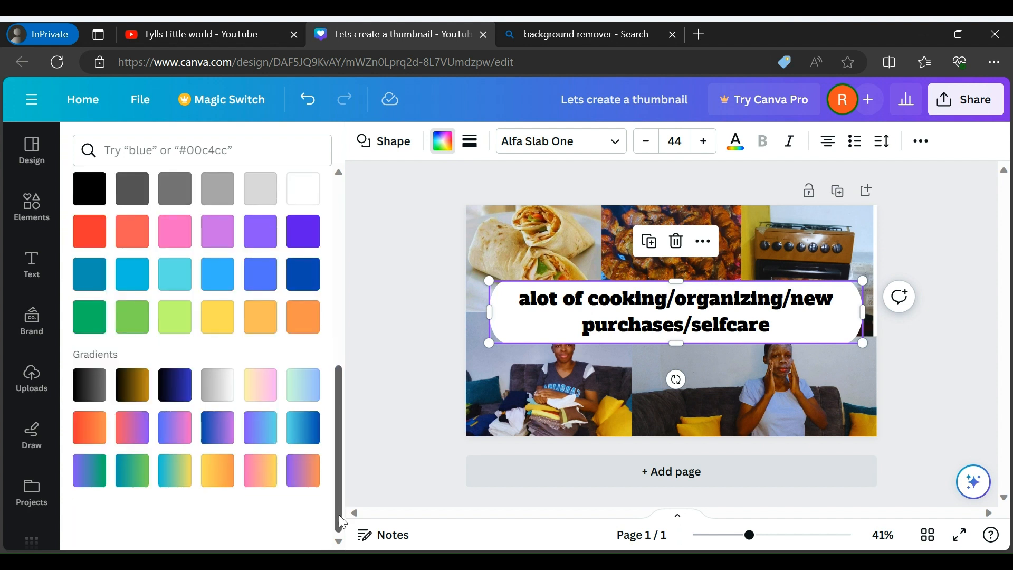
click(229, 331)
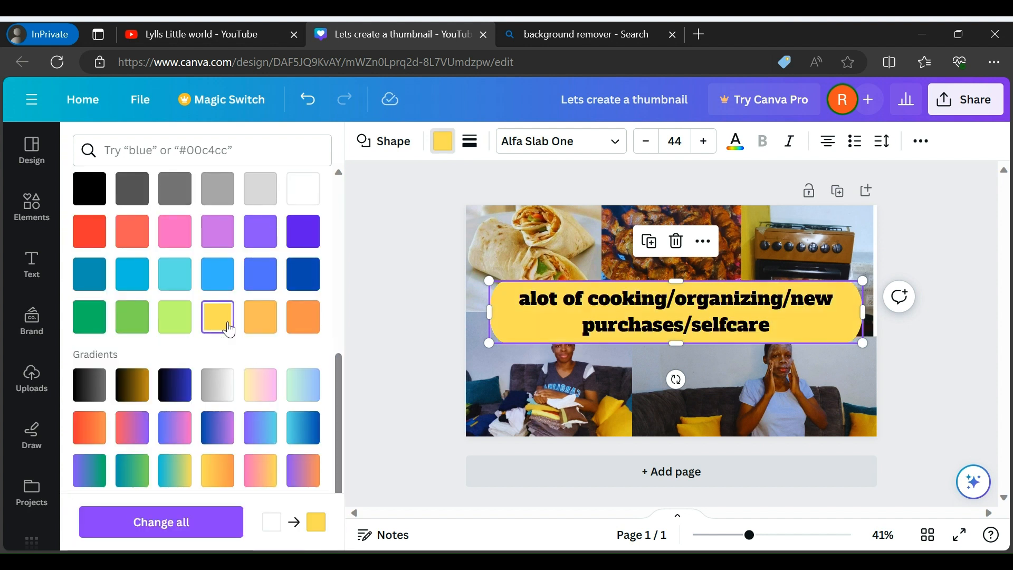
click(905, 348)
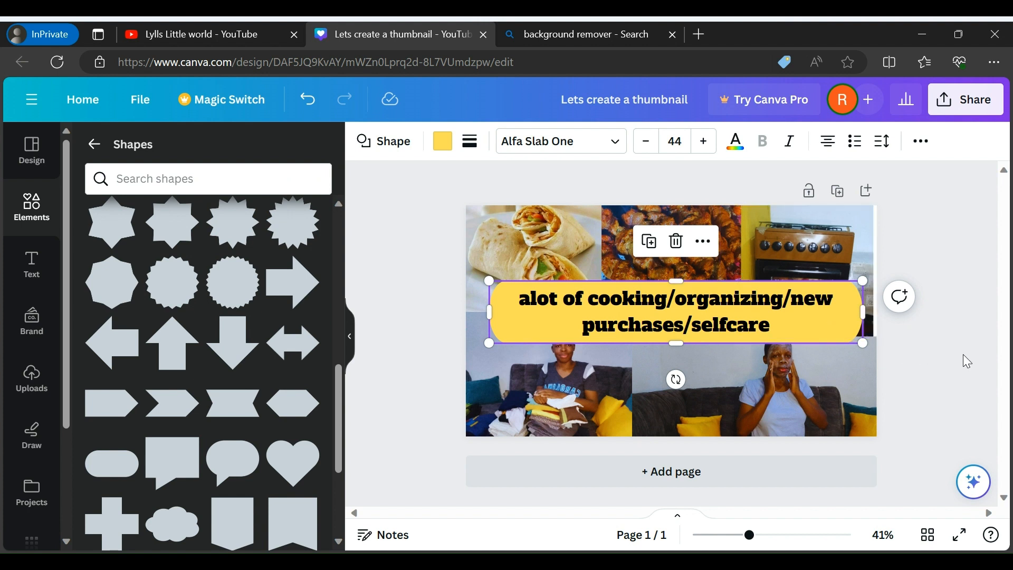
Clear the page by deleting the pill caption and all five collage photos
key(Delete)
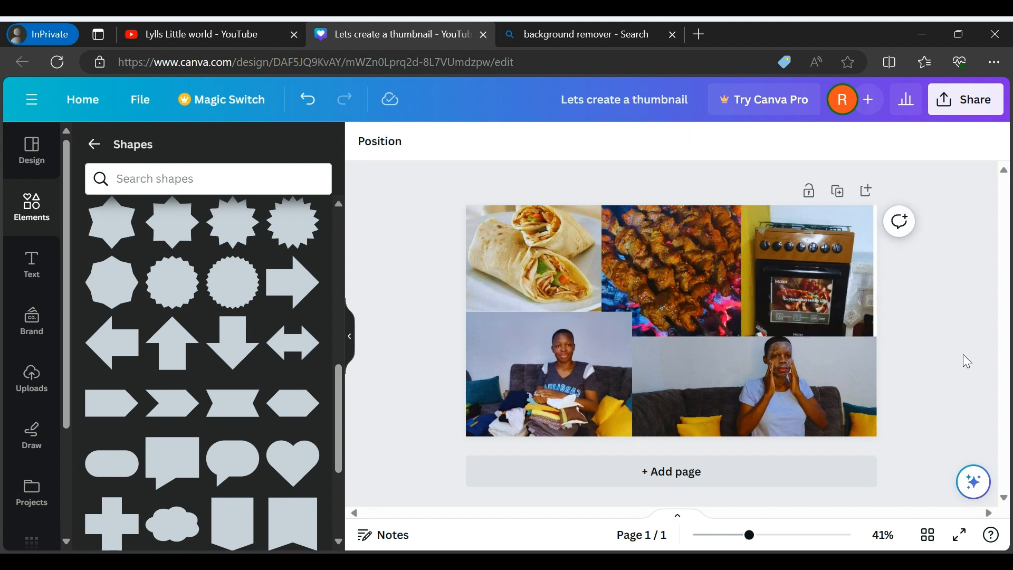
click(549, 258)
key(Delete)
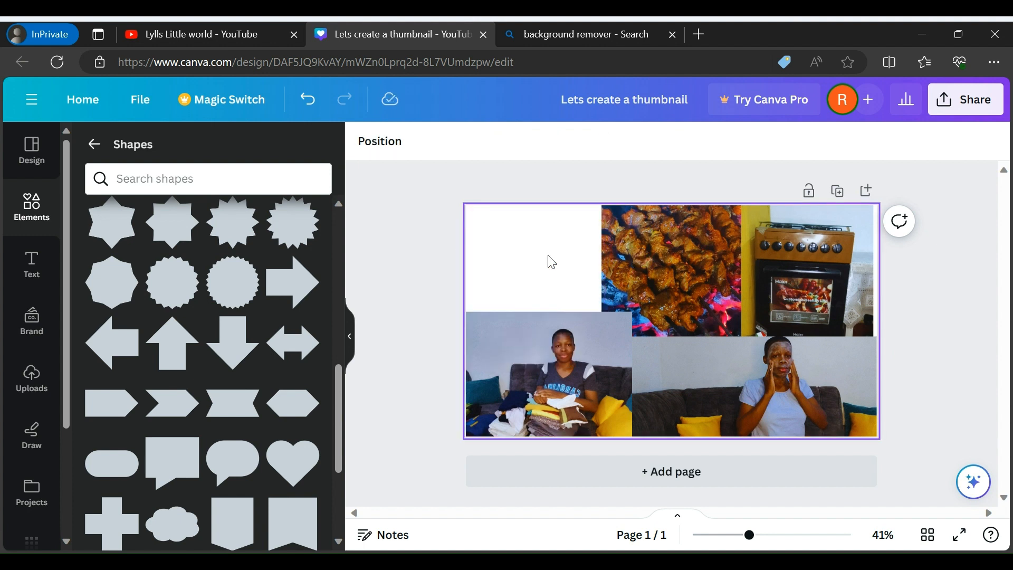
click(663, 255)
key(Delete)
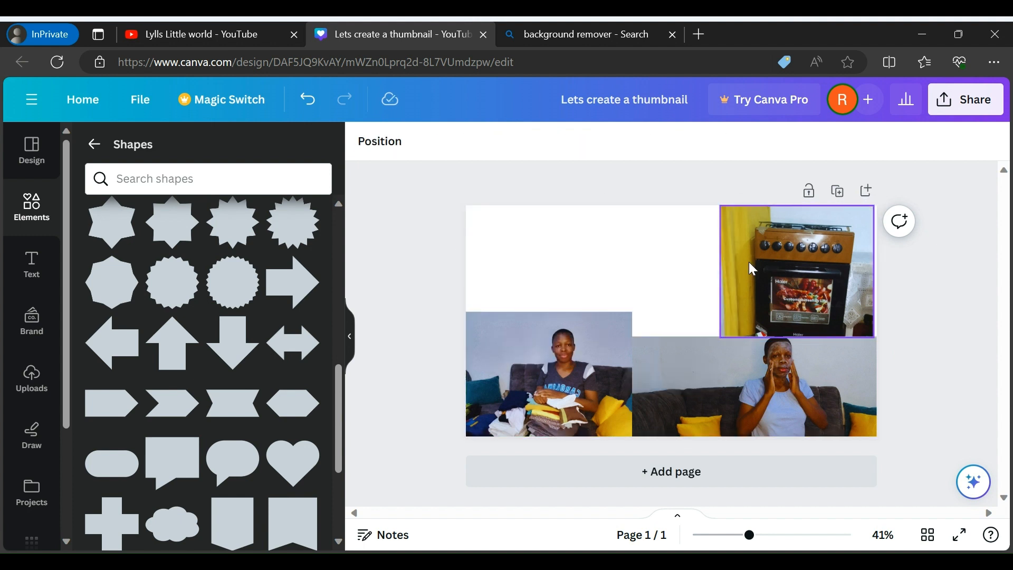
click(780, 274)
key(Delete)
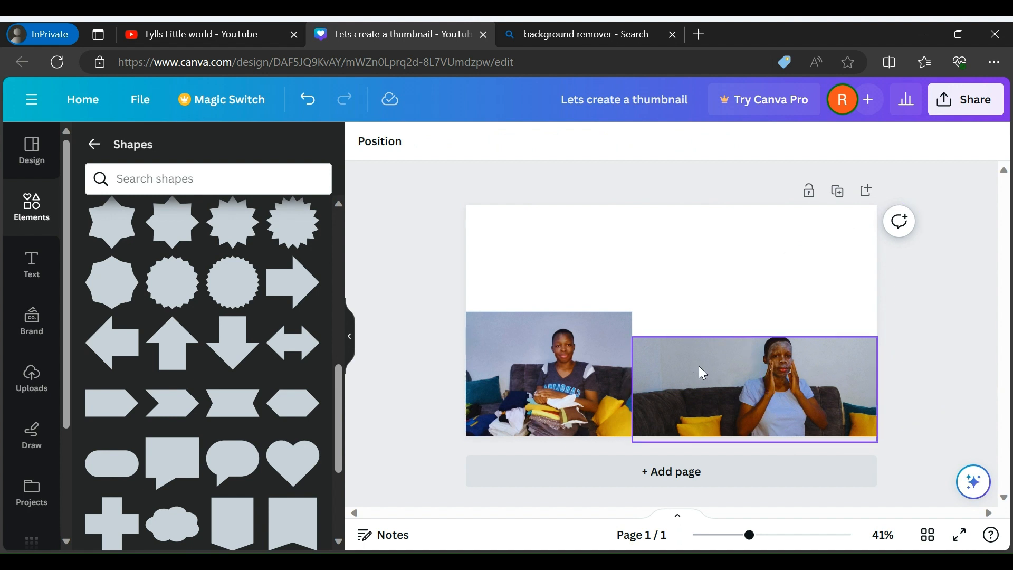
click(688, 401)
key(Delete)
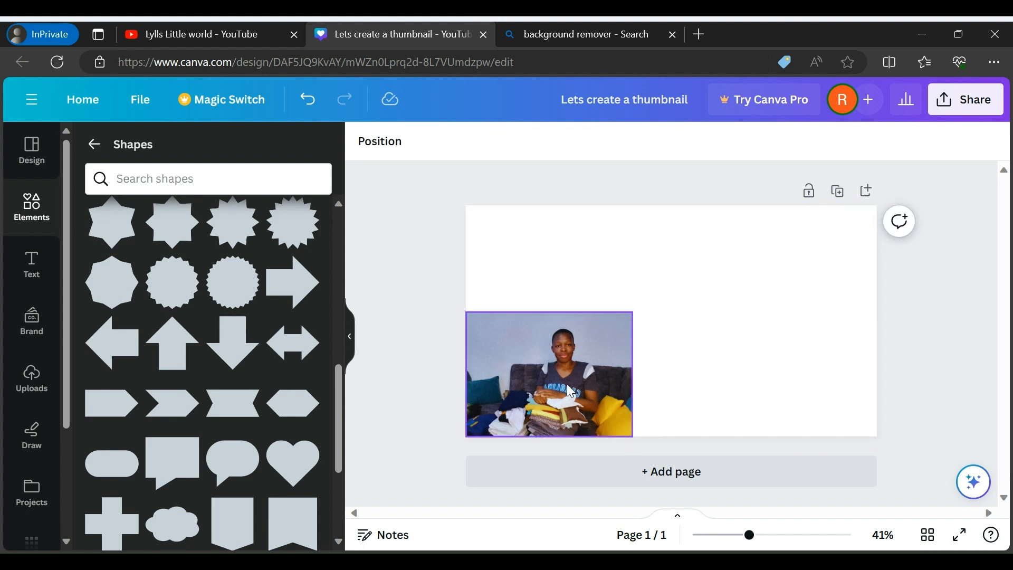
click(566, 384)
key(Delete)
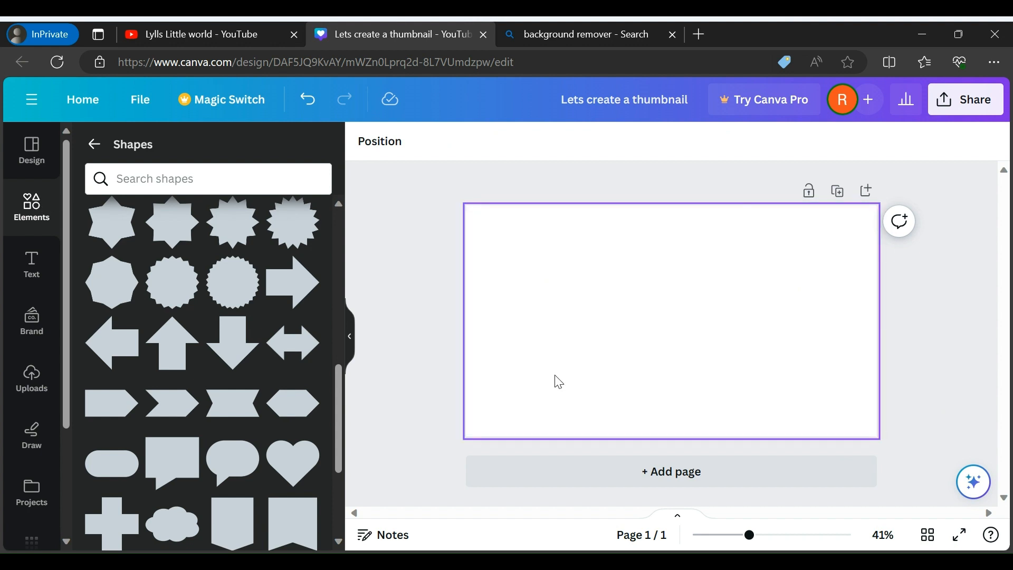
Search the design templates for Food YouTube Thumbnails and apply the "How to make Pancakes" template to the blank page
click(36, 153)
click(94, 143)
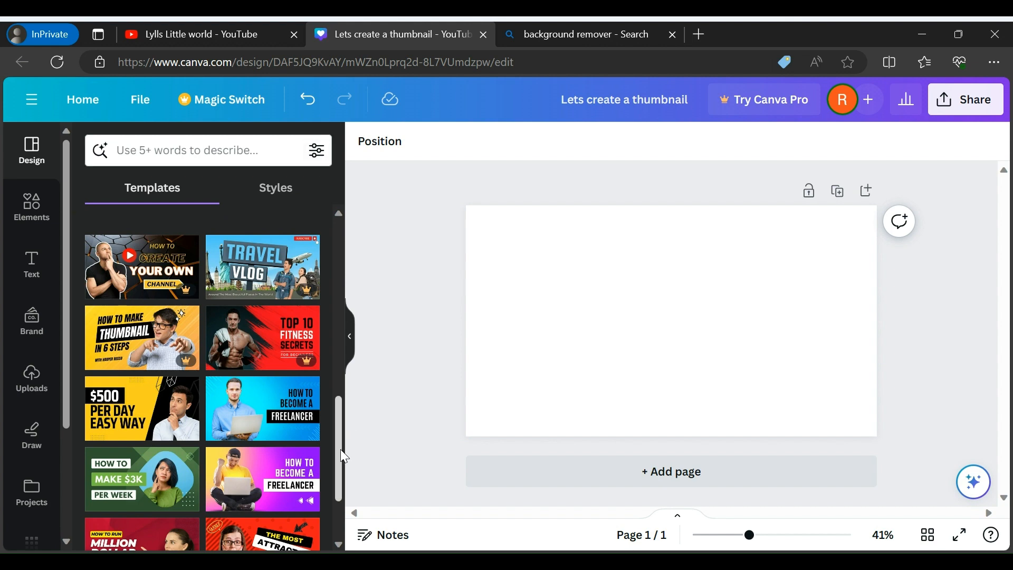
drag(341, 449, 353, 213)
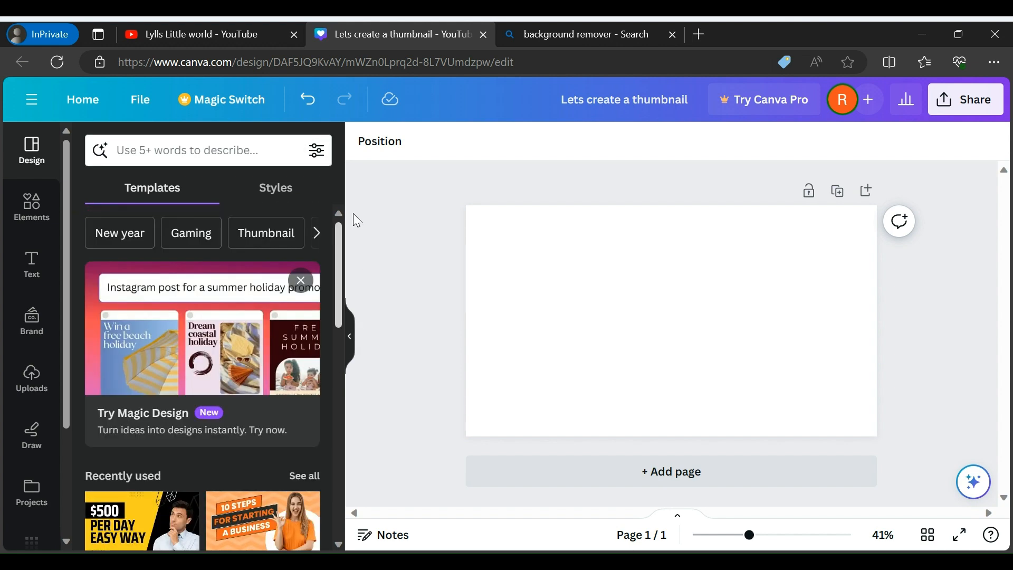
click(290, 232)
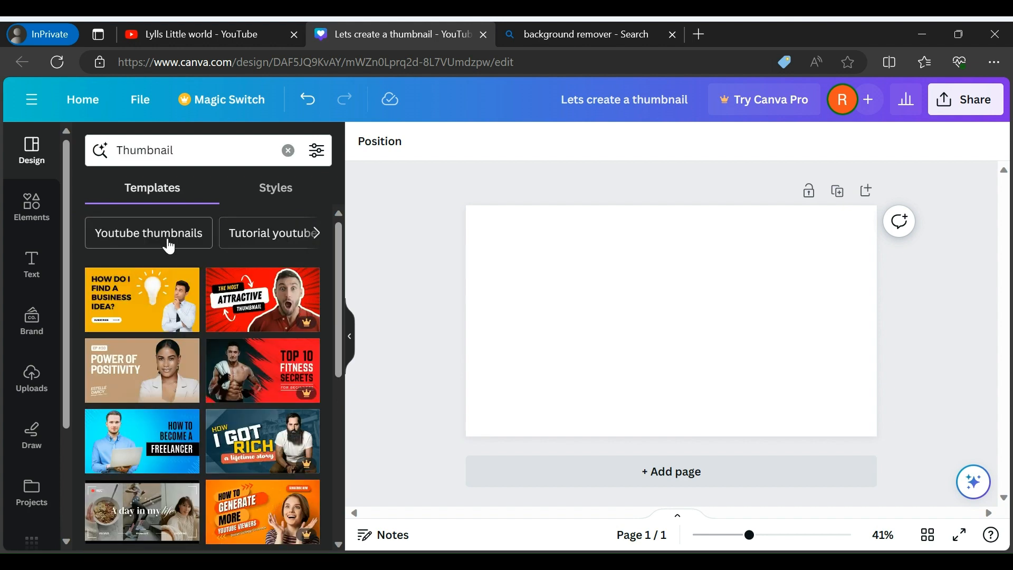
click(169, 246)
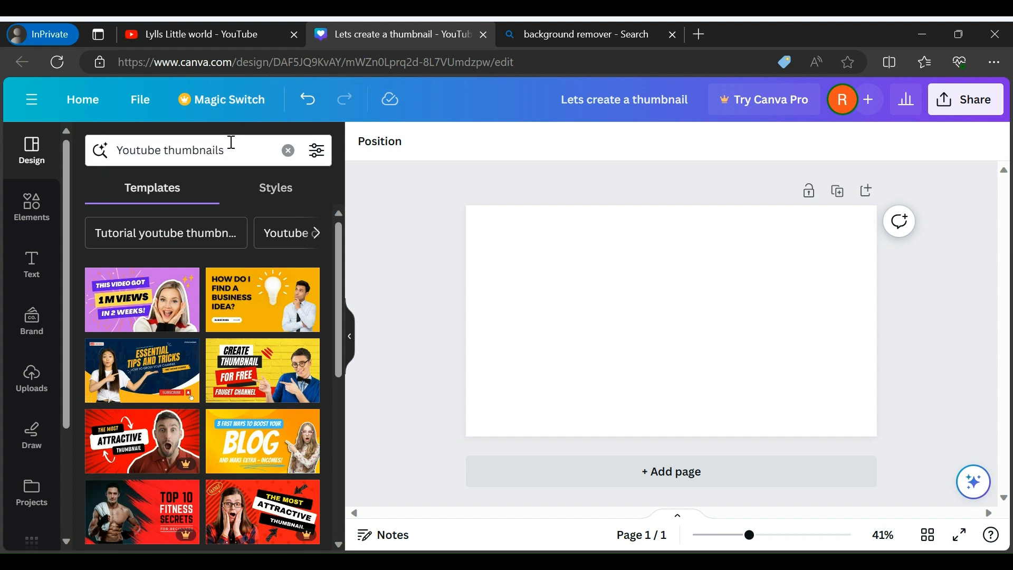
click(247, 150)
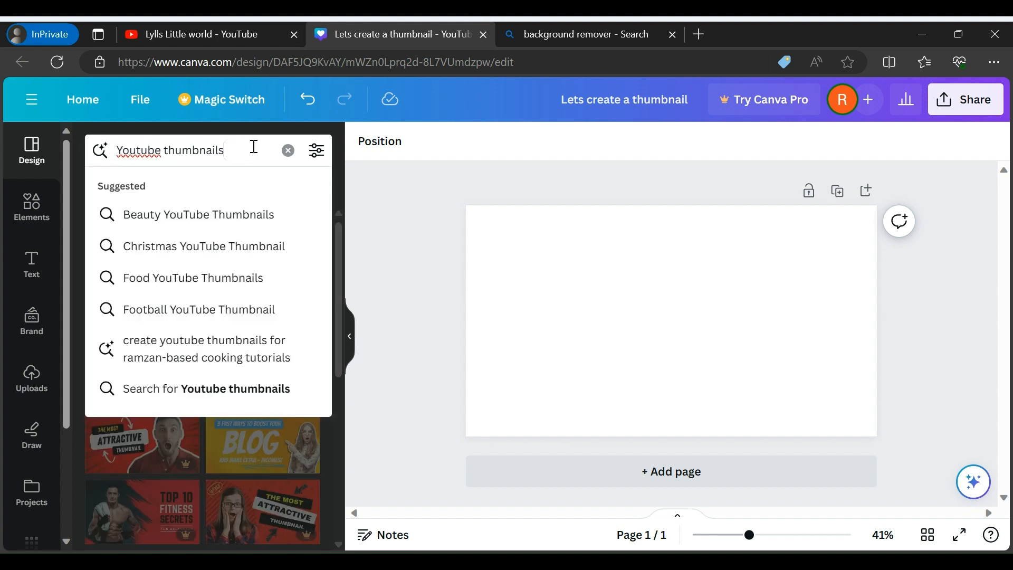
click(179, 279)
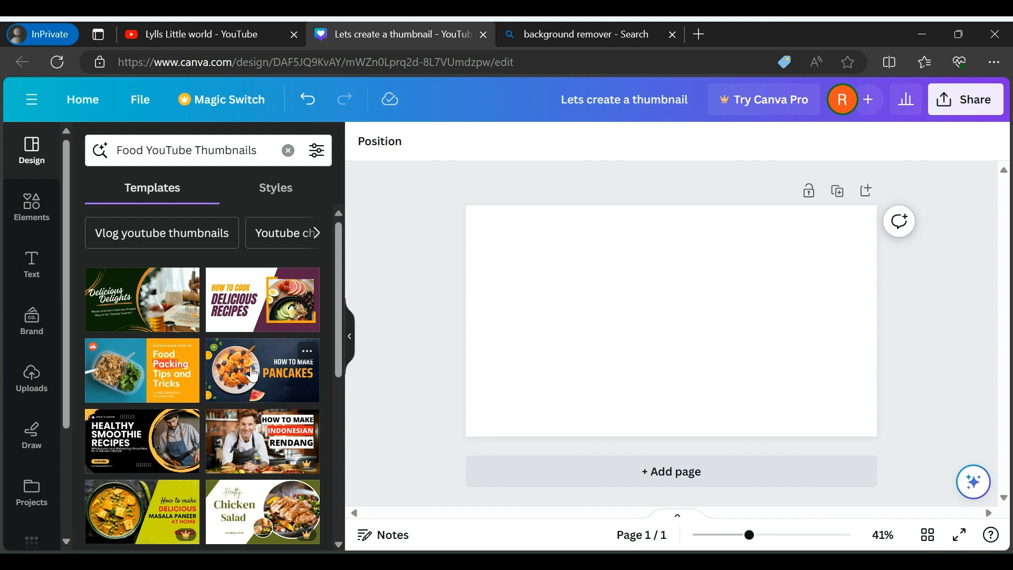
click(253, 374)
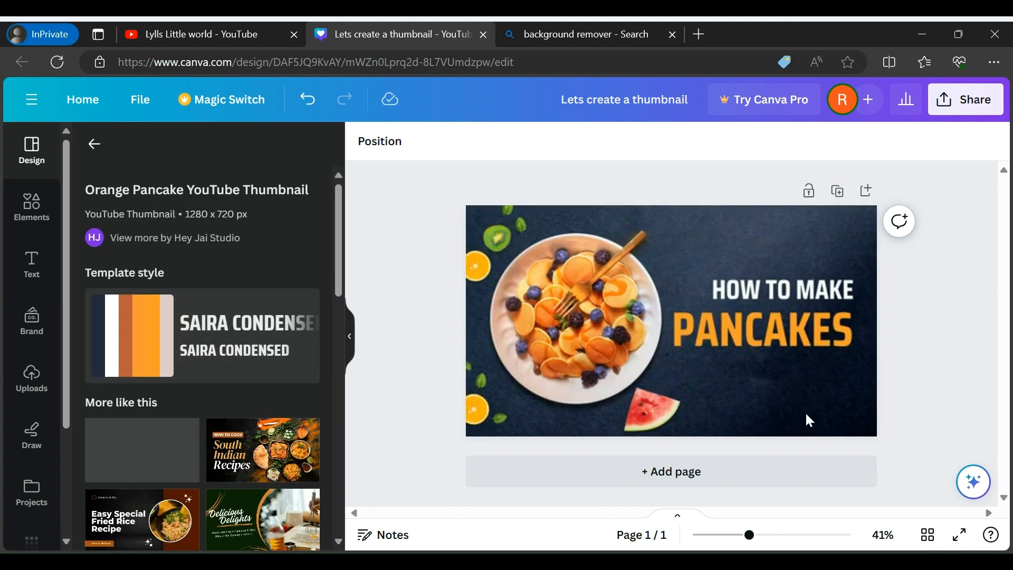
Add the uploaded "Happy Friday!" drink photo to the pancake template
click(558, 341)
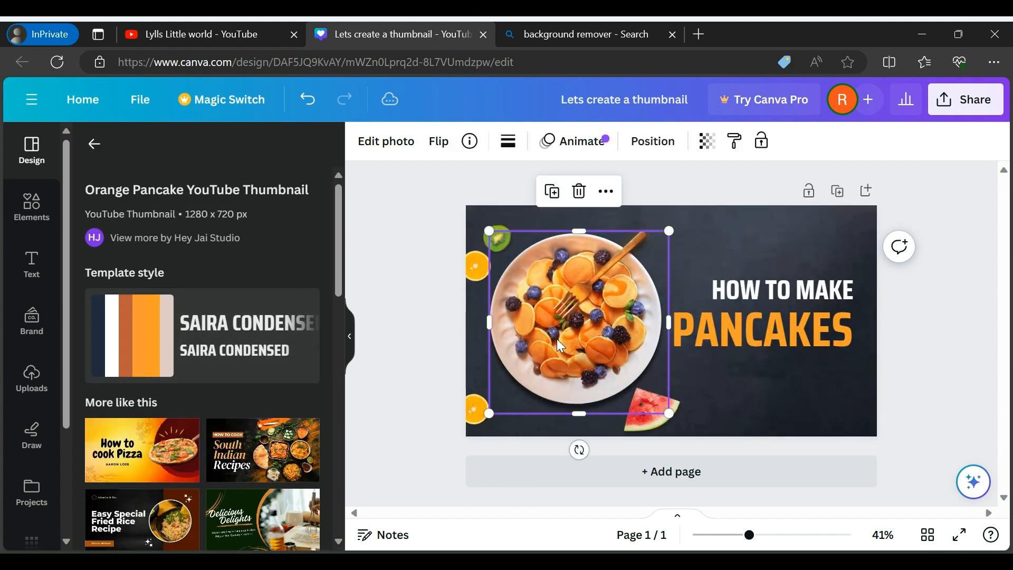
click(37, 385)
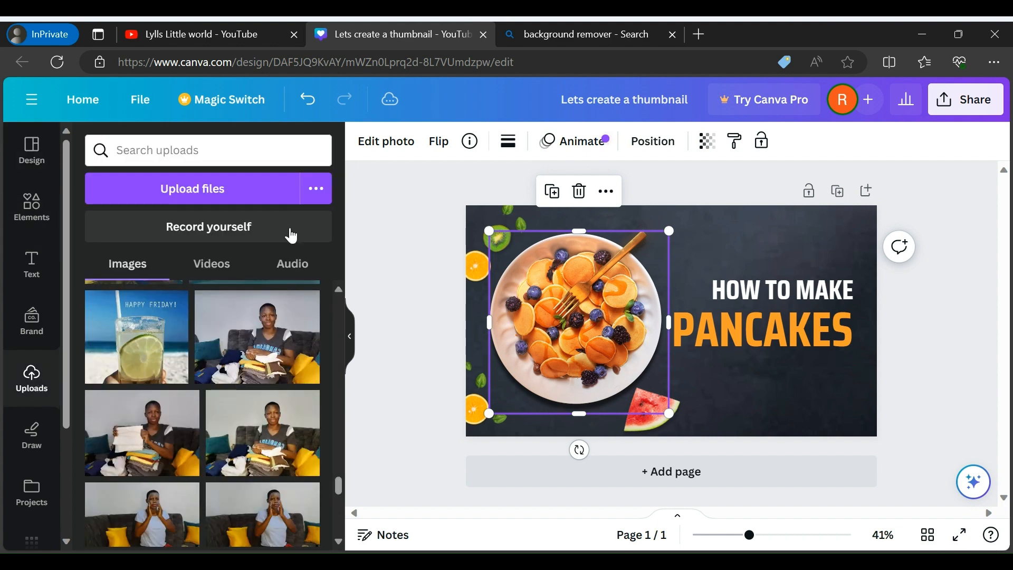
click(135, 348)
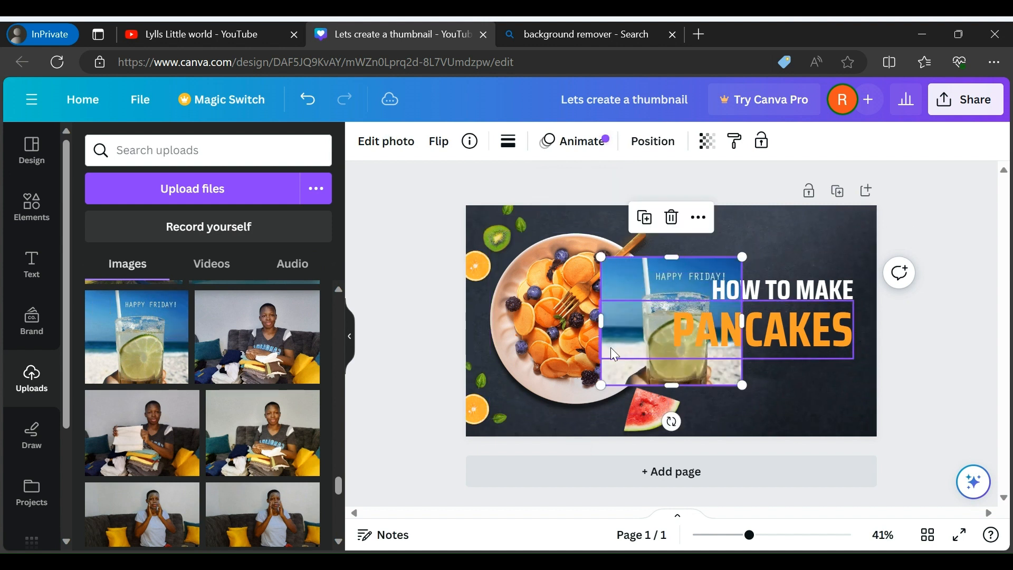
Try the drink photo over the pancake plate, enlarged upward and to the right
drag(620, 375, 518, 377)
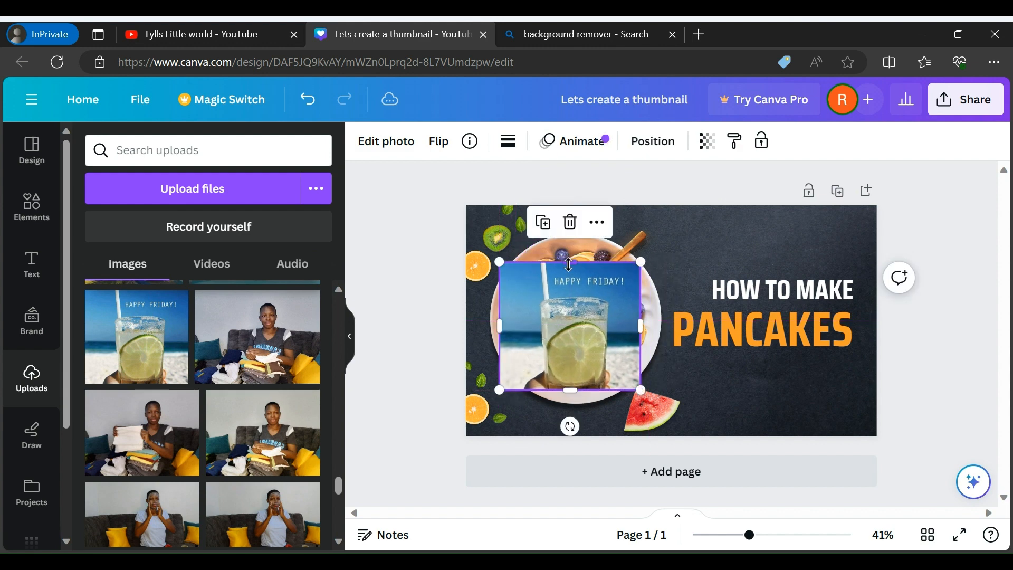
drag(571, 262, 570, 236)
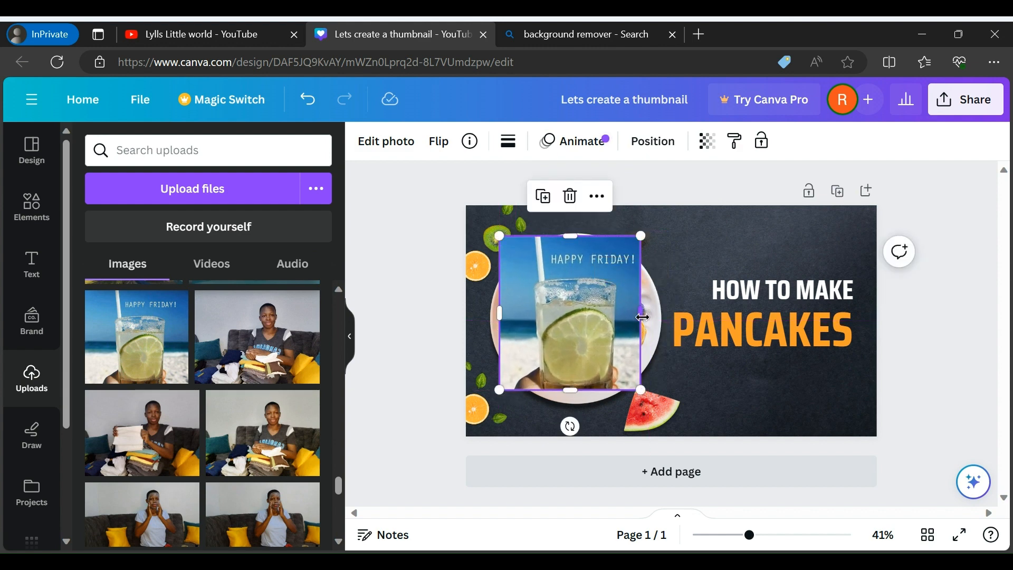
drag(642, 317, 670, 318)
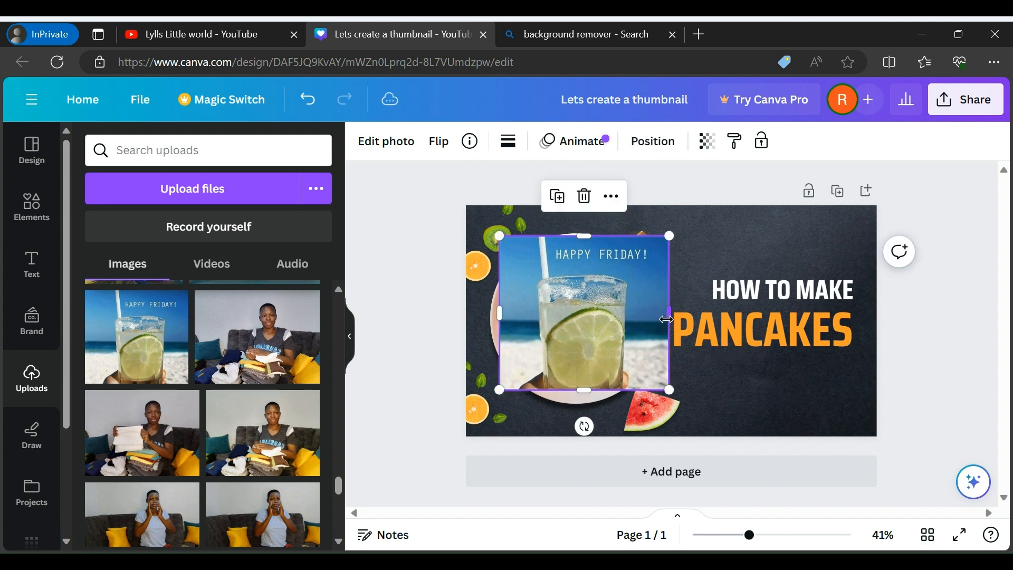
Delete the drink photo and add the uploaded tortilla wraps photo to the page instead
key(Delete)
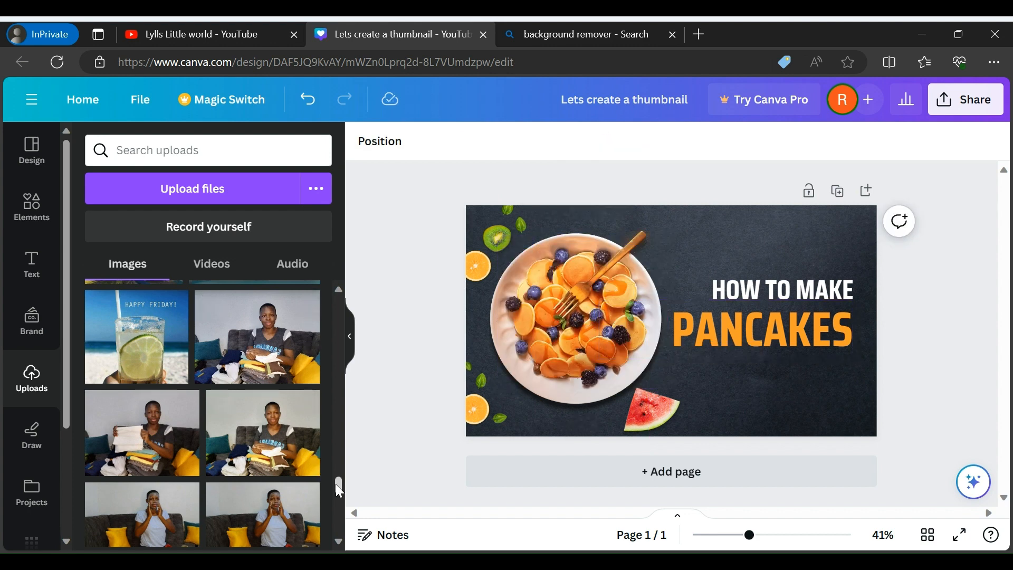
drag(336, 483, 340, 516)
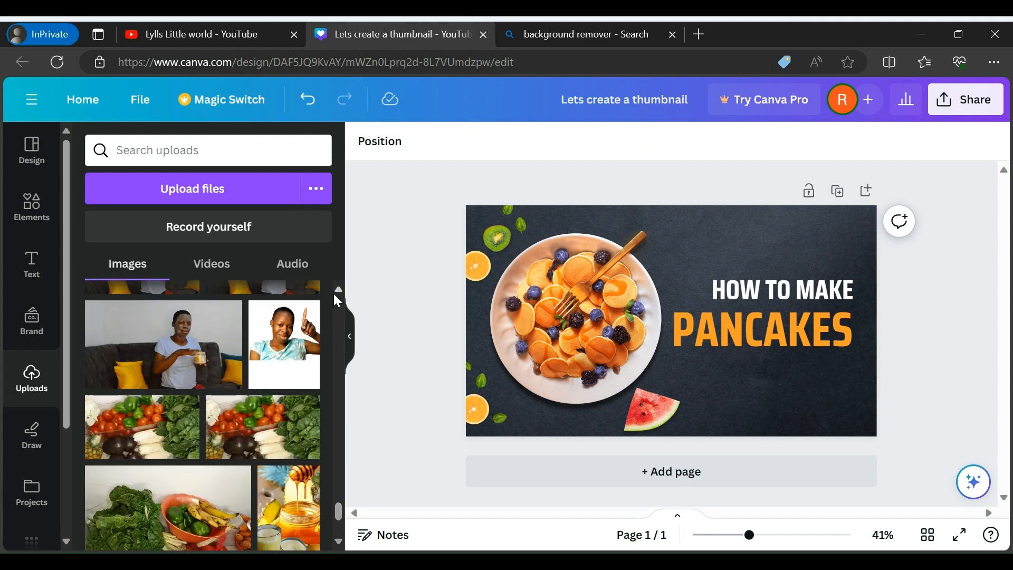
scroll(335, 290, up, 5)
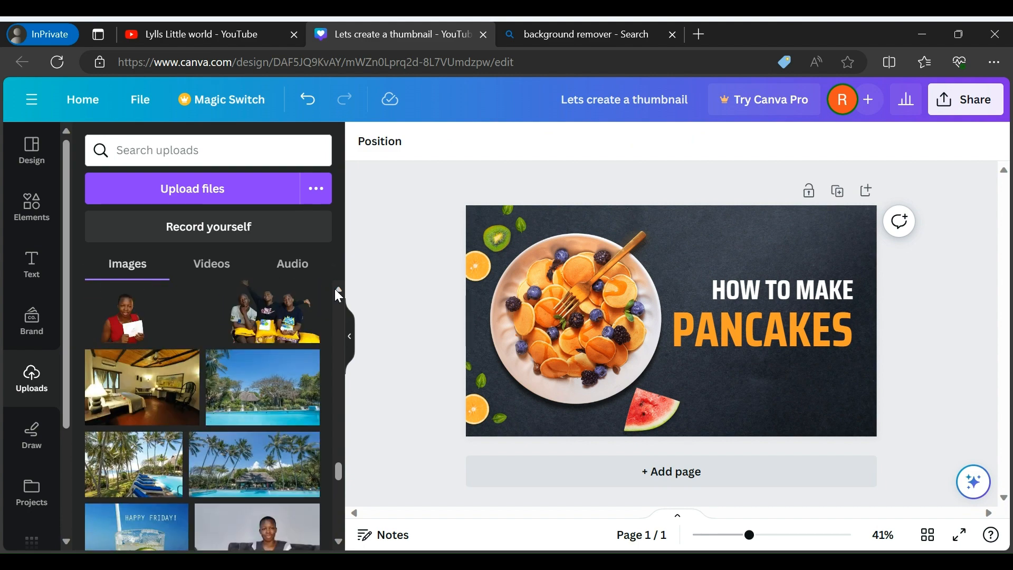
scroll(336, 291, up, 7)
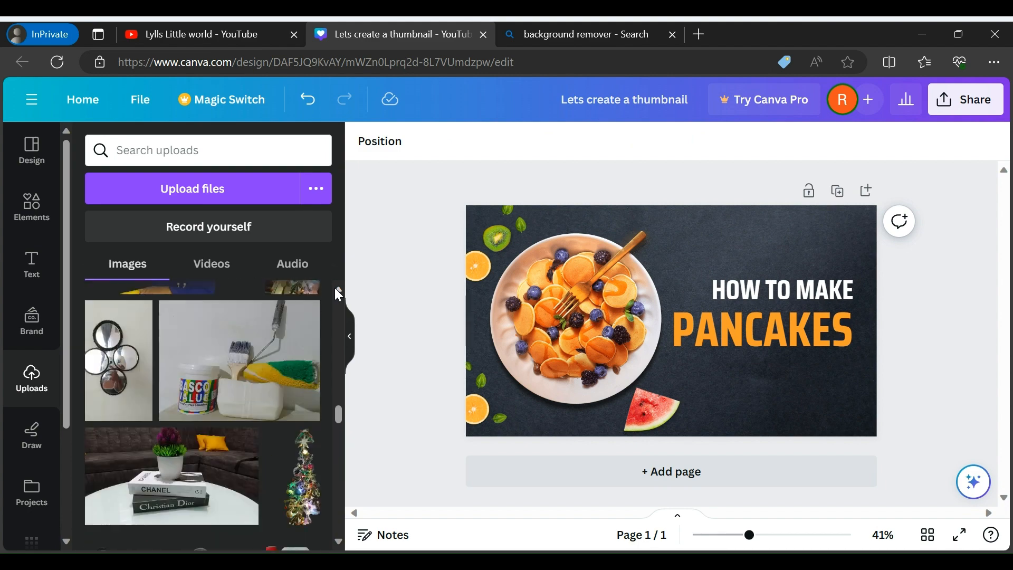
scroll(337, 291, up, 7)
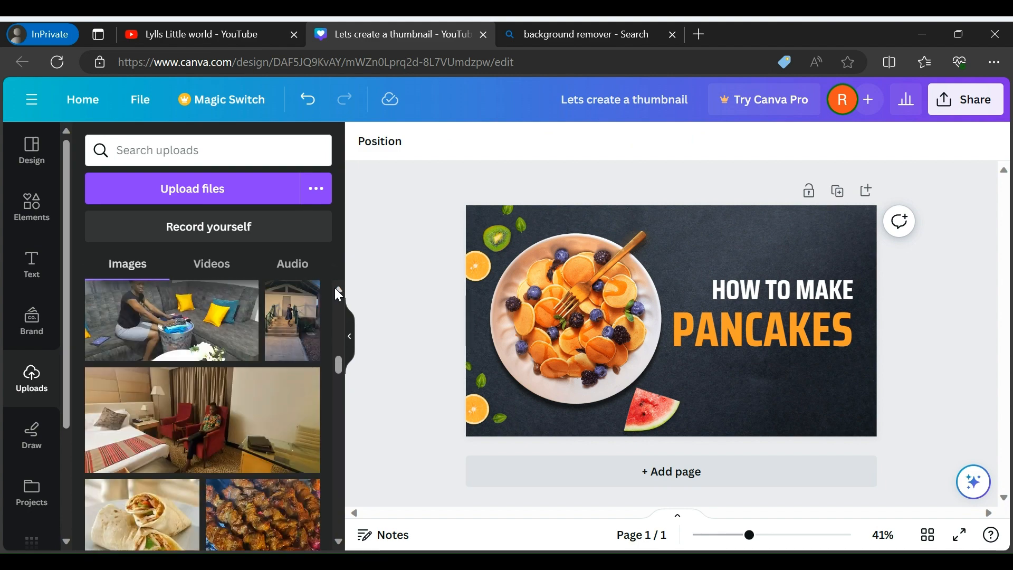
click(143, 511)
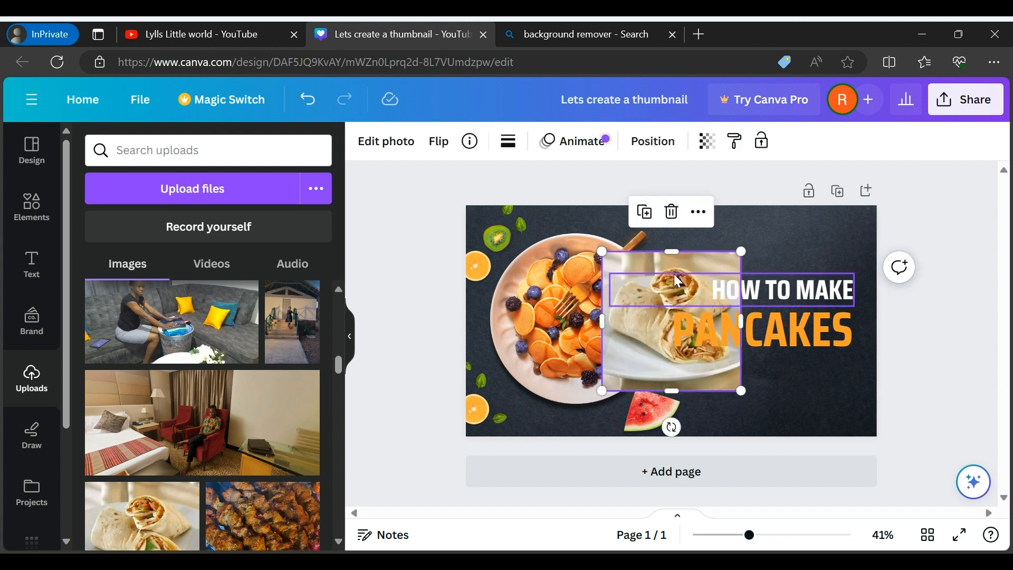
Move the wraps photo off the pancake plate and delete the plate image from the template
drag(541, 354, 518, 357)
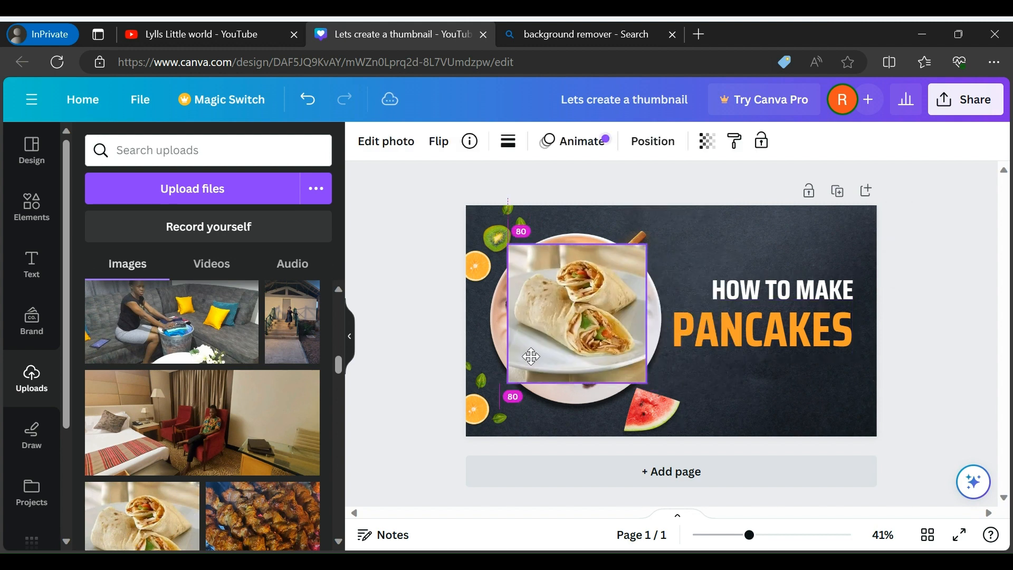
drag(577, 243, 577, 228)
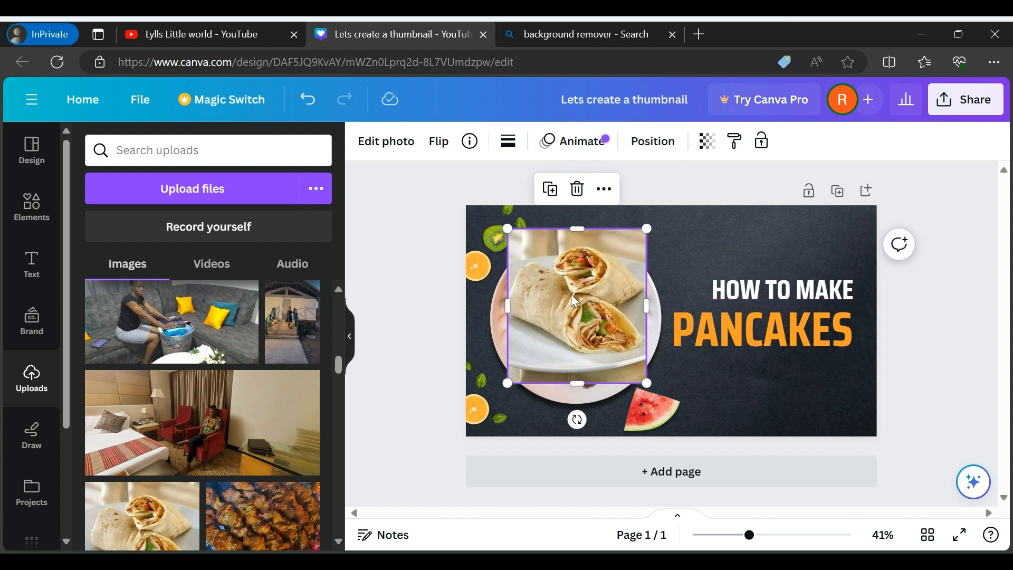
drag(571, 294, 693, 287)
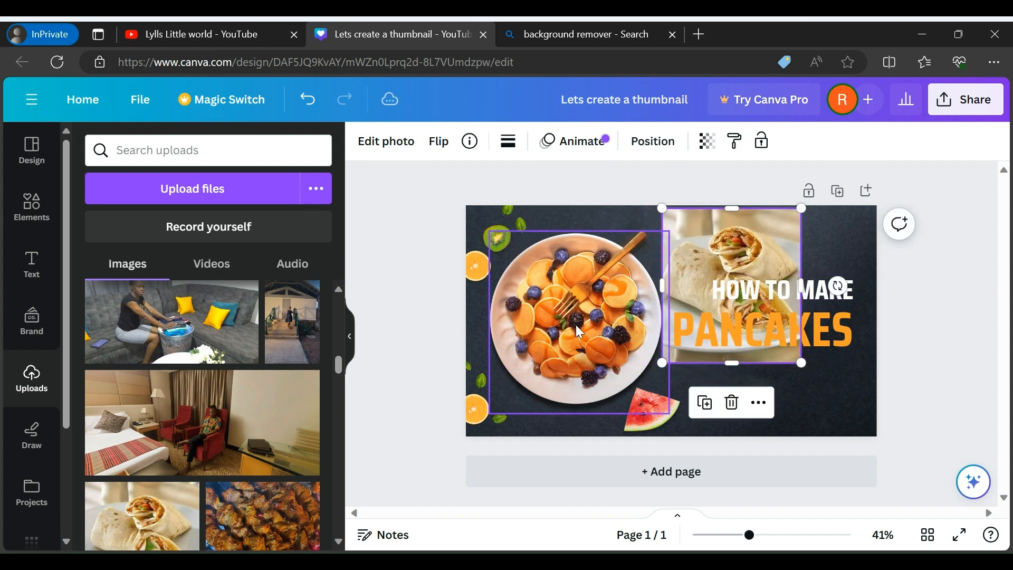
click(557, 330)
key(Delete)
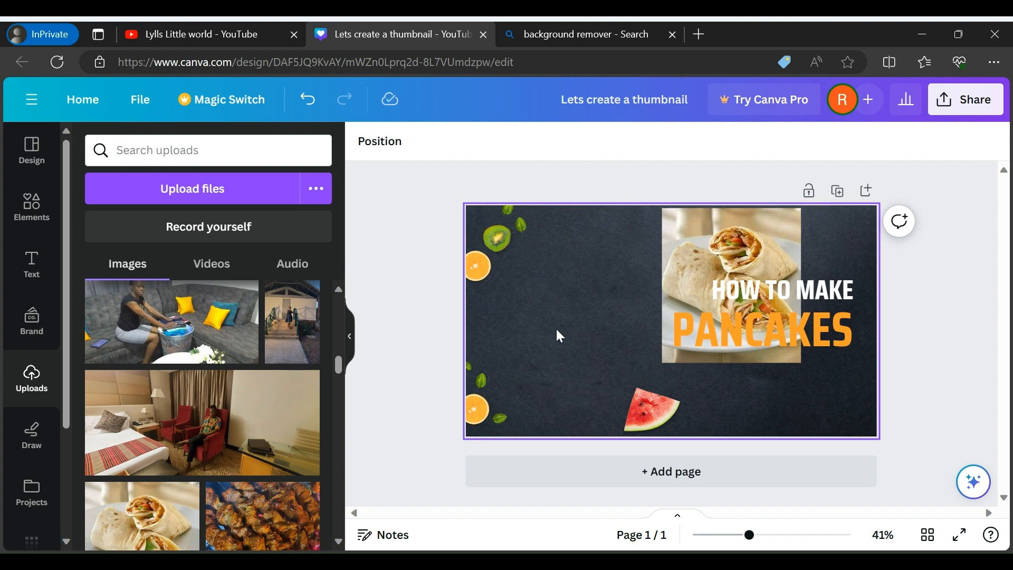
Place the wraps photo on the left half of the thumbnail and stretch it to cover that half almost completely
click(713, 233)
drag(713, 235, 576, 220)
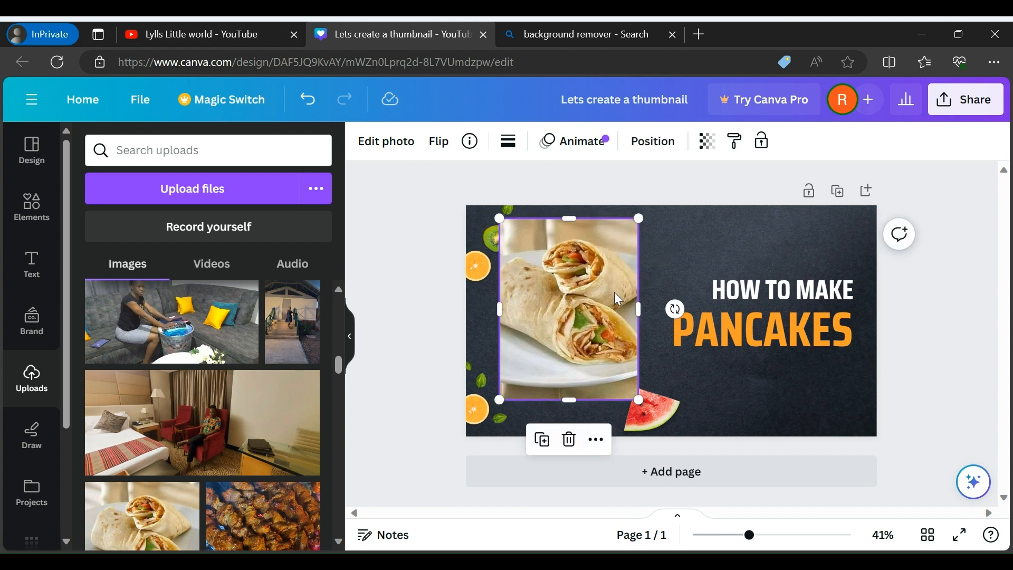
drag(638, 310, 672, 312)
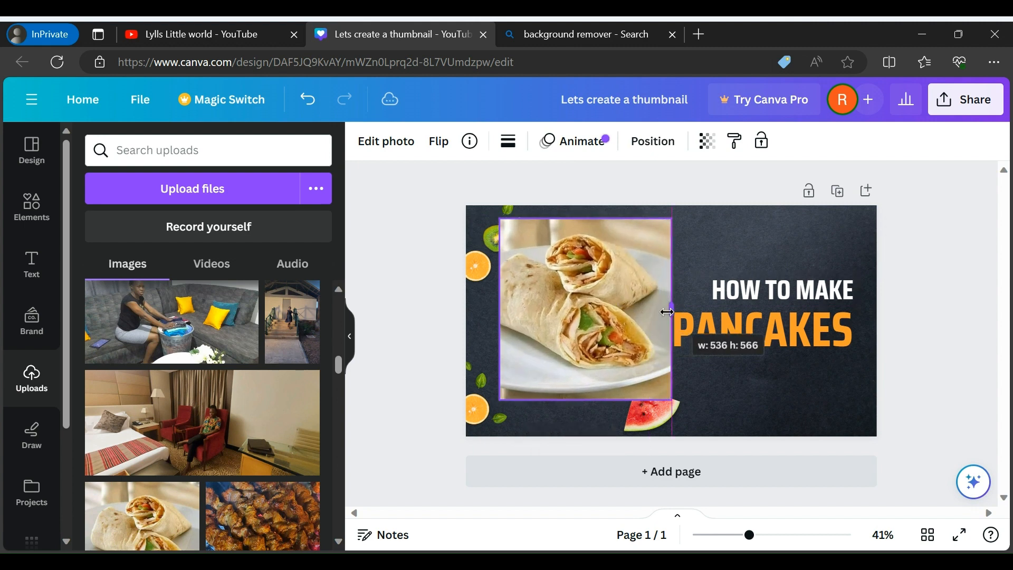
drag(501, 308, 467, 311)
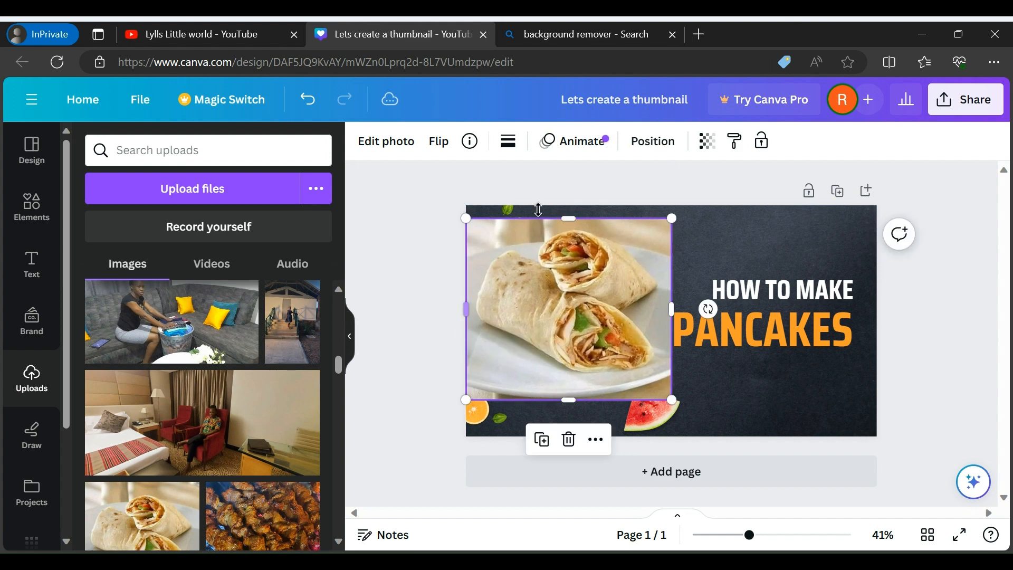
drag(569, 219, 570, 204)
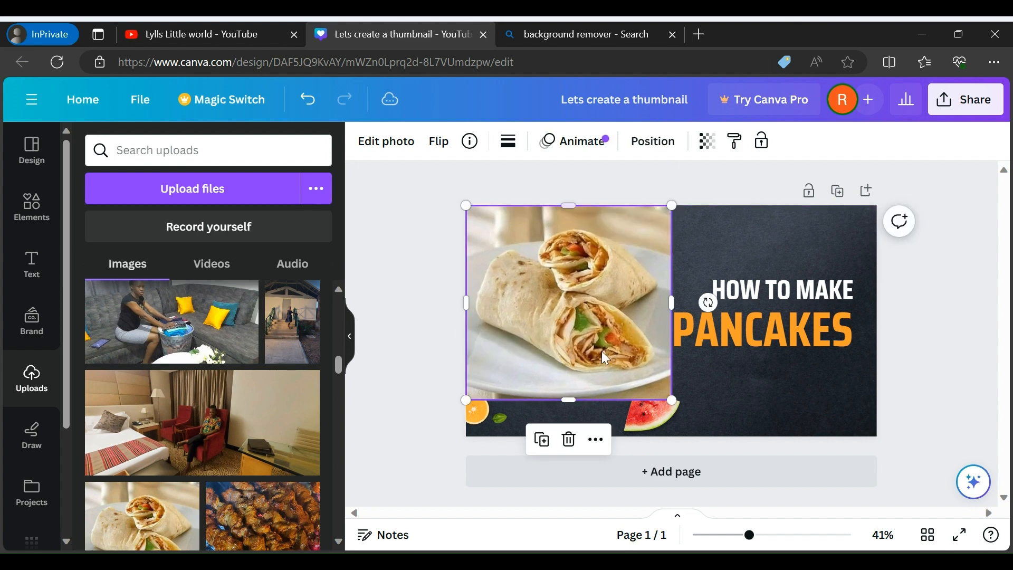
drag(569, 399, 570, 431)
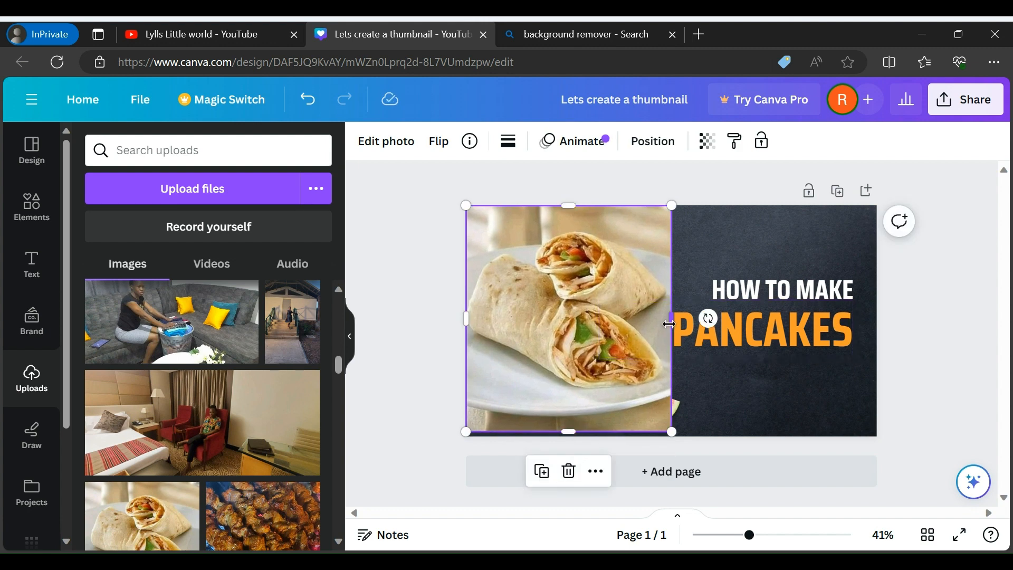
drag(672, 326, 675, 324)
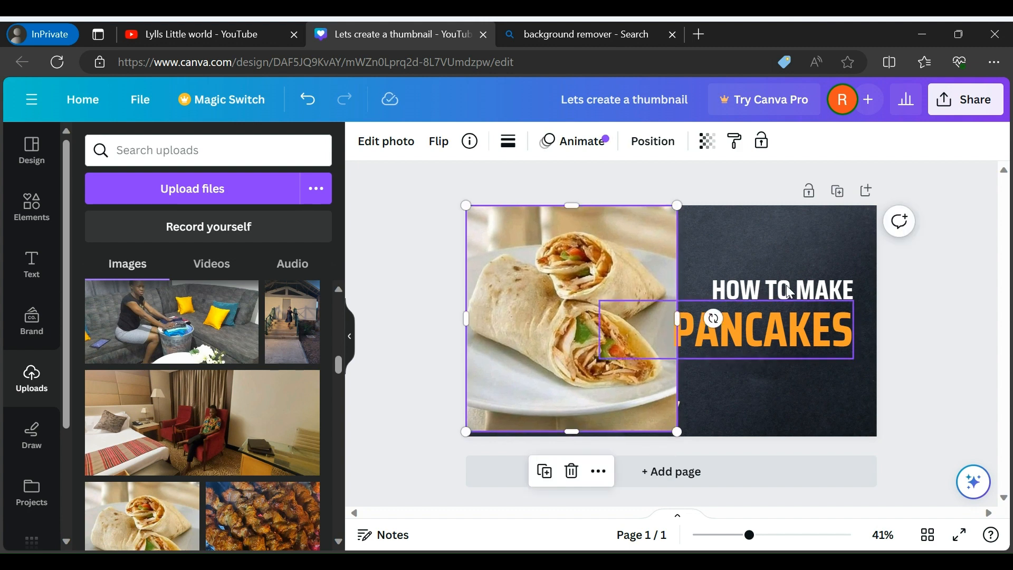
Move the orange PANCAKES text right to the page's edge, clear of the wraps photo
click(771, 331)
drag(771, 331, 793, 328)
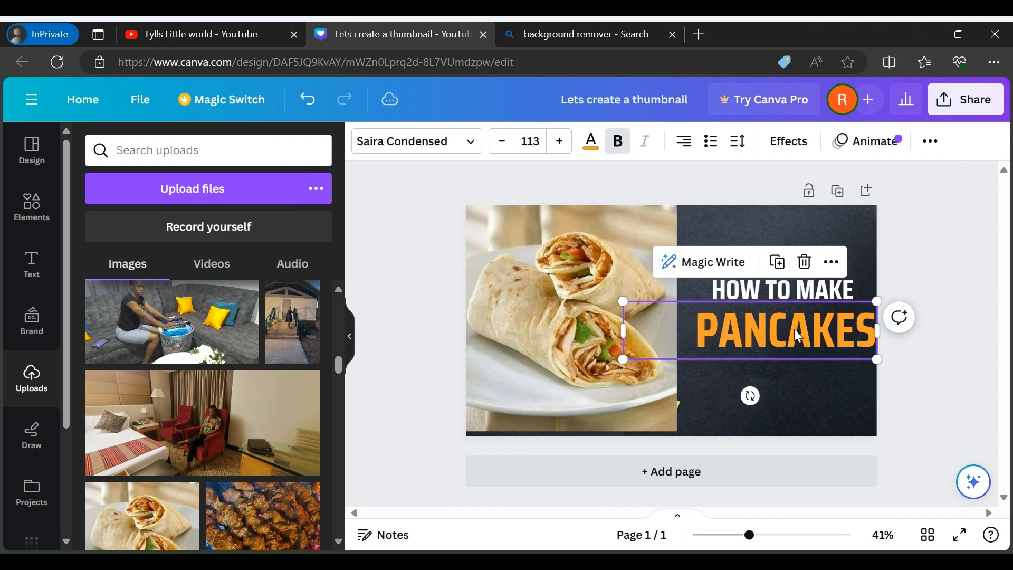
click(945, 368)
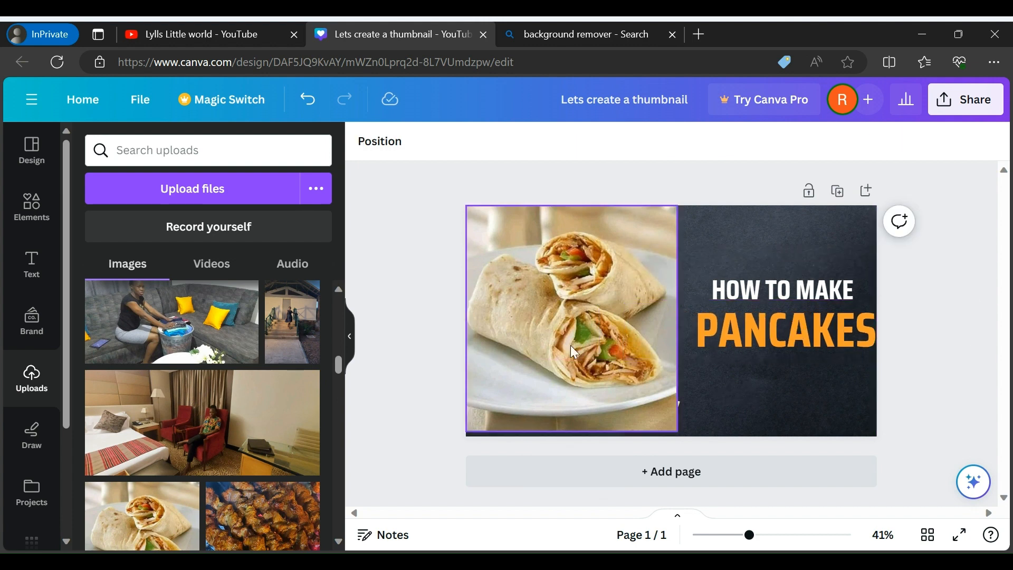
Apply the Fresco filter to the wraps photo
click(552, 345)
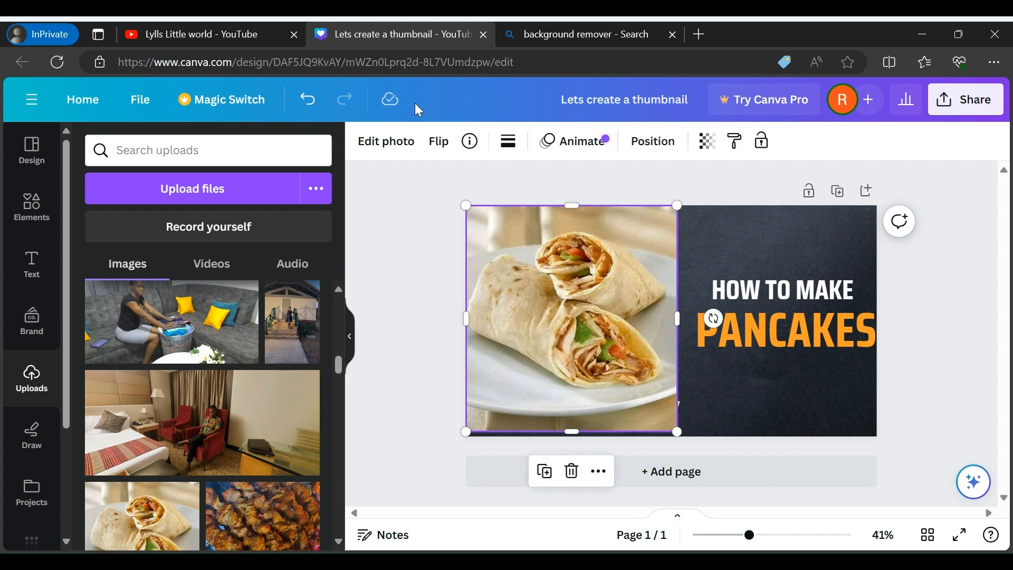
click(388, 140)
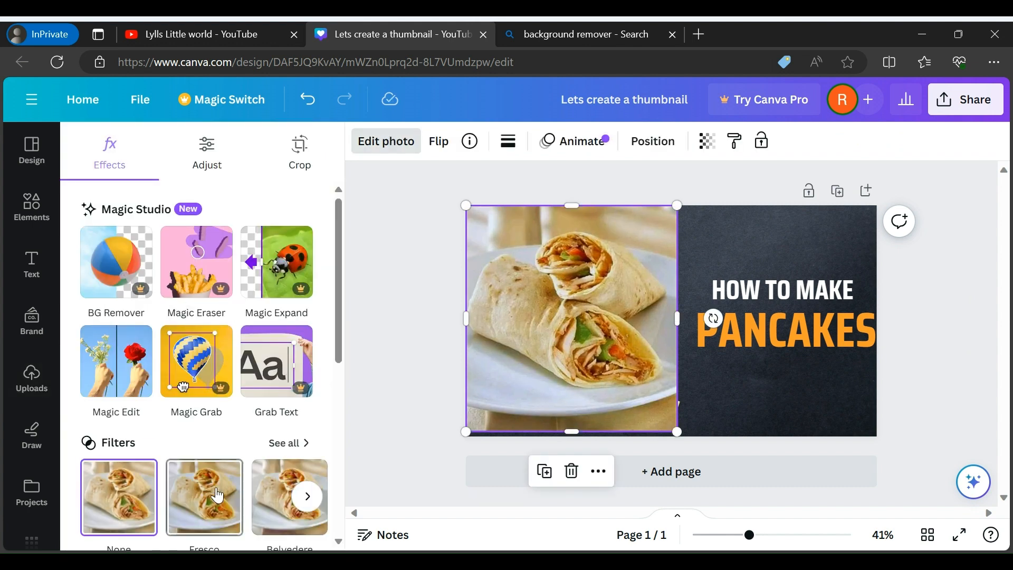
click(217, 495)
click(934, 347)
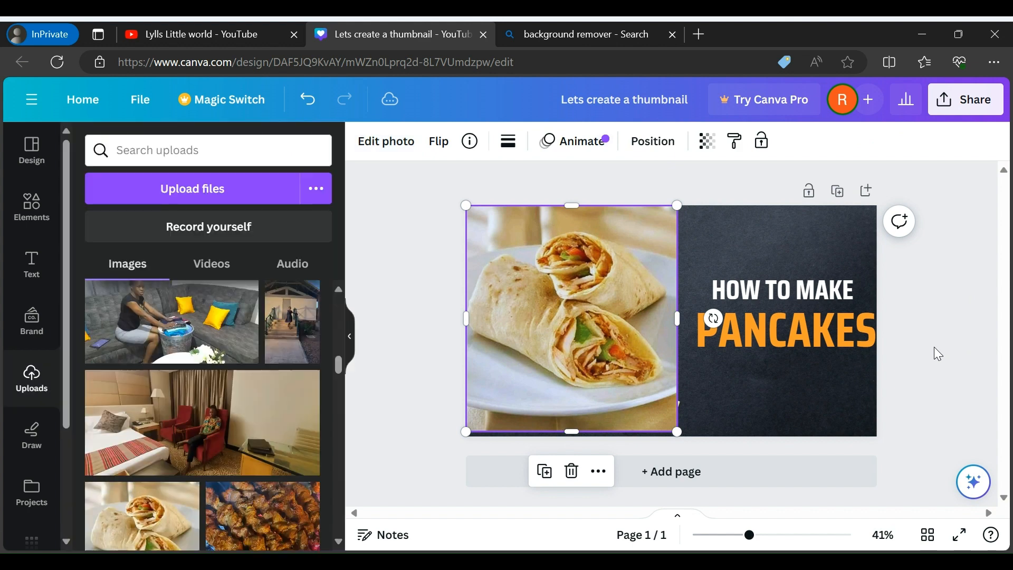
click(934, 347)
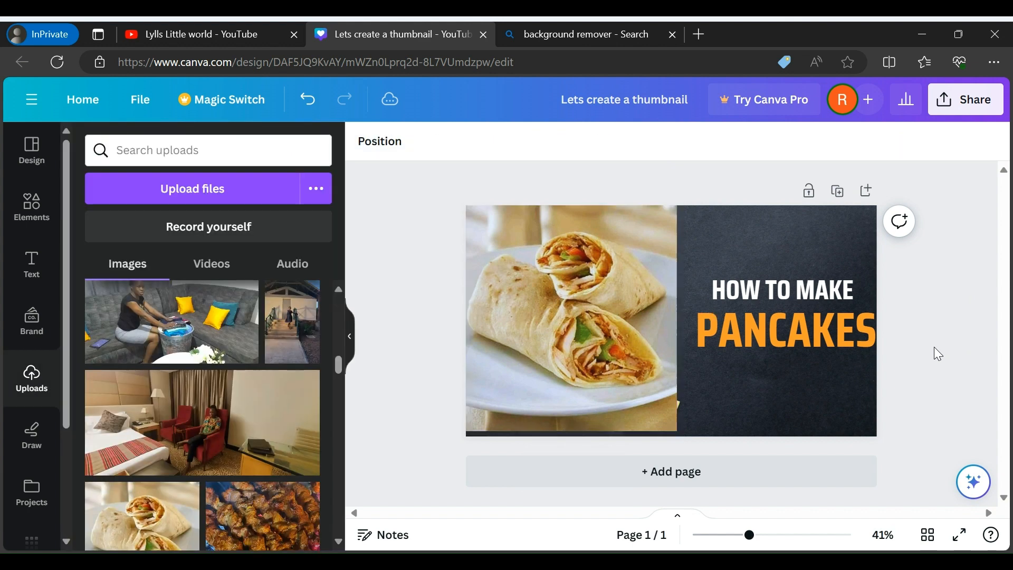
click(808, 238)
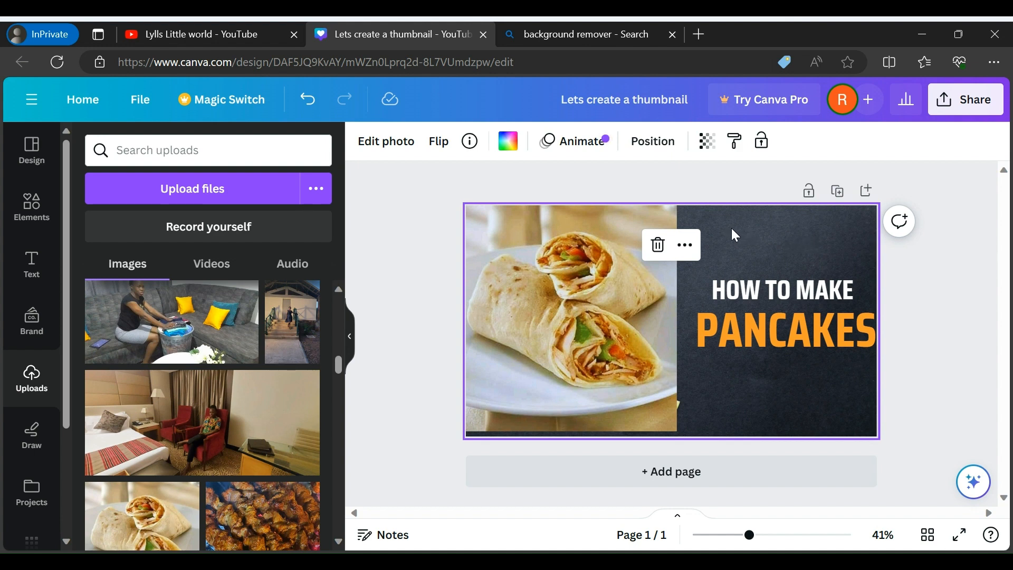
click(777, 292)
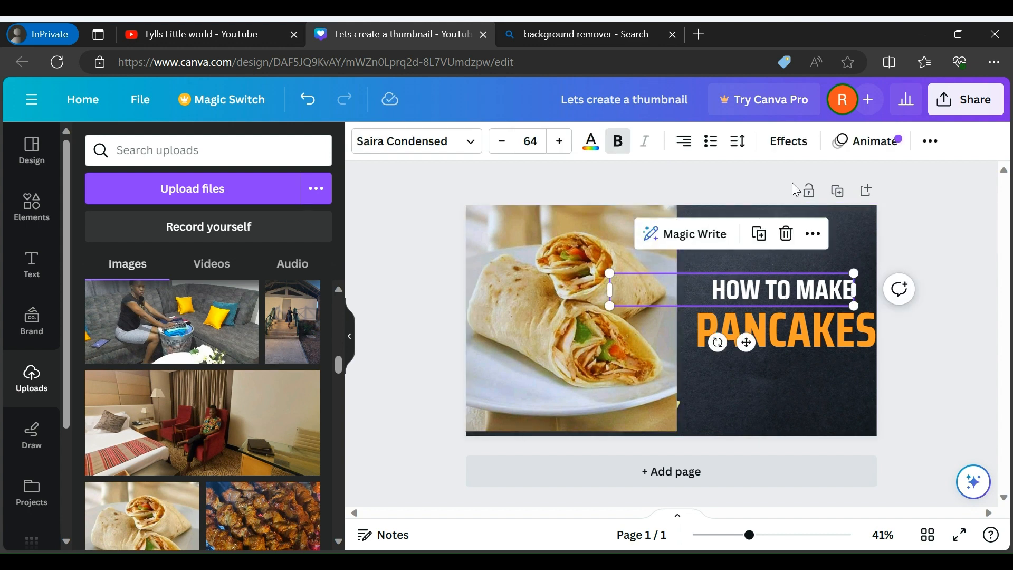
click(835, 336)
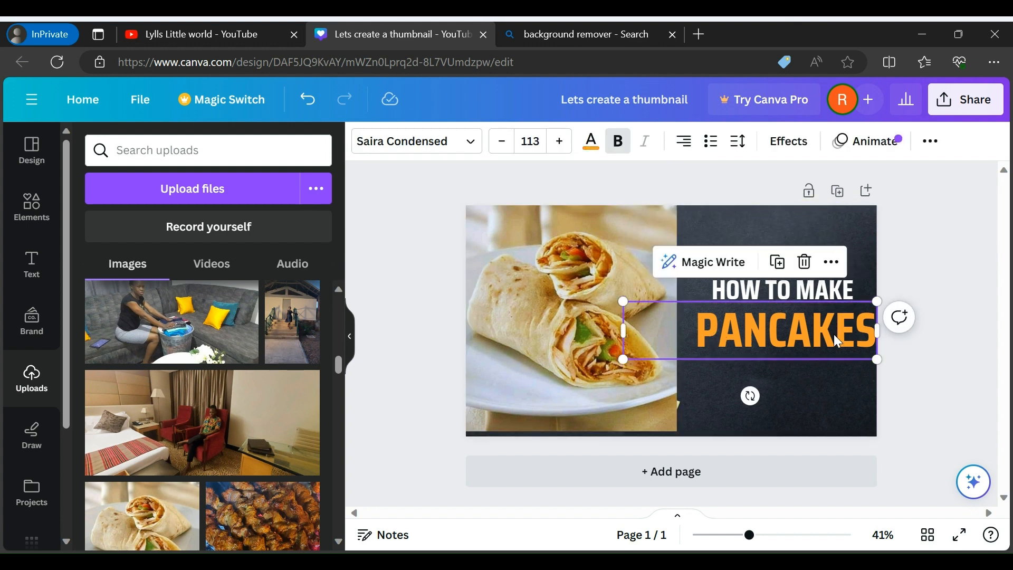
click(957, 357)
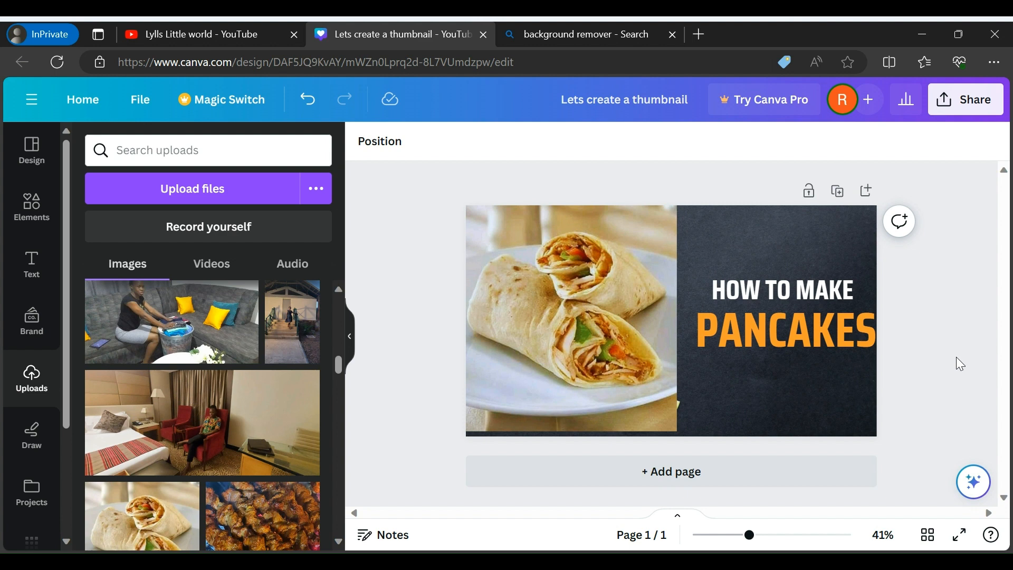
Switch to the "background remover" search results, open the remove.bg website in its own tab and close the search tab
click(581, 25)
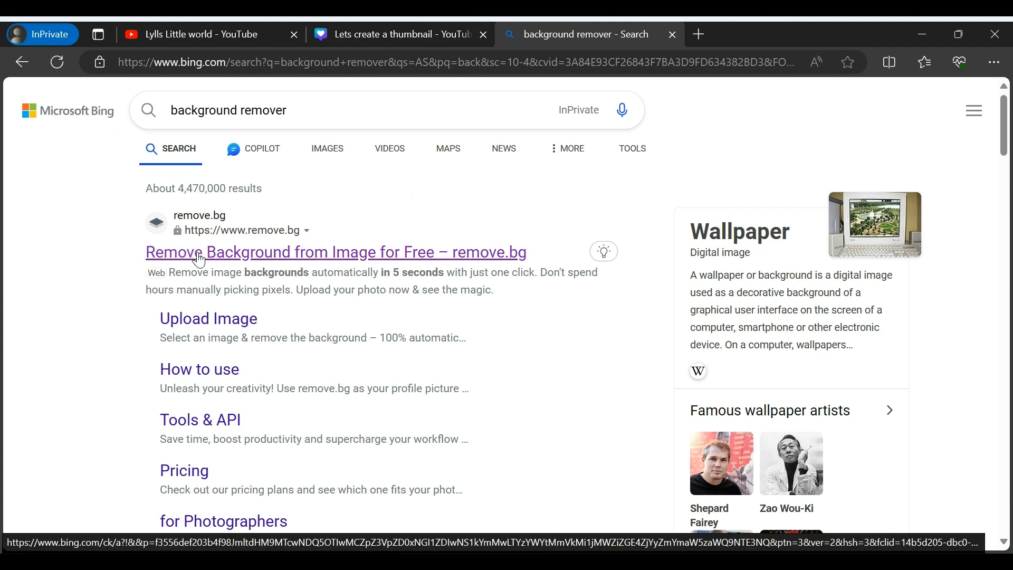
click(604, 251)
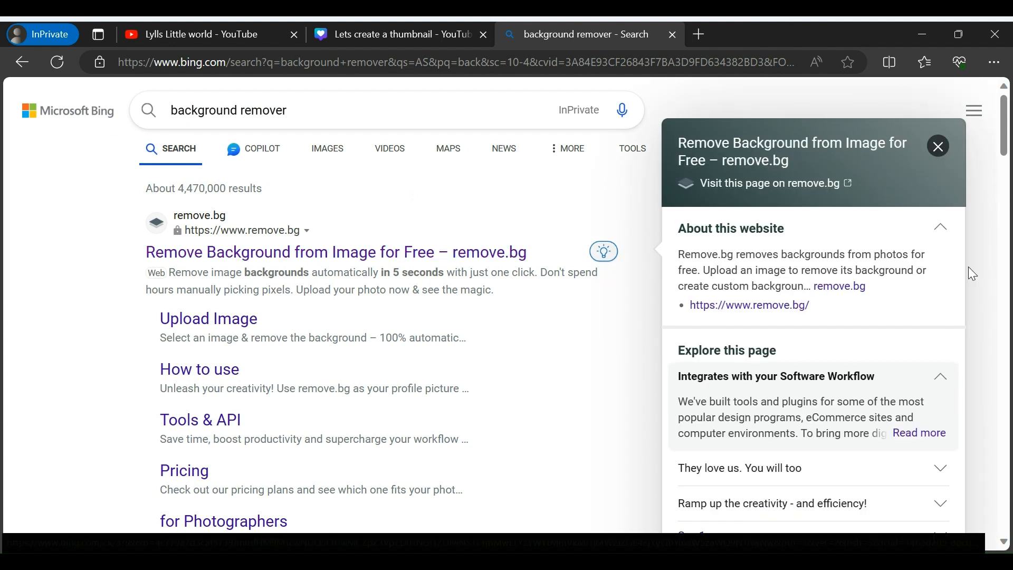
click(939, 146)
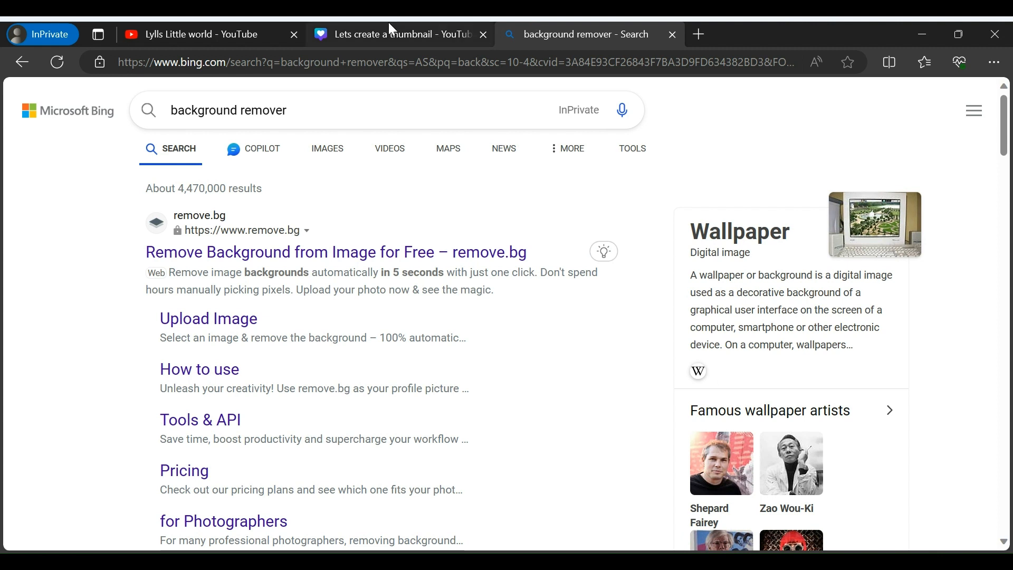
click(251, 261)
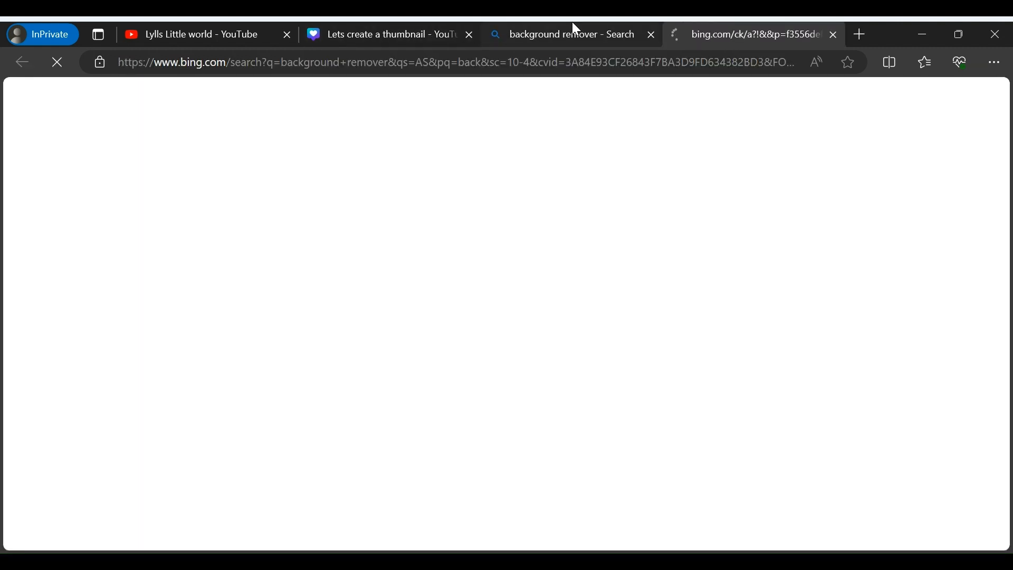
click(644, 33)
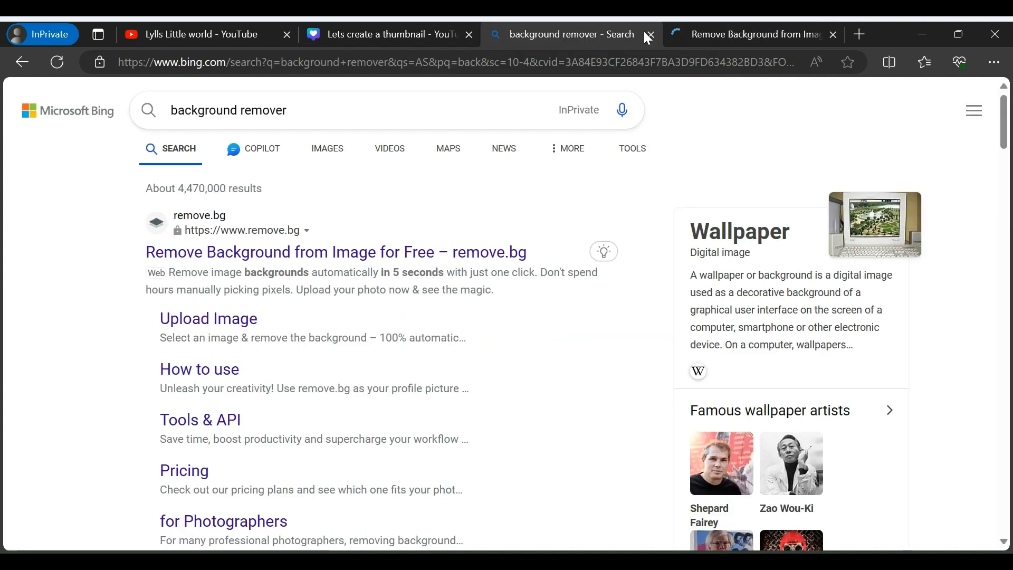
click(652, 35)
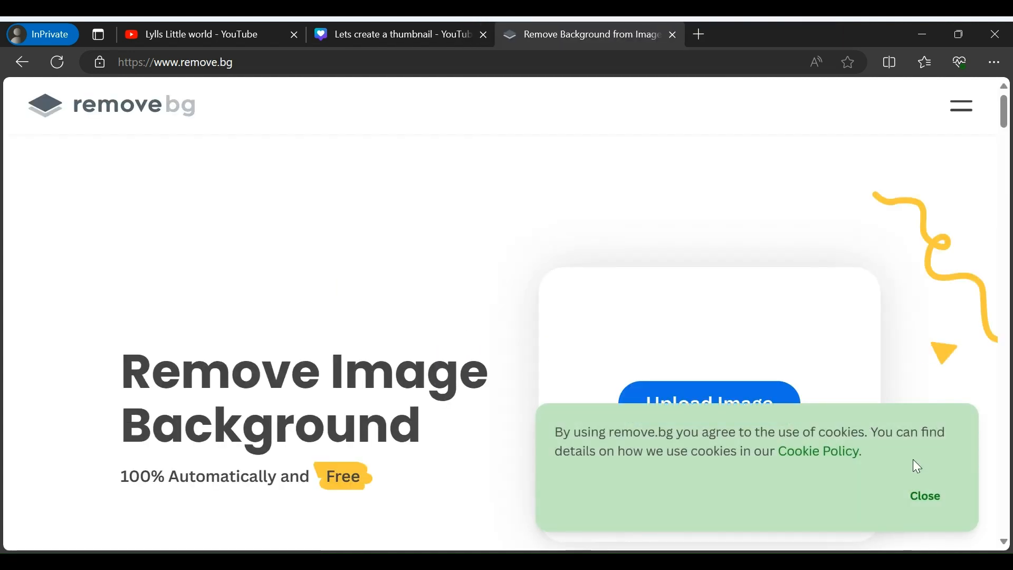
Dismiss the cookie notice, upload IMG_20221129_233922~2 to remove.bg and download the background-free image at 511 × 488 px
click(921, 501)
click(680, 405)
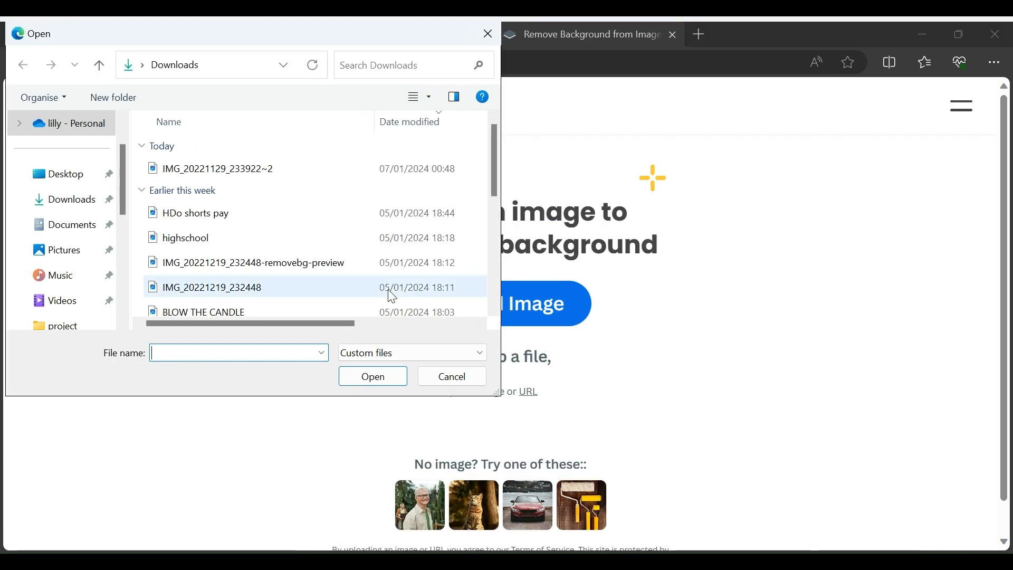
click(278, 170)
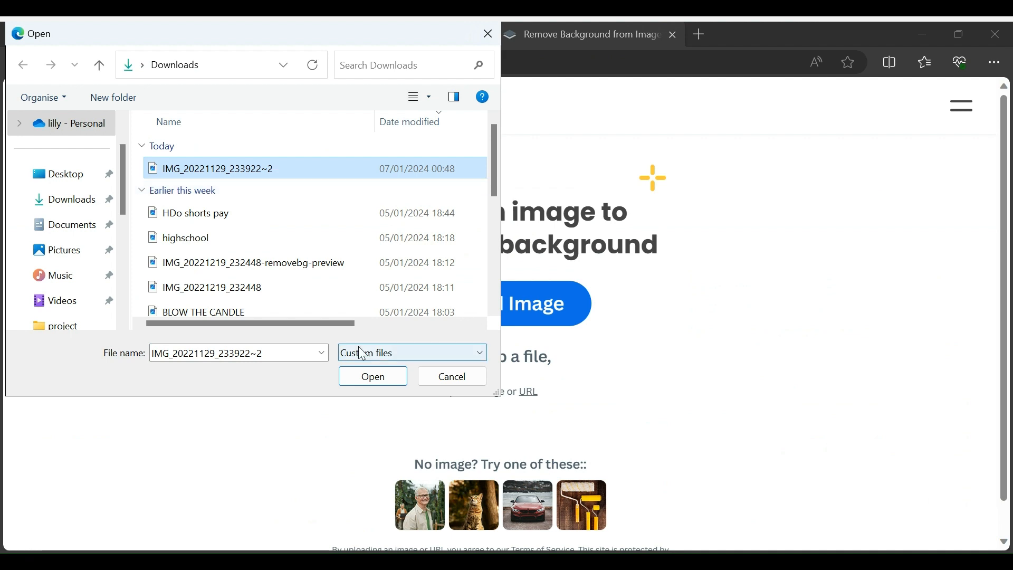
click(373, 378)
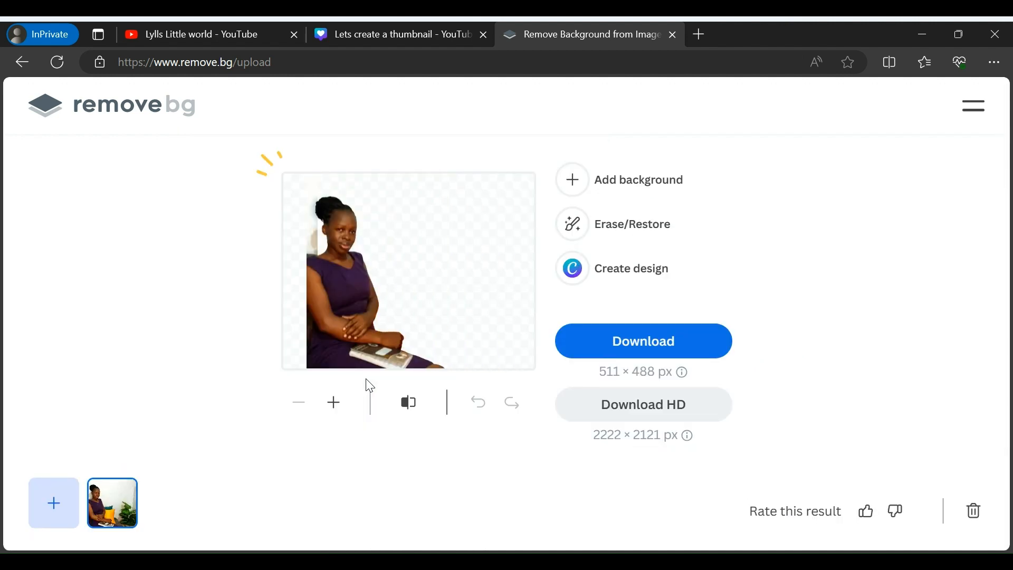
click(616, 343)
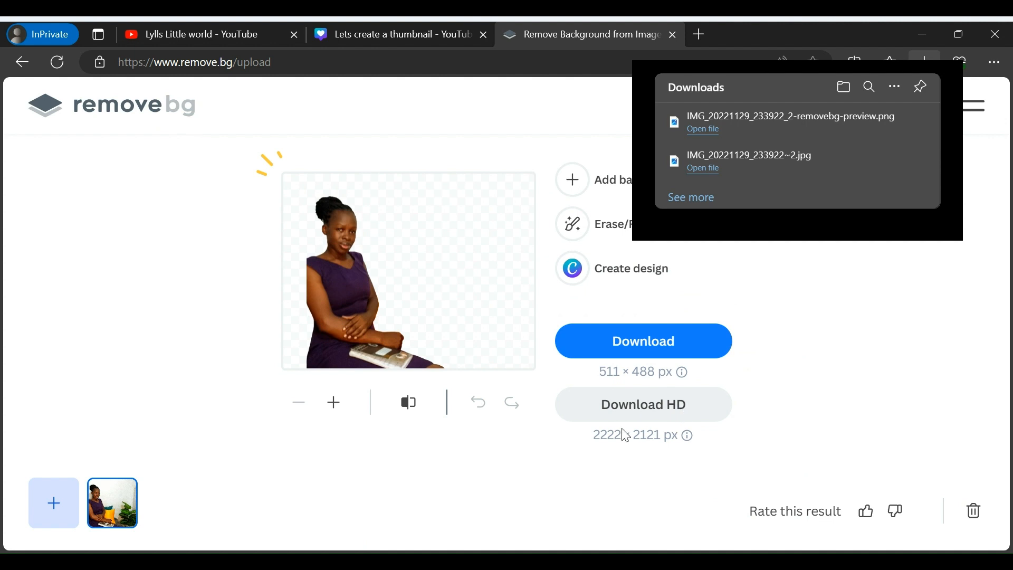
Switch to the Canva design and upload the background-free IMG_20221129_233922_2-removebg-preview.png to its image uploads
click(392, 23)
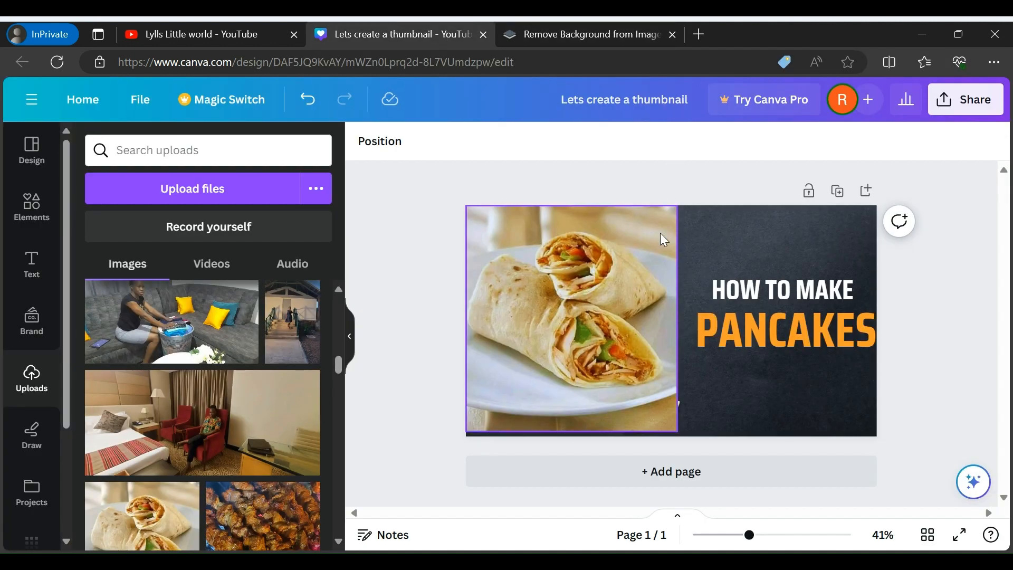
click(590, 363)
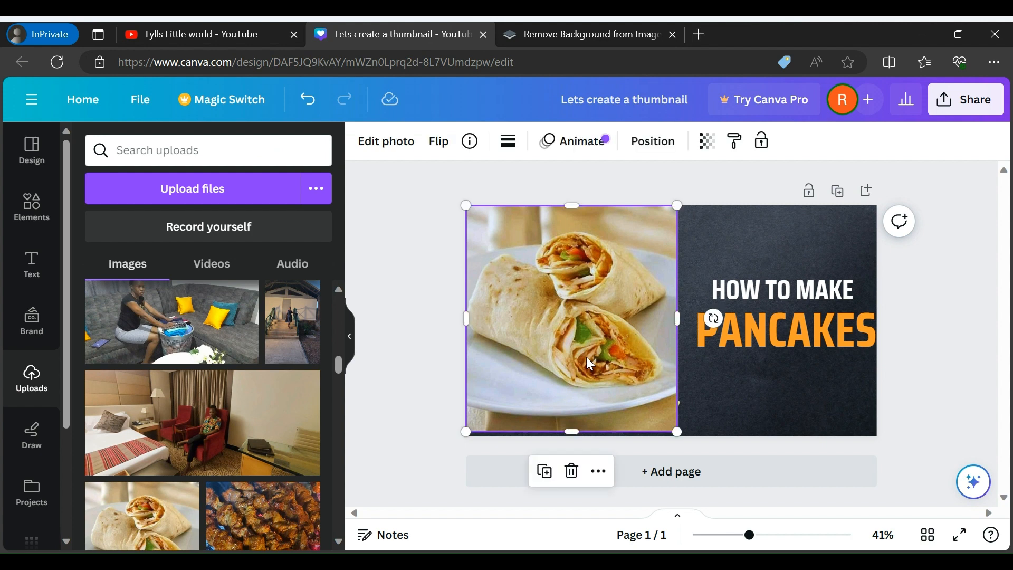
click(177, 195)
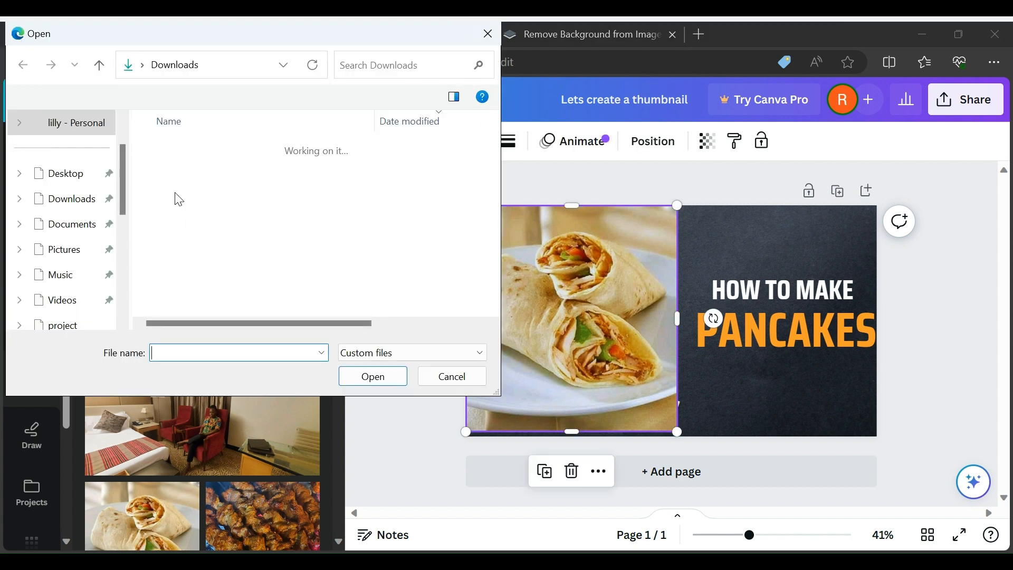
click(204, 176)
click(370, 378)
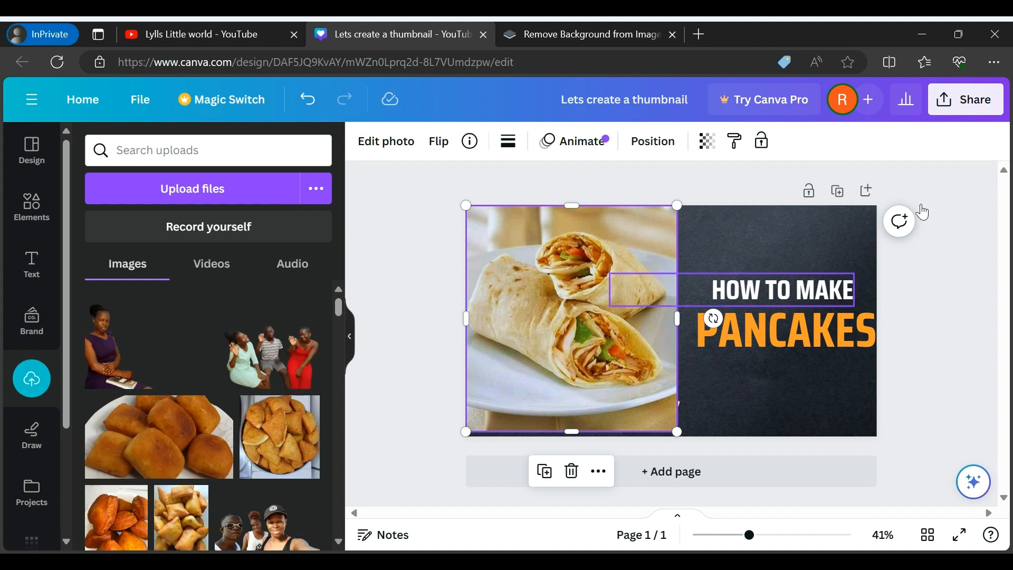
click(979, 287)
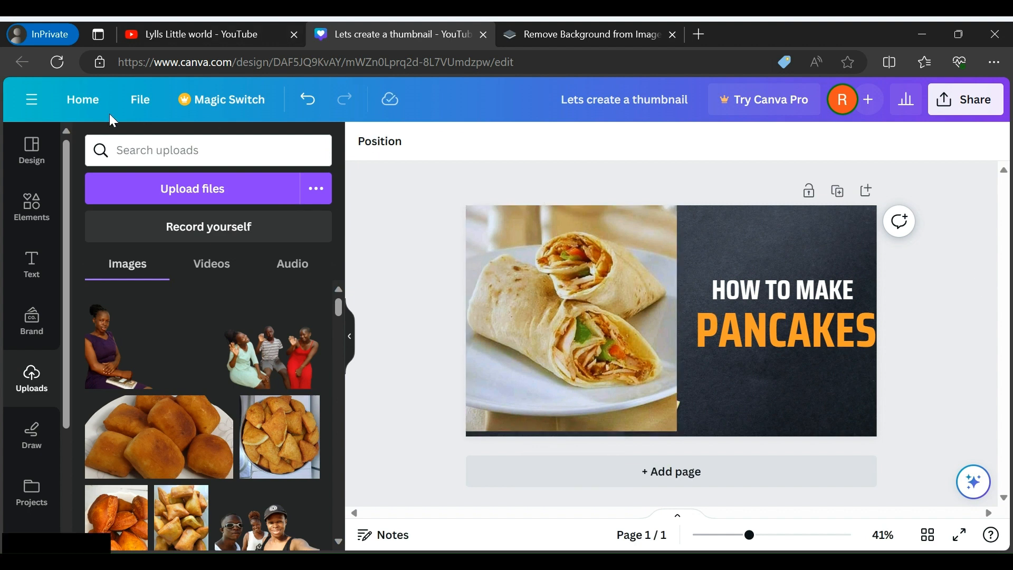
Clear the food template from the thumbnail by deleting the wraps photo, the dark background, the fruit and the PANCAKES text
click(587, 274)
key(Delete)
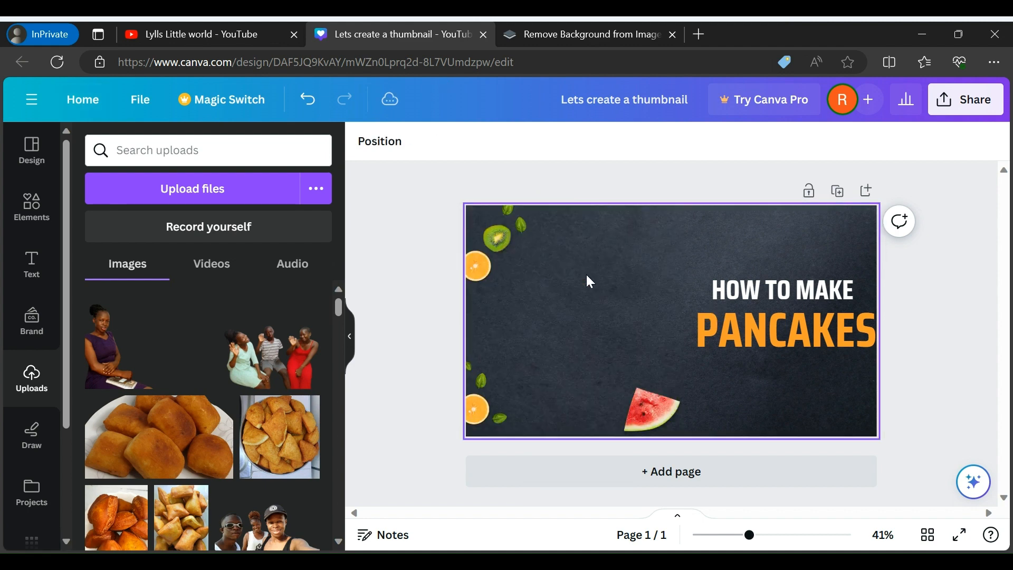
click(587, 277)
key(Delete)
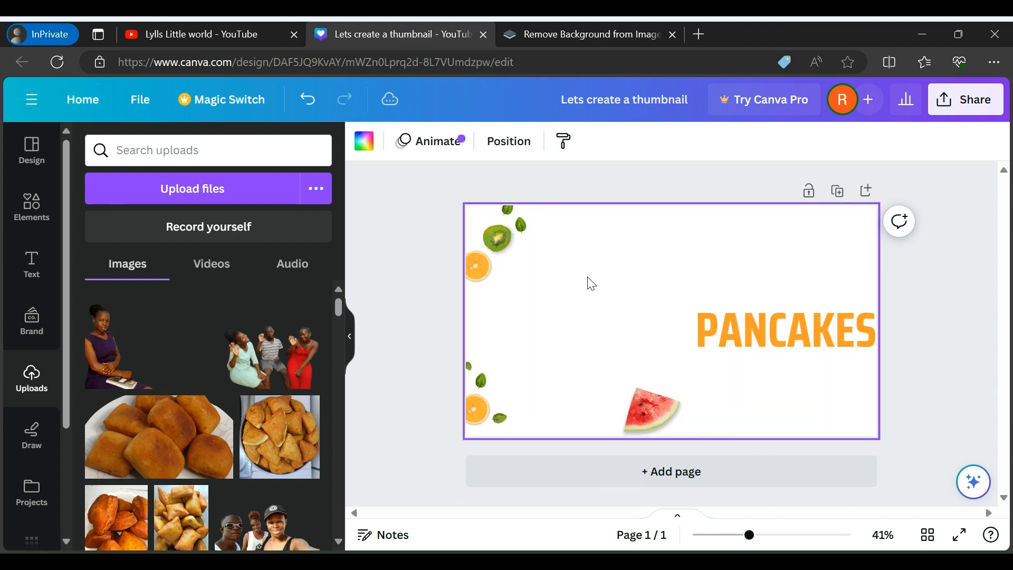
click(650, 400)
key(Delete)
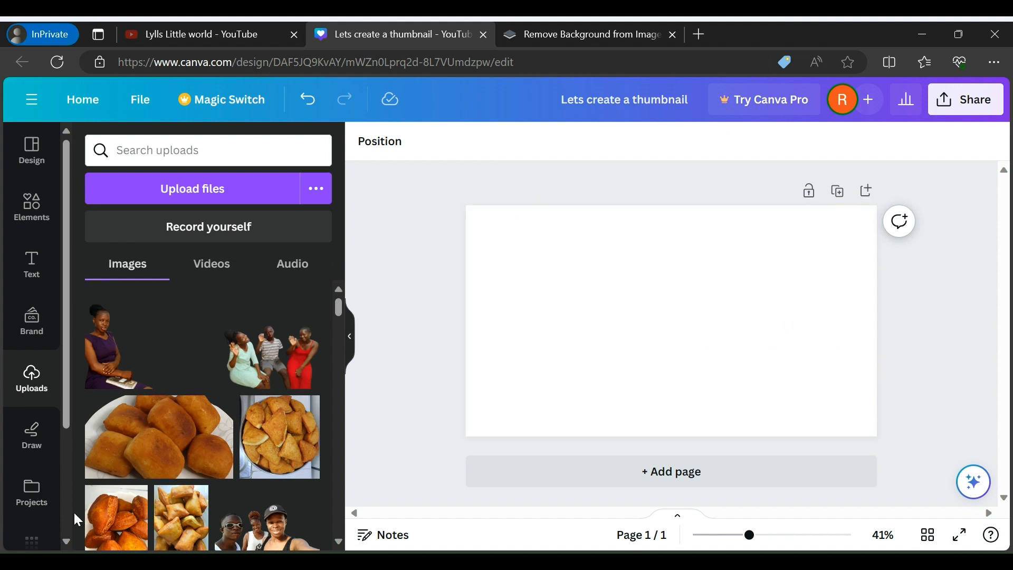
Add the "sitting room" stock photo with the fireplace and two white armchairs, and delete the leftover HOW TO MAKE text
click(68, 541)
click(67, 540)
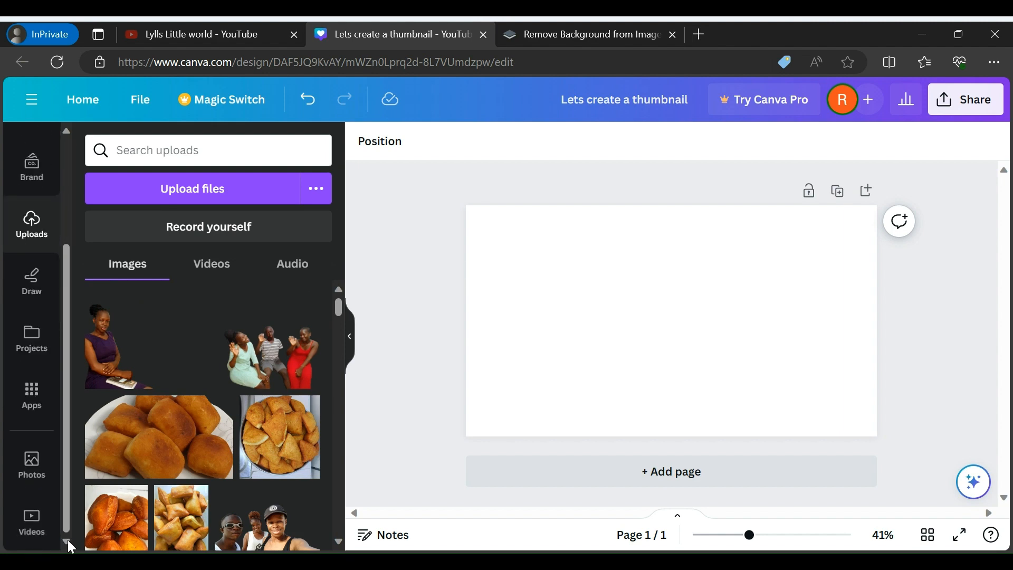
click(31, 475)
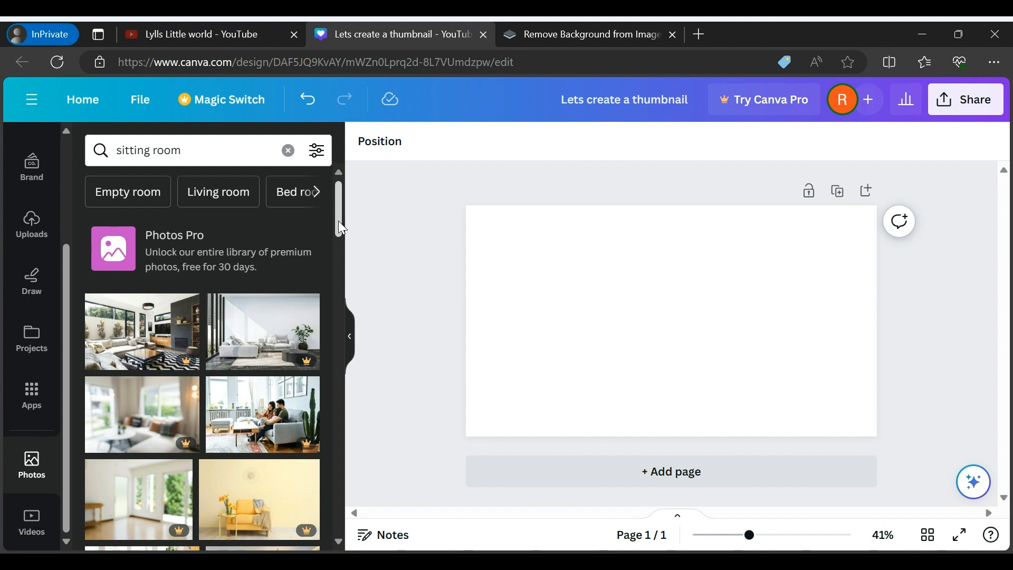
drag(338, 220, 348, 316)
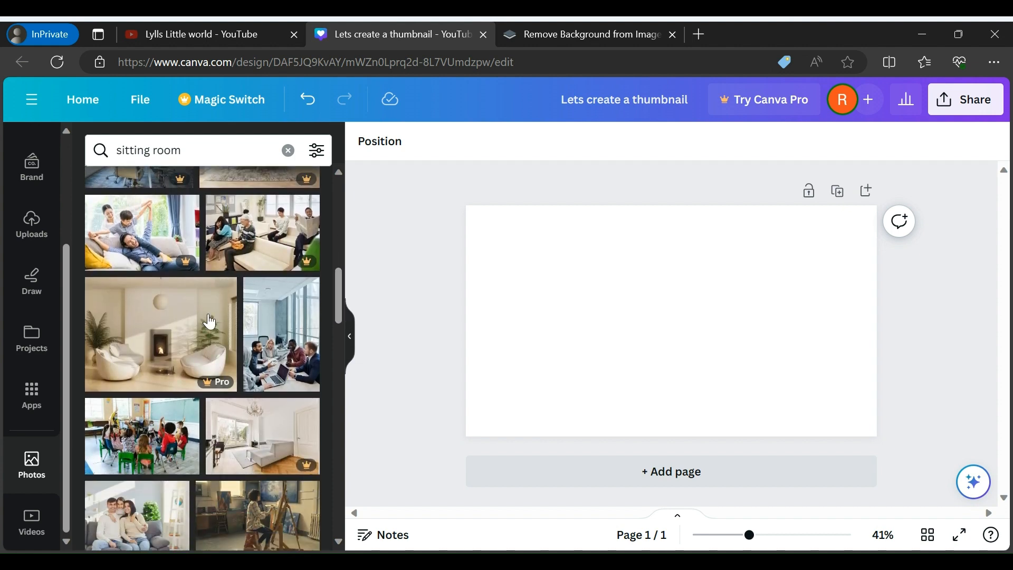
click(194, 333)
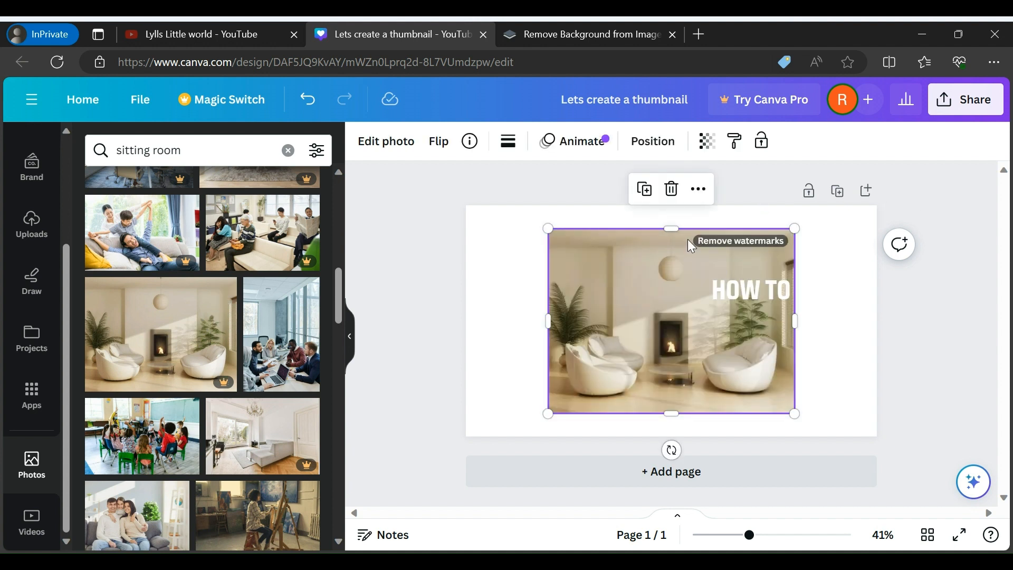
click(756, 286)
key(Delete)
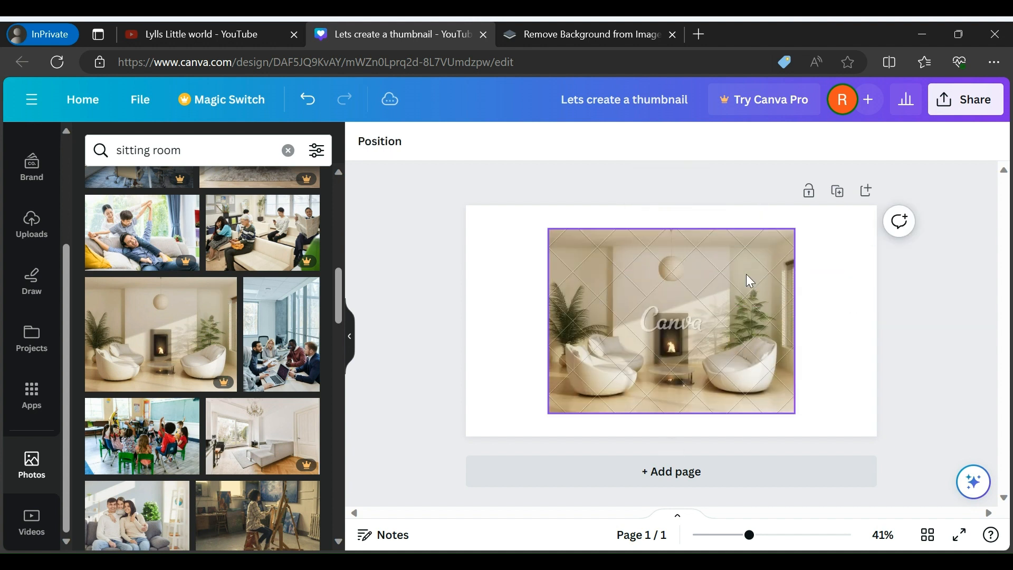
Stretch the sitting room photo to all four page edges so it covers the whole thumbnail
click(679, 268)
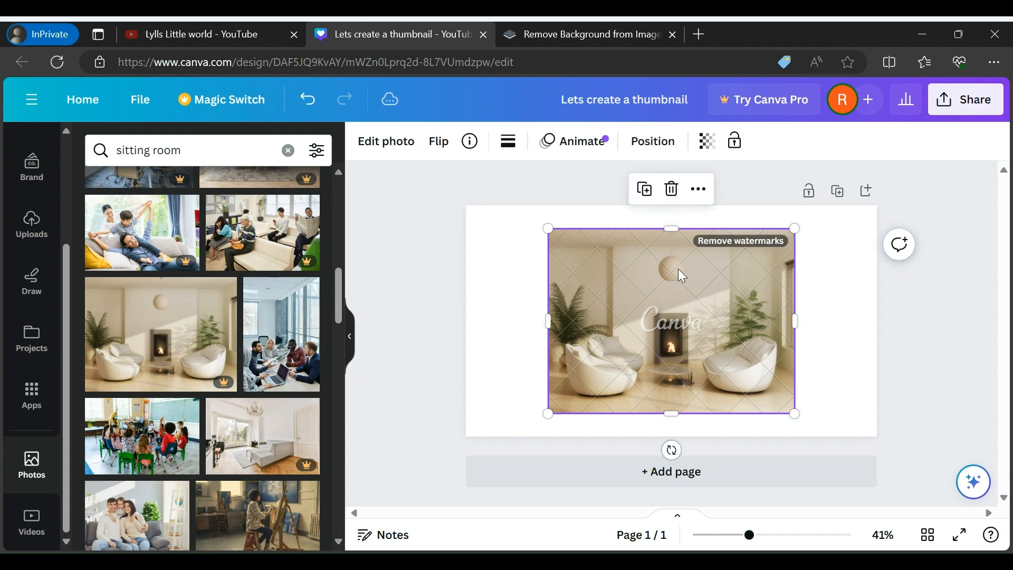
drag(671, 228, 670, 203)
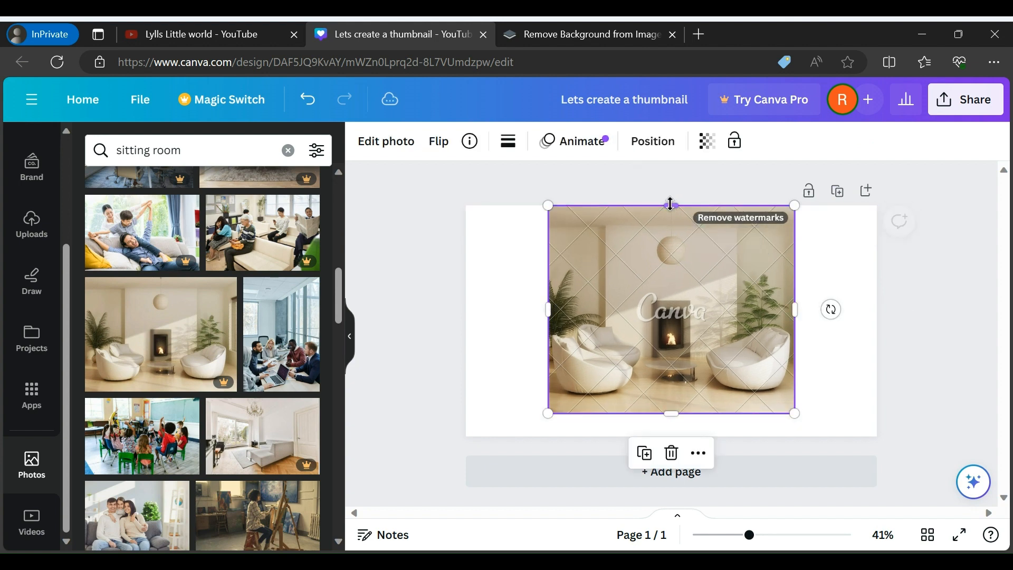
drag(548, 310, 466, 310)
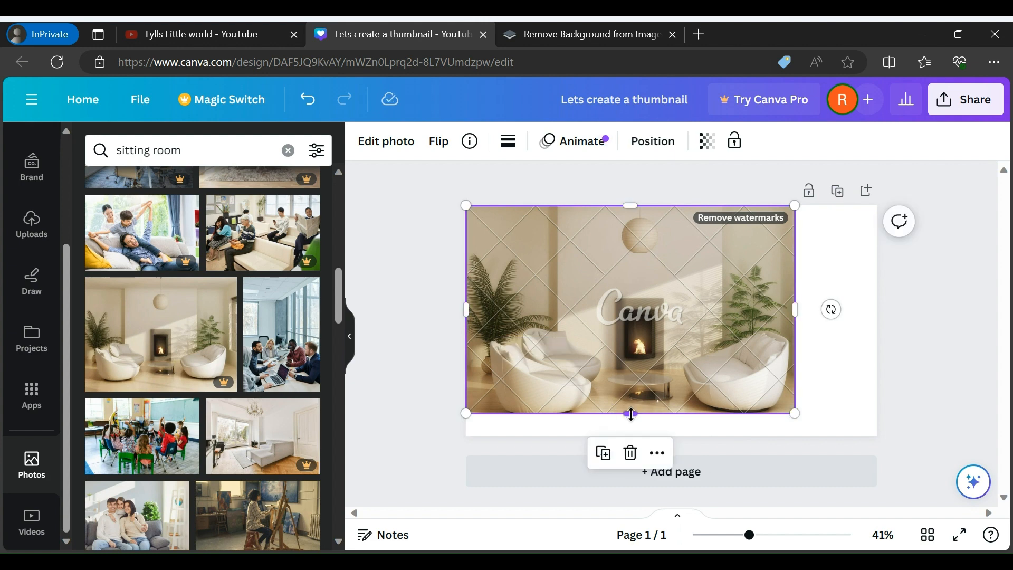
drag(634, 413, 632, 436)
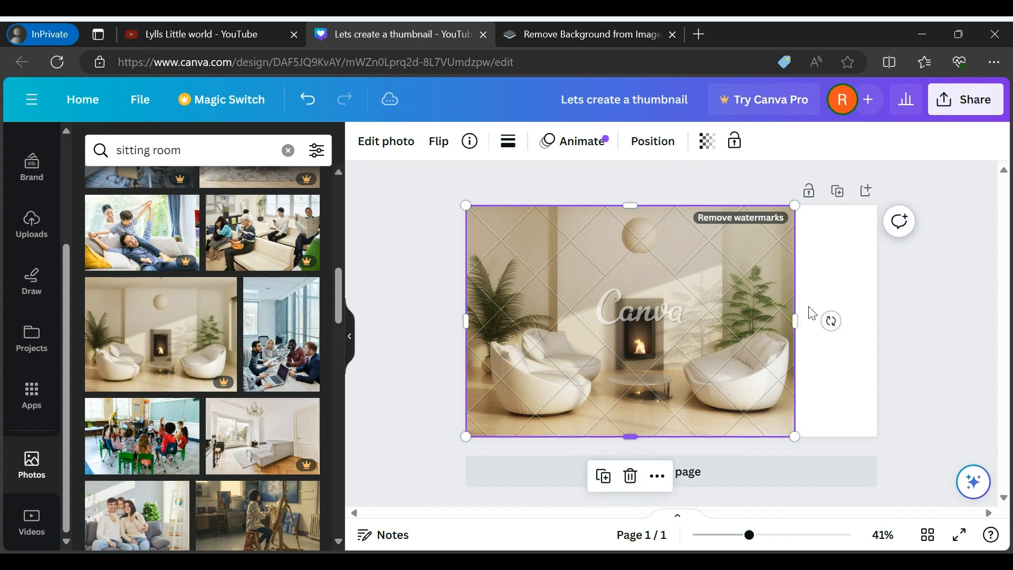
drag(794, 322, 877, 320)
click(432, 328)
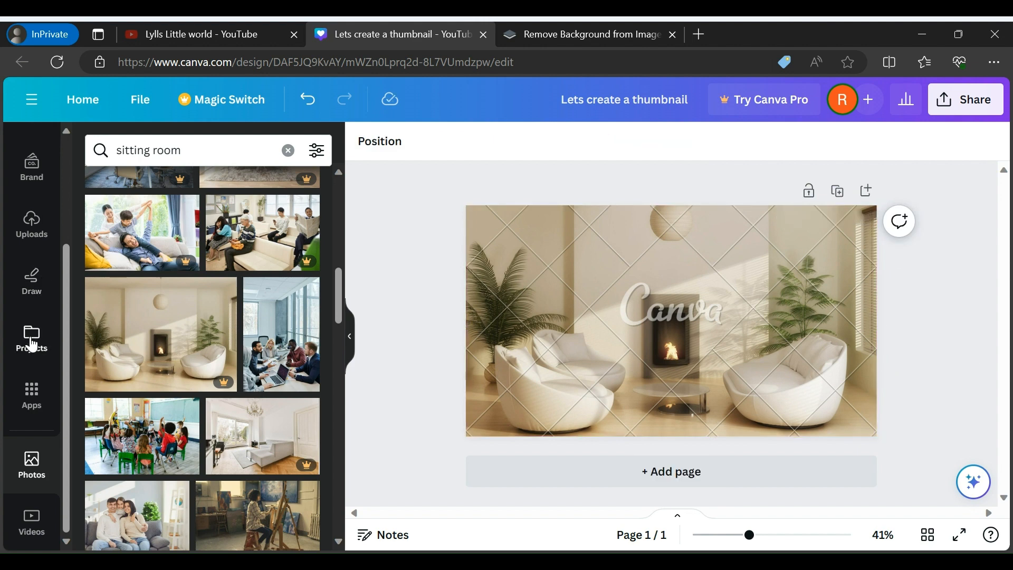
Add the uploaded cutout of the seated woman and enlarge it to full page height against the page's left edge
click(42, 224)
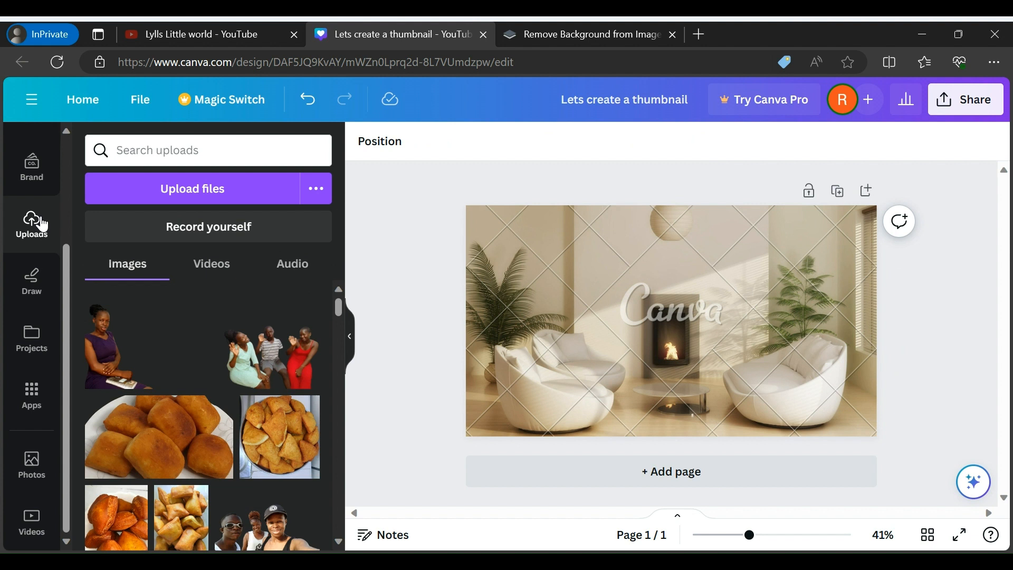
click(95, 357)
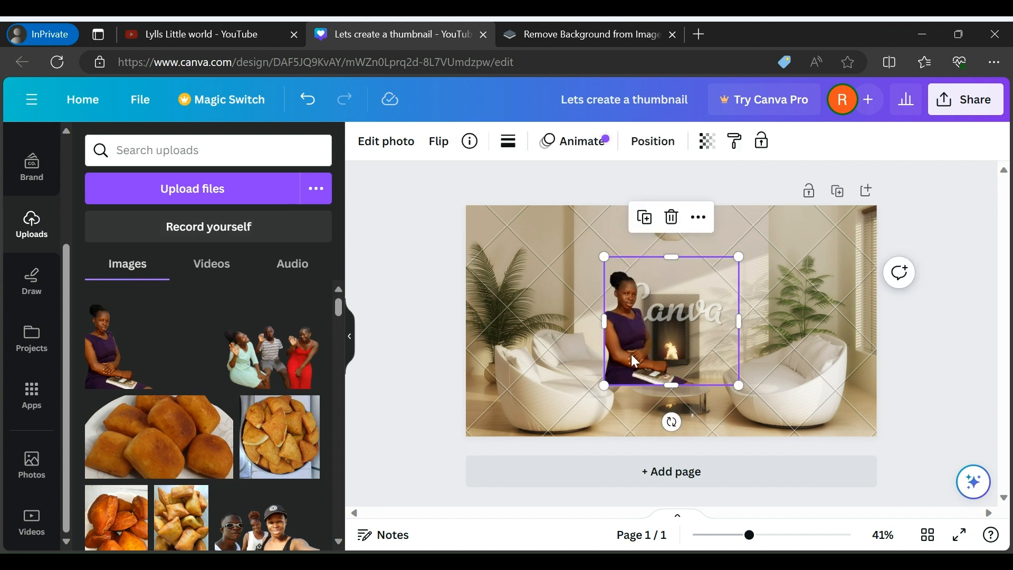
drag(632, 362, 523, 397)
drag(561, 296, 571, 205)
drag(496, 311, 465, 311)
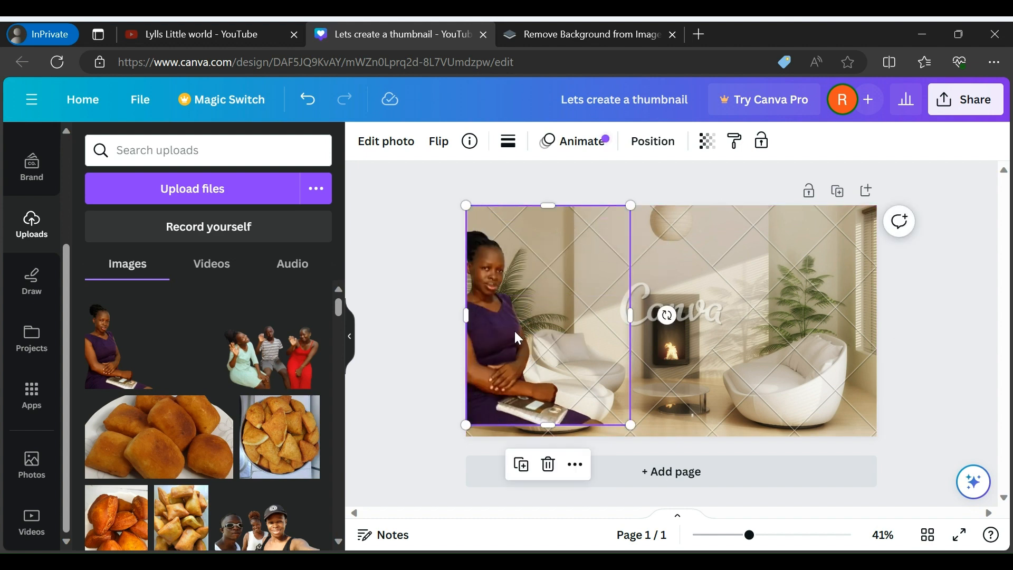
drag(515, 332, 469, 316)
mouse_move(578, 419)
mouse_down()
mouse_move(584, 441)
mouse_move(590, 432)
mouse_up()
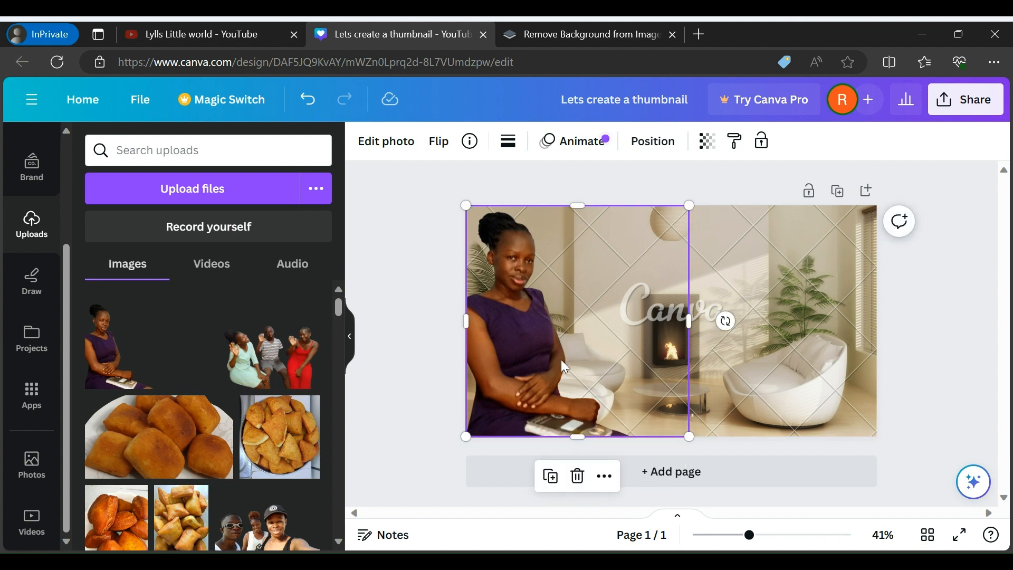
Enlarge the woman's cutout further and reframe it from the waist up, flush with the page's left, top and bottom edges
drag(561, 359, 615, 362)
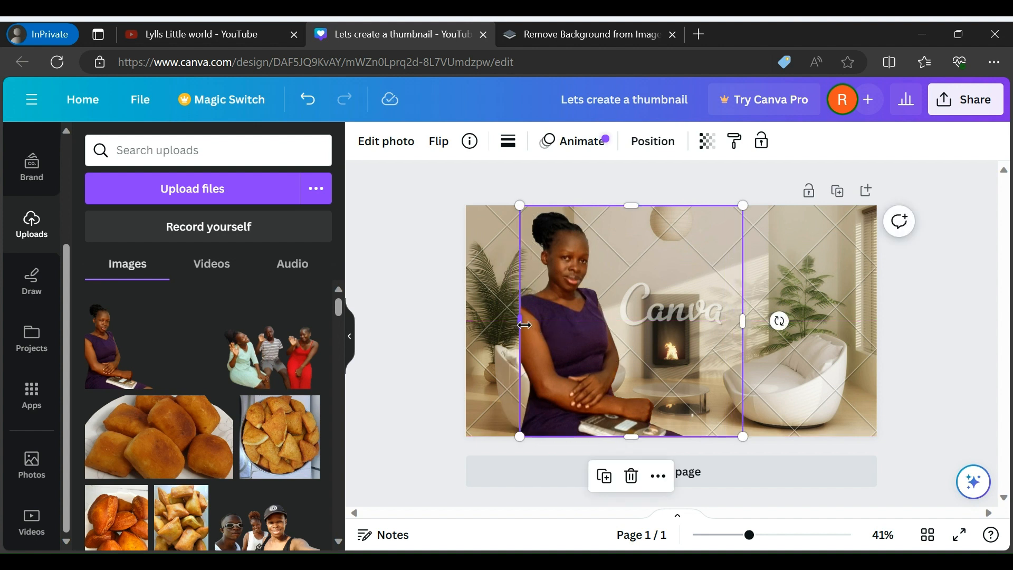
drag(521, 322, 467, 336)
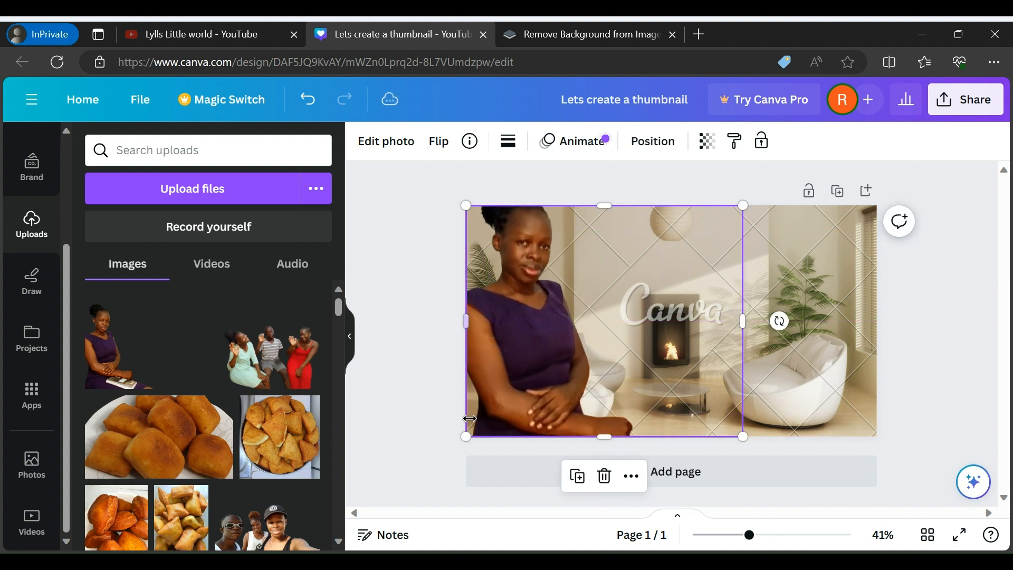
drag(466, 435, 483, 422)
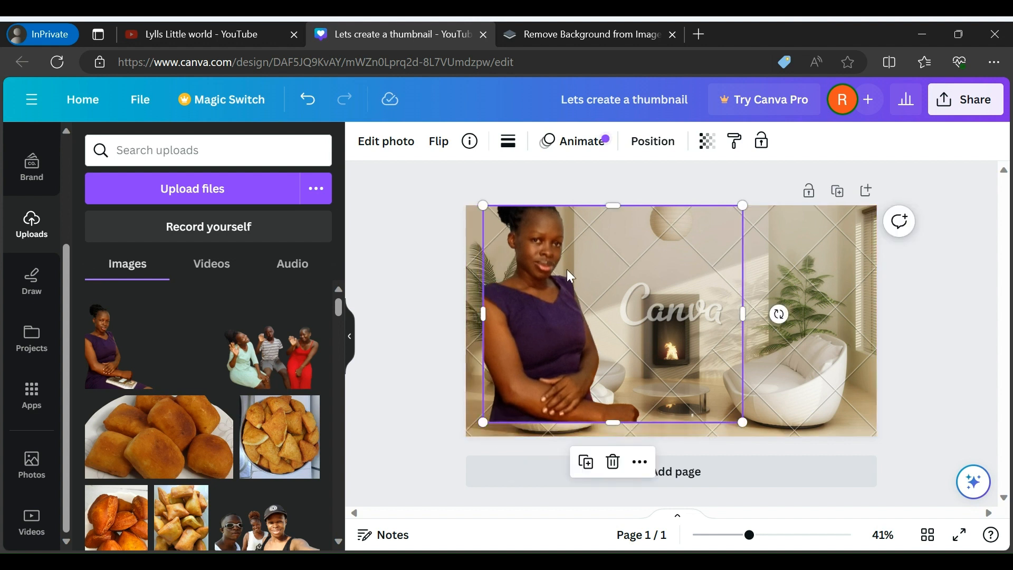
drag(570, 276, 564, 299)
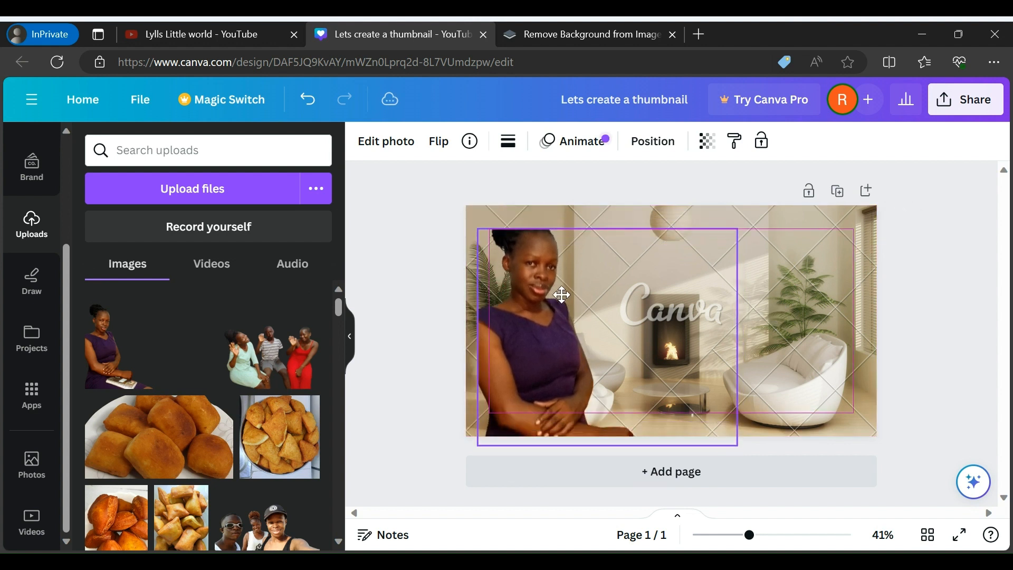
drag(608, 229, 608, 206)
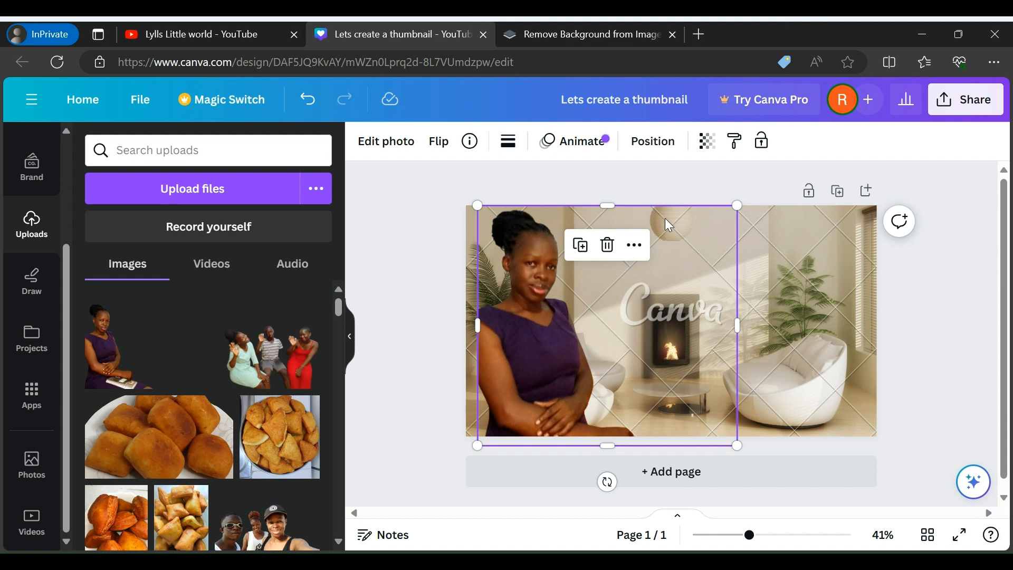
drag(476, 325, 466, 324)
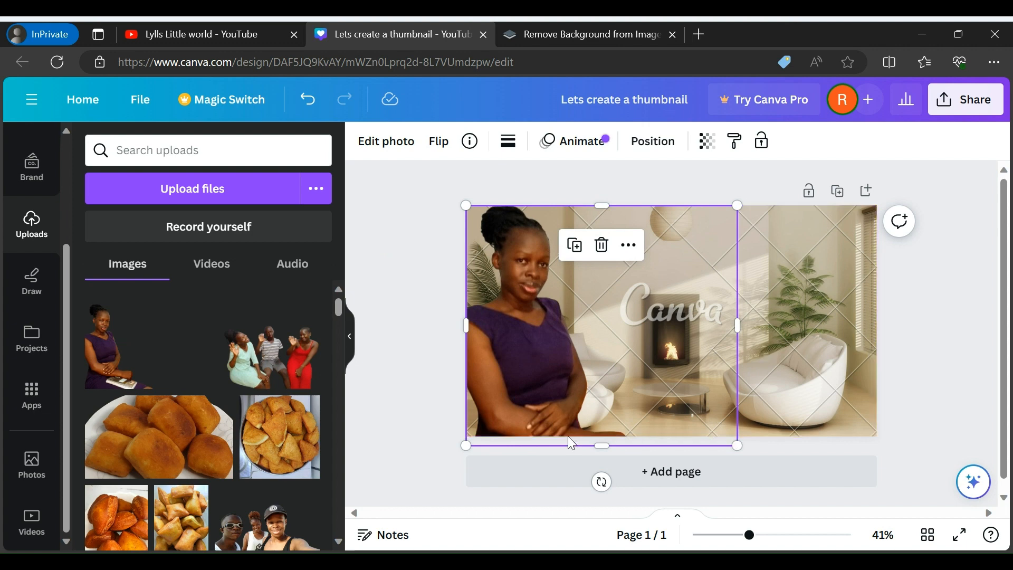
drag(600, 447, 600, 437)
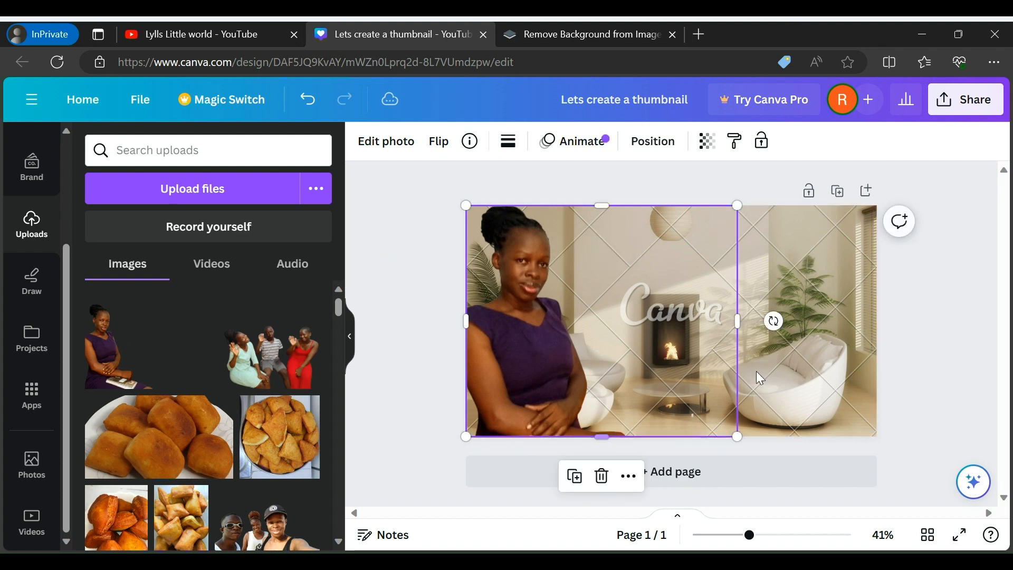
click(920, 337)
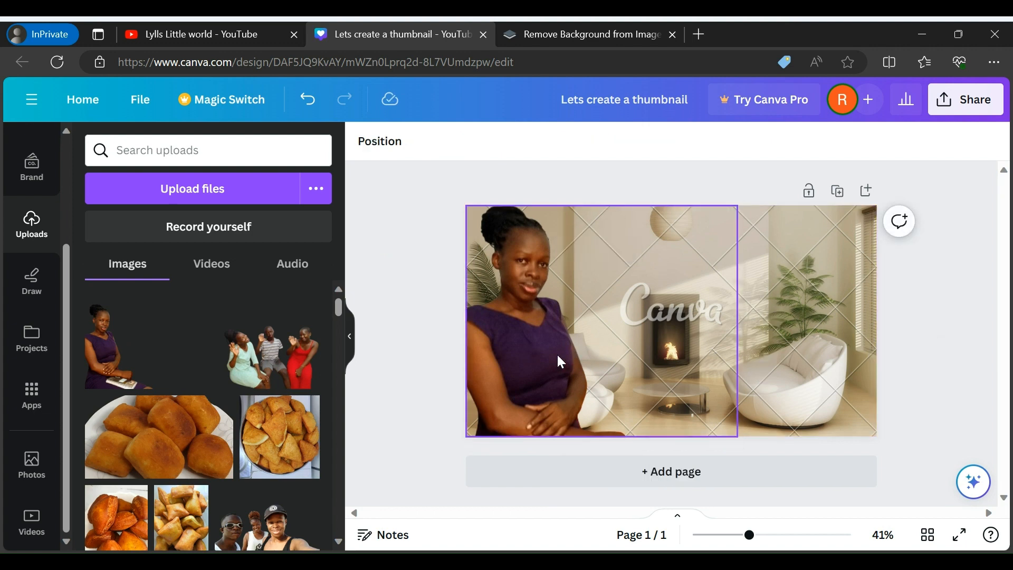
Apply the Fresco filter to the woman's cutout and deselect it
click(544, 367)
click(372, 141)
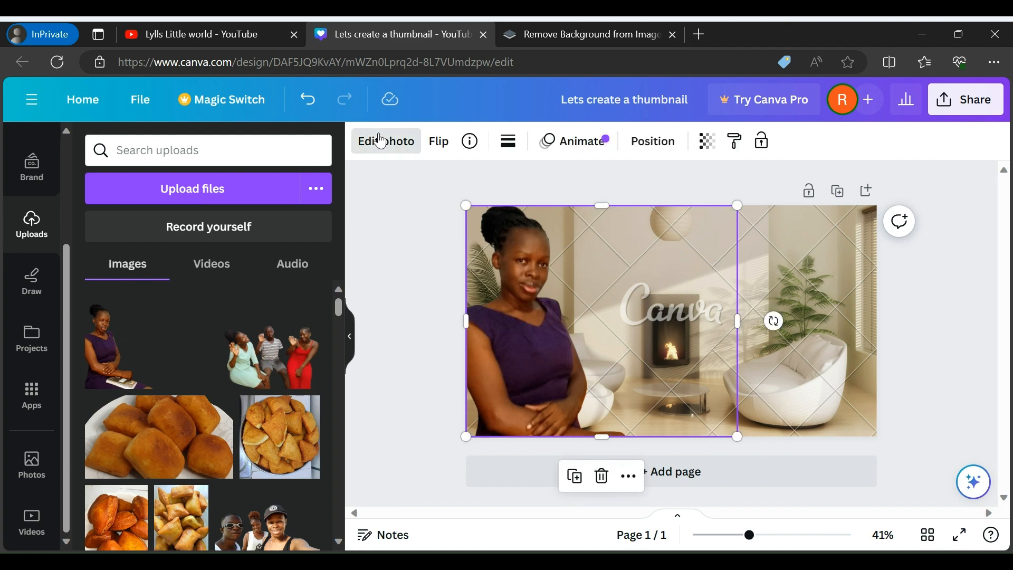
click(182, 506)
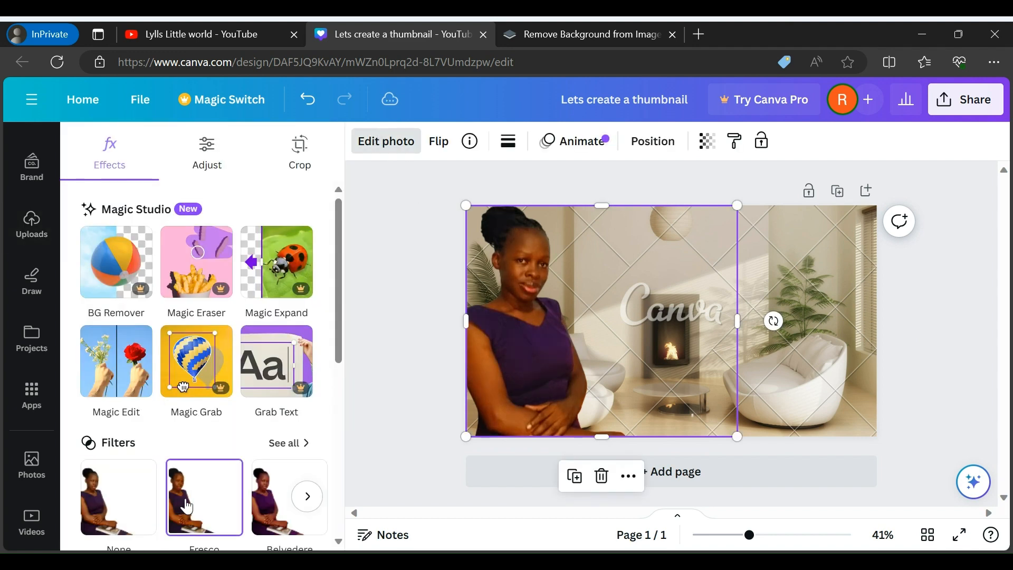
click(920, 370)
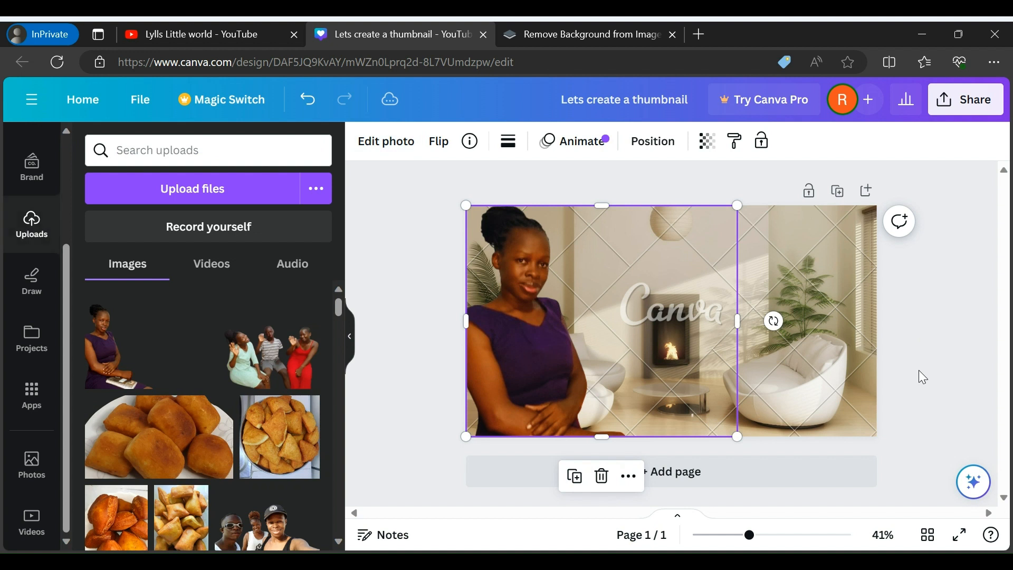
click(919, 370)
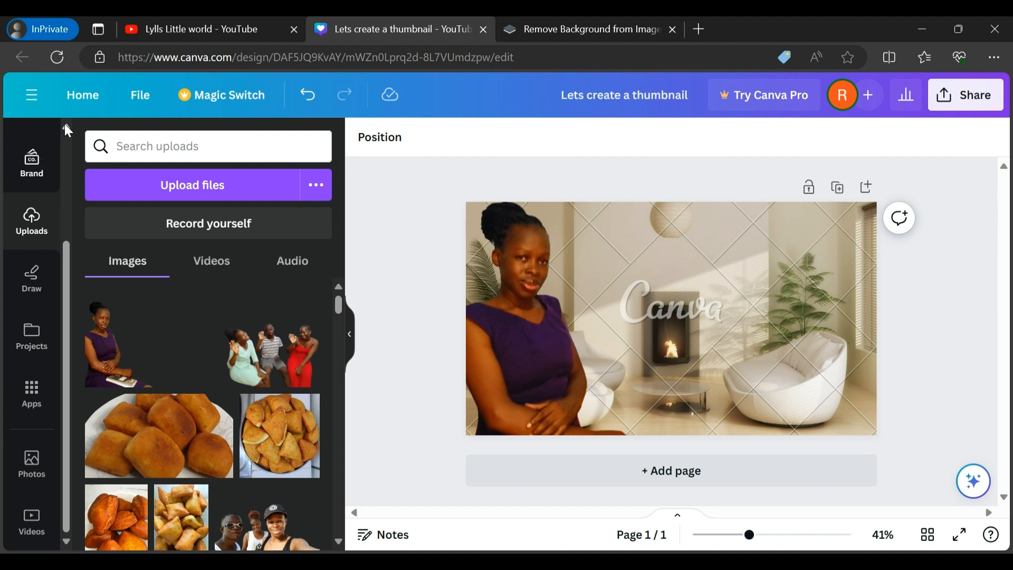
Add a text box to the thumbnail reading "Lets create a clickable thumbnail"
scroll(62, 126, up, 3)
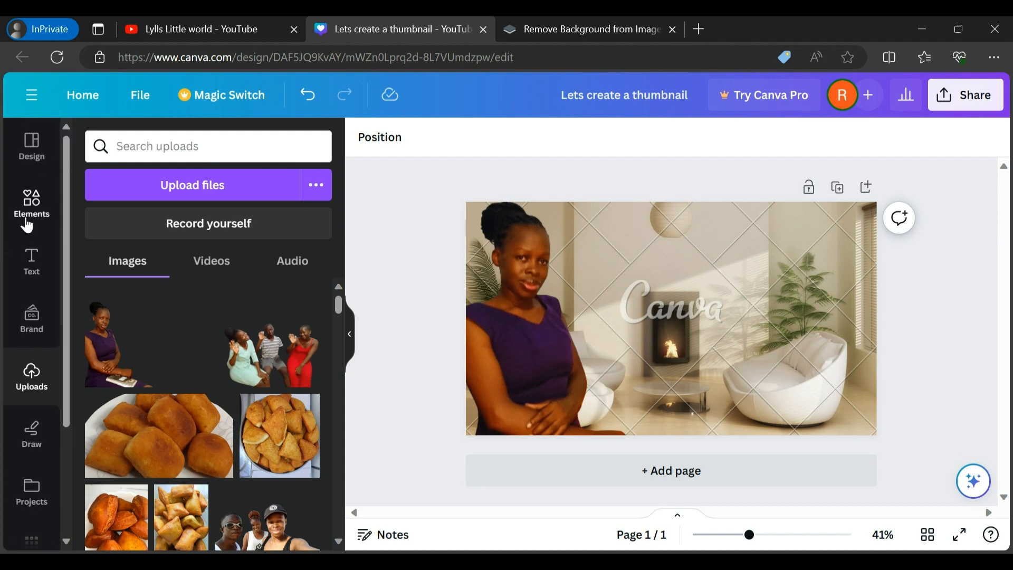
click(32, 260)
click(222, 203)
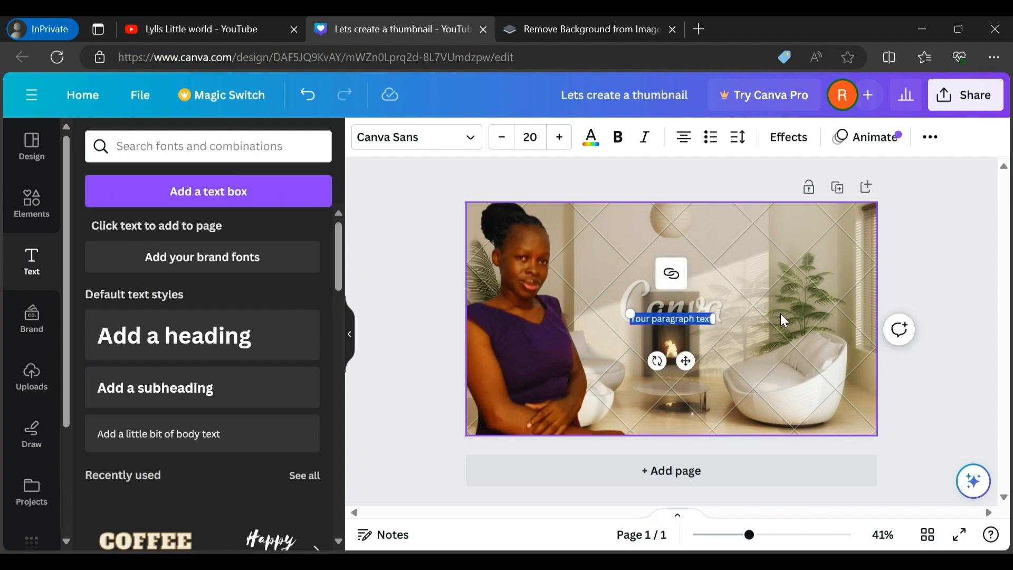
key(BackSpace)
text(Let)
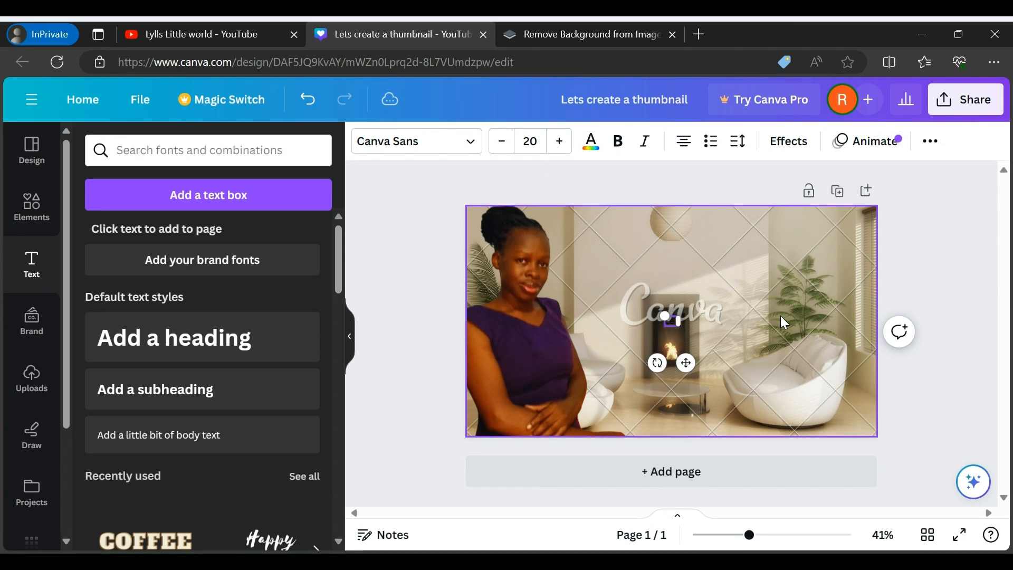
text(s create a)
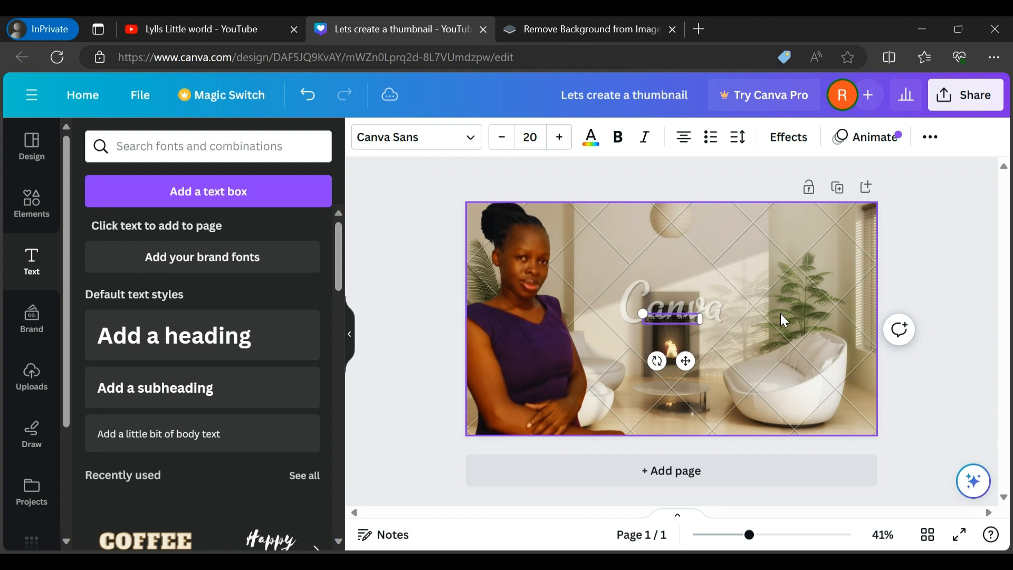
text( clicka)
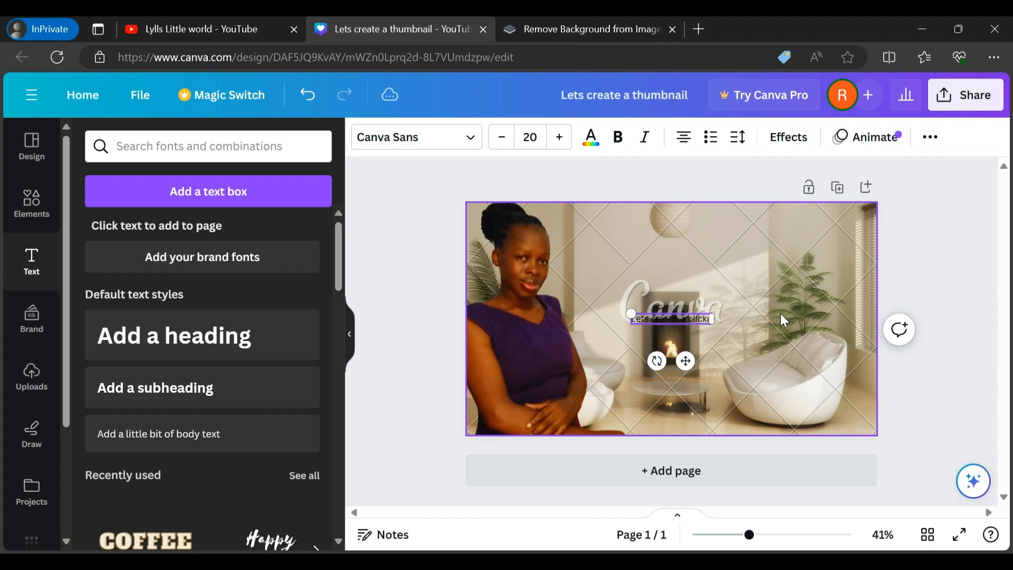
text(ble thu)
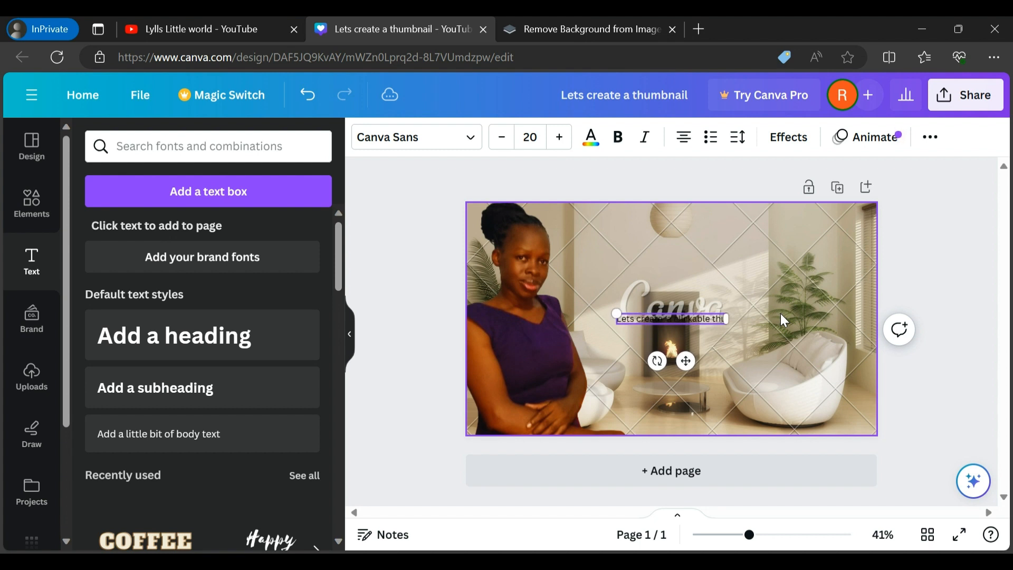
text(mbnail)
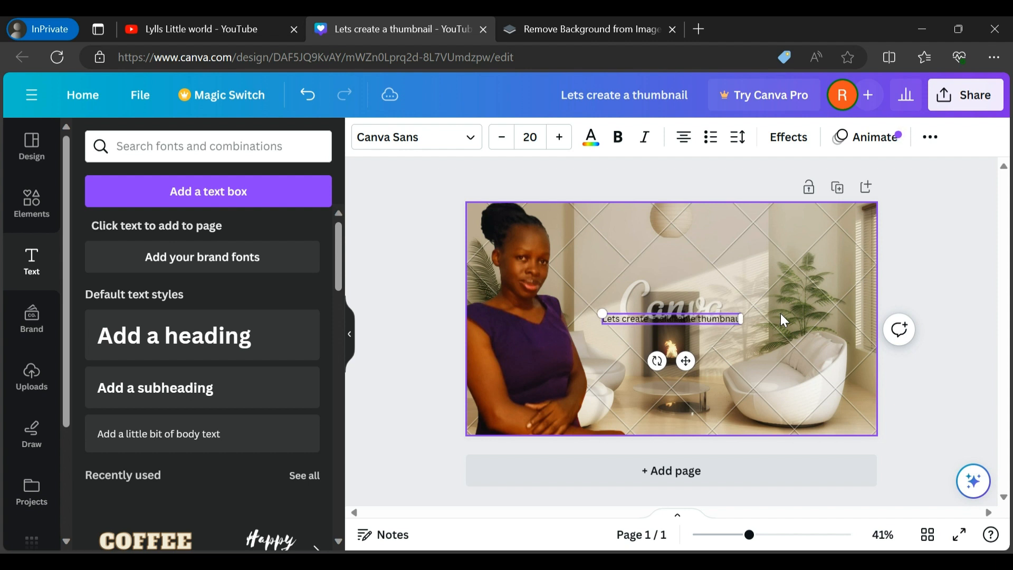
key(BackSpace)
text(il)
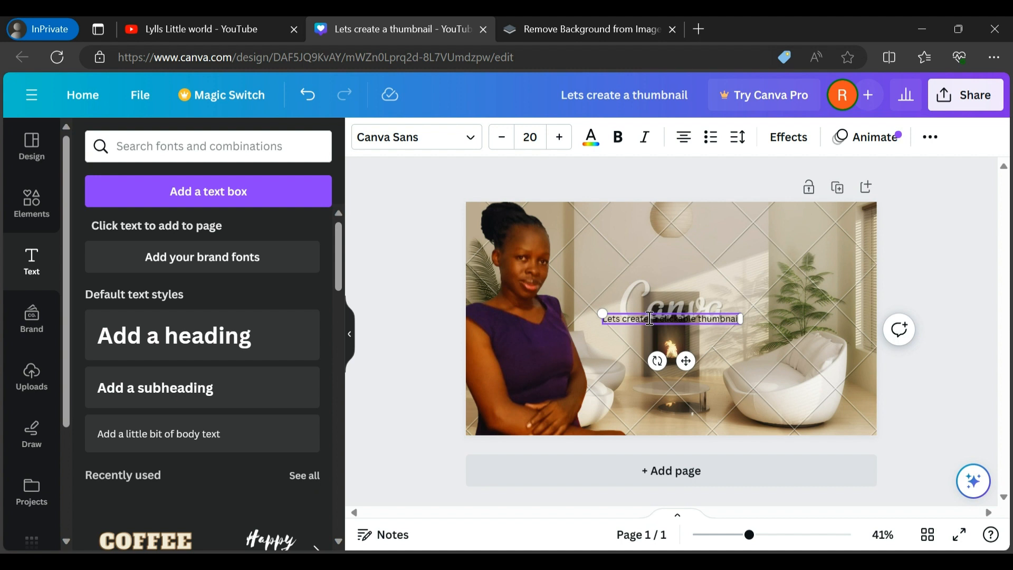
Reword the text box to read "How i make clickable thumbnails", removing all of the earlier wording
key(BackSpace)
key(BackSpace)
key(BackSpace)
key(BackSpace)
key(BackSpace)
key(BackSpace)
key(BackSpace)
key(BackSpace)
key(BackSpace)
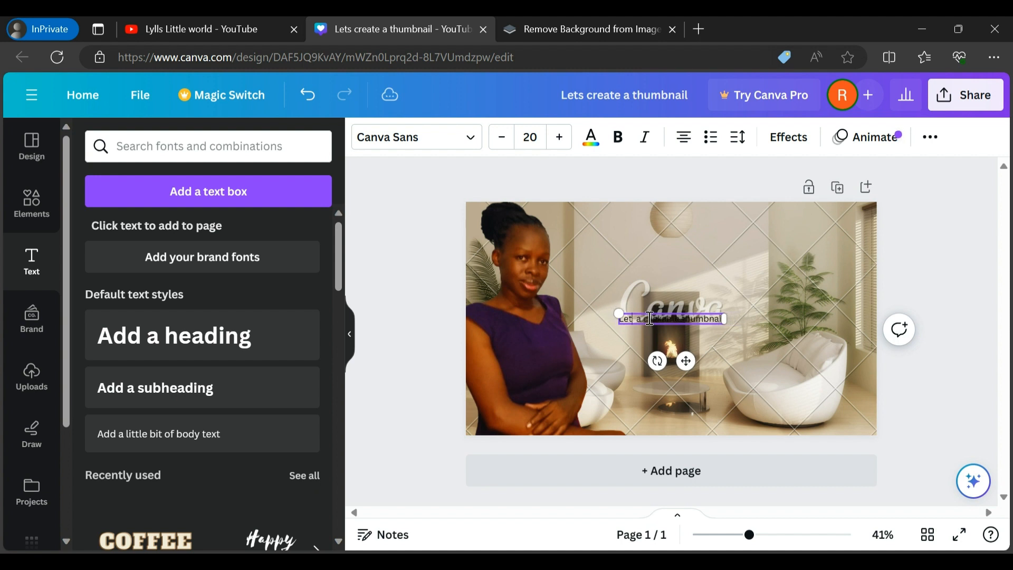
key(BackSpace)
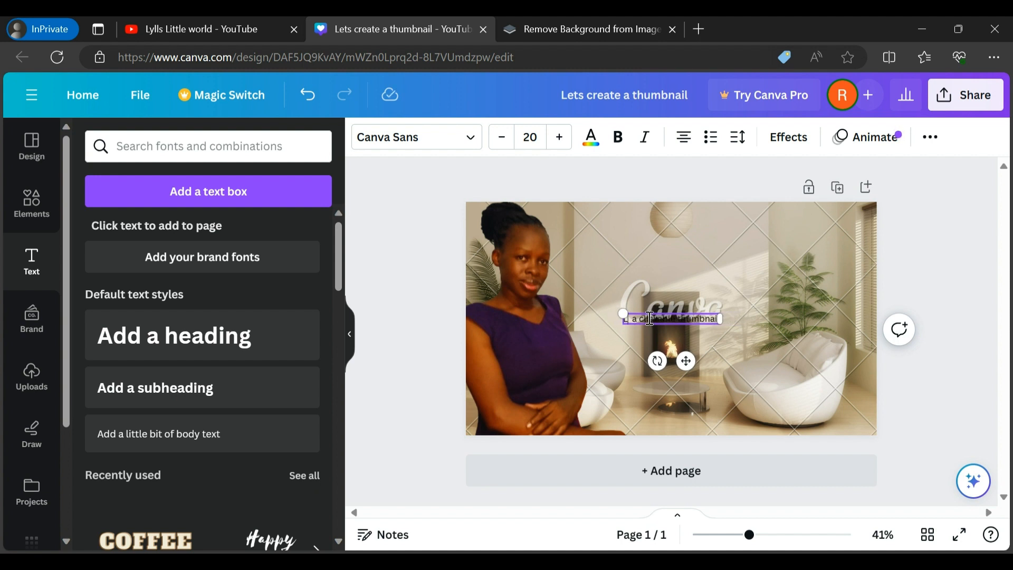
text(H)
key(BackSpace)
key(BackSpace)
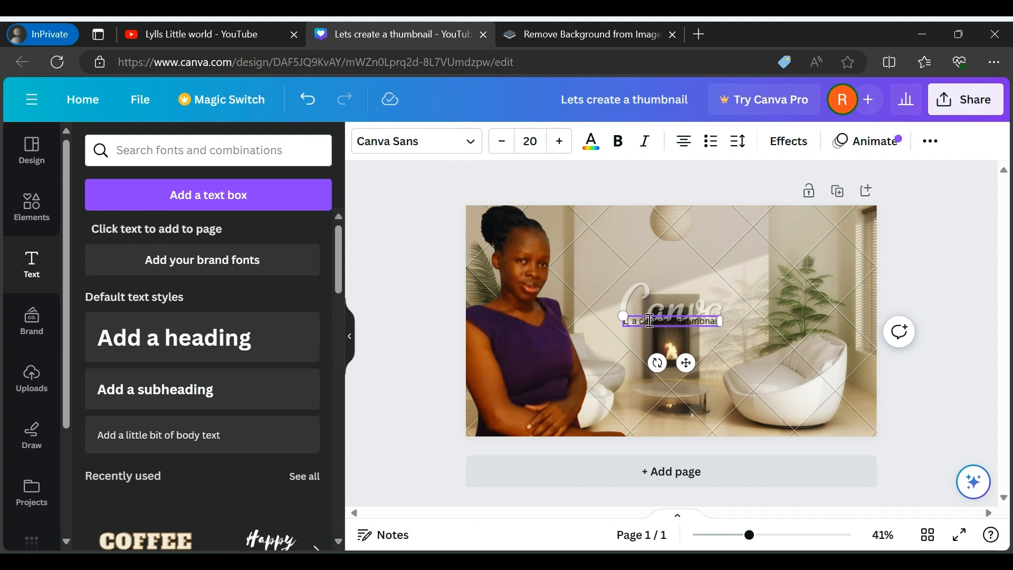
text(How i make )
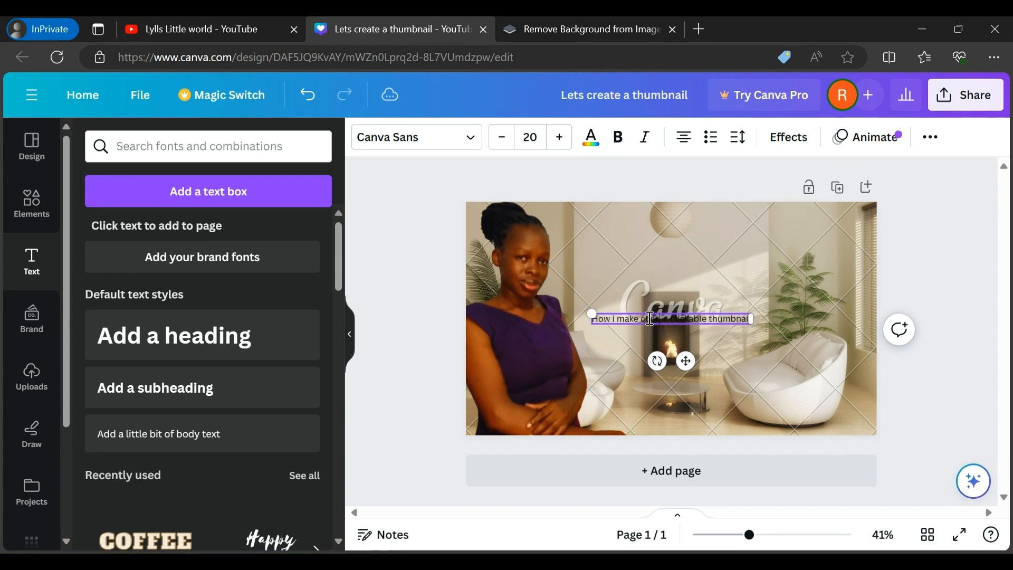
text(clickable )
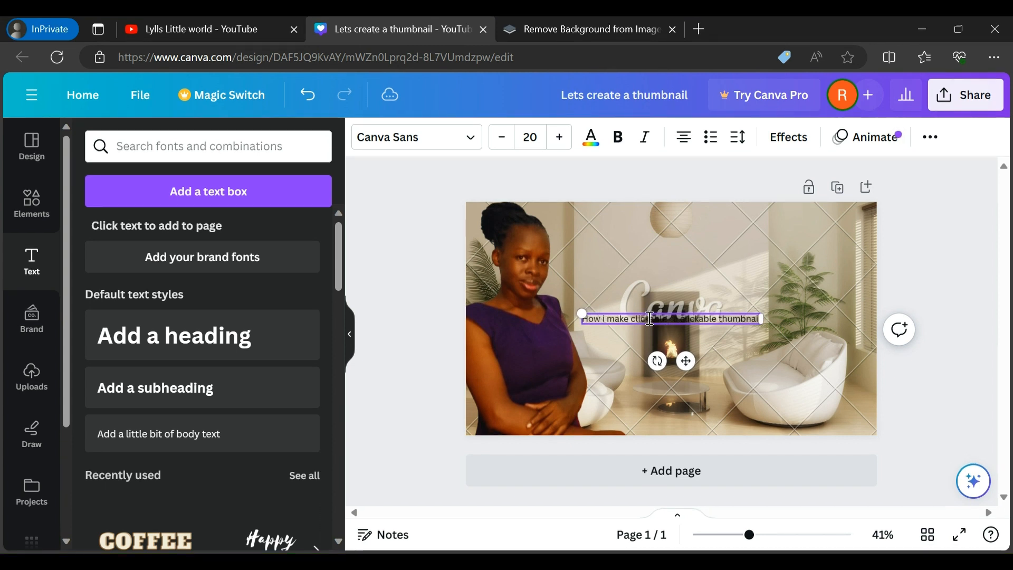
text(thumb )
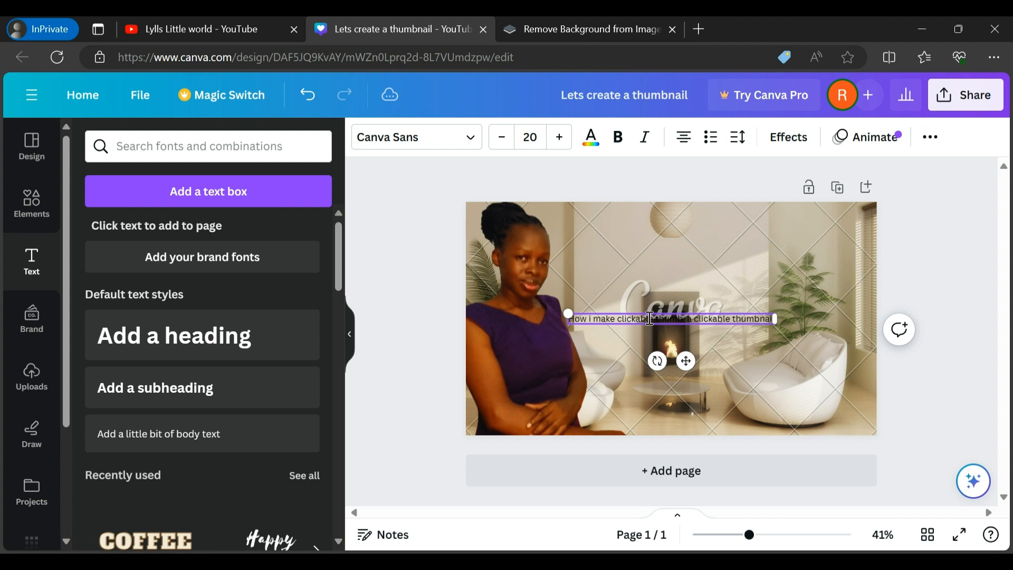
text(nails)
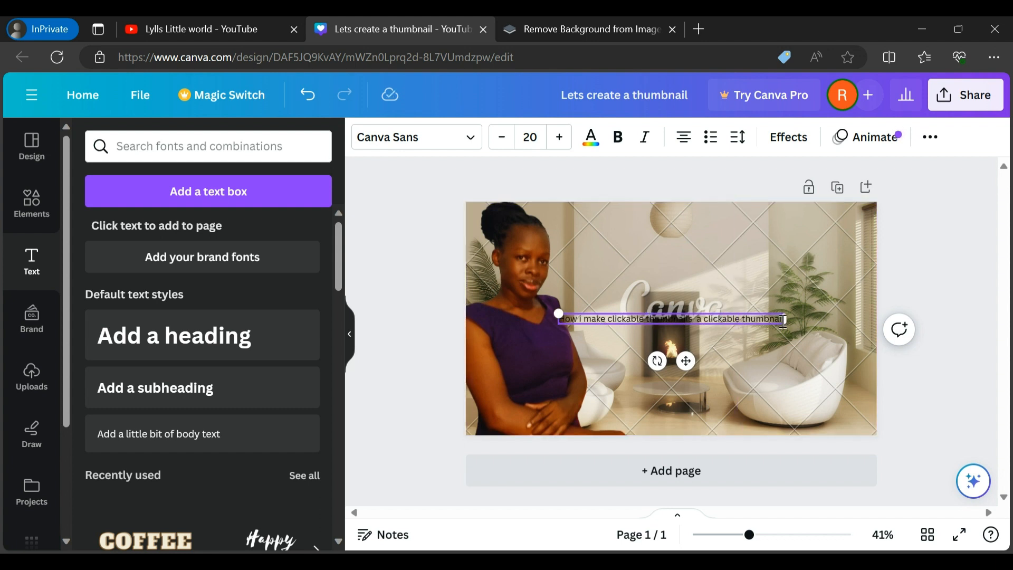
drag(785, 321, 699, 321)
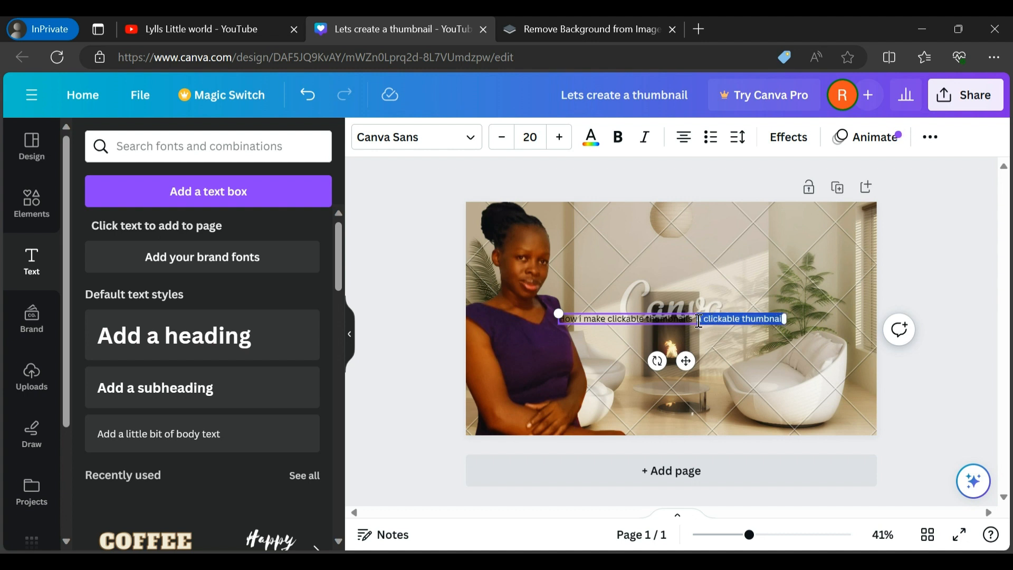
key(BackSpace)
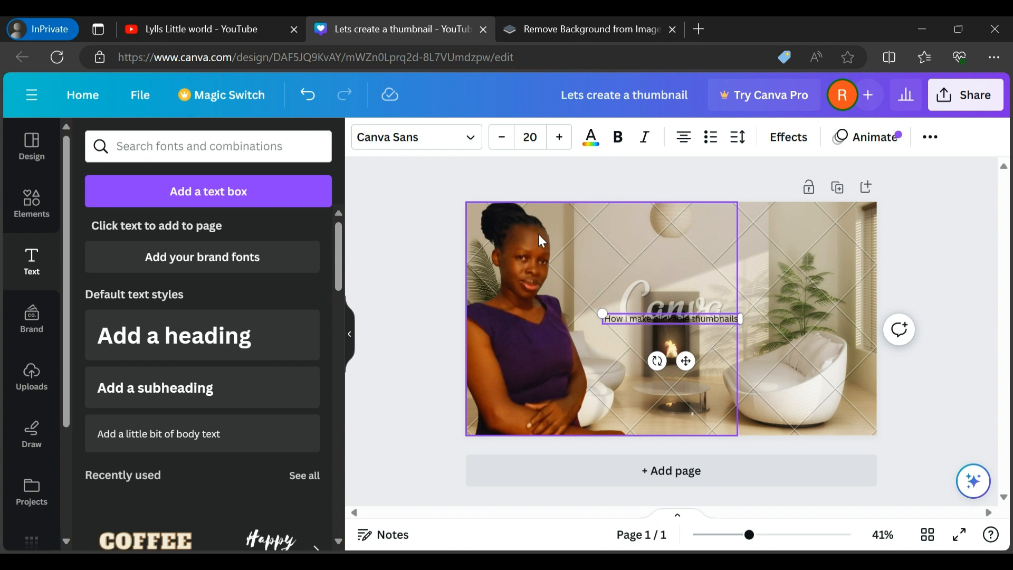
Set the headline's font to Alfa Slab One and its size to 38
click(470, 138)
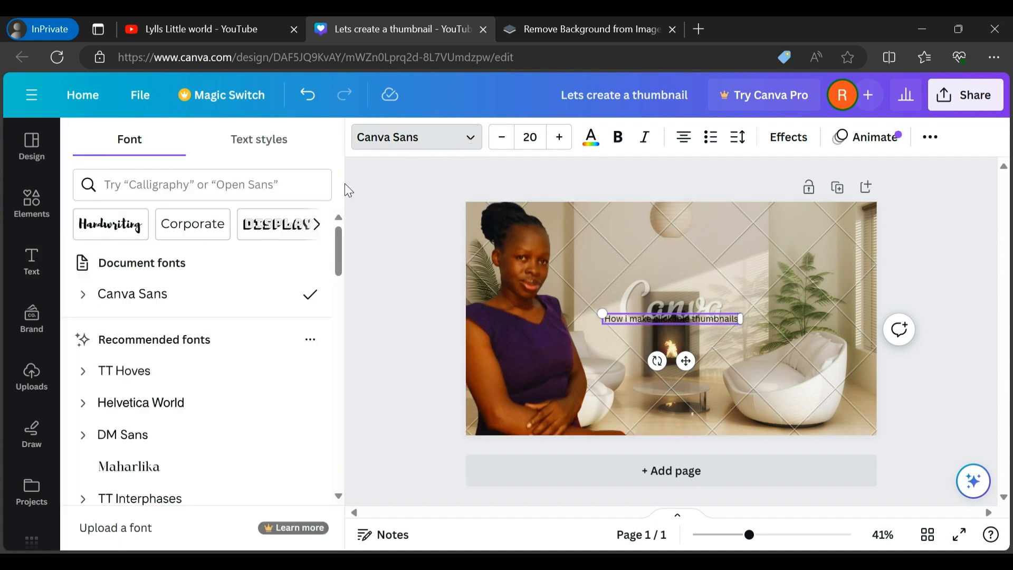
drag(338, 264, 334, 303)
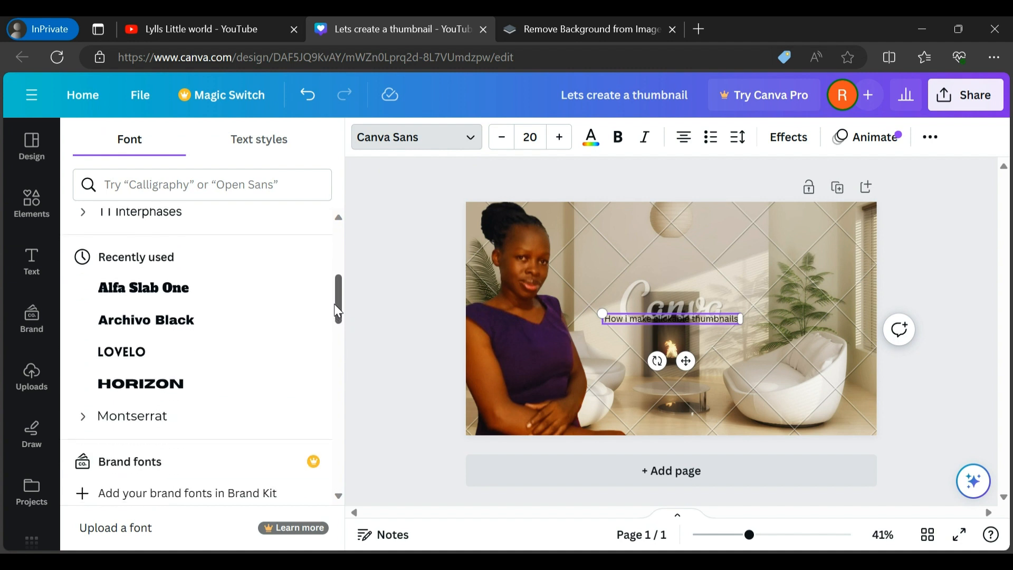
click(185, 300)
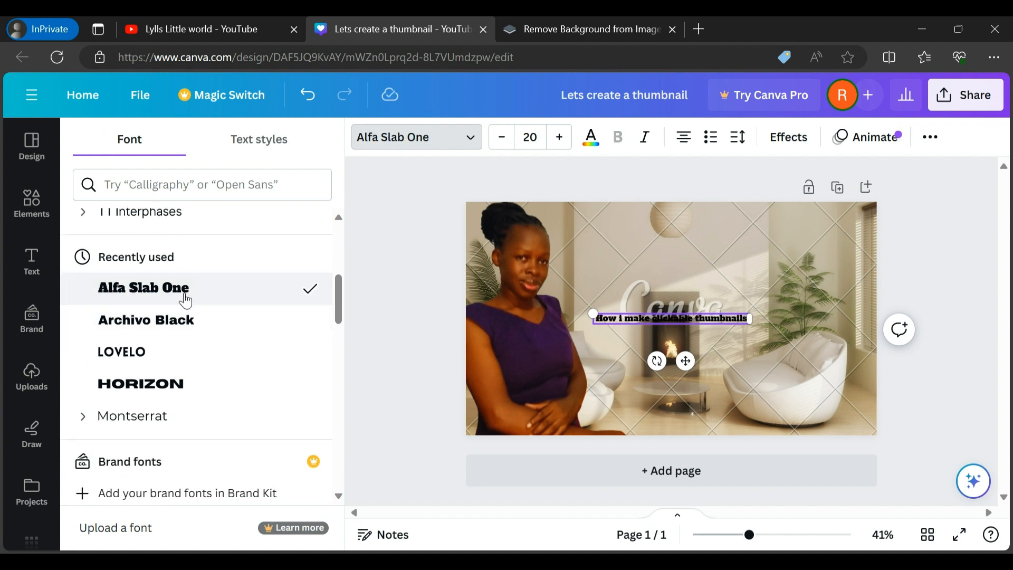
click(561, 139)
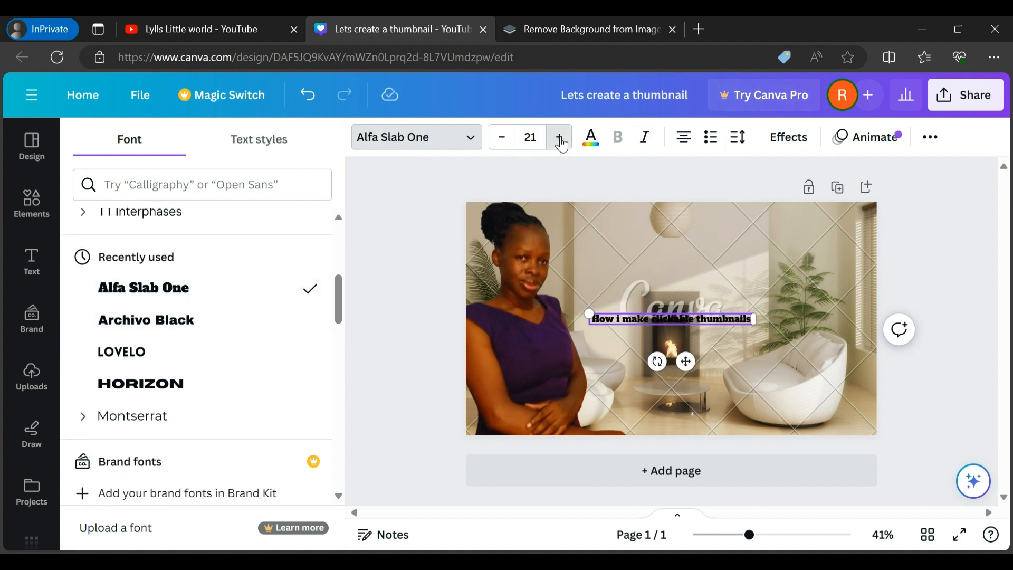
click(561, 138)
click(561, 138)
click(560, 139)
click(560, 138)
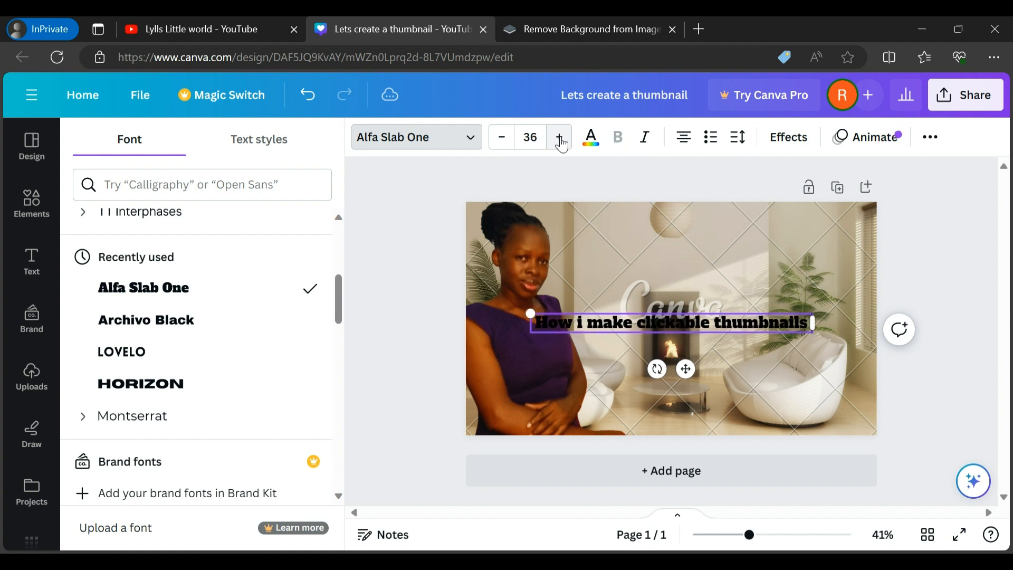
click(560, 138)
click(560, 139)
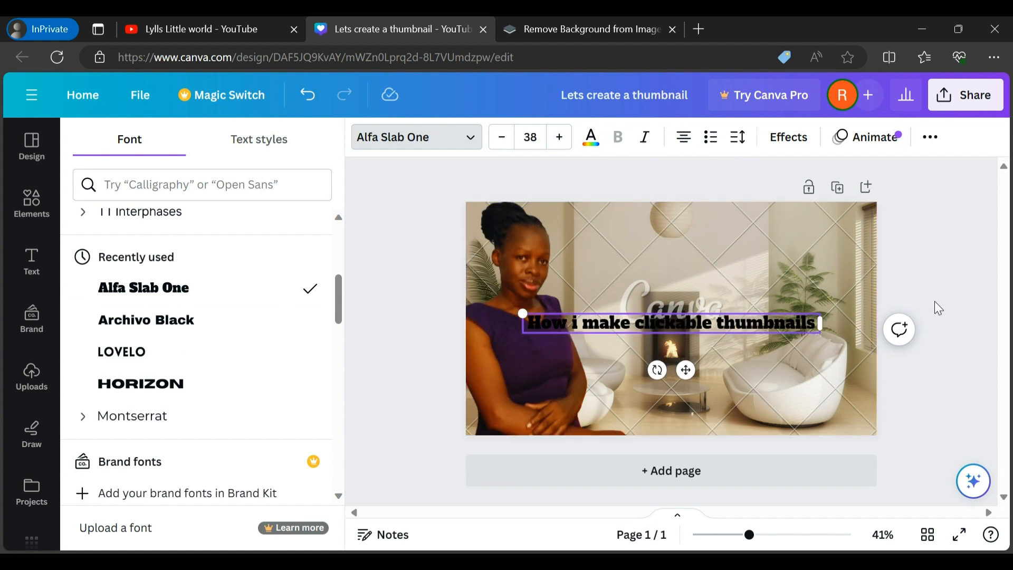
Move the headline up and to the right of the woman's face, and increase its font size to 47
key(Escape)
click(739, 344)
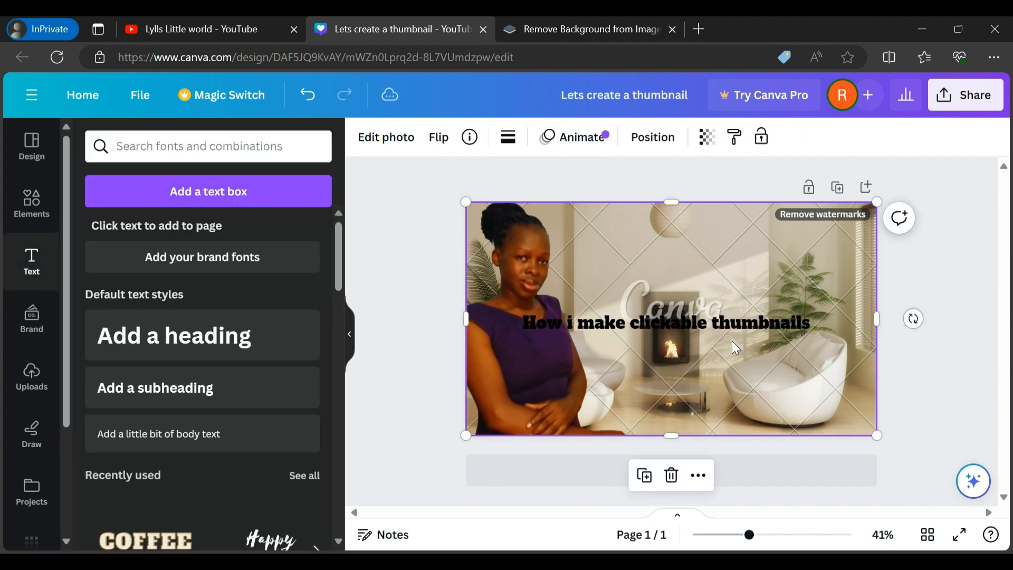
click(706, 324)
drag(706, 324, 752, 294)
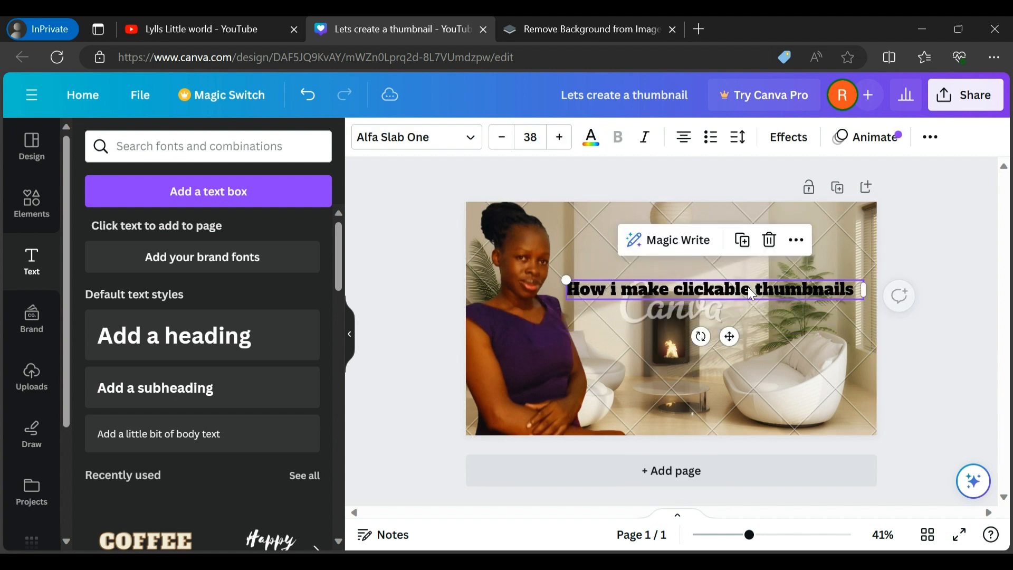
click(560, 138)
click(560, 138)
click(560, 138)
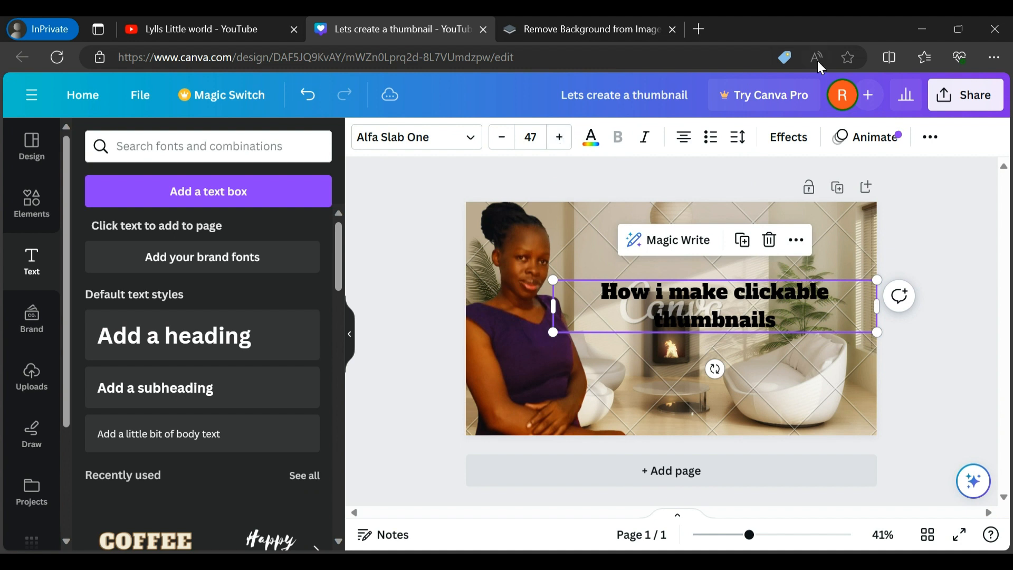
Give the headline the yellow background text effect and increase its font size to 61
click(790, 141)
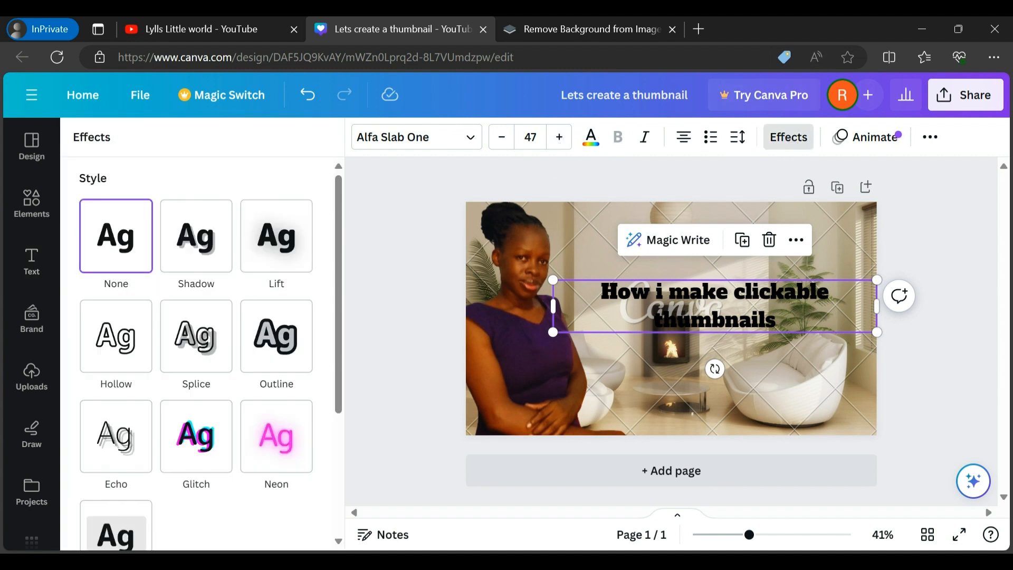
click(95, 534)
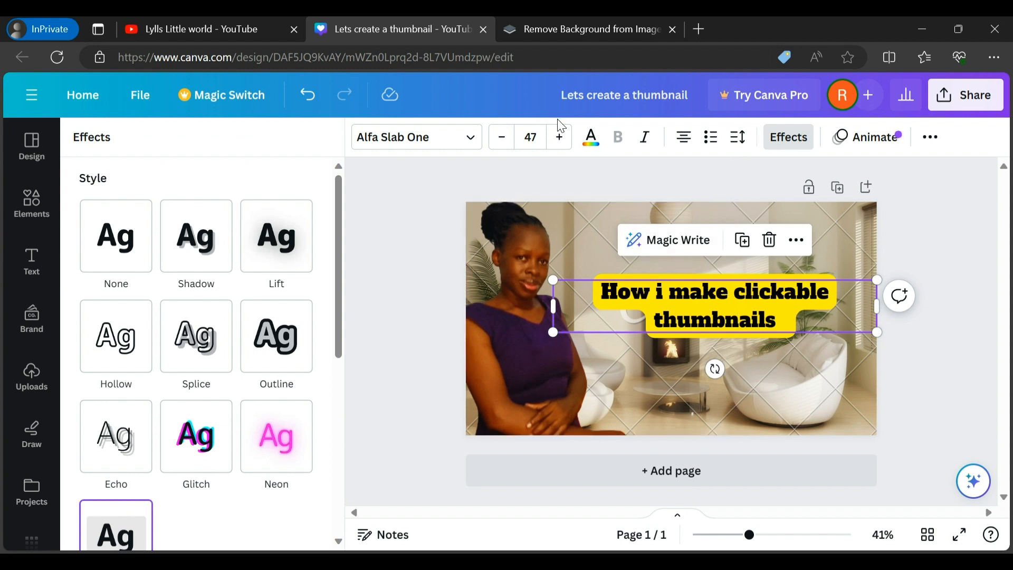
click(561, 138)
click(560, 138)
click(562, 140)
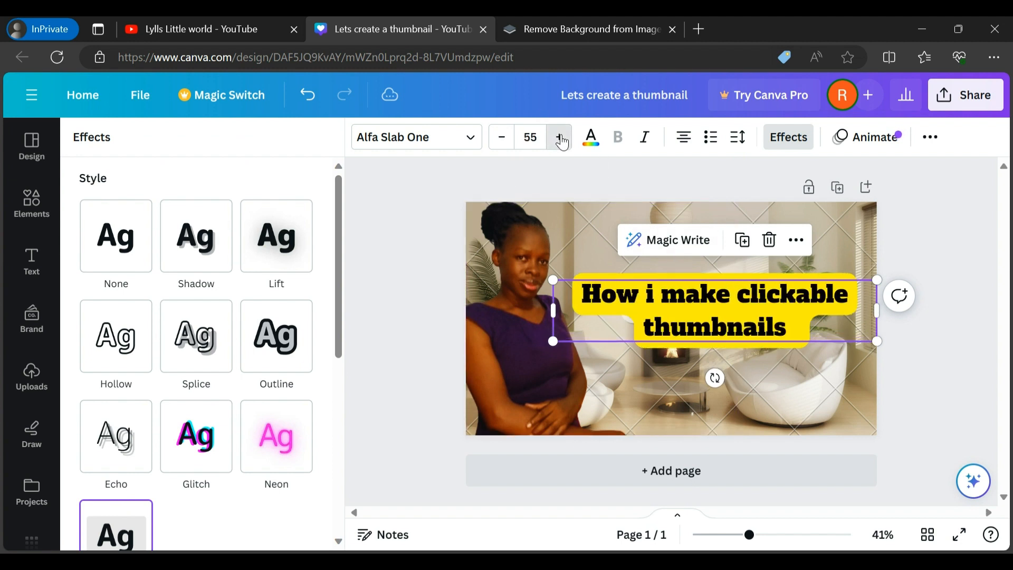
click(562, 139)
click(561, 139)
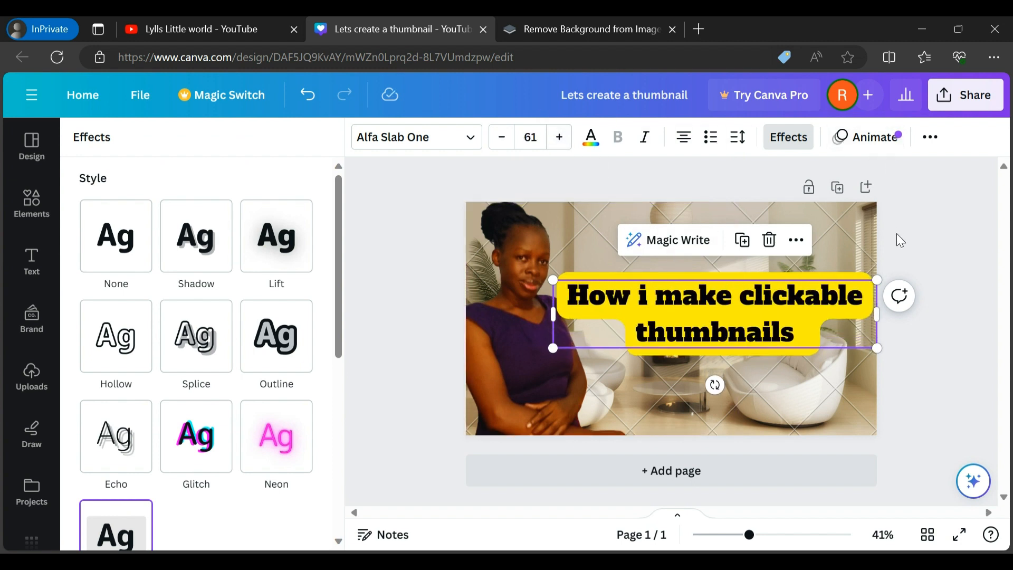
Move the "How i make clickable thumbnails" headline straight up to the upper edge of the thumbnail and deselect it
drag(734, 332, 740, 266)
click(919, 339)
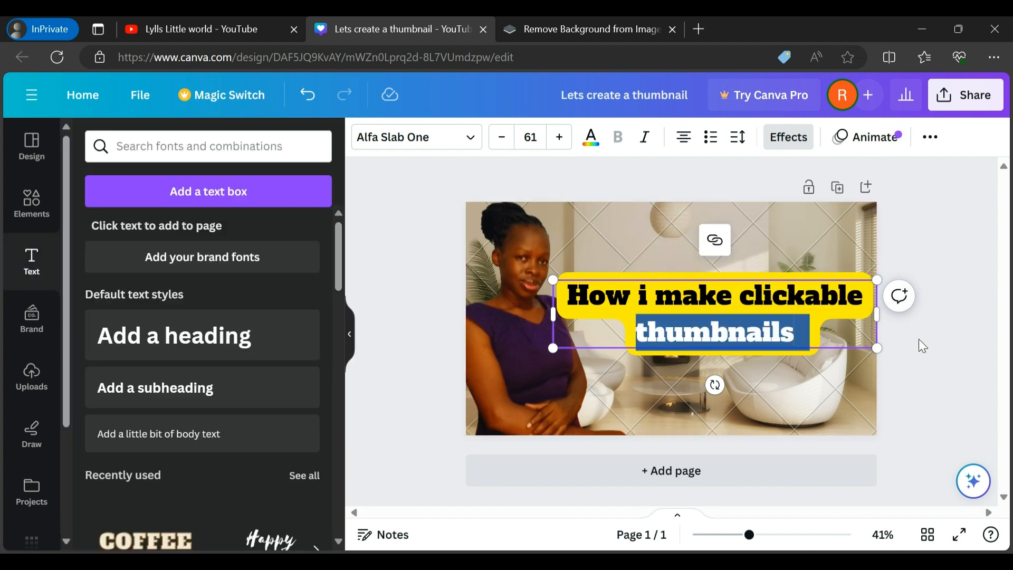
click(721, 325)
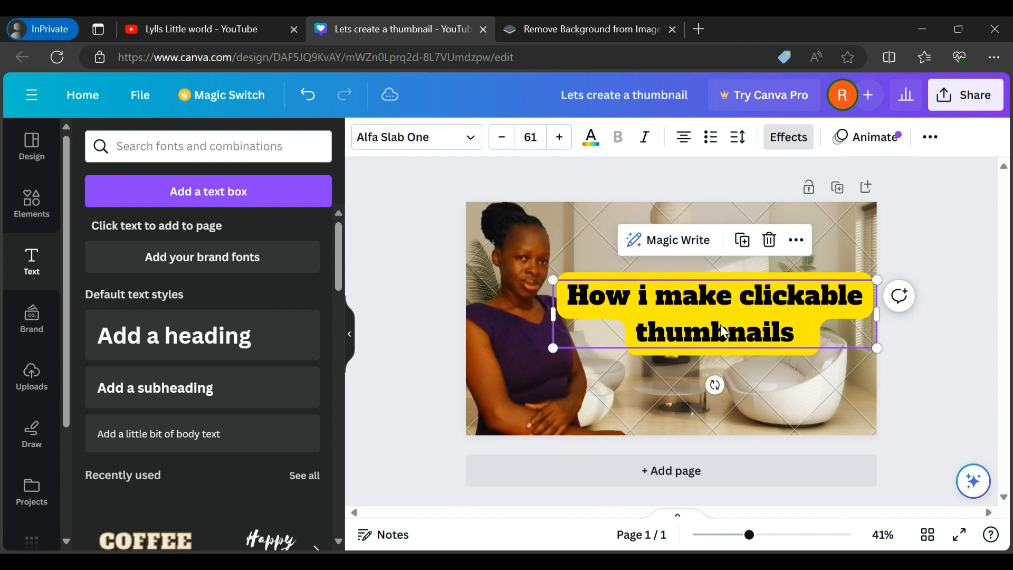
drag(720, 325, 723, 258)
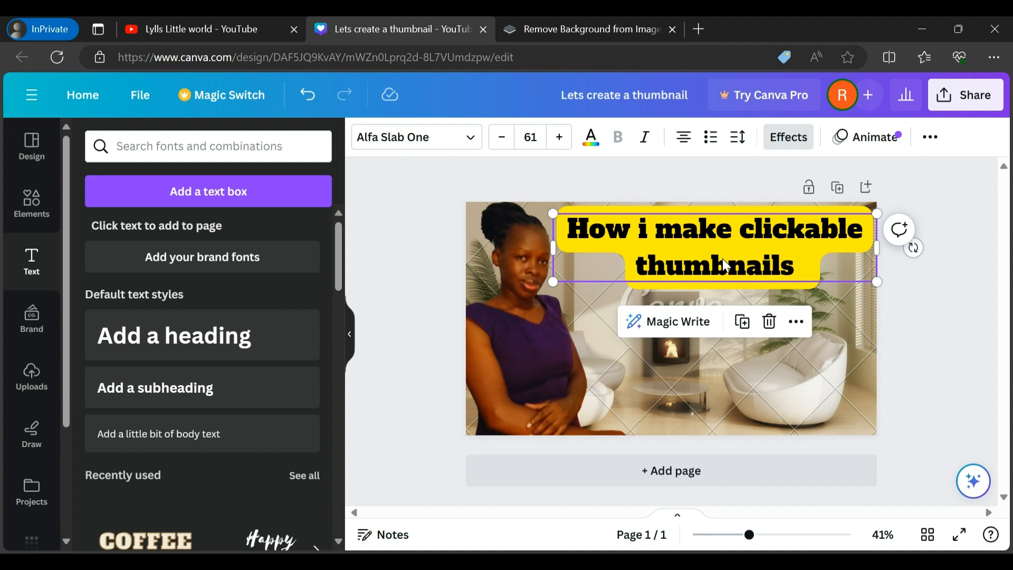
click(999, 336)
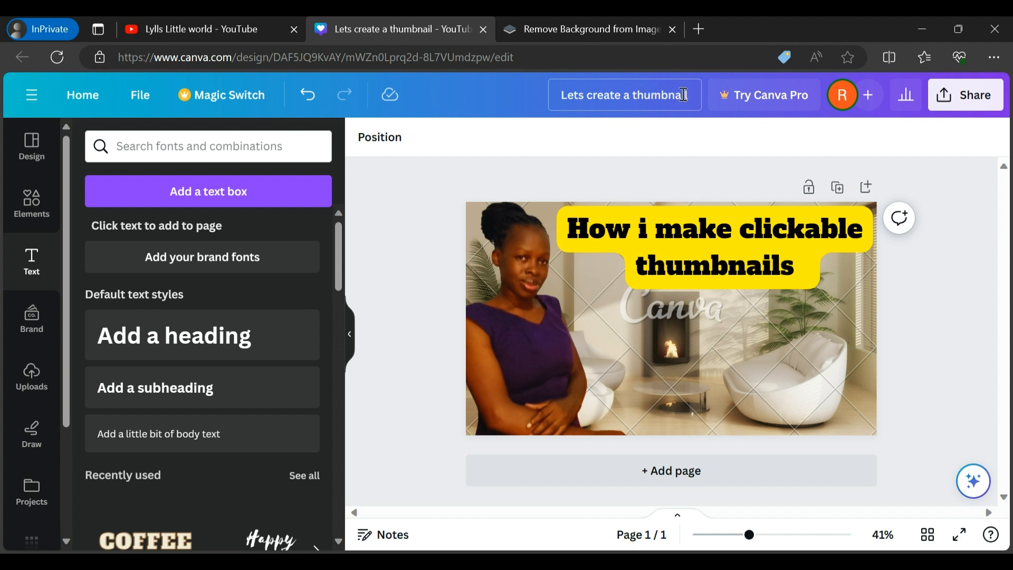
Return to the home page and download the recent design "Lets create a thumbnail" as a free watermarked PNG draft
click(81, 95)
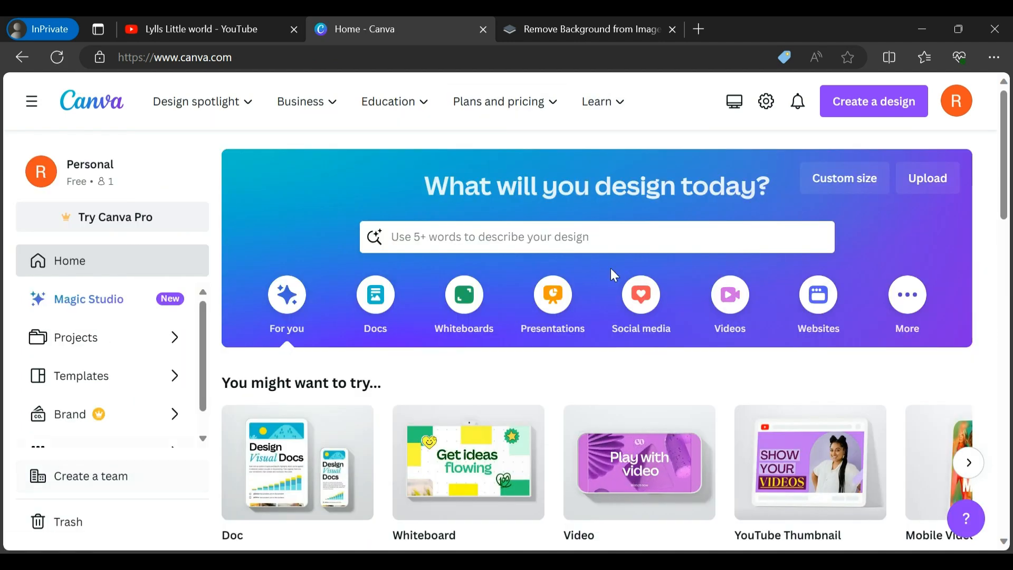
drag(1009, 206, 1009, 304)
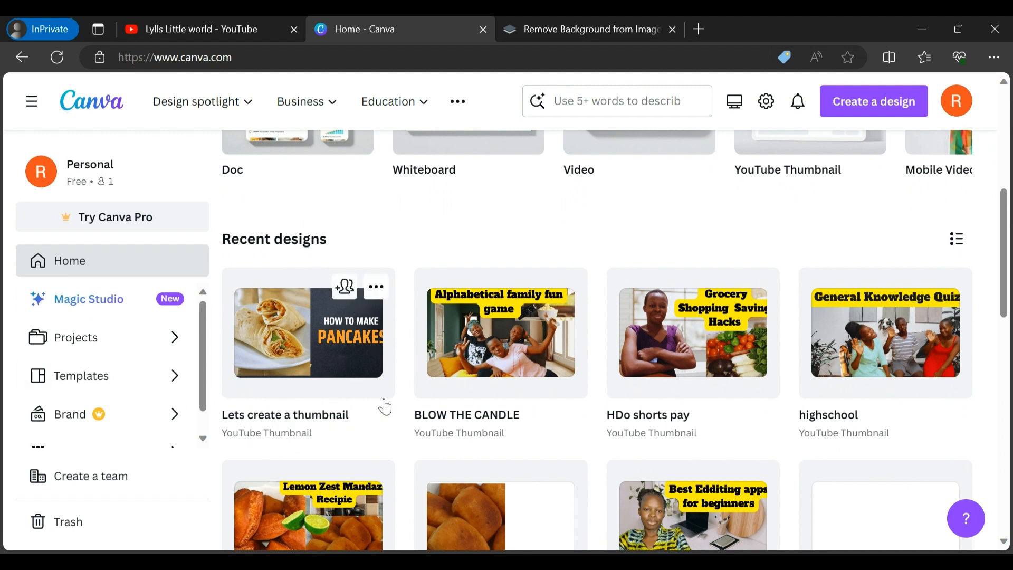
click(376, 291)
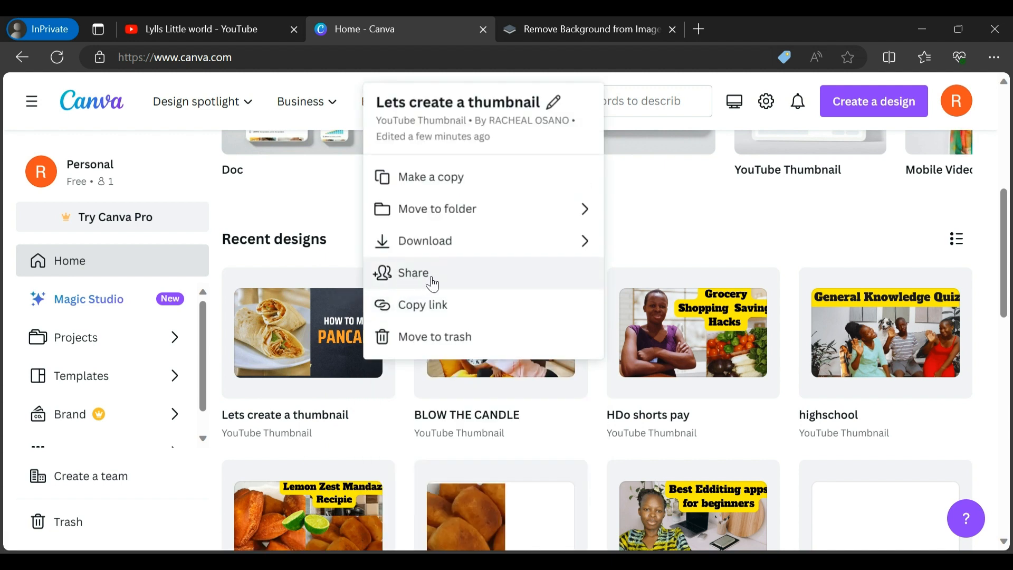
click(393, 243)
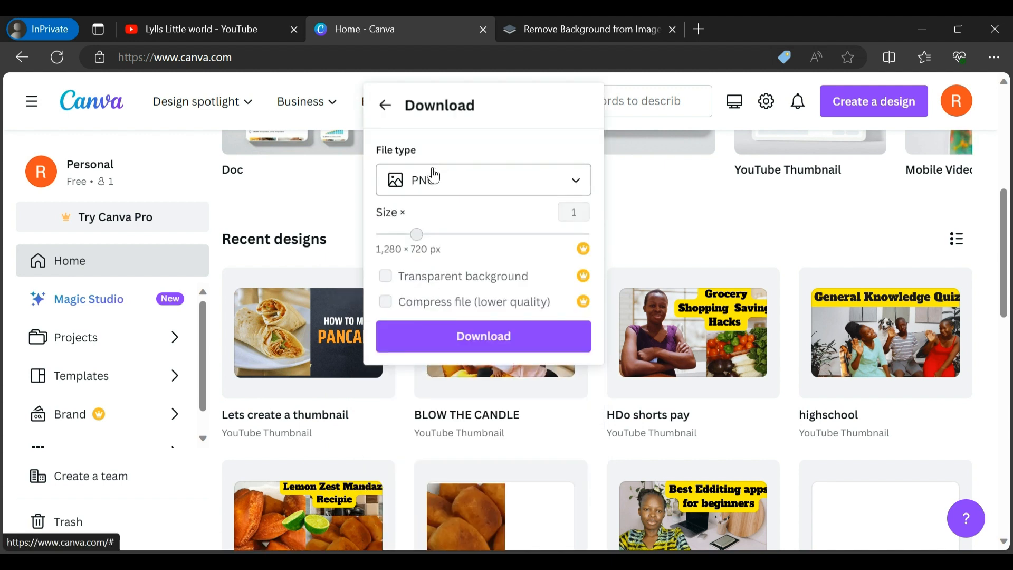
click(489, 343)
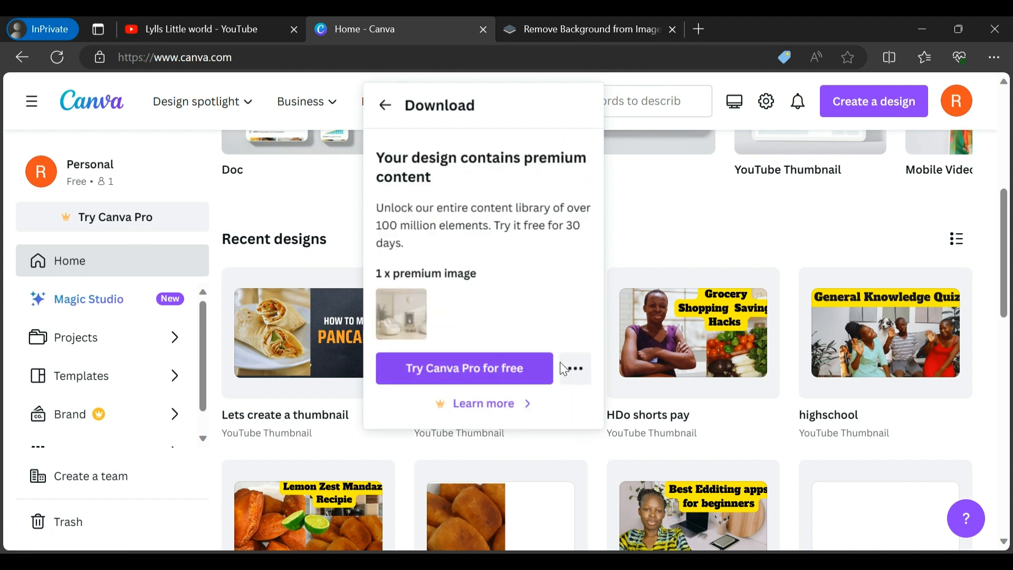
click(576, 372)
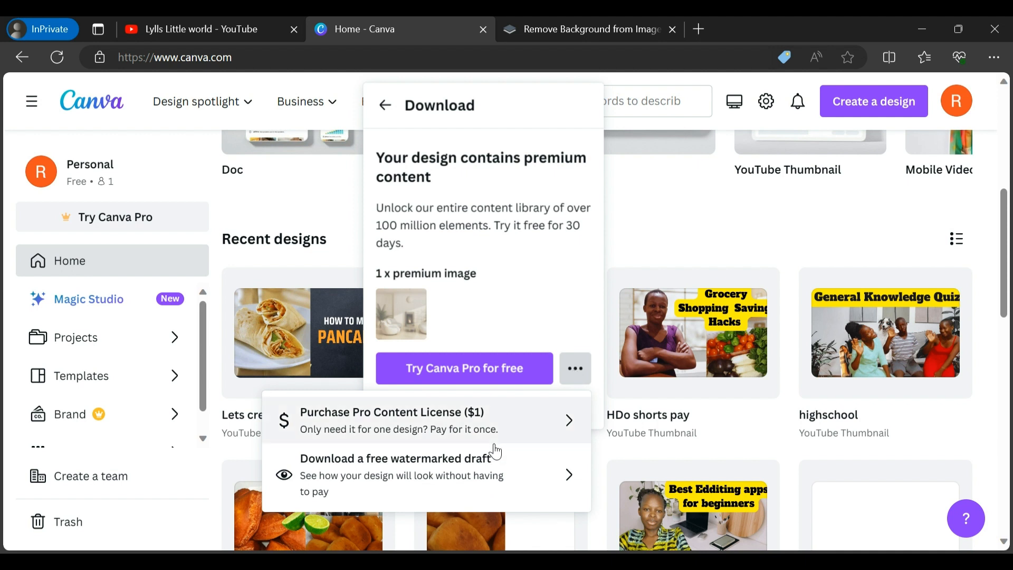
click(452, 476)
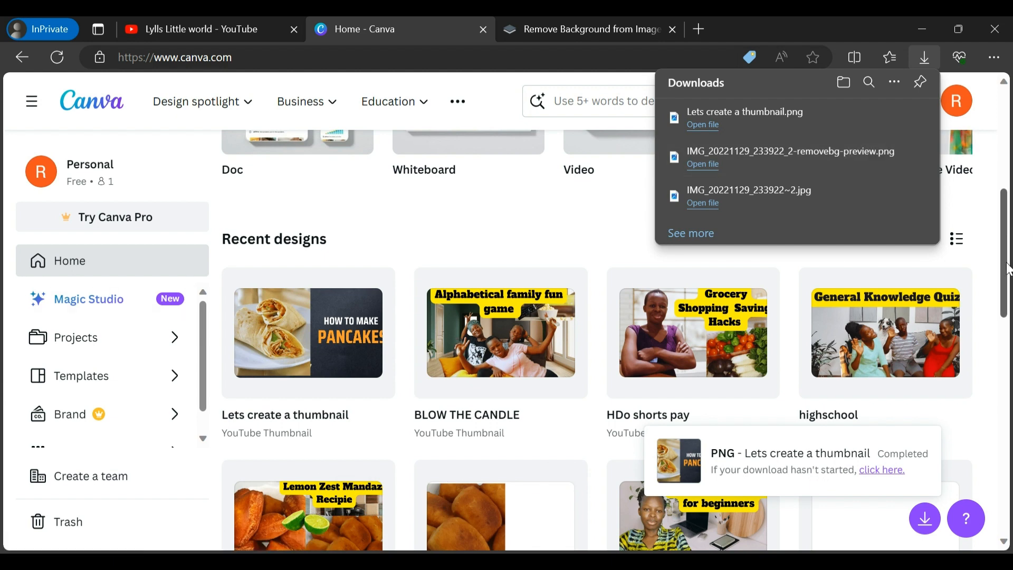
drag(1007, 264, 1012, 151)
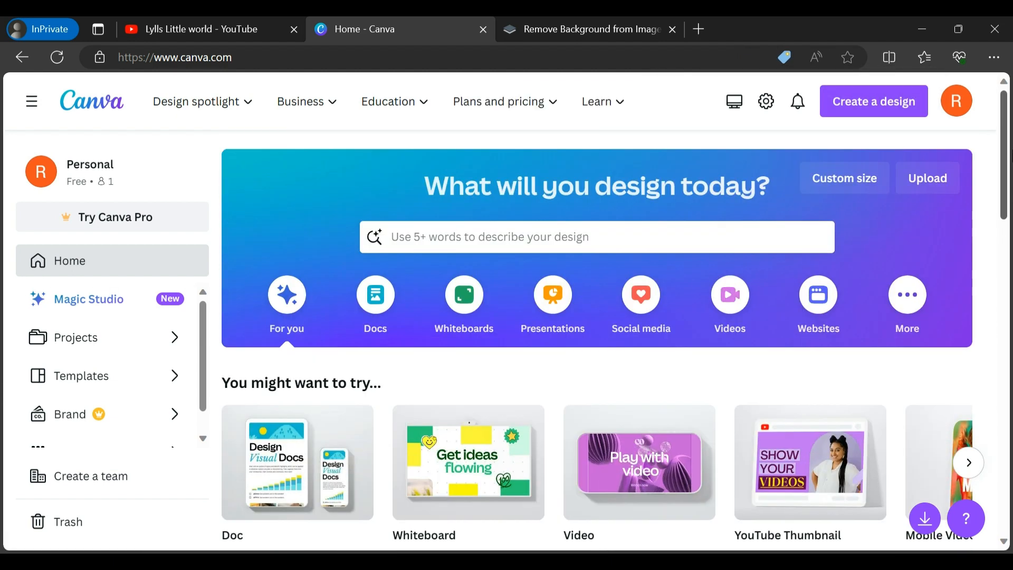